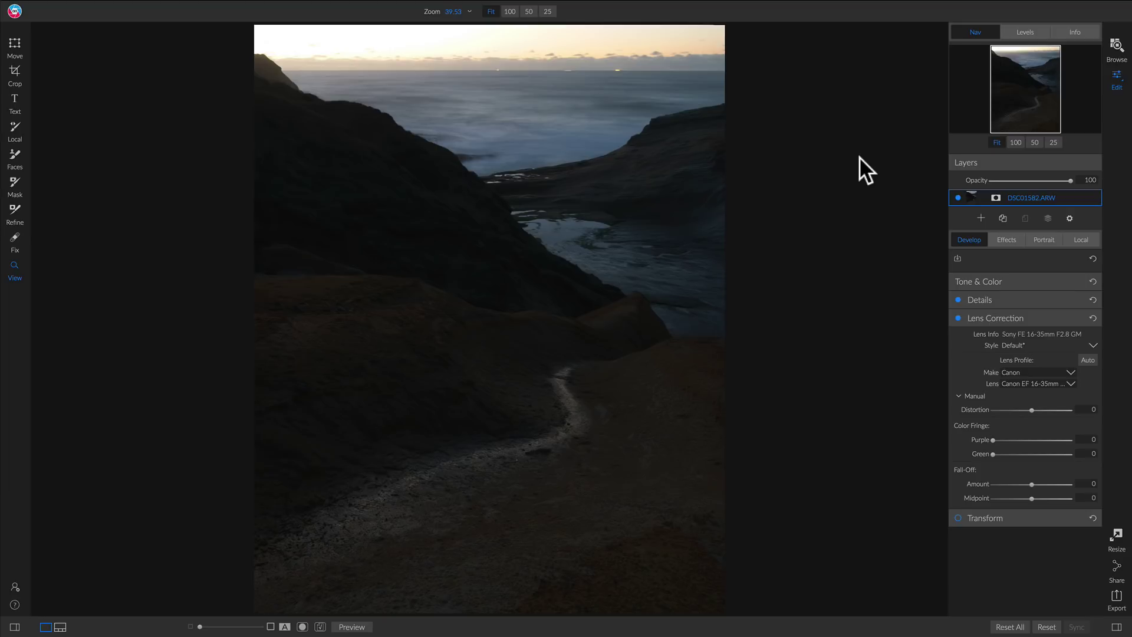
Check how the current crop frames the full photo.
{"action": "left_click", "coordinate": [9, 67]}
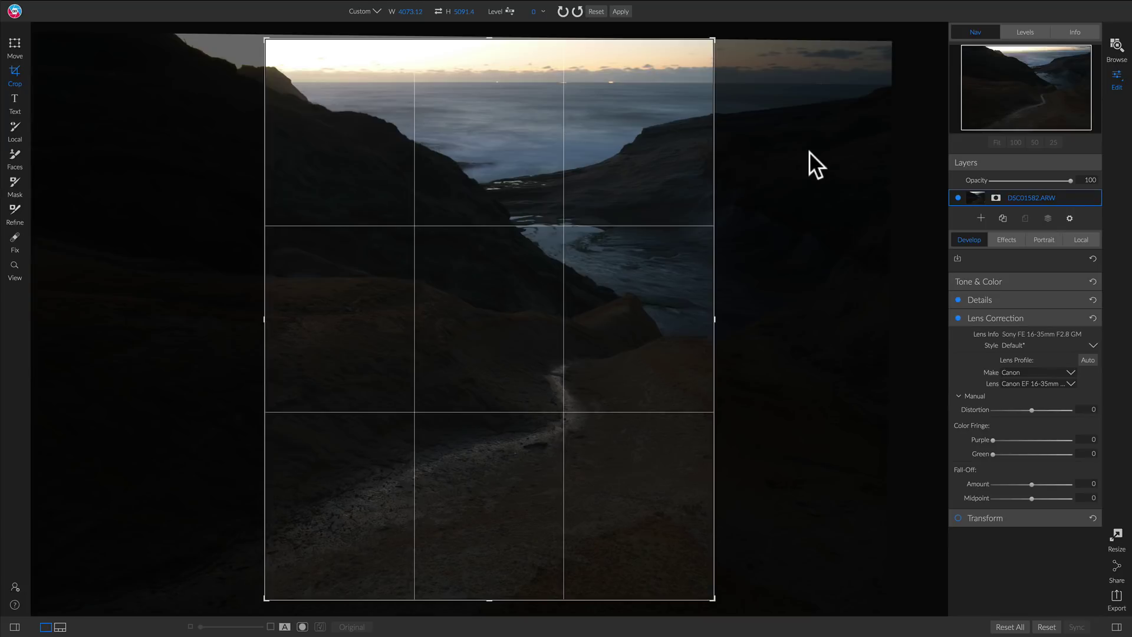
{"action": "key", "text": "z"}
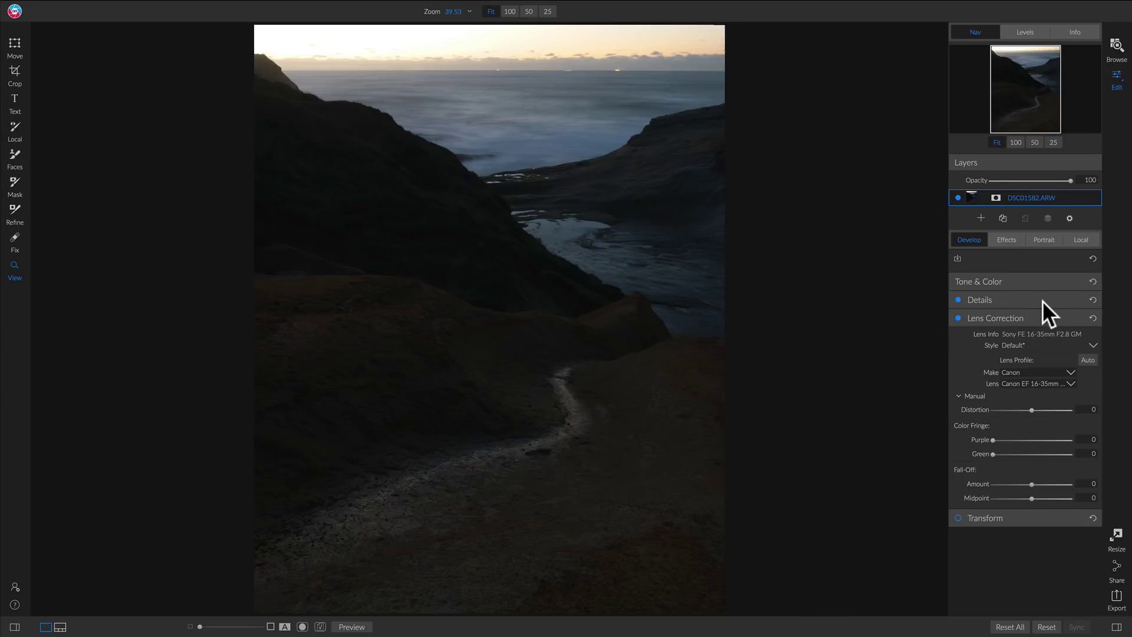
Adjust the photo's tone with contrast -82, midtones 9, shadows 18 and blacks -25.
{"action": "left_click", "coordinate": [1059, 279]}
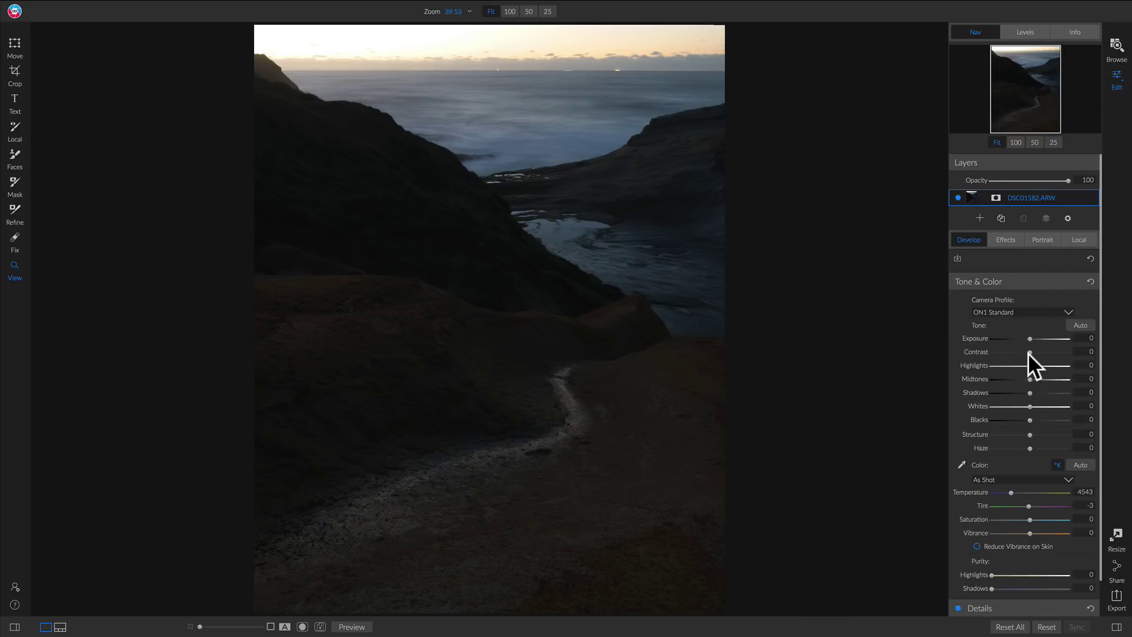
{"action": "left_click_drag", "start_coordinate": [1030, 351], "coordinate": [998, 352]}
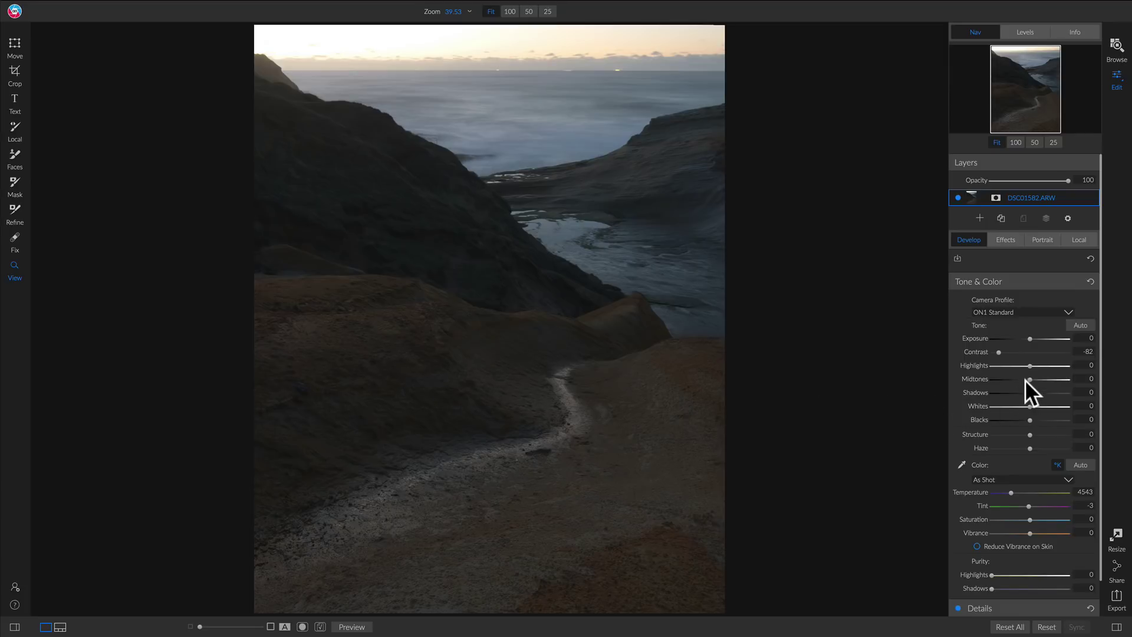
{"action": "left_click", "coordinate": [1031, 418]}
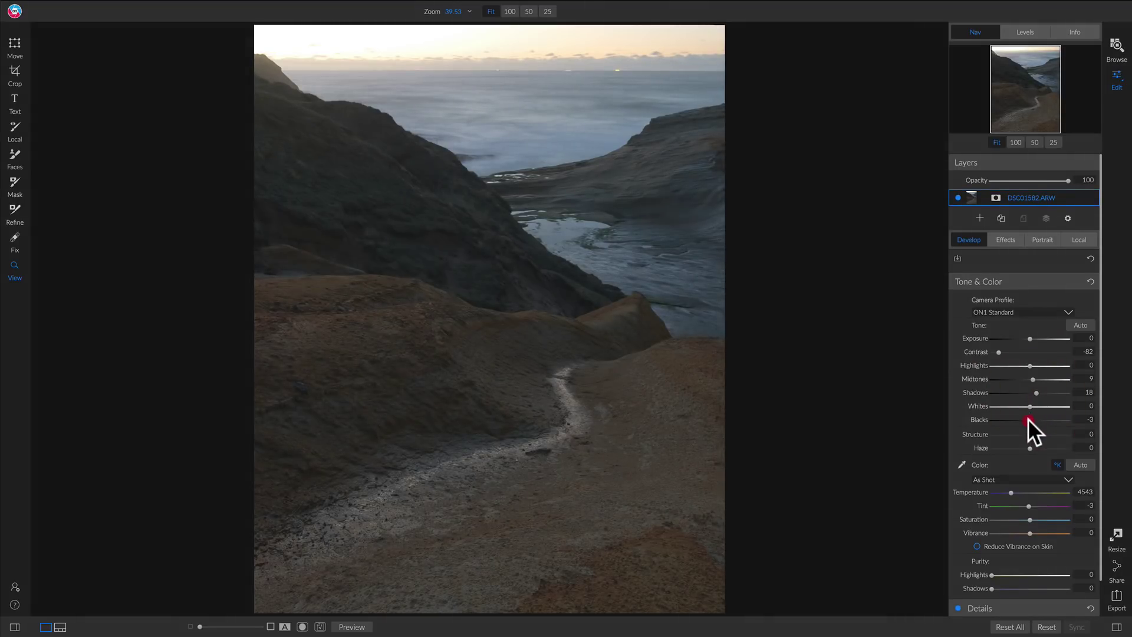
{"action": "left_click_drag", "start_coordinate": [1028, 419], "coordinate": [1020, 419]}
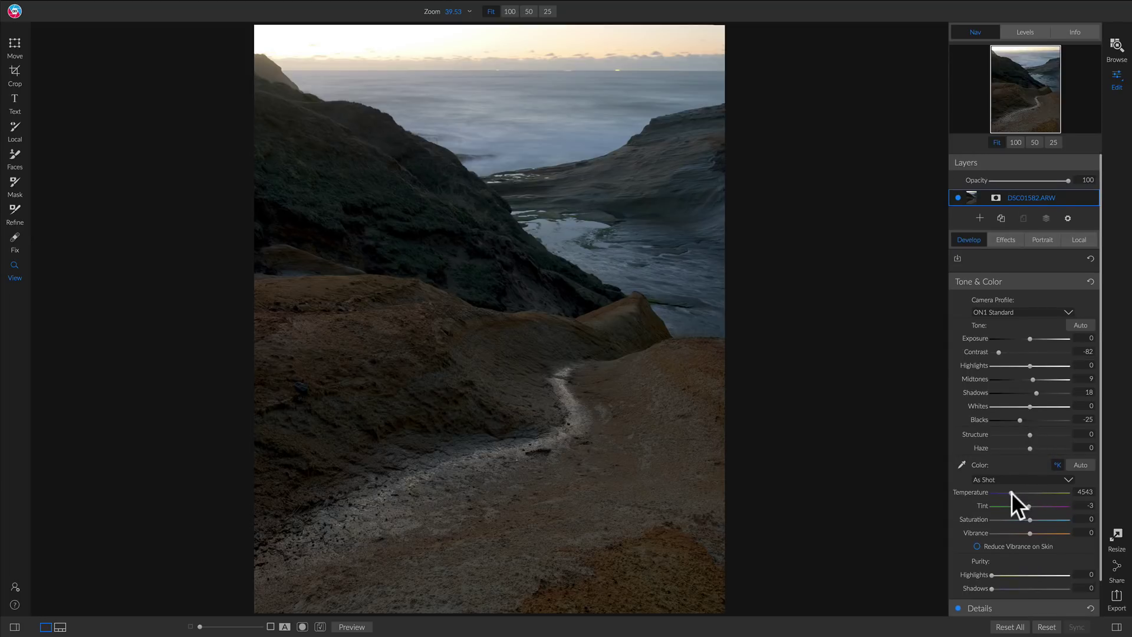
Warm the photo's color temperature to 4913, comparing the adjustments with the original along the way.
{"action": "left_click_drag", "start_coordinate": [1011, 492], "coordinate": [1016, 493]}
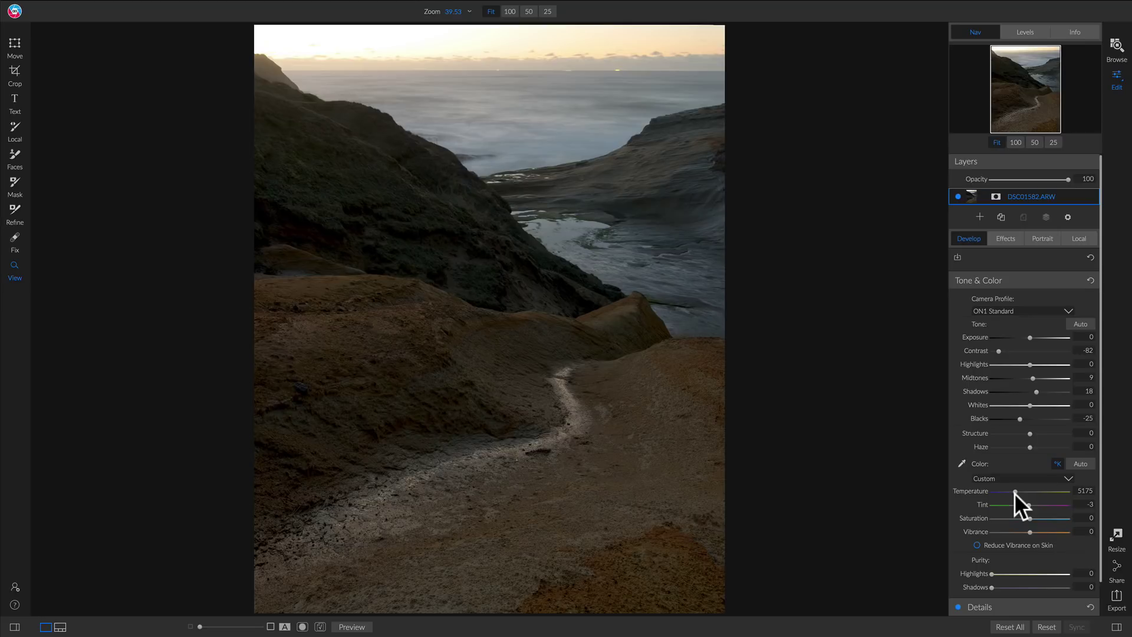
{"action": "key", "text": "ctrl+p"}
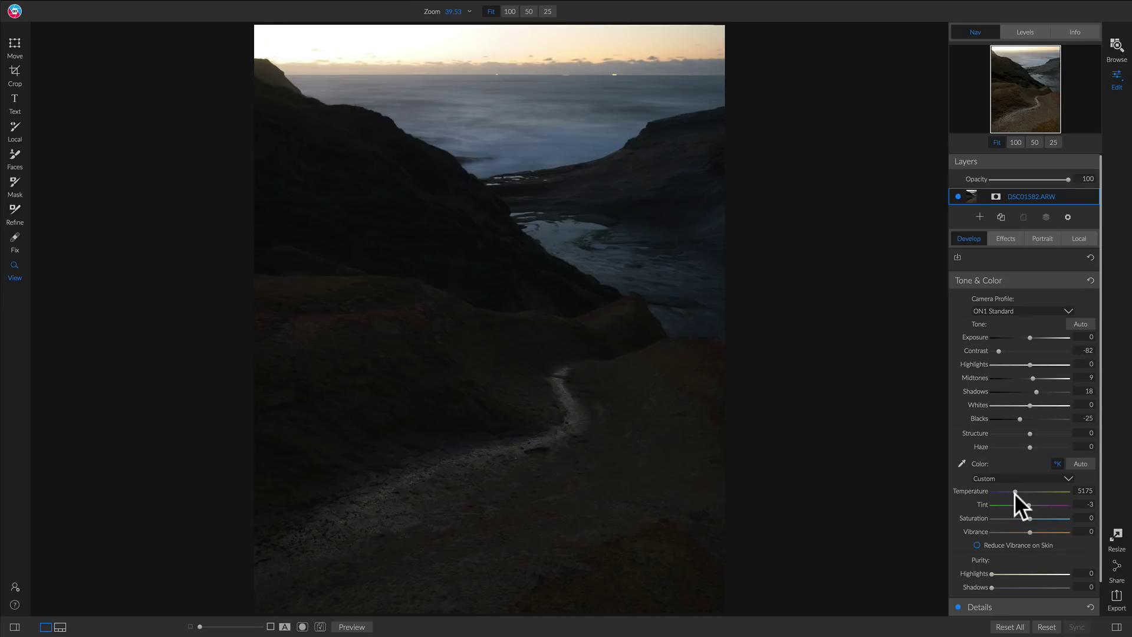
{"action": "key", "text": "ctrl+p"}
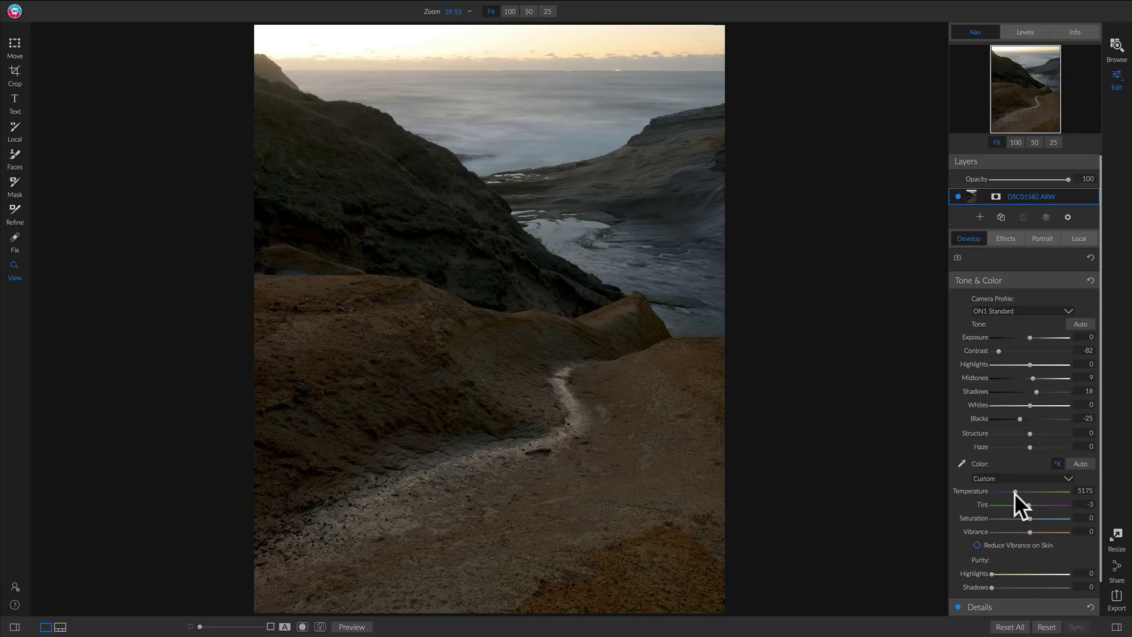
{"action": "scroll", "coordinate": [1039, 494], "scroll_direction": "up", "scroll_amount": 1}
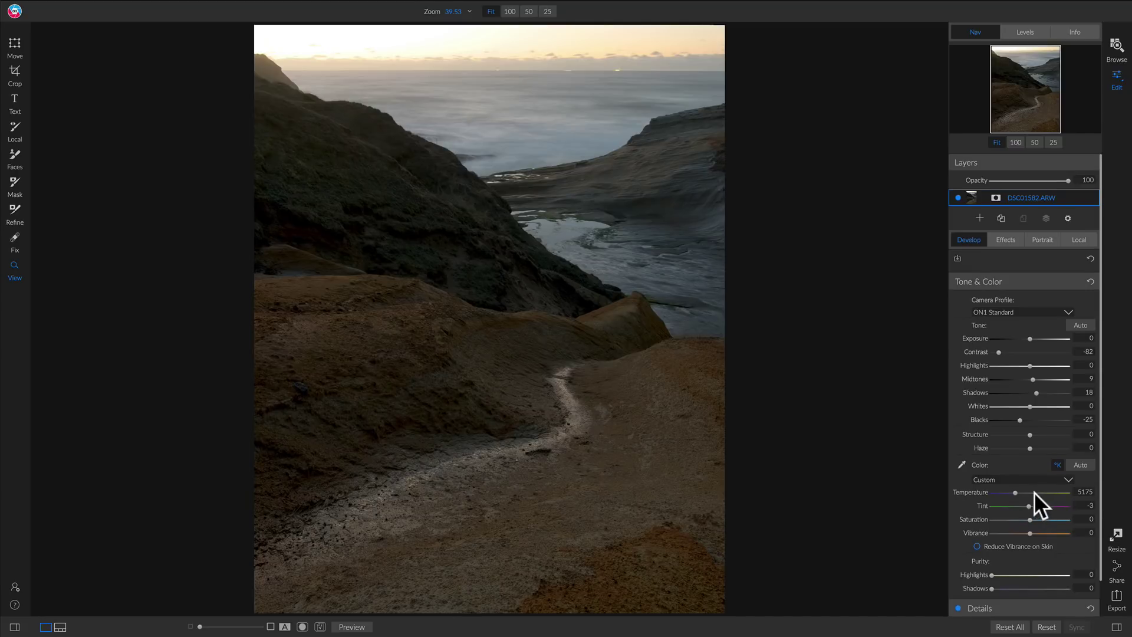
{"action": "left_click_drag", "start_coordinate": [1014, 491], "coordinate": [1012, 490]}
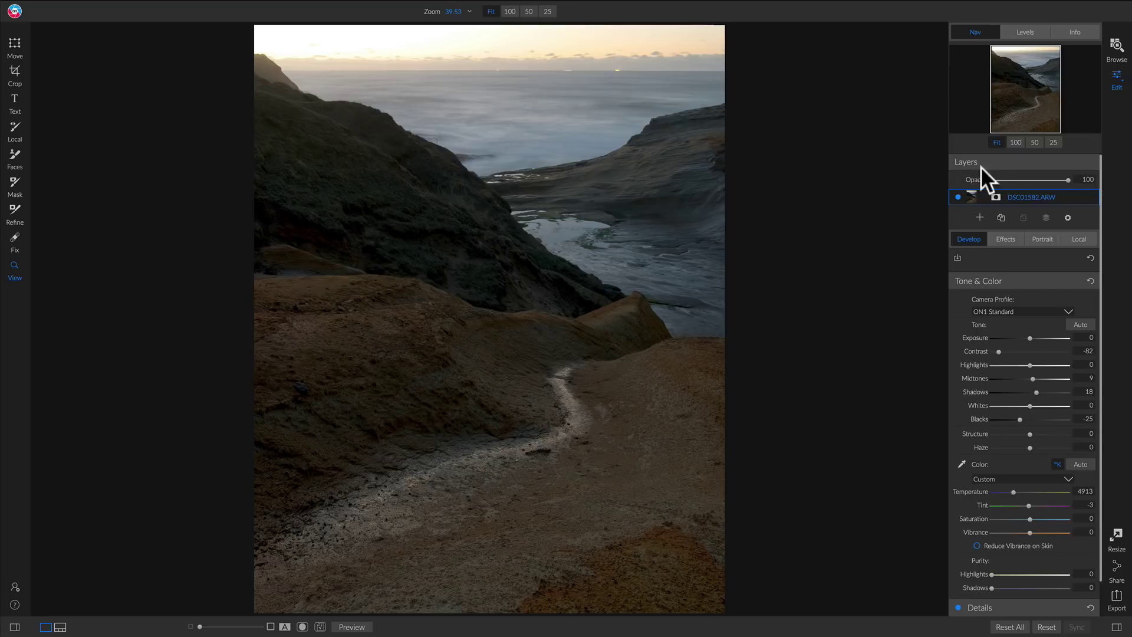
Rename the photo's layer to "Base Layer".
{"action": "double_click", "coordinate": [1030, 197]}
{"action": "type", "text": "Base Layer"}
Find the Birds folder by searching for "birds" and add its standing man image as a new layer.
{"action": "left_click", "coordinate": [979, 217]}
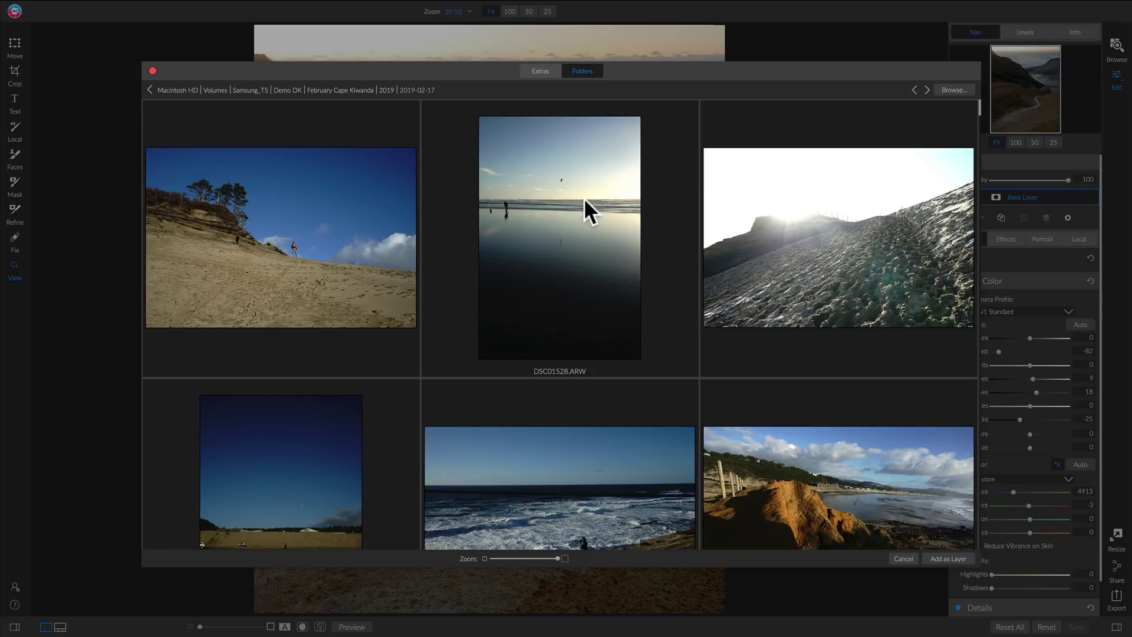
{"action": "left_click", "coordinate": [954, 89]}
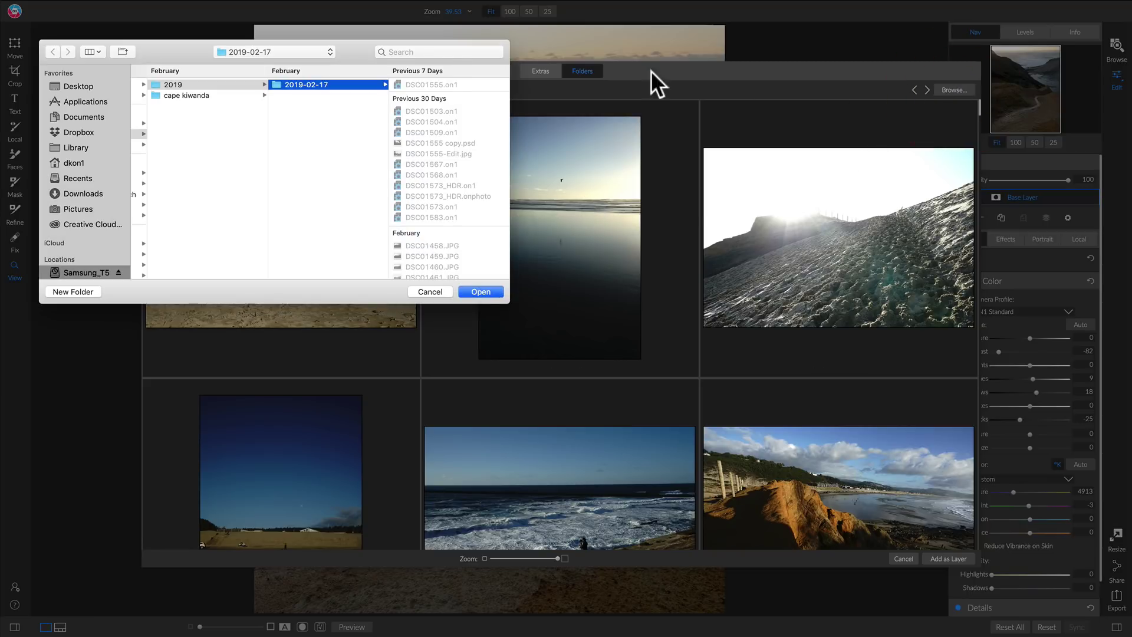
{"action": "left_click", "coordinate": [465, 48]}
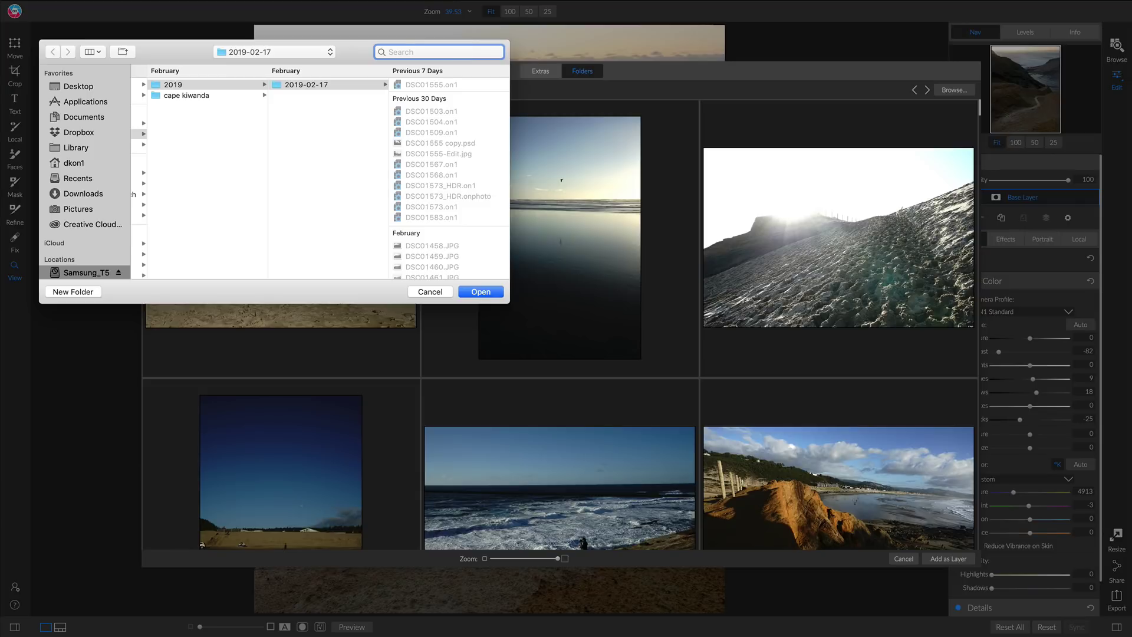
{"action": "type", "text": "birds"}
{"action": "key", "text": "Return"}
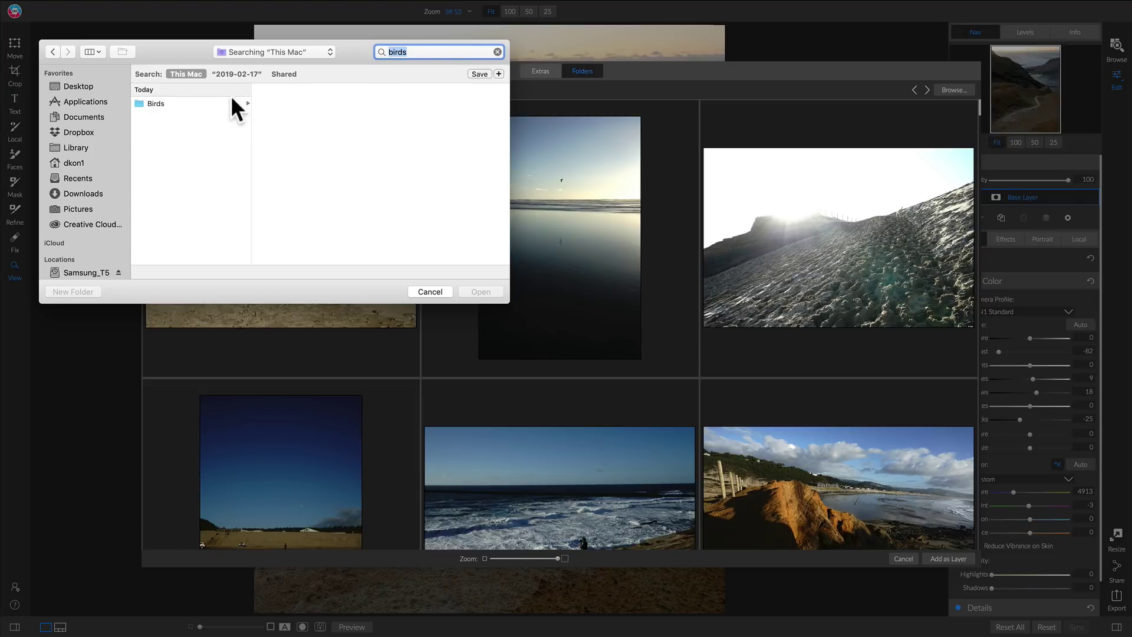
{"action": "left_click", "coordinate": [231, 100]}
{"action": "left_click", "coordinate": [493, 288]}
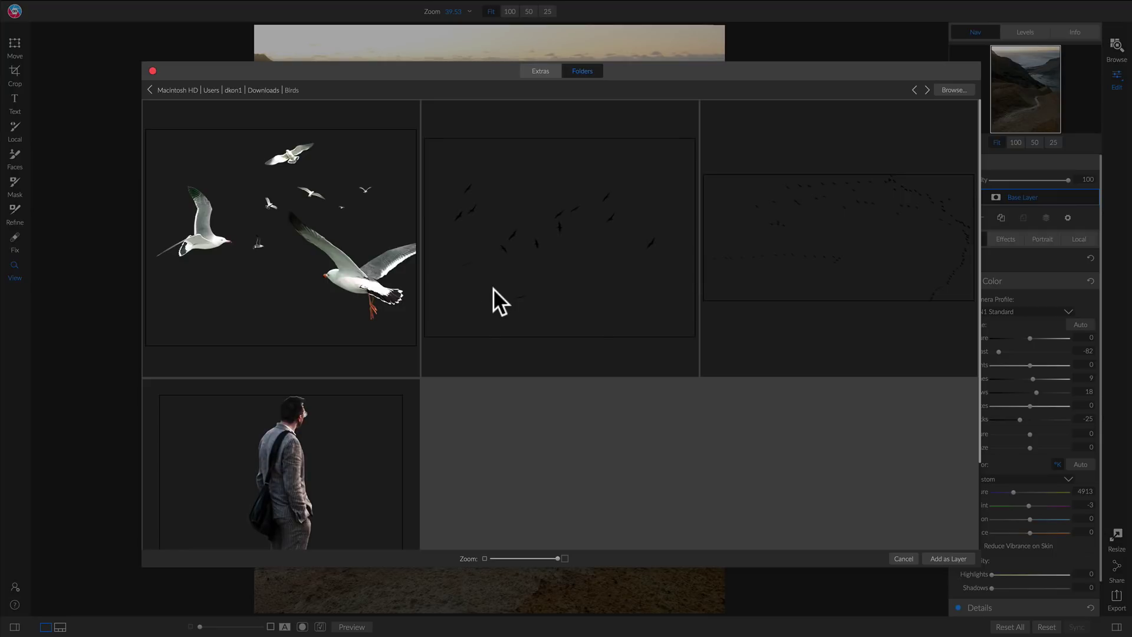
{"action": "double_click", "coordinate": [331, 430]}
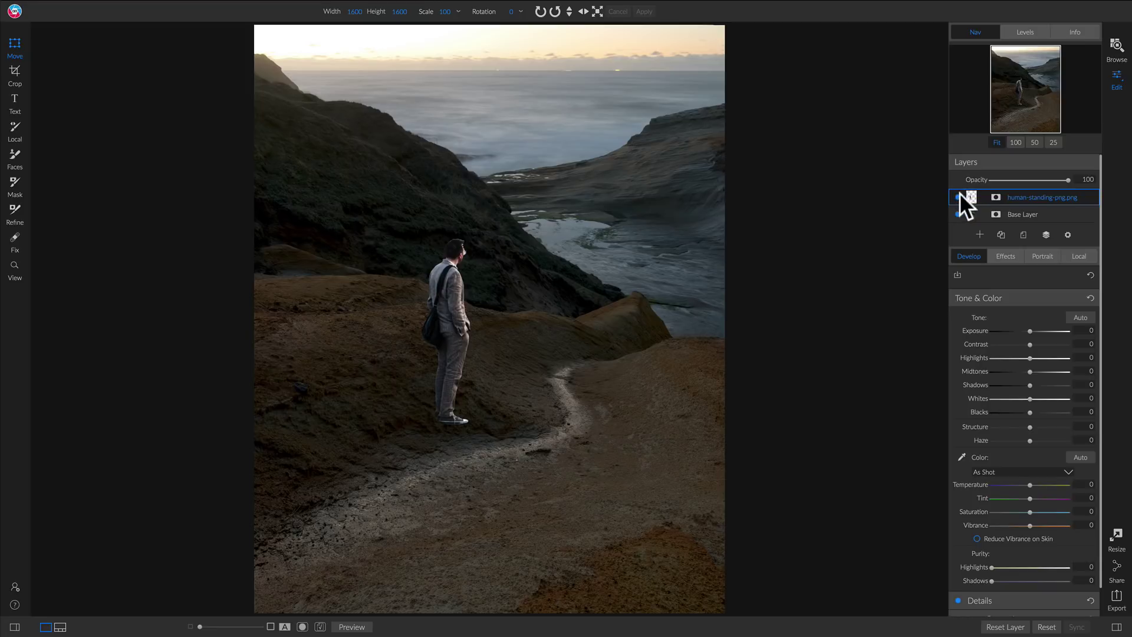
Rename the standing man's layer to "Guy".
{"action": "double_click", "coordinate": [1027, 196]}
{"action": "type", "text": "Guy"}
{"action": "key", "text": "Return"}
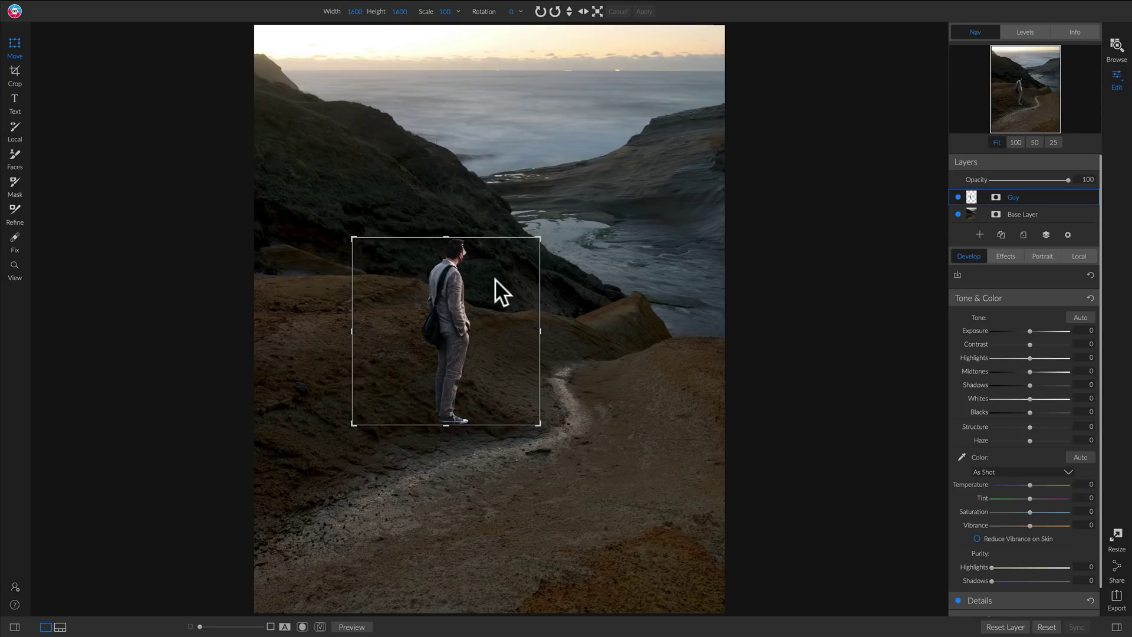
Scale the Guy layer down to about 482 × 482 and move the man above the distant headland.
{"action": "key", "text": "z"}
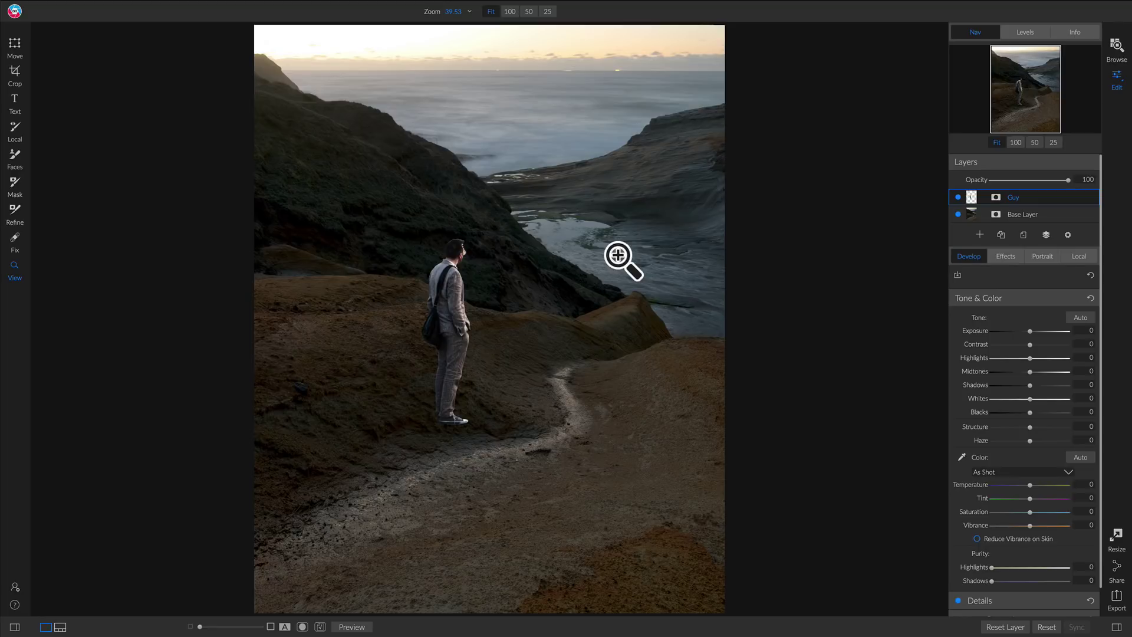
{"action": "key", "text": "v"}
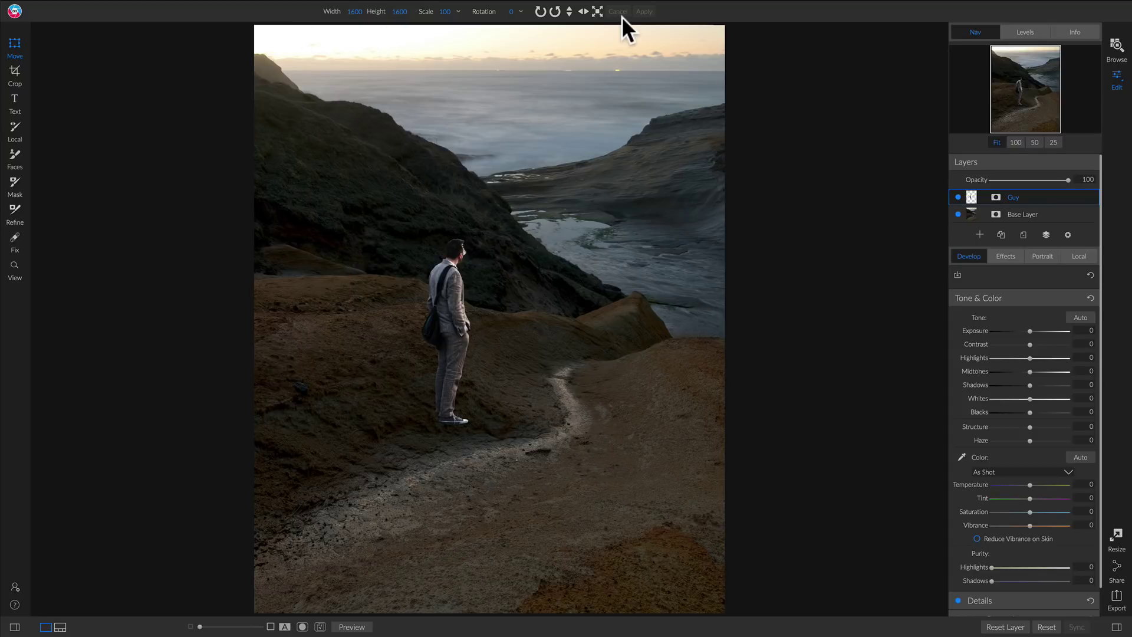
{"action": "mouse_move", "coordinate": [416, 10]}
{"action": "left_mouse_down"}
{"action": "mouse_move", "coordinate": [388, 10]}
{"action": "mouse_move", "coordinate": [428, 9]}
{"action": "mouse_move", "coordinate": [374, 11]}
{"action": "mouse_move", "coordinate": [413, 36]}
{"action": "mouse_move", "coordinate": [381, 11]}
{"action": "left_mouse_up"}
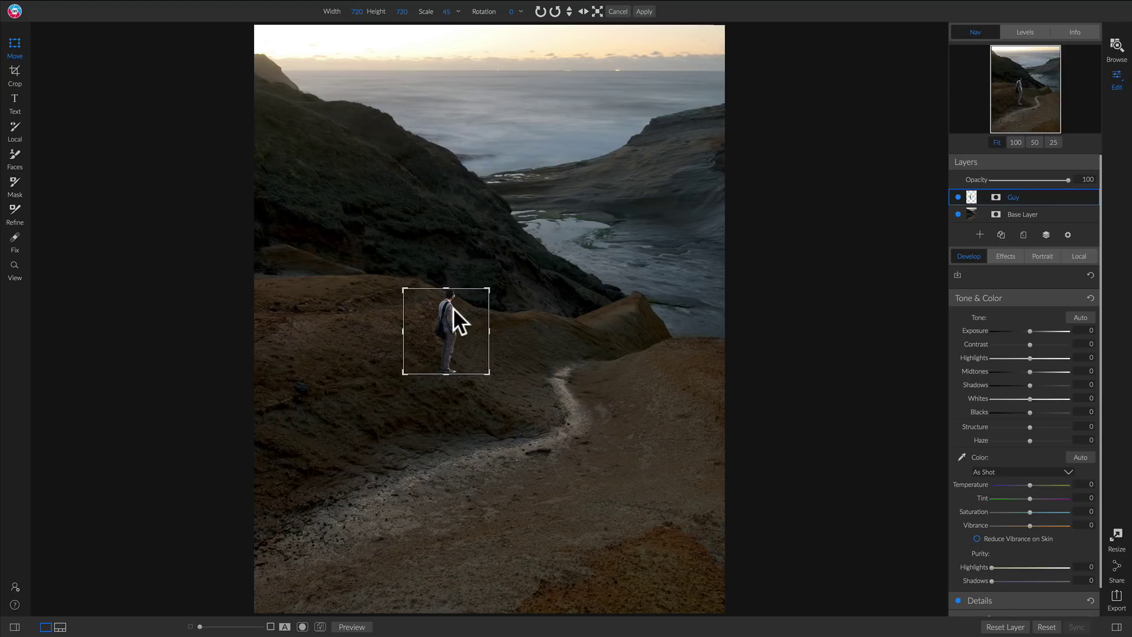
{"action": "mouse_move", "coordinate": [484, 289]}
{"action": "left_mouse_down"}
{"action": "mouse_move", "coordinate": [516, 264]}
{"action": "mouse_move", "coordinate": [428, 332]}
{"action": "mouse_move", "coordinate": [584, 147]}
{"action": "mouse_move", "coordinate": [669, 79]}
{"action": "left_mouse_up"}
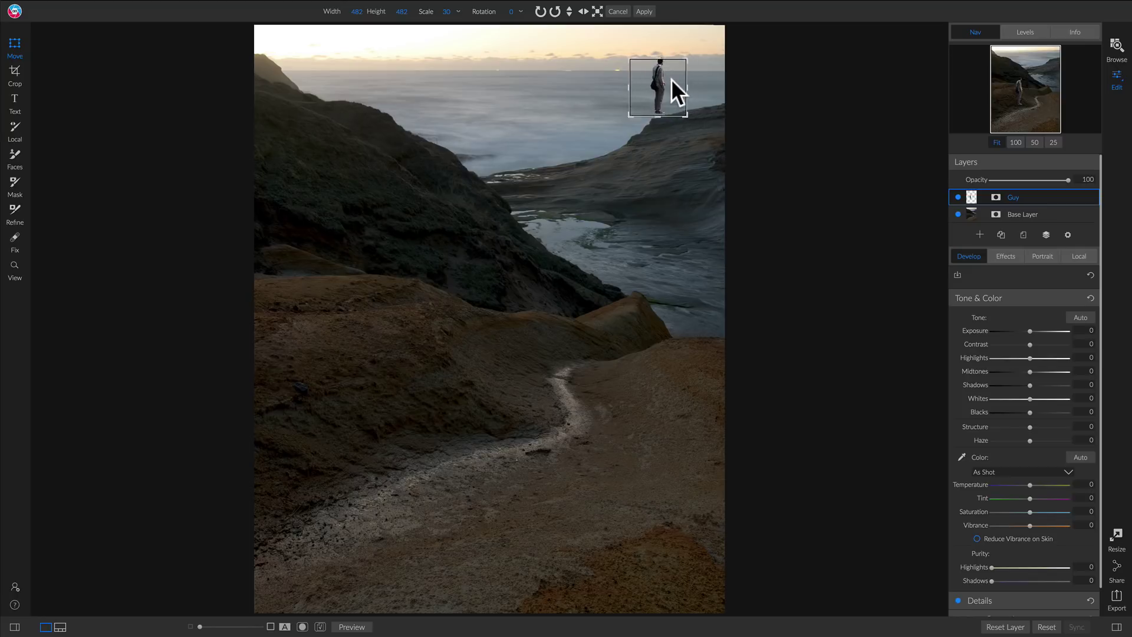
{"action": "left_click", "coordinate": [670, 82]}
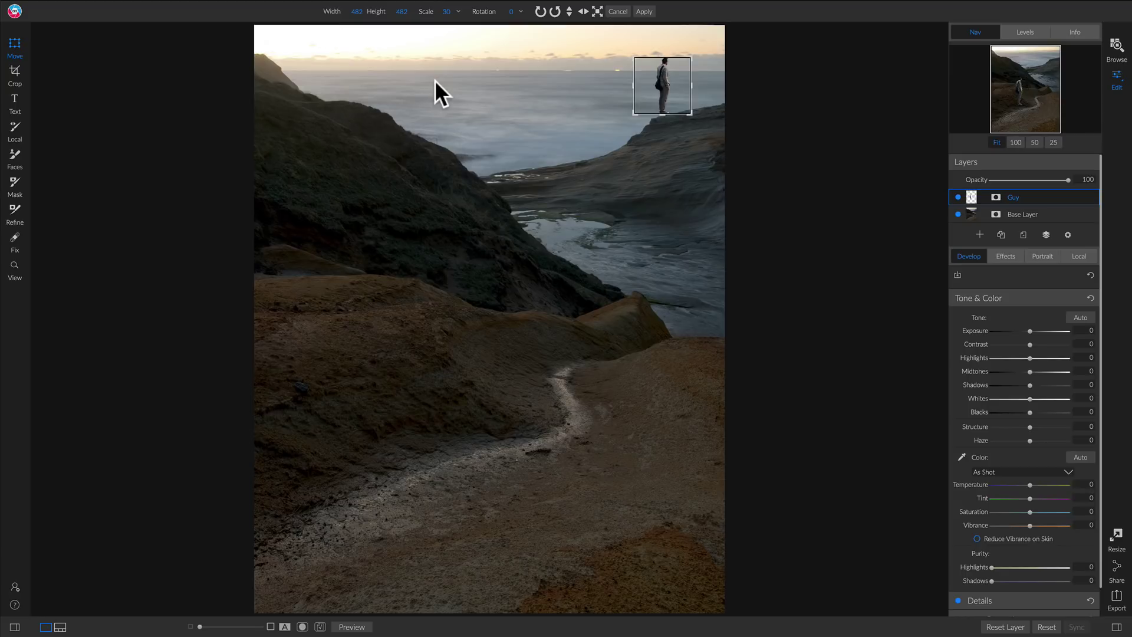
Flip the man horizontally and apply the transform to the Guy layer.
{"action": "left_click", "coordinate": [579, 9]}
{"action": "left_click", "coordinate": [642, 88]}
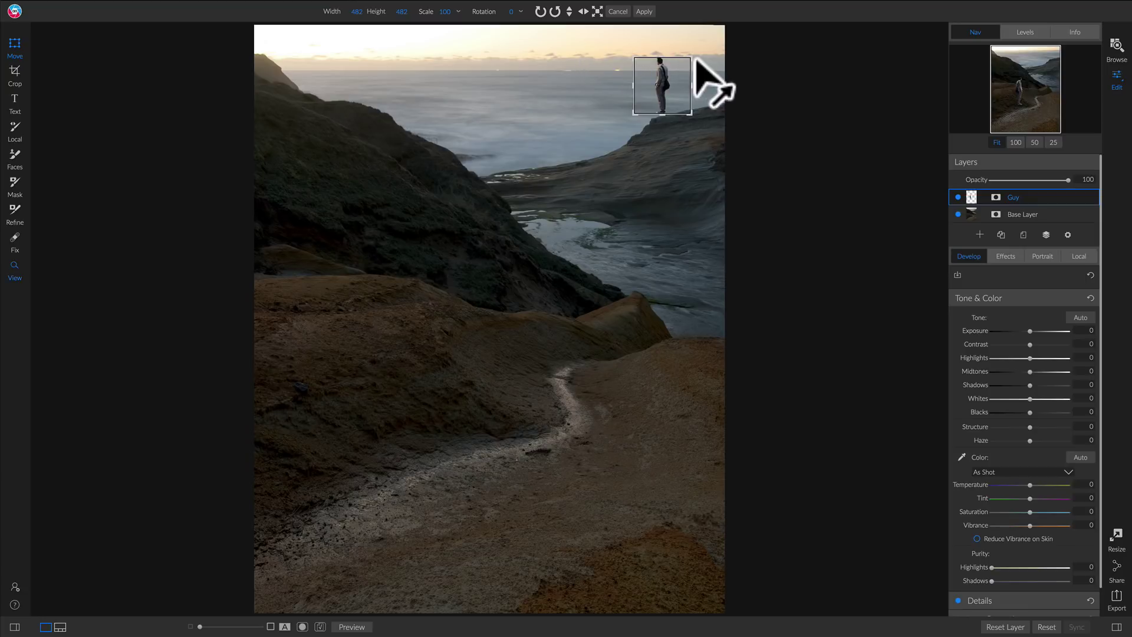
{"action": "key", "text": "z"}
{"action": "key", "text": "v"}
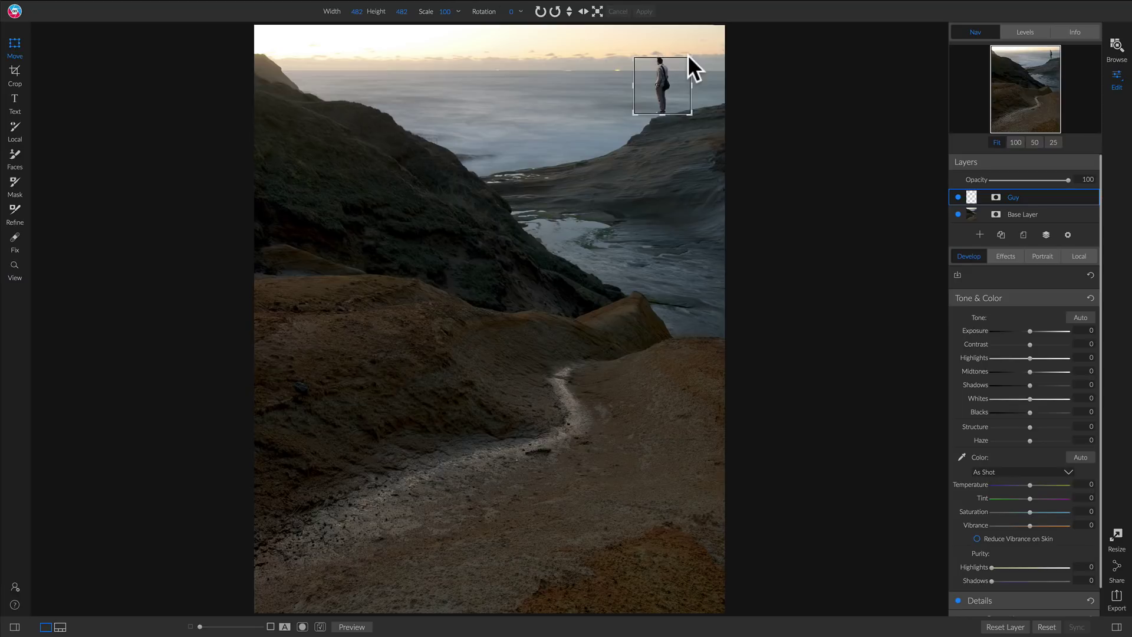
Shrink the man further to about 156 × 188 and stand him on the edge of the distant headland.
{"action": "left_click", "coordinate": [685, 60]}
{"action": "left_click_drag", "start_coordinate": [684, 59], "coordinate": [668, 94]}
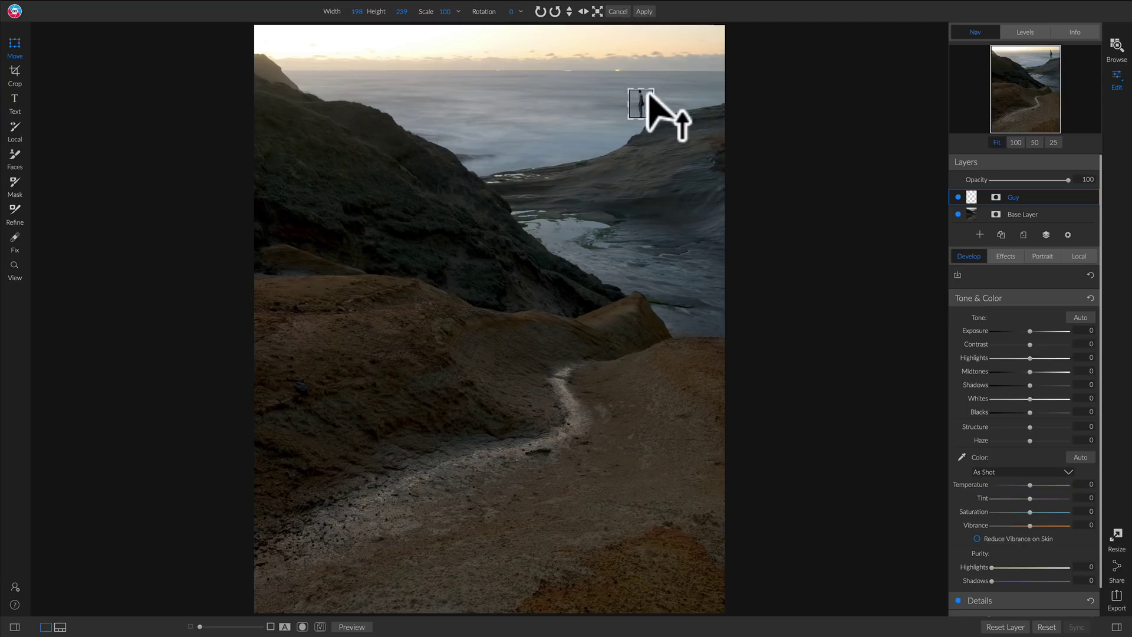
{"action": "mouse_move", "coordinate": [645, 96]}
{"action": "left_mouse_down"}
{"action": "mouse_move", "coordinate": [670, 89]}
{"action": "mouse_move", "coordinate": [665, 98]}
{"action": "left_mouse_up"}
{"action": "left_click", "coordinate": [755, 119]}
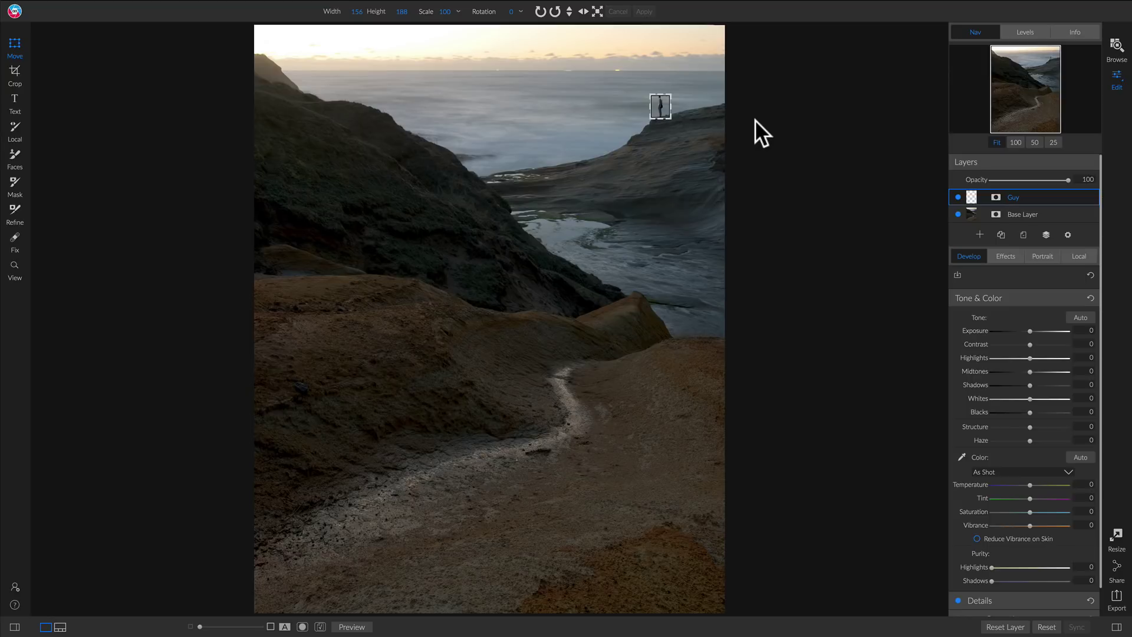
Inspect the man's placement on the headland at 100% zoom, then return to the full image.
{"action": "key", "text": "z"}
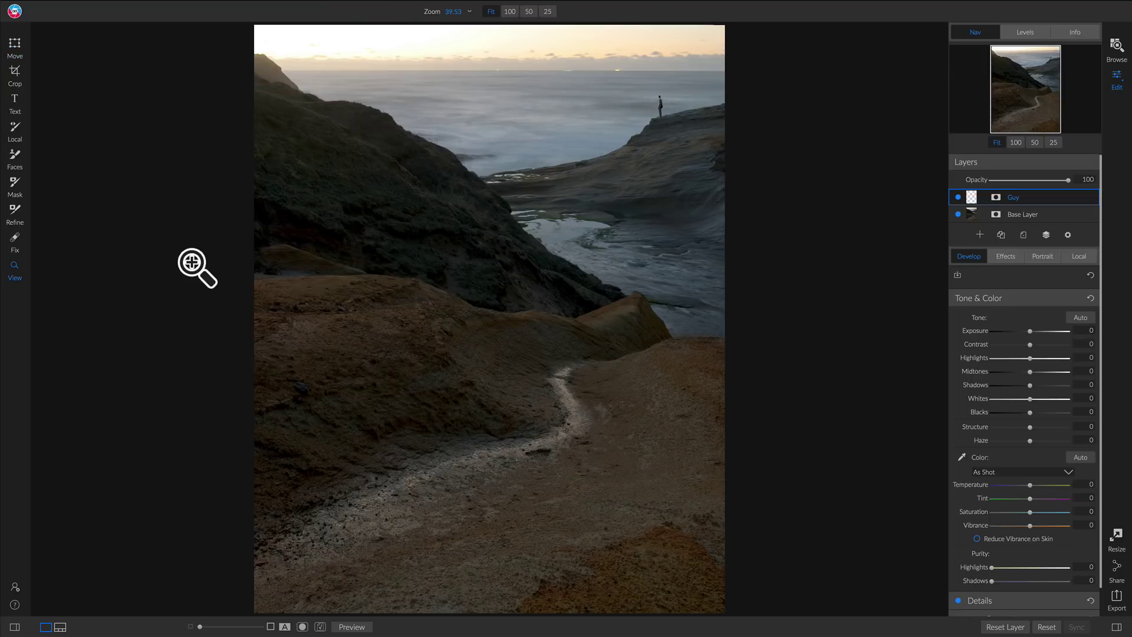
{"action": "left_click", "coordinate": [659, 106]}
{"action": "left_click_drag", "start_coordinate": [649, 139], "coordinate": [609, 202]}
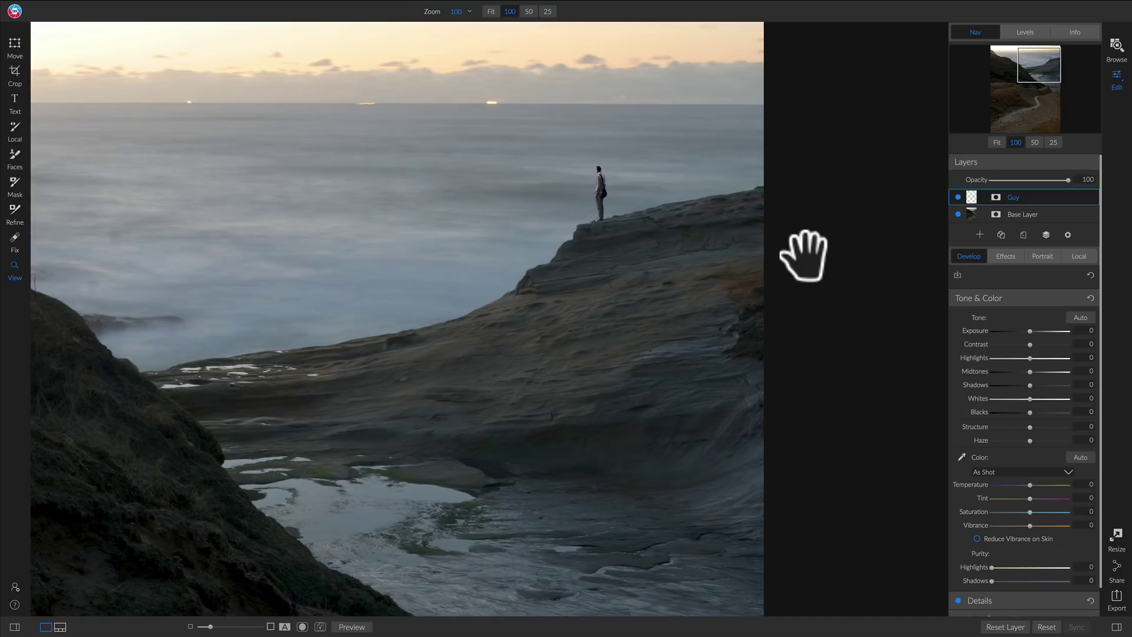
{"action": "left_click", "coordinate": [643, 228]}
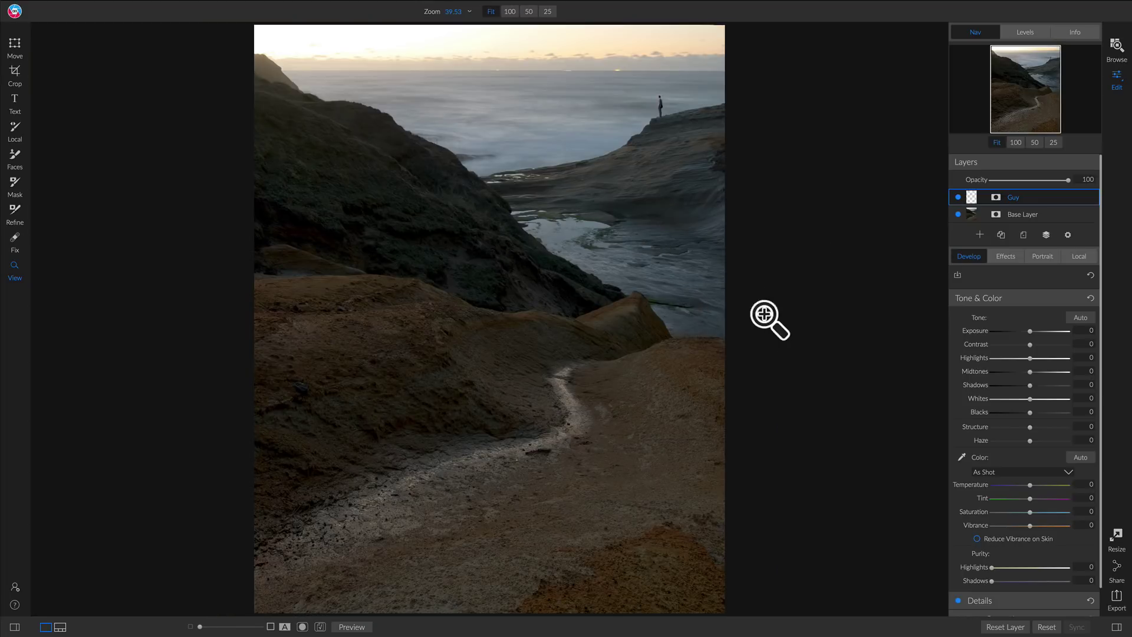
Select the Base Layer and compare its adjustments with the unedited original.
{"action": "left_click", "coordinate": [1050, 214]}
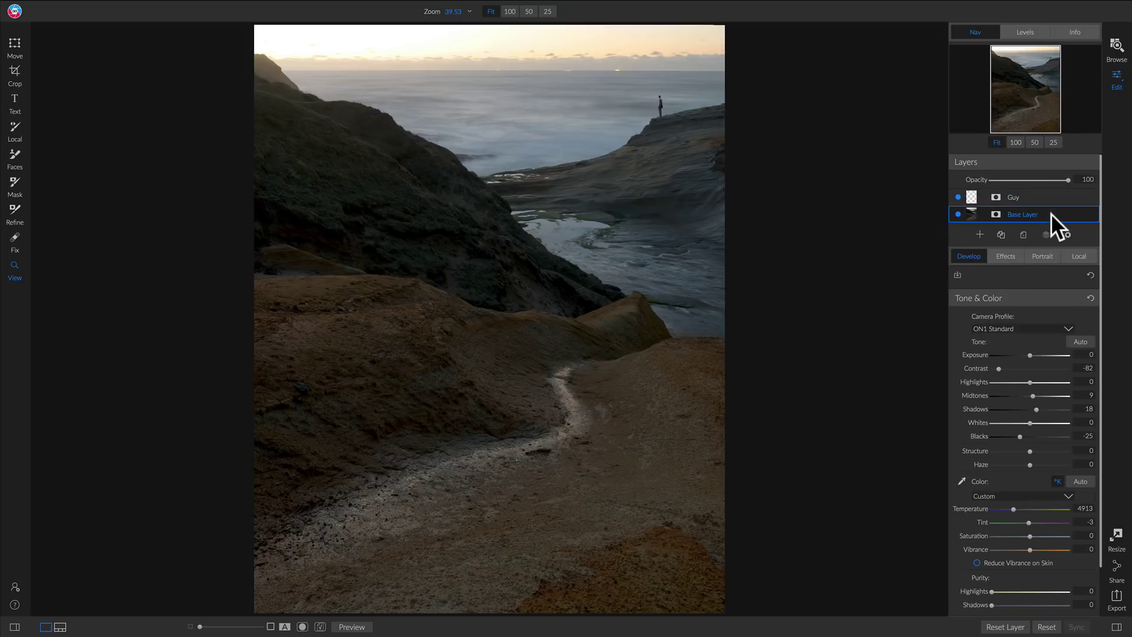
{"action": "key", "text": "backslash"}
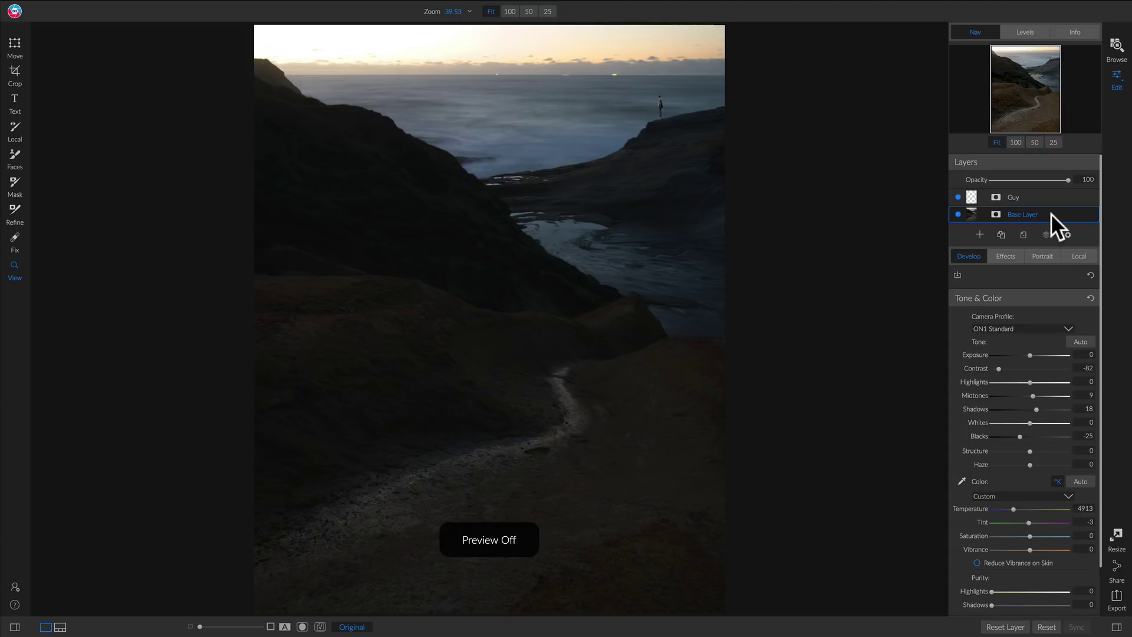
{"action": "key", "text": "backslash"}
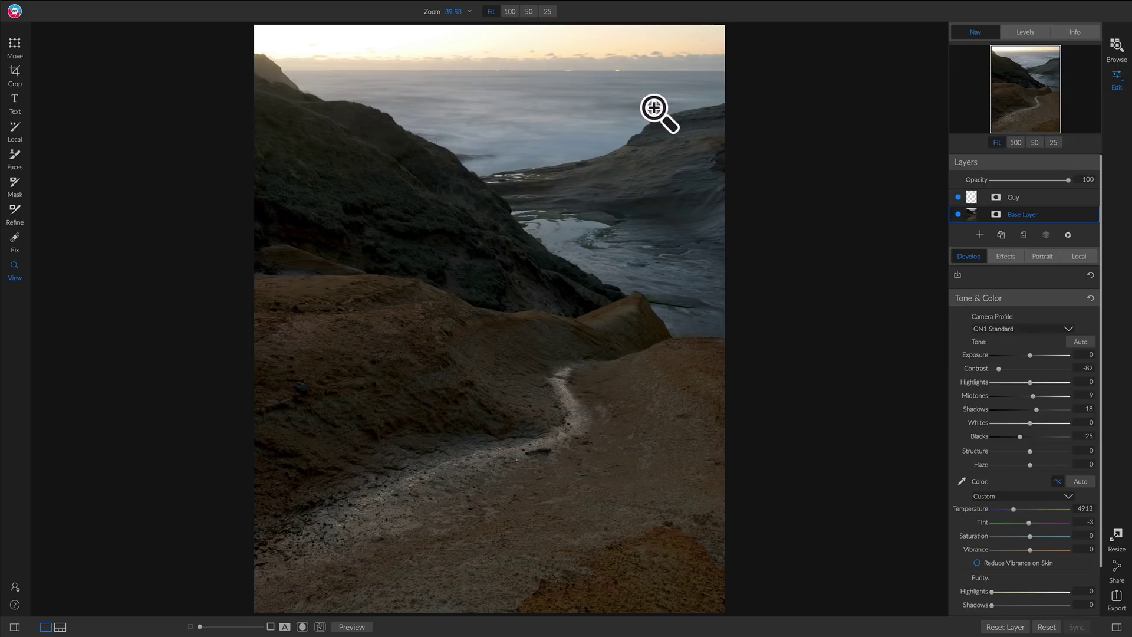
Darken the Guy layer with exposure -1.15, contrast 17, midtones -17, shadows -32 and blacks -18.
{"action": "left_click", "coordinate": [651, 108]}
{"action": "left_click_drag", "start_coordinate": [599, 202], "coordinate": [587, 240]}
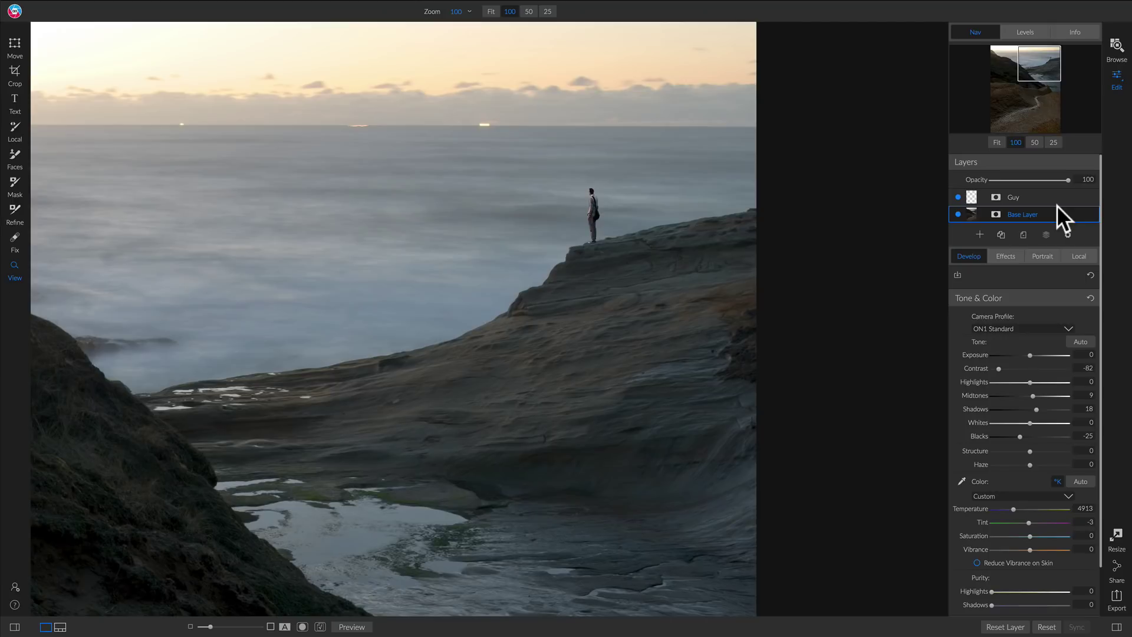
{"action": "left_click", "coordinate": [1029, 192]}
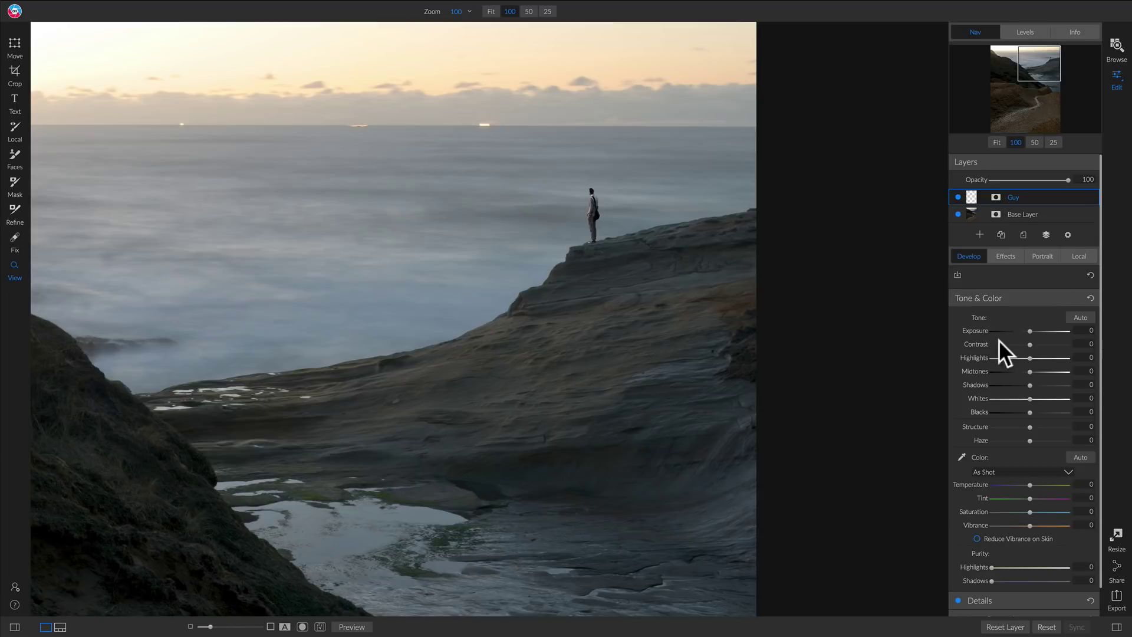
{"action": "left_click_drag", "start_coordinate": [1029, 330], "coordinate": [1020, 413]}
{"action": "scroll", "coordinate": [1020, 412], "scroll_direction": "down", "scroll_amount": 1}
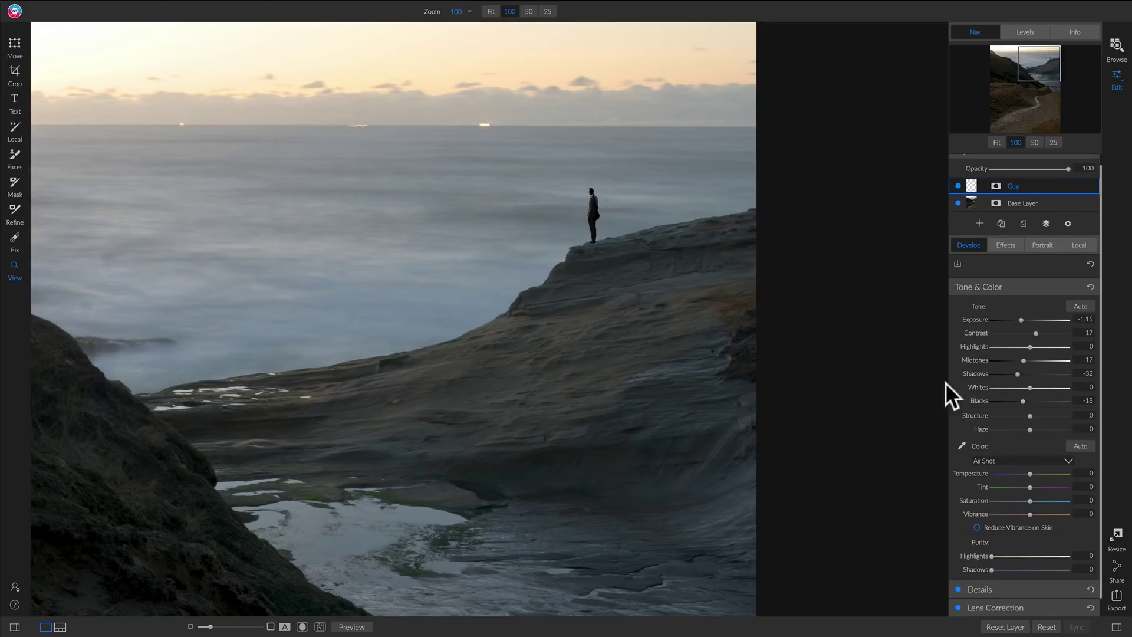
Compare the darkened man against the scene at 100% and full view, and check the photo's shooting information.
{"action": "left_click", "coordinate": [616, 254]}
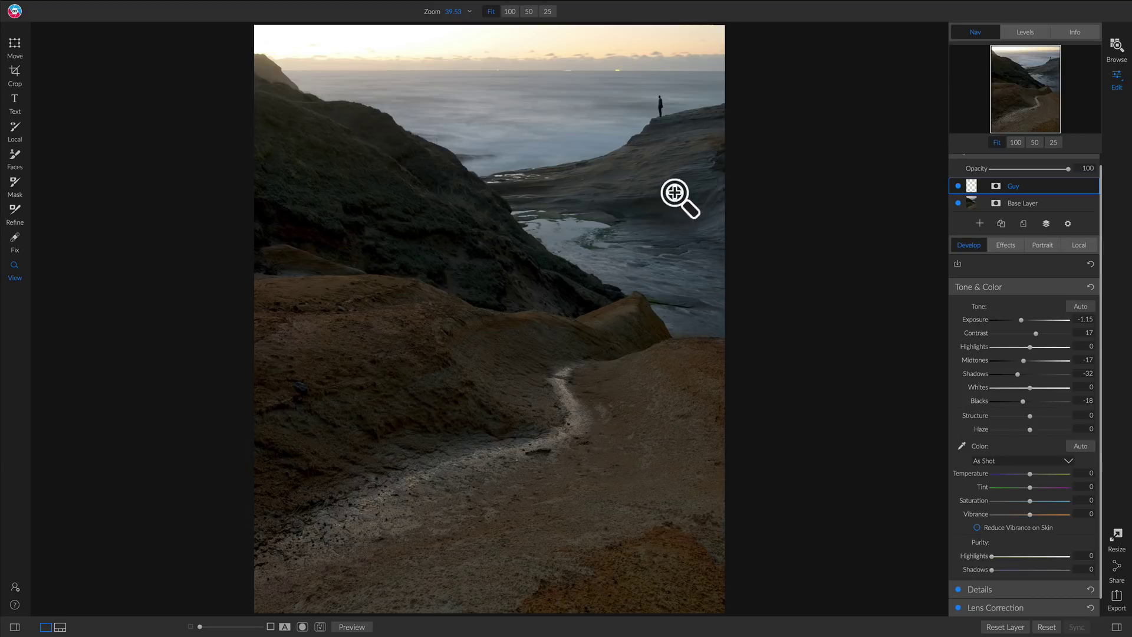
{"action": "left_click", "coordinate": [667, 118]}
{"action": "left_click_drag", "start_coordinate": [614, 200], "coordinate": [601, 223]}
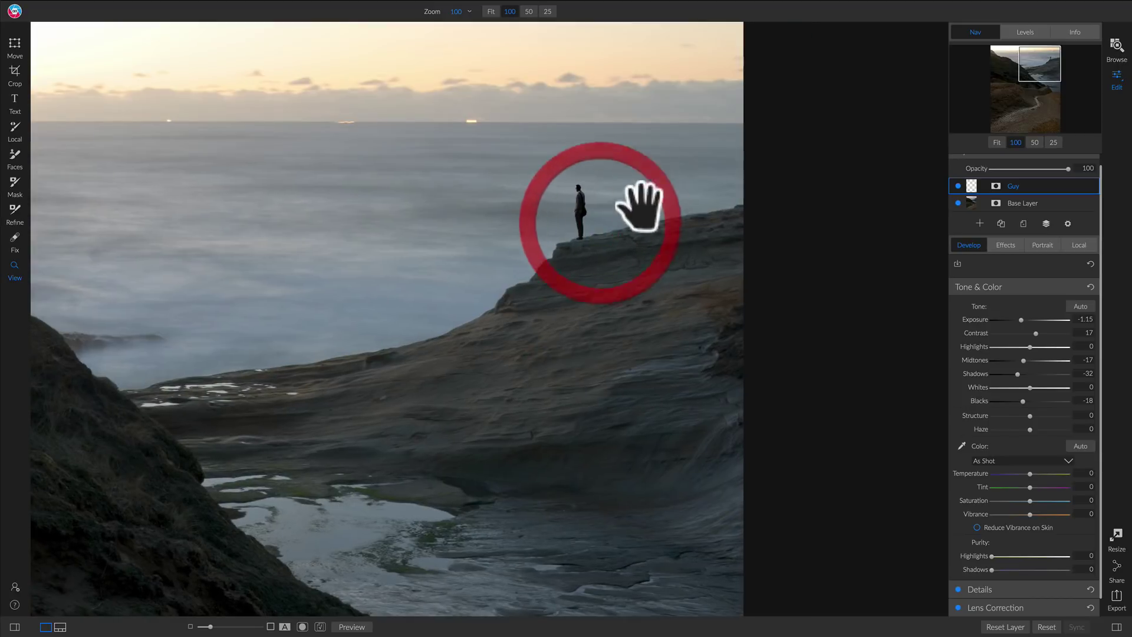
{"action": "left_click", "coordinate": [592, 230]}
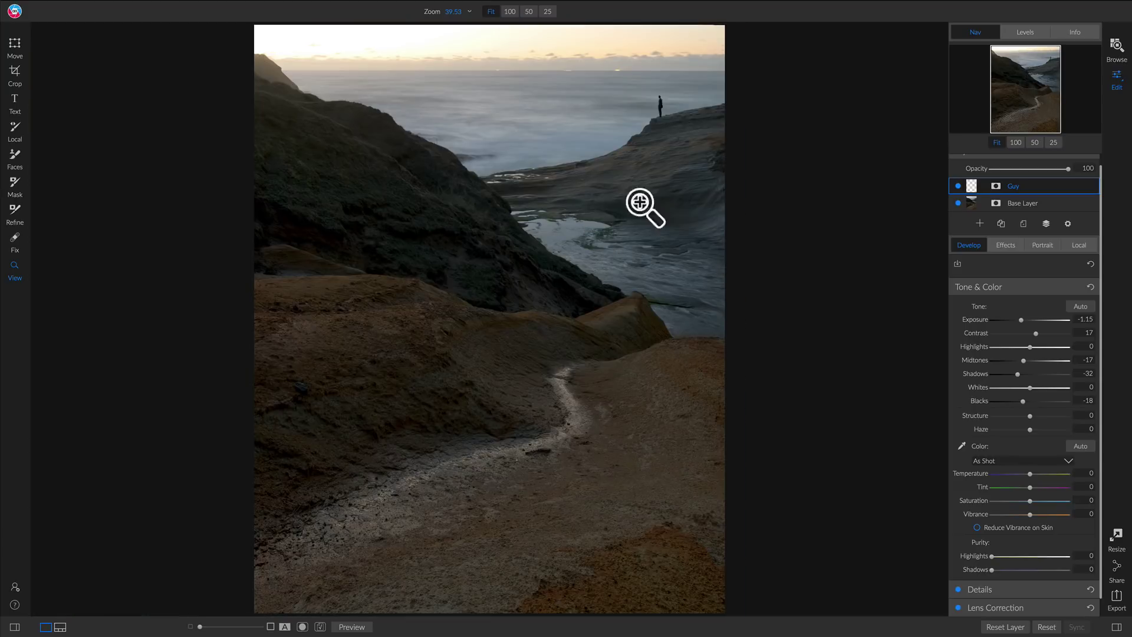
{"action": "left_click", "coordinate": [660, 115]}
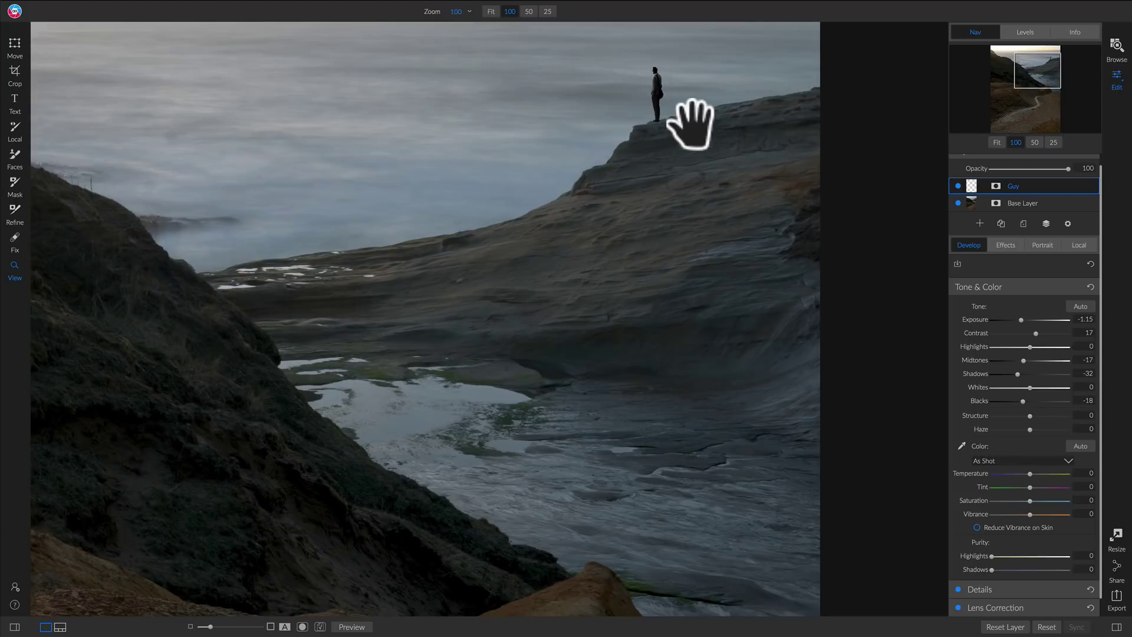
{"action": "left_click", "coordinate": [687, 126]}
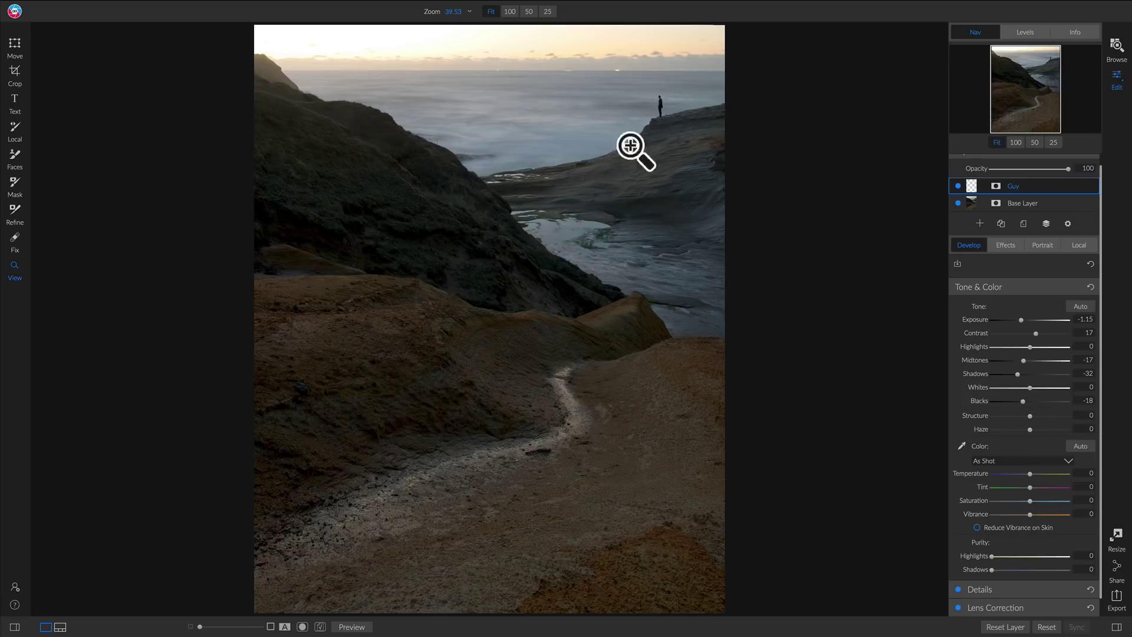
{"action": "left_click", "coordinate": [1072, 32]}
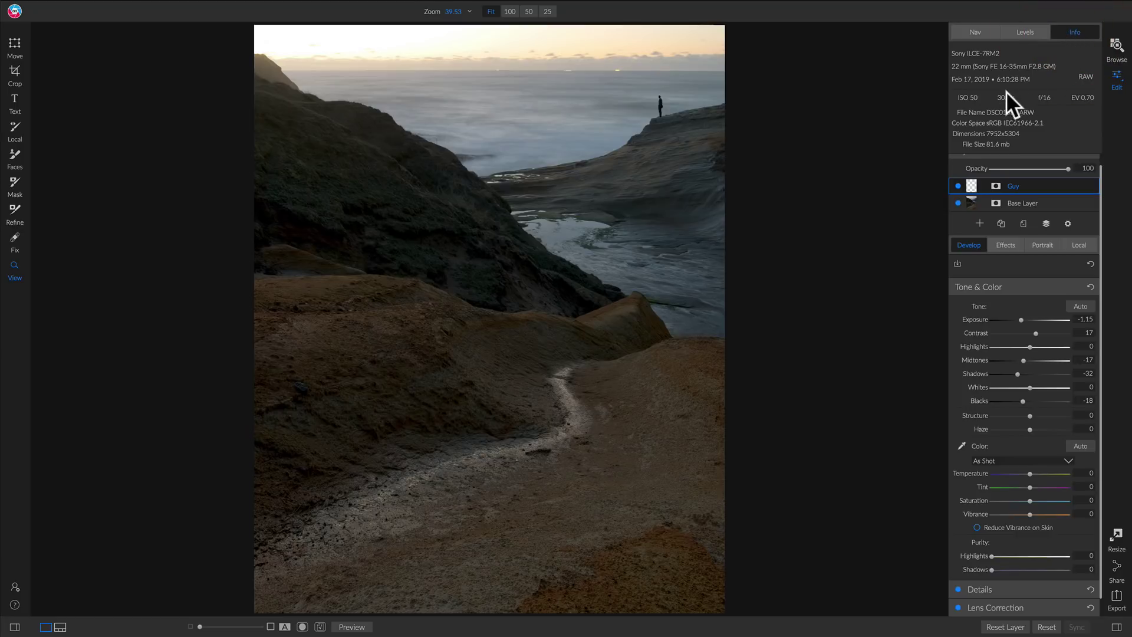
{"action": "left_click", "coordinate": [982, 33]}
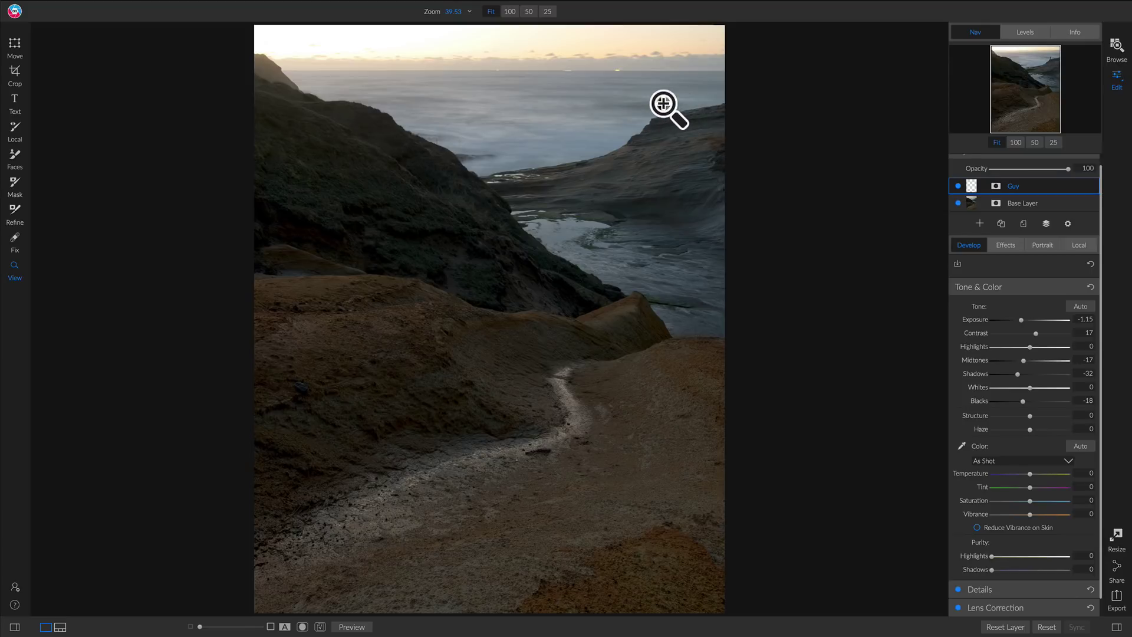
Try a Blur filter of type Motion on the Guy layer, and remove it.
{"action": "left_click_drag", "start_coordinate": [669, 109], "coordinate": [646, 207]}
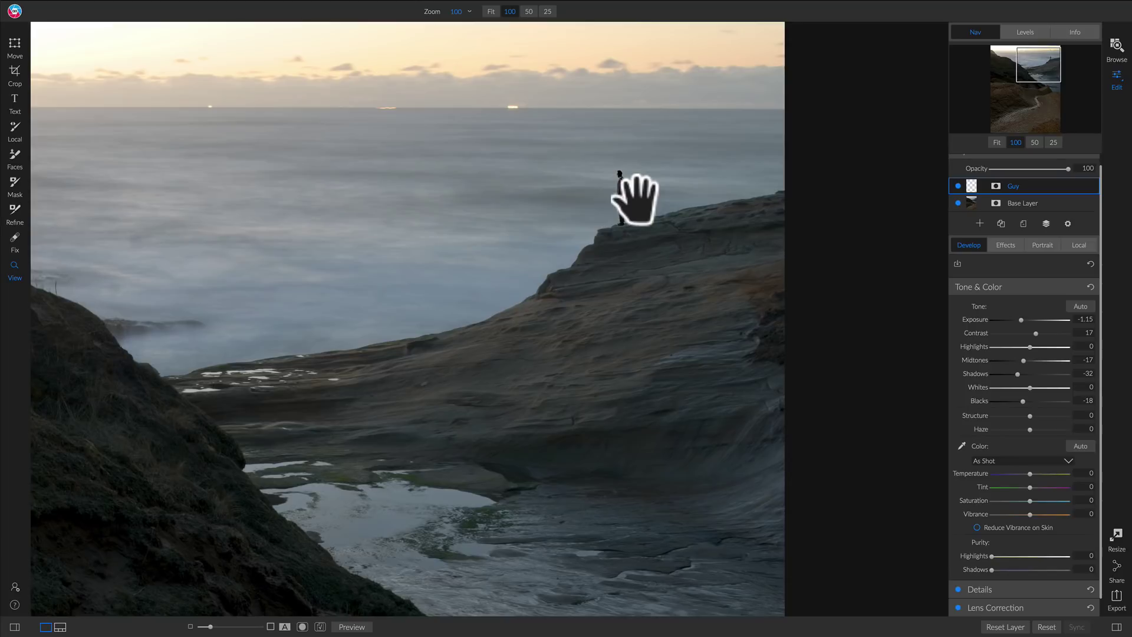
{"action": "left_click", "coordinate": [1004, 244]}
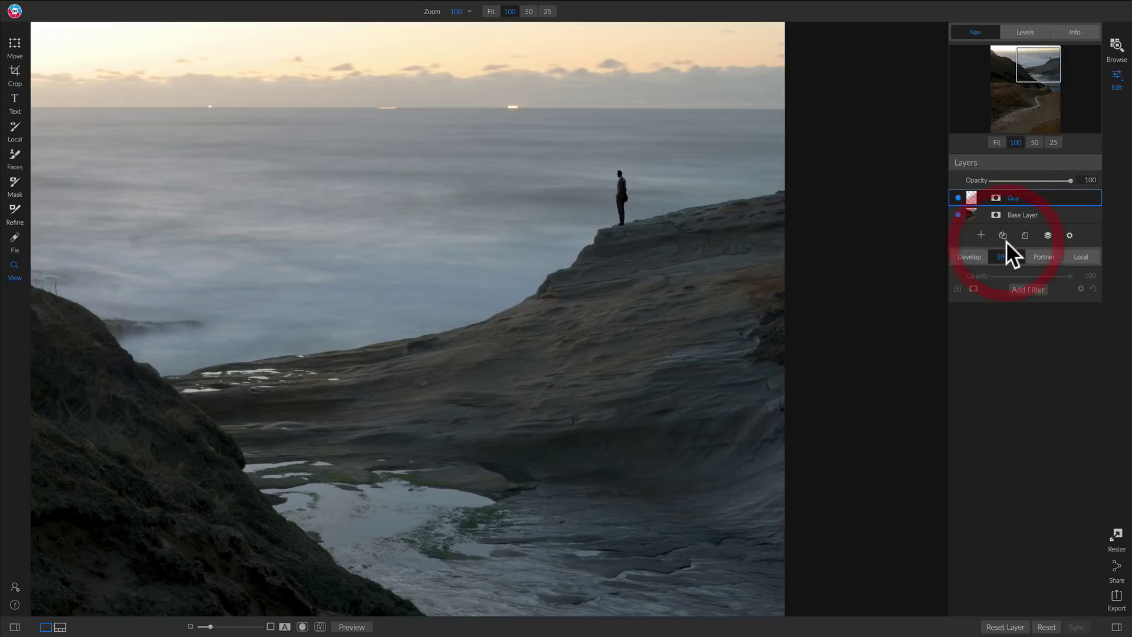
{"action": "right_click", "coordinate": [1032, 196]}
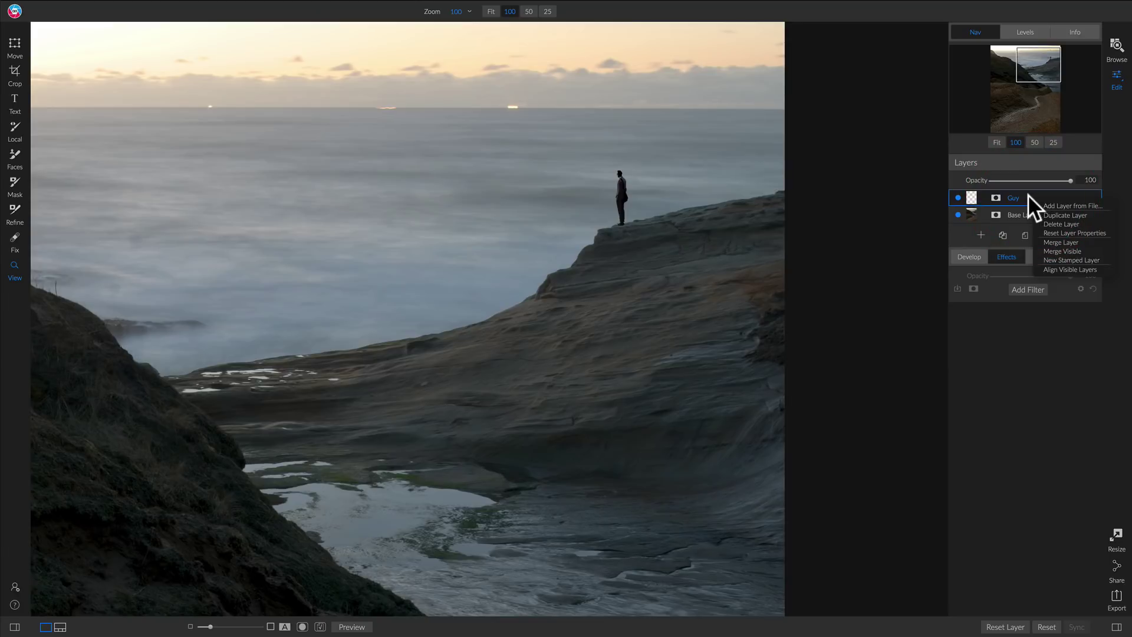
{"action": "left_click", "coordinate": [1028, 194]}
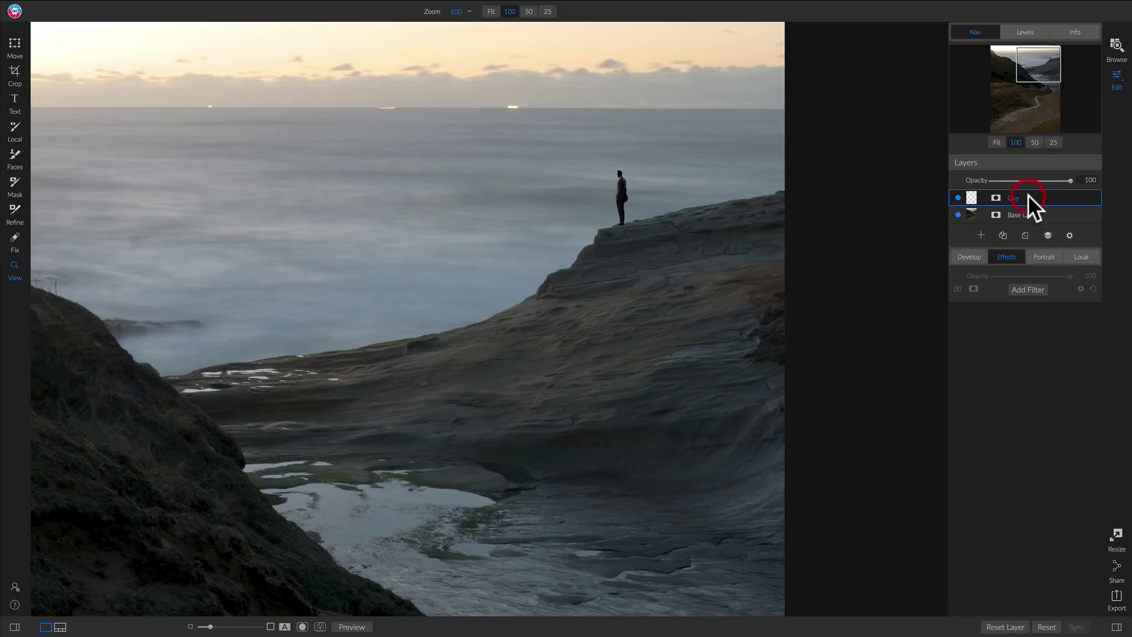
{"action": "left_click", "coordinate": [1029, 289]}
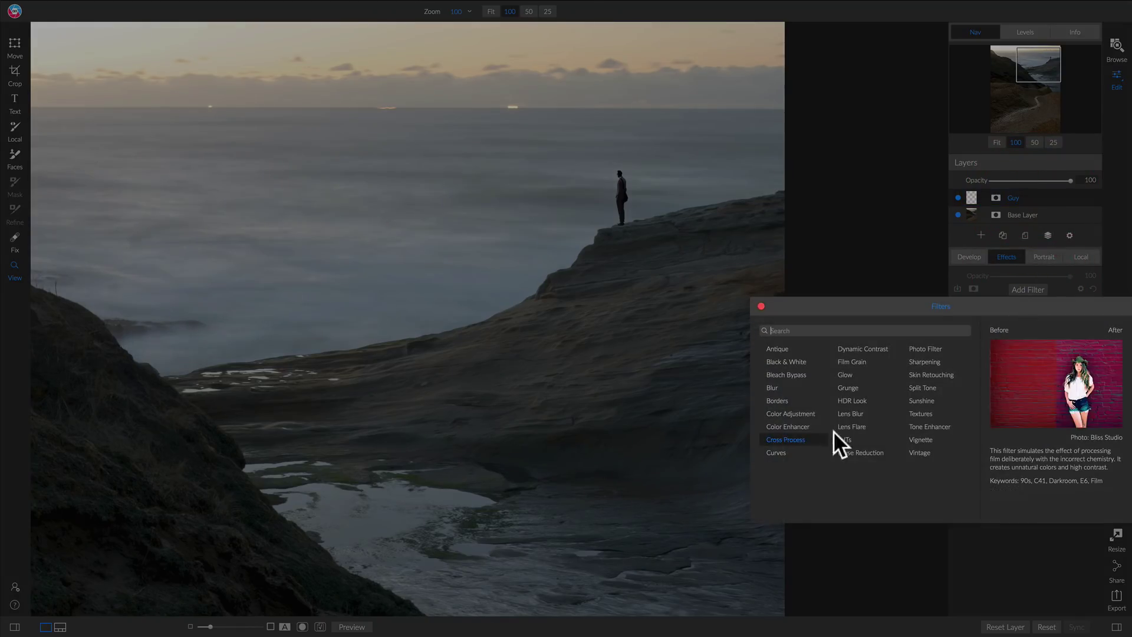
{"action": "left_click", "coordinate": [790, 387]}
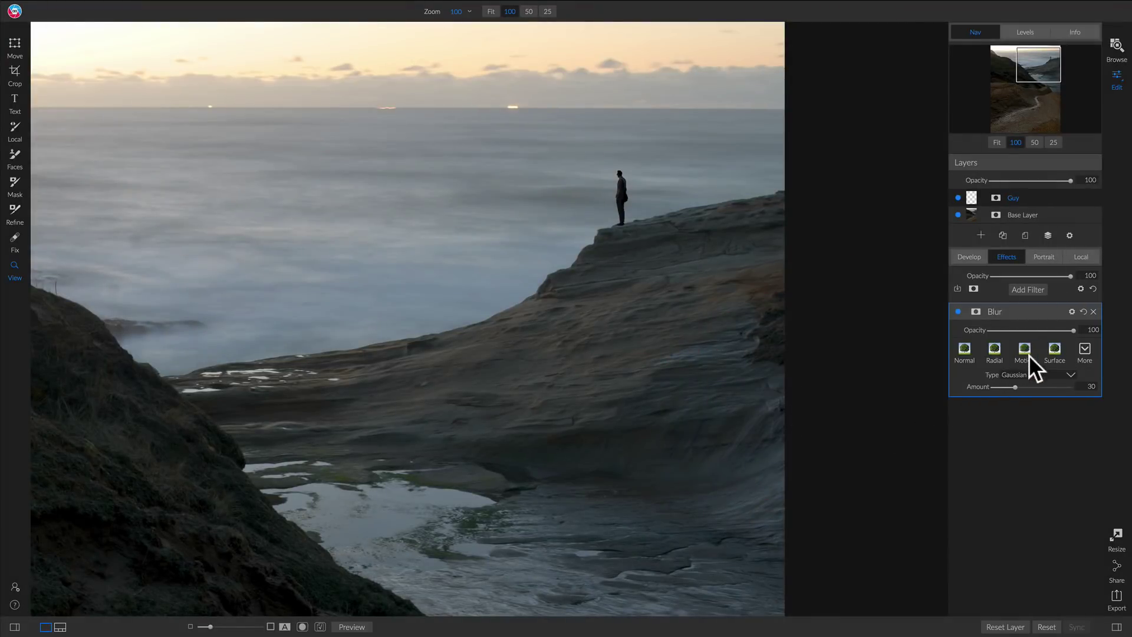
{"action": "left_click", "coordinate": [1029, 354]}
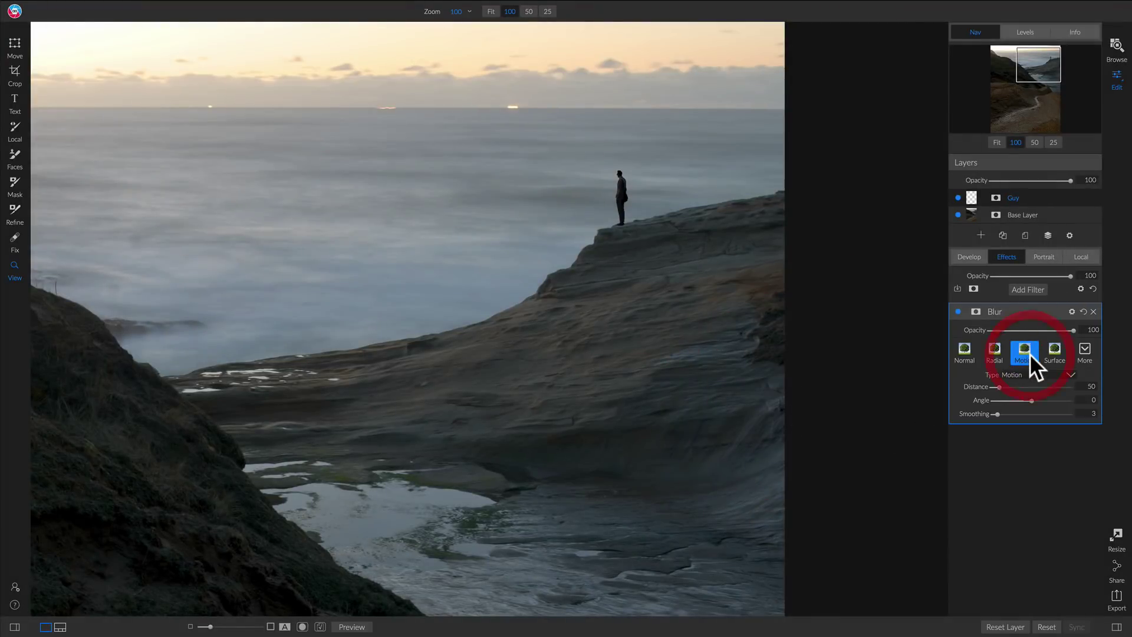
{"action": "left_click", "coordinate": [1092, 311]}
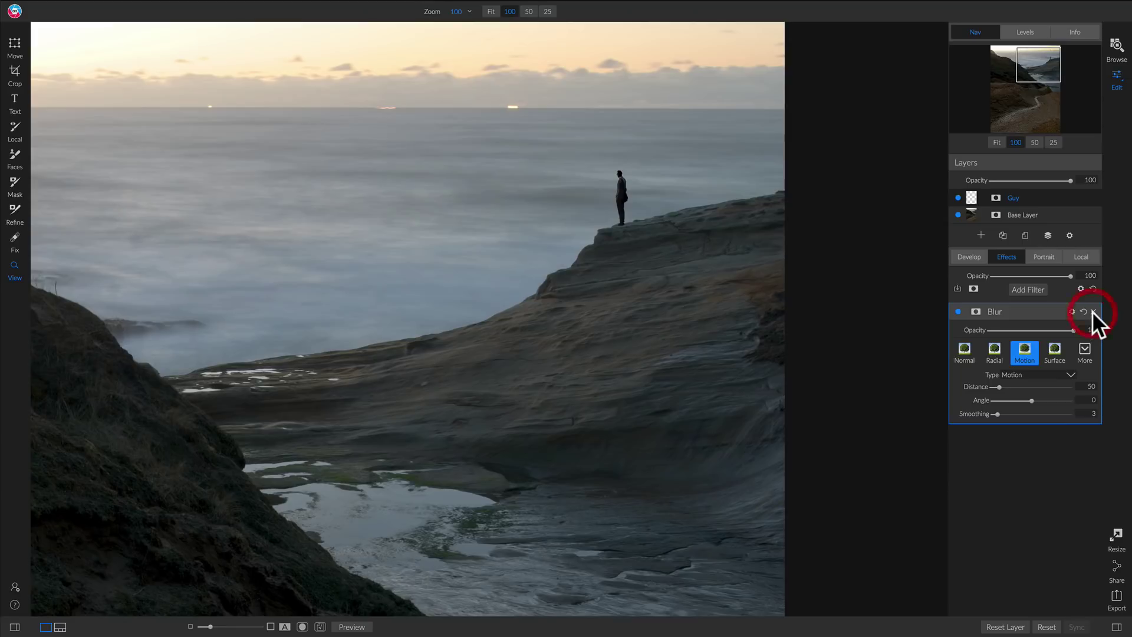
{"action": "right_click", "coordinate": [1040, 195]}
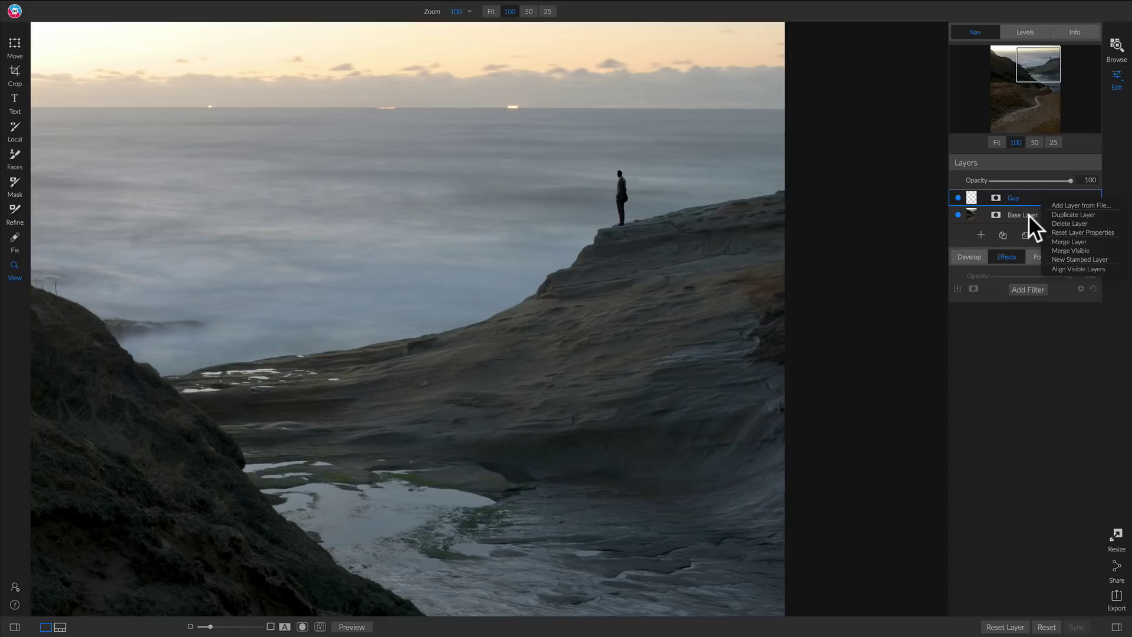
{"action": "right_click", "coordinate": [1011, 194]}
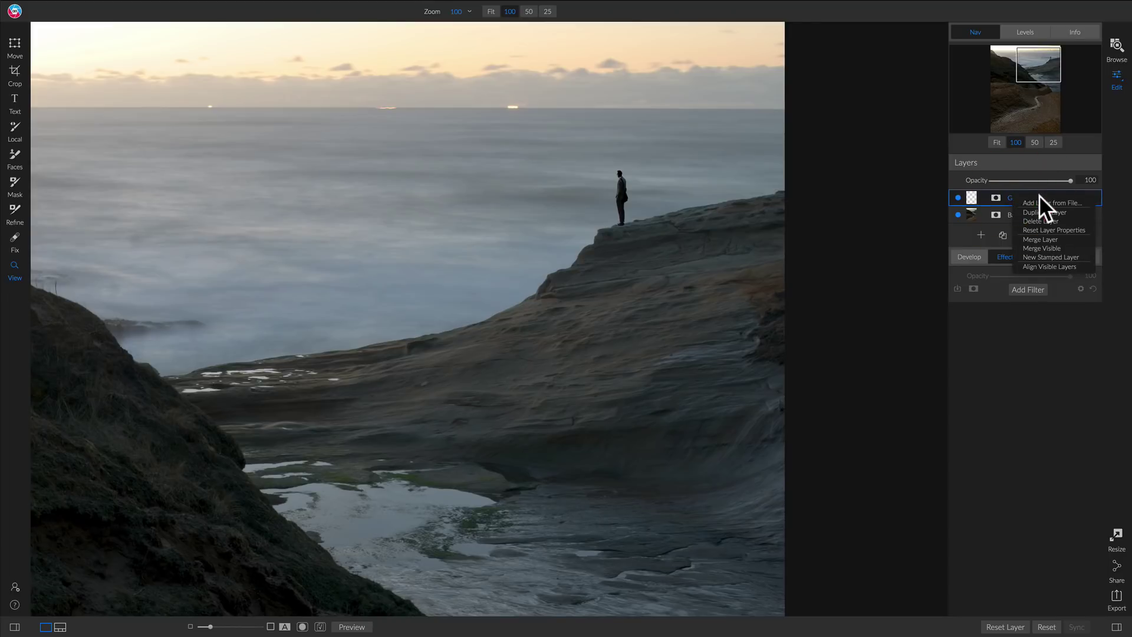
{"action": "left_click", "coordinate": [1110, 197]}
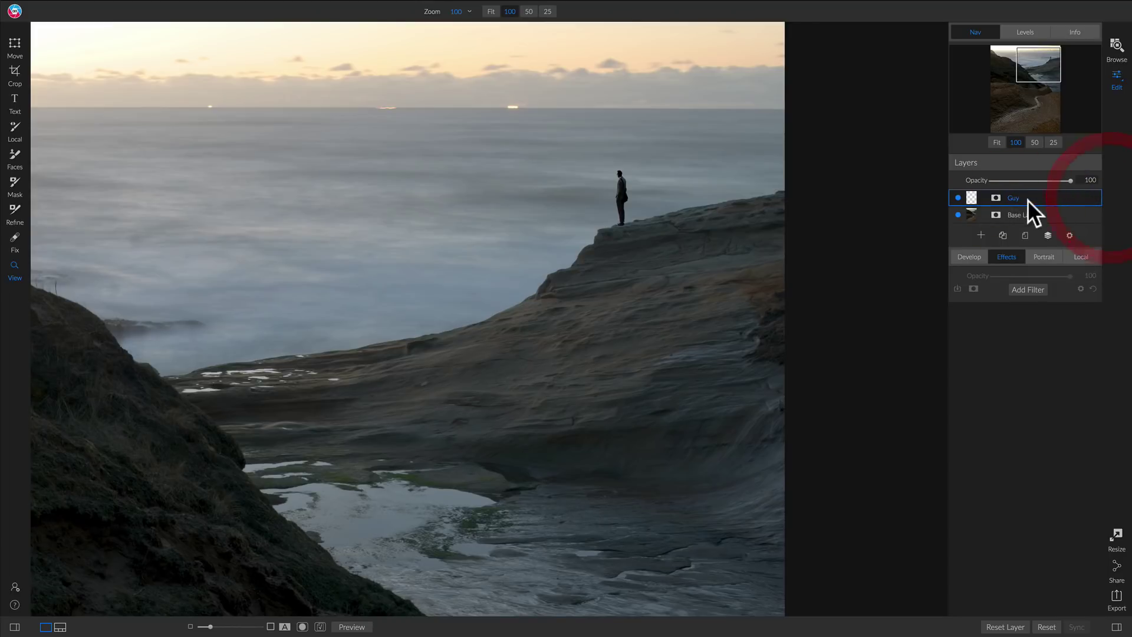
Try a Lens Blur filter on the Guy layer with amount 36, 10 sides, blooming 591, brightness 10 and contrast -12.
{"action": "left_click", "coordinate": [1031, 285]}
{"action": "left_click", "coordinate": [853, 414]}
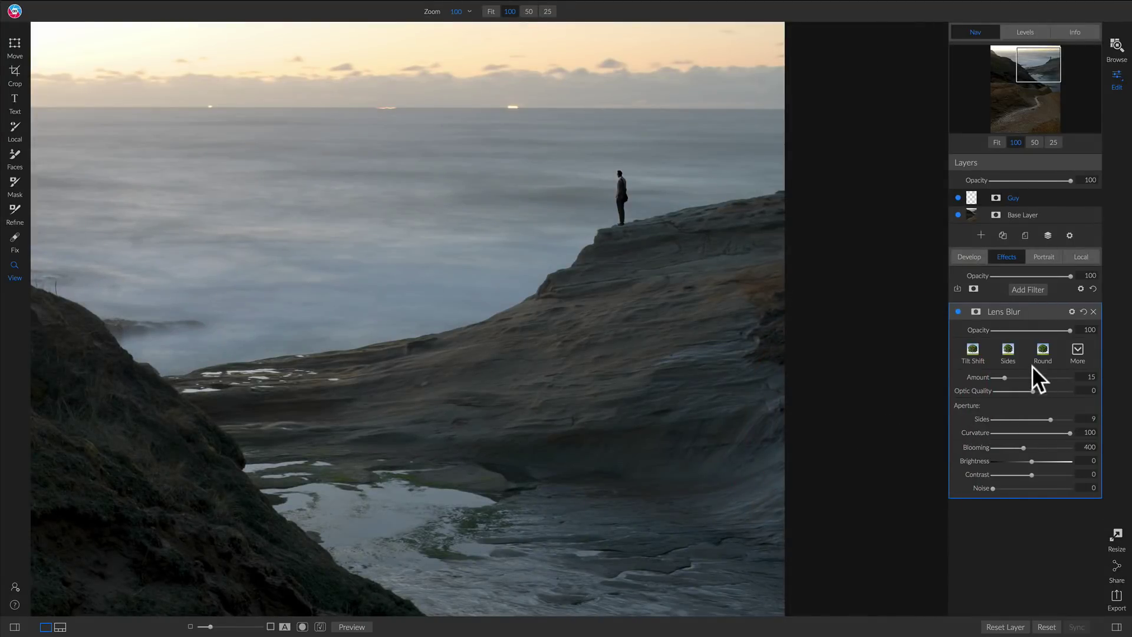
{"action": "left_click", "coordinate": [640, 213]}
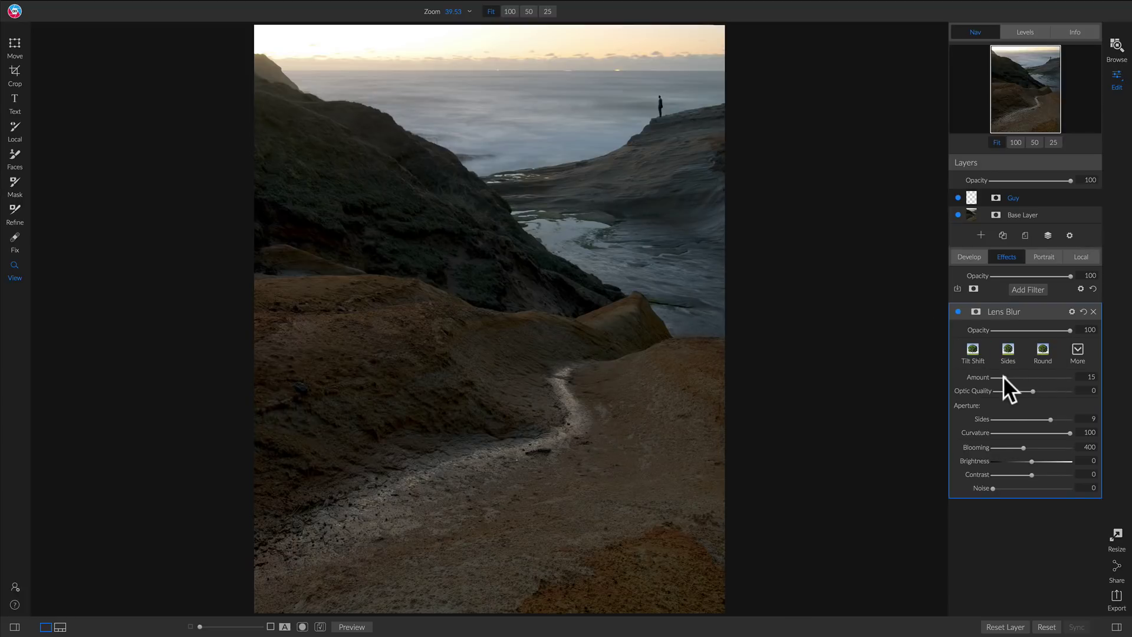
{"action": "mouse_move", "coordinate": [1025, 376]}
{"action": "left_mouse_down"}
{"action": "mouse_move", "coordinate": [997, 379]}
{"action": "mouse_move", "coordinate": [1065, 375]}
{"action": "mouse_move", "coordinate": [1020, 377]}
{"action": "left_mouse_up"}
{"action": "left_click_drag", "start_coordinate": [1052, 419], "coordinate": [1061, 419]}
{"action": "left_click_drag", "start_coordinate": [1045, 461], "coordinate": [1020, 471]}
Try the Lens Blur at 39 opacity and with a stronger amount on the man, and remove the filter.
{"action": "left_click", "coordinate": [677, 126]}
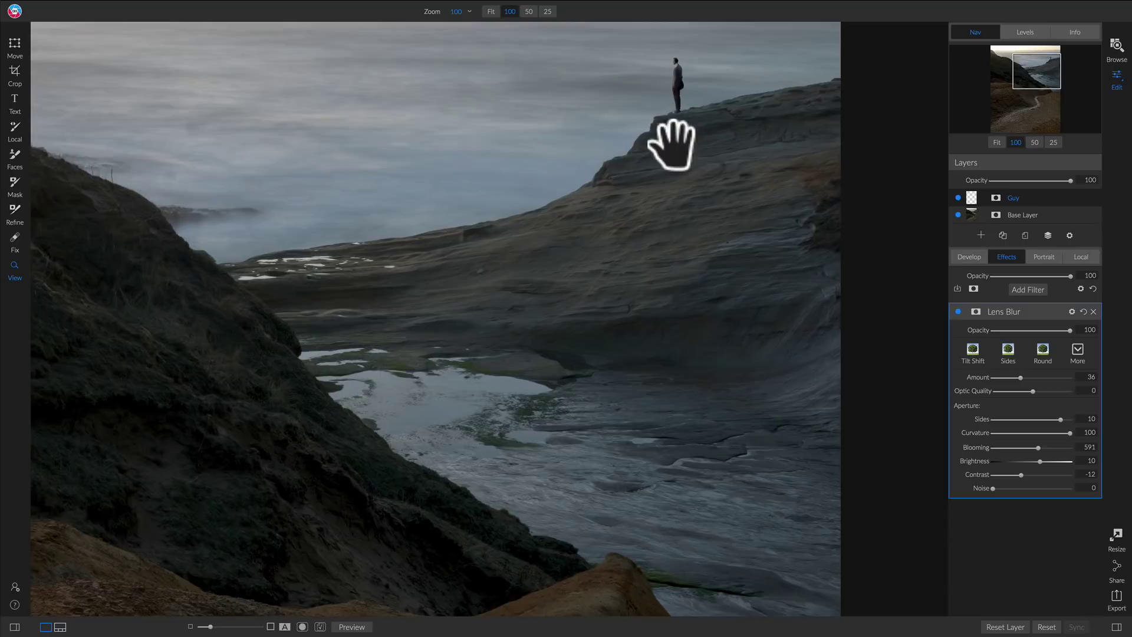
{"action": "left_click", "coordinate": [599, 225]}
{"action": "left_click_drag", "start_coordinate": [599, 226], "coordinate": [540, 338]}
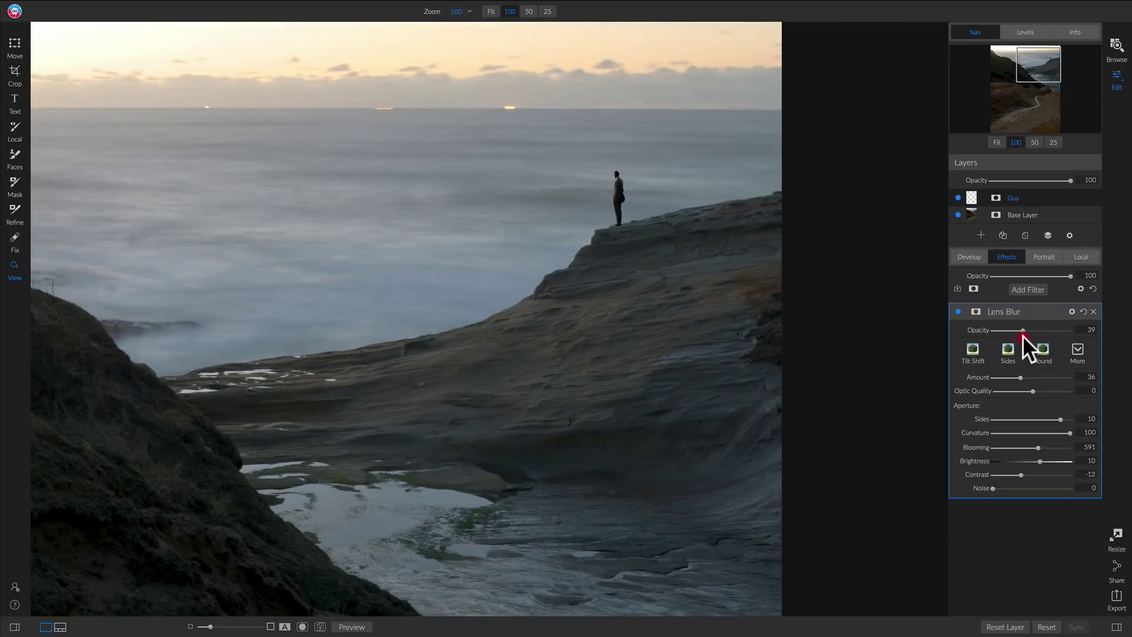
{"action": "left_click", "coordinate": [1058, 330]}
{"action": "left_click_drag", "start_coordinate": [1021, 376], "coordinate": [1046, 377]}
{"action": "left_click", "coordinate": [1094, 311]}
{"action": "right_click", "coordinate": [1050, 196]}
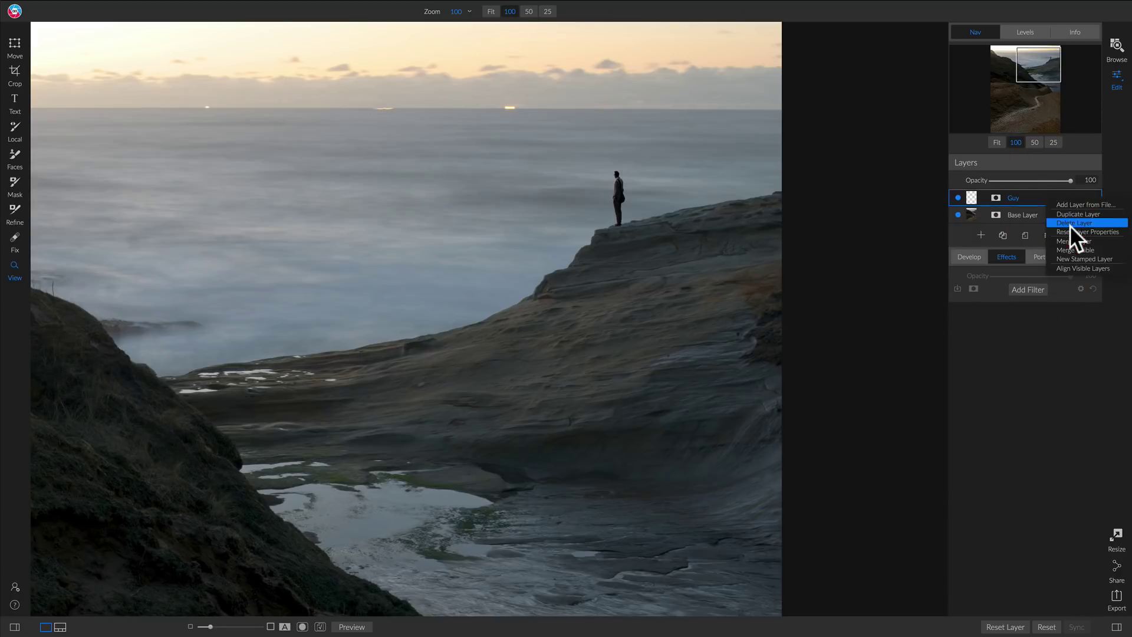
{"action": "left_click", "coordinate": [1048, 332]}
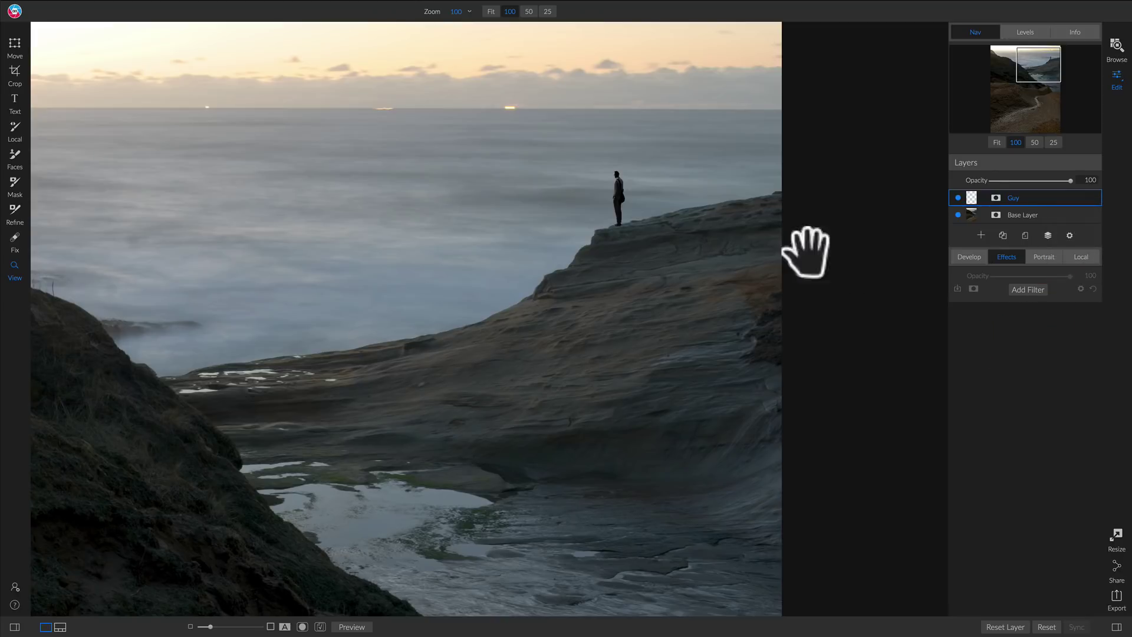
{"action": "left_click", "coordinate": [647, 207]}
{"action": "left_click", "coordinate": [620, 189]}
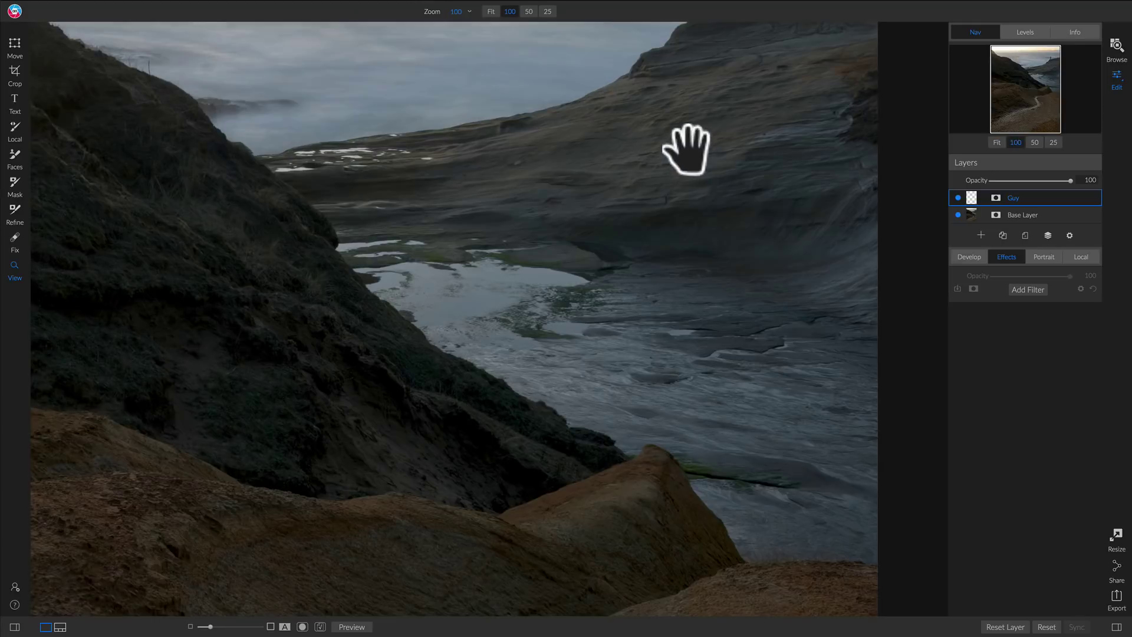
{"action": "left_click", "coordinate": [576, 298]}
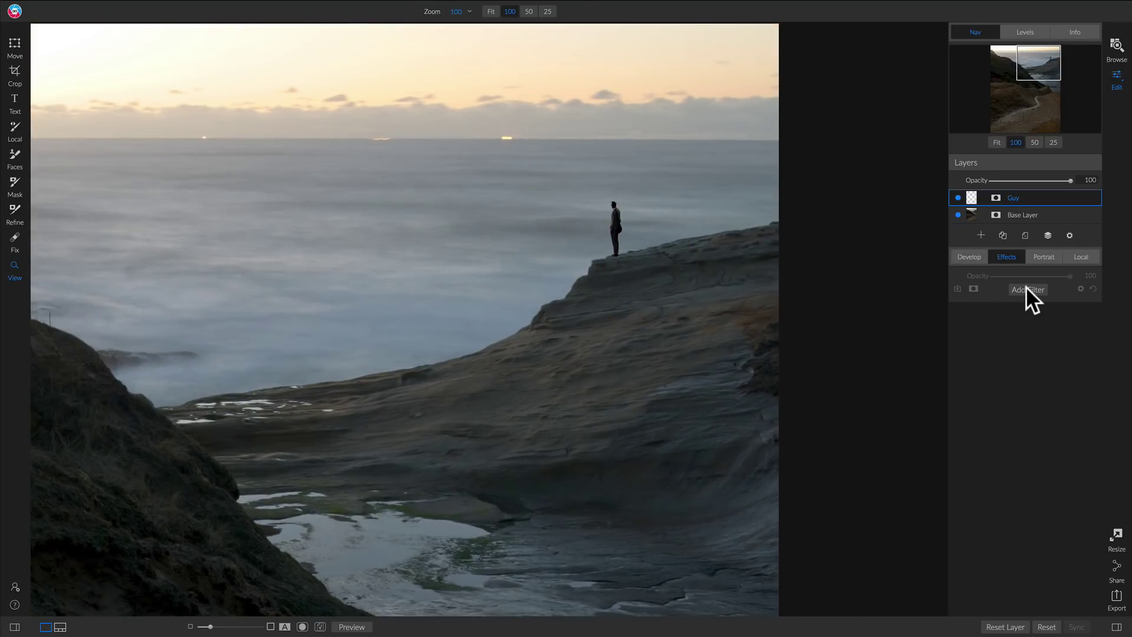
Try the Motion blur on the Guy layer once more, and remove the Blur filter.
{"action": "left_click", "coordinate": [1027, 288]}
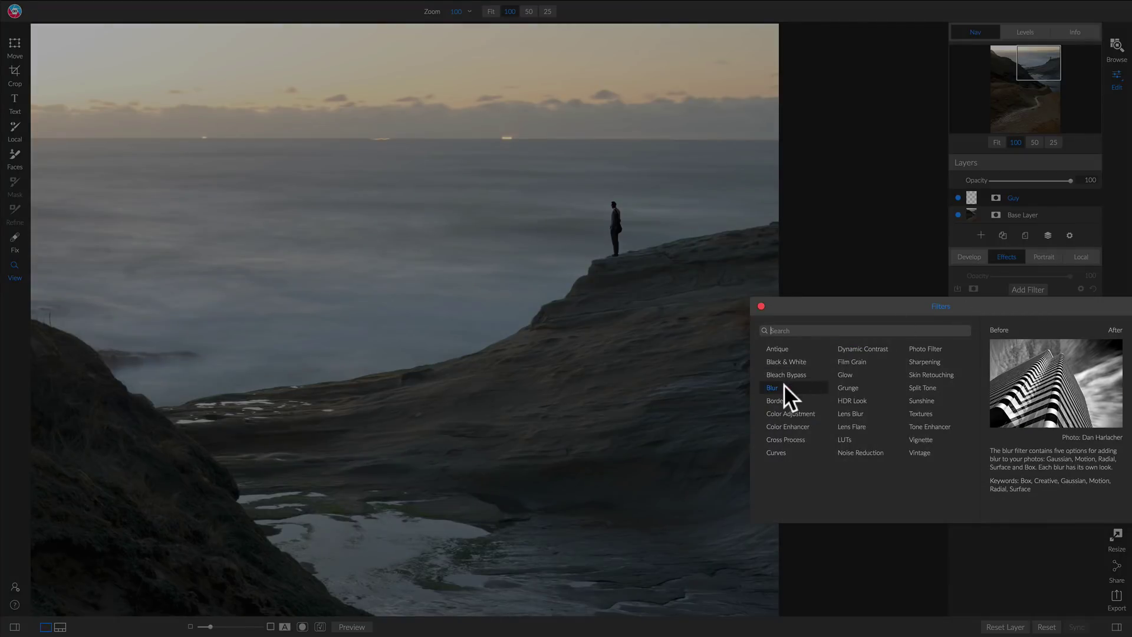
{"action": "left_click", "coordinate": [784, 384]}
{"action": "left_click", "coordinate": [1017, 348]}
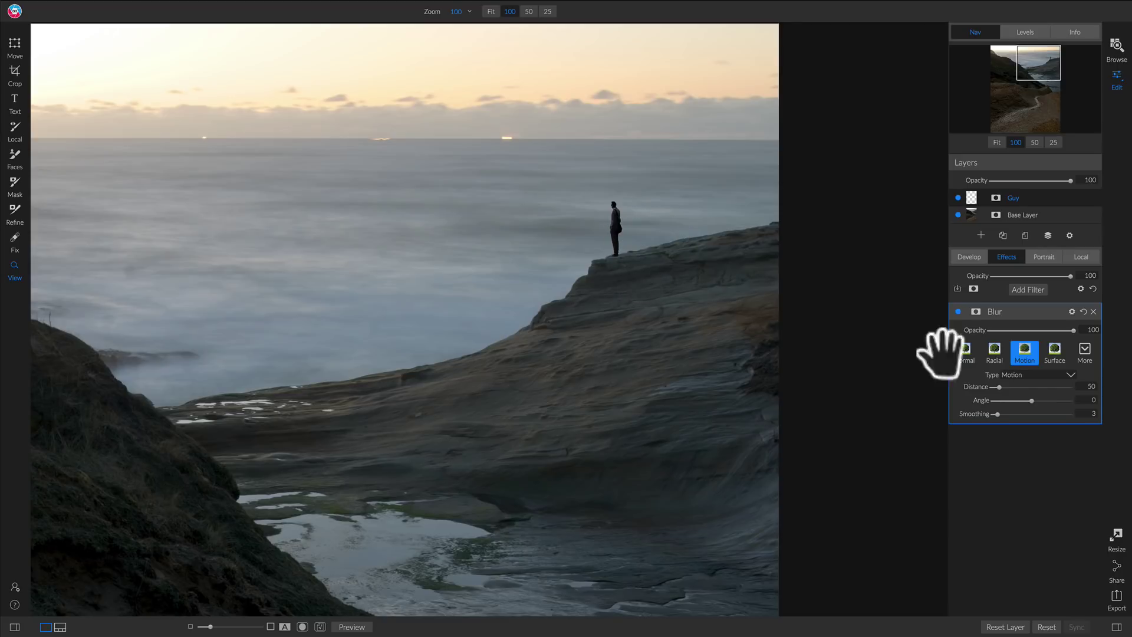
{"action": "left_click", "coordinate": [1094, 311]}
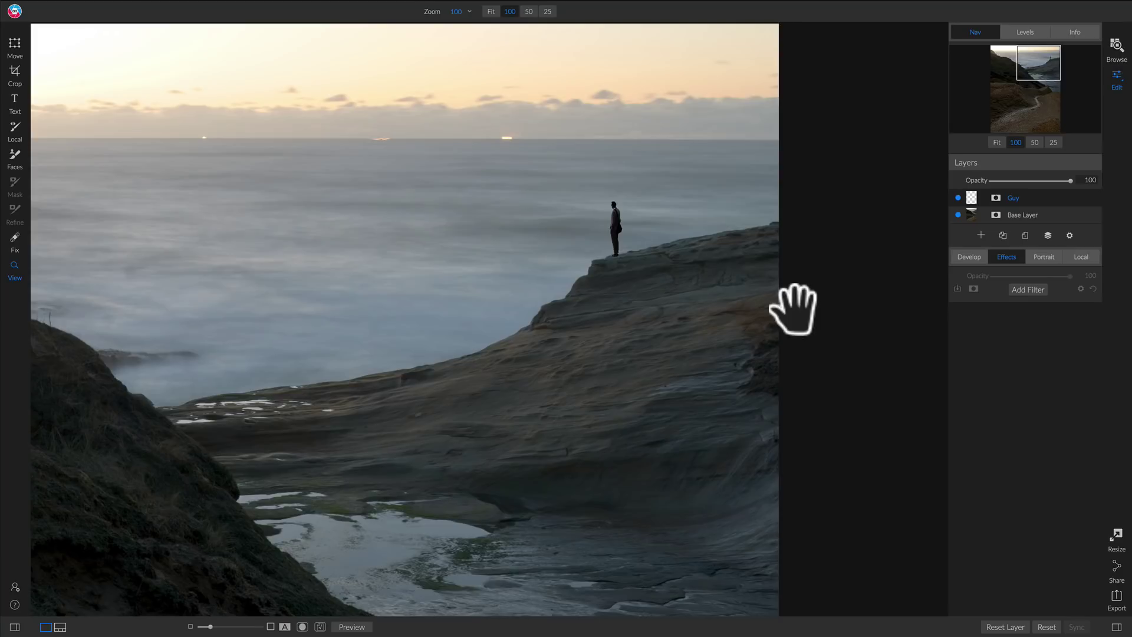
Create a new stamped layer above the Guy layer.
{"action": "right_click", "coordinate": [1043, 196]}
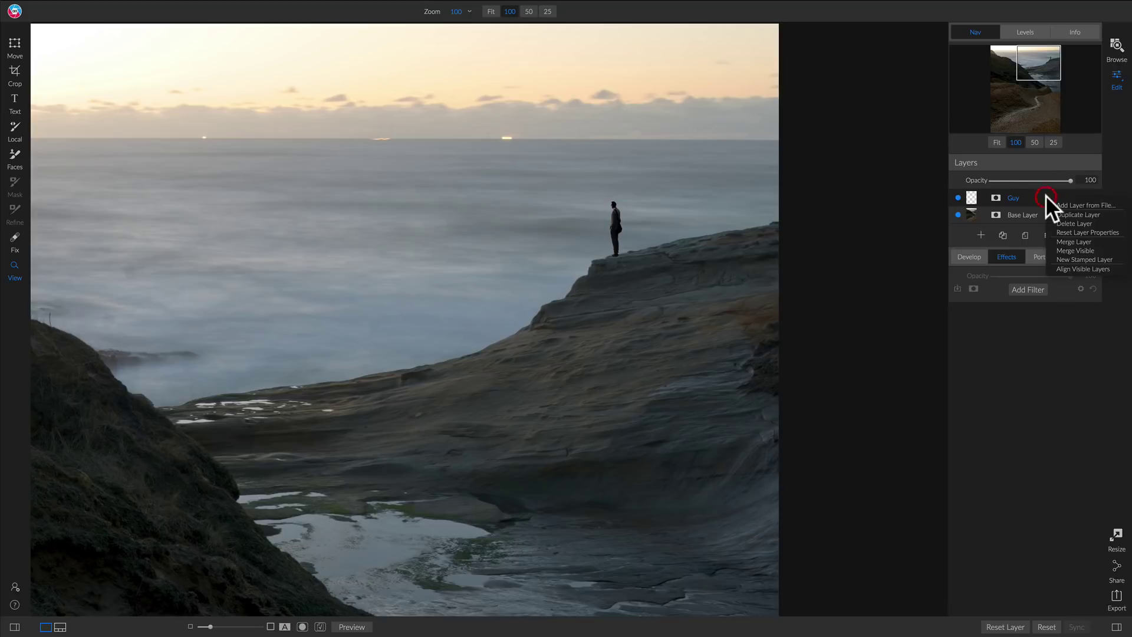
{"action": "left_click", "coordinate": [1083, 259]}
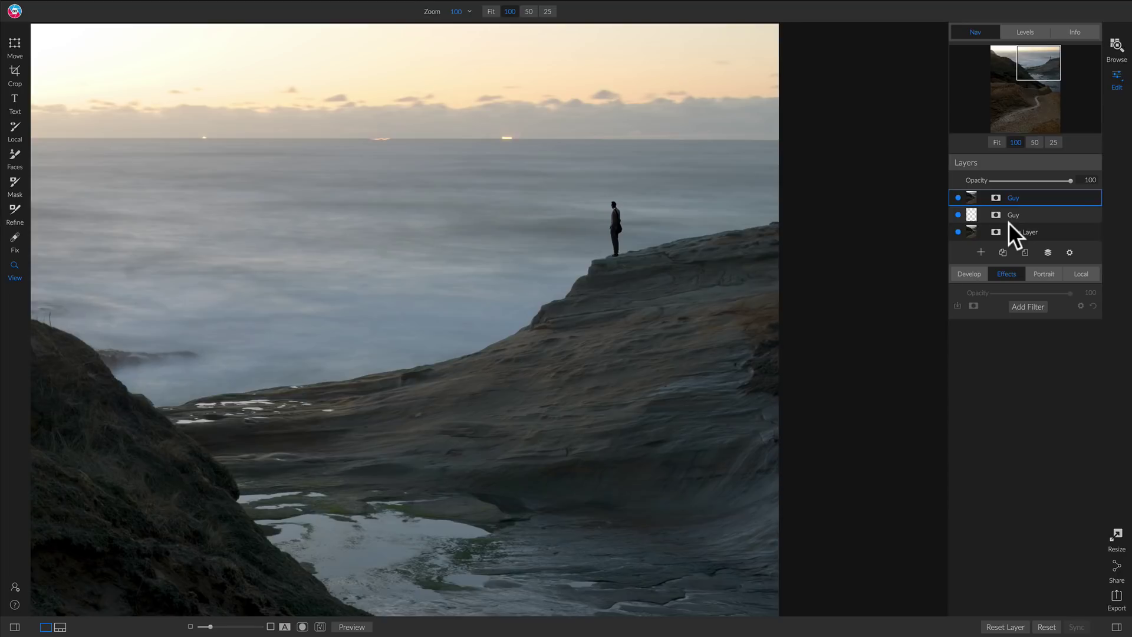
{"action": "left_click", "coordinate": [610, 217]}
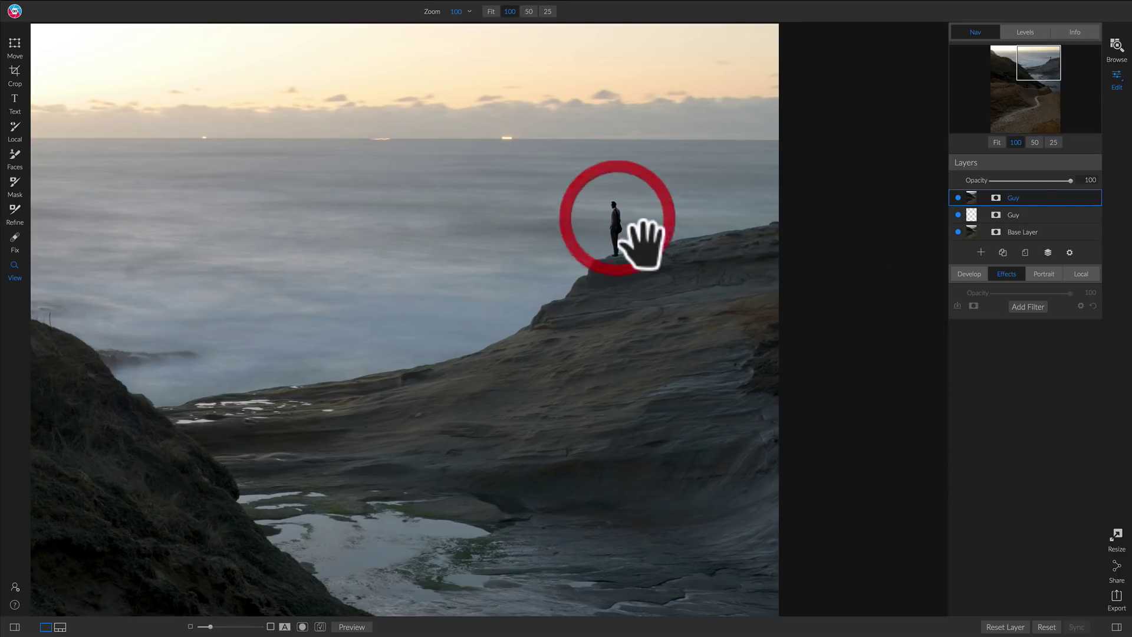
Add a Blur filter with the Motion preset to the stamped layer.
{"action": "left_click", "coordinate": [683, 102]}
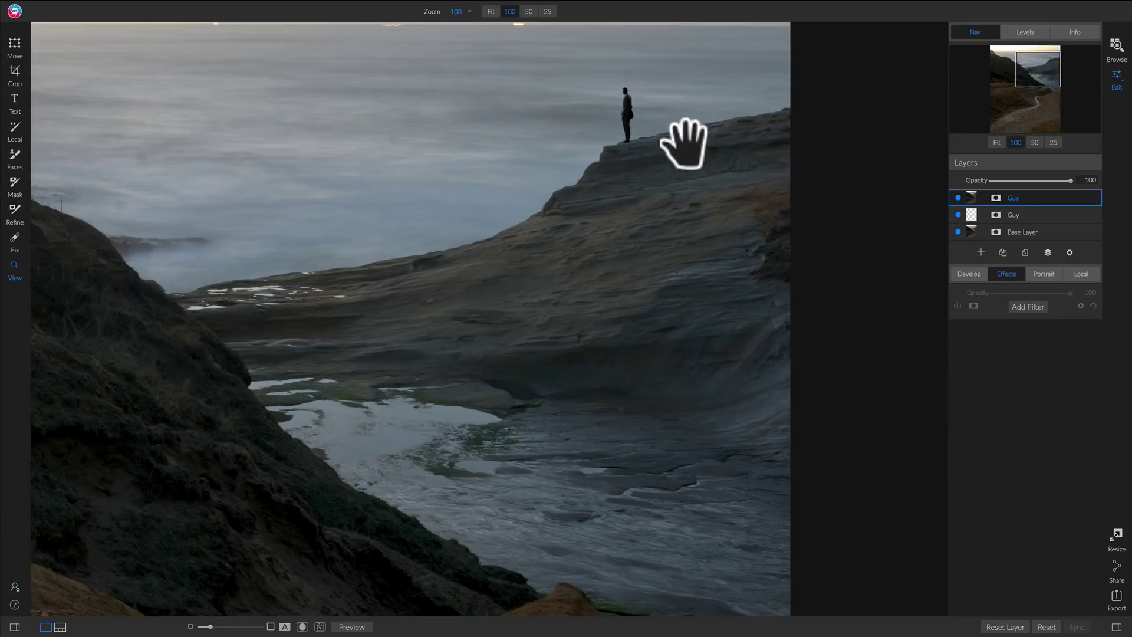
{"action": "left_click_drag", "start_coordinate": [625, 118], "coordinate": [613, 166]}
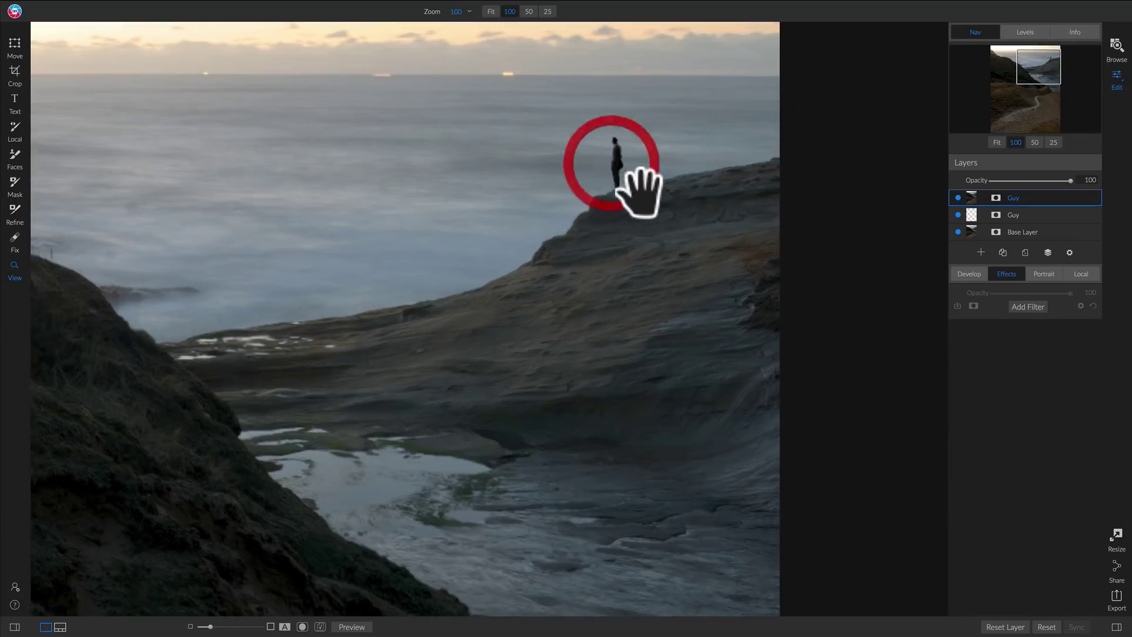
{"action": "left_click", "coordinate": [1027, 302]}
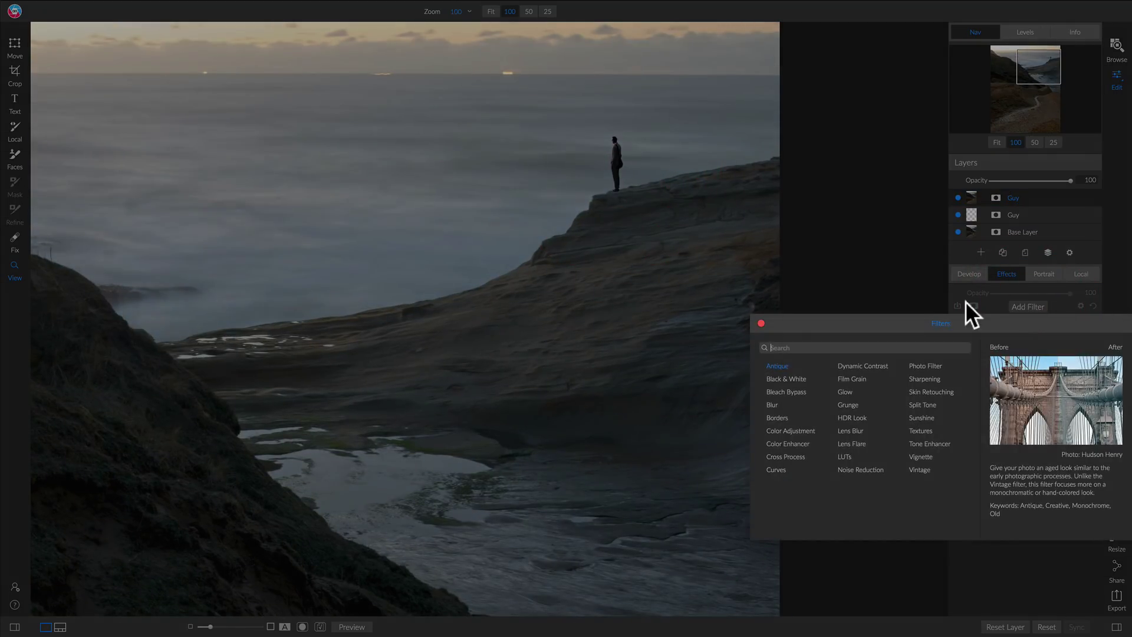
{"action": "left_click", "coordinate": [774, 404]}
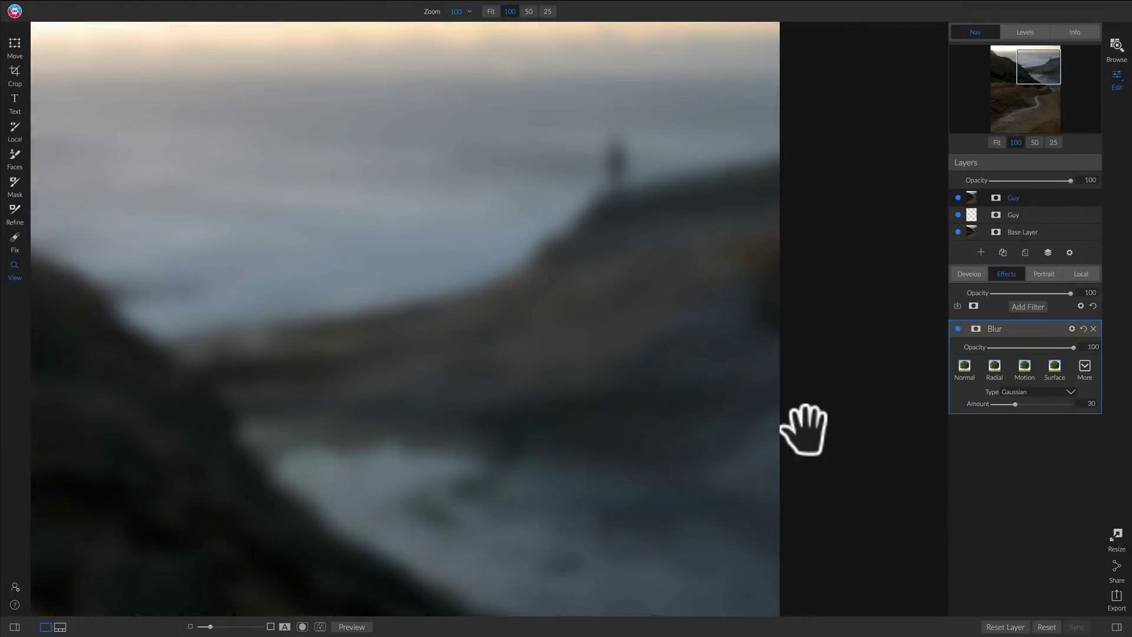
{"action": "left_click", "coordinate": [1023, 365]}
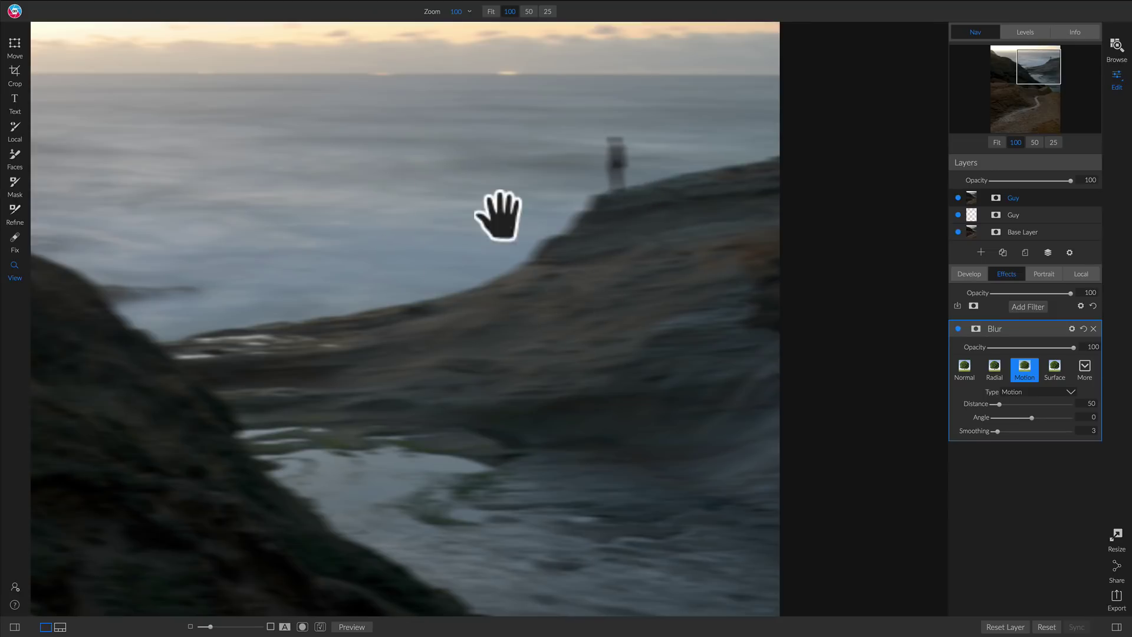
Invert the Blur filter's mask so that it hides the motion blur across the whole photo.
{"action": "left_click", "coordinate": [472, 162]}
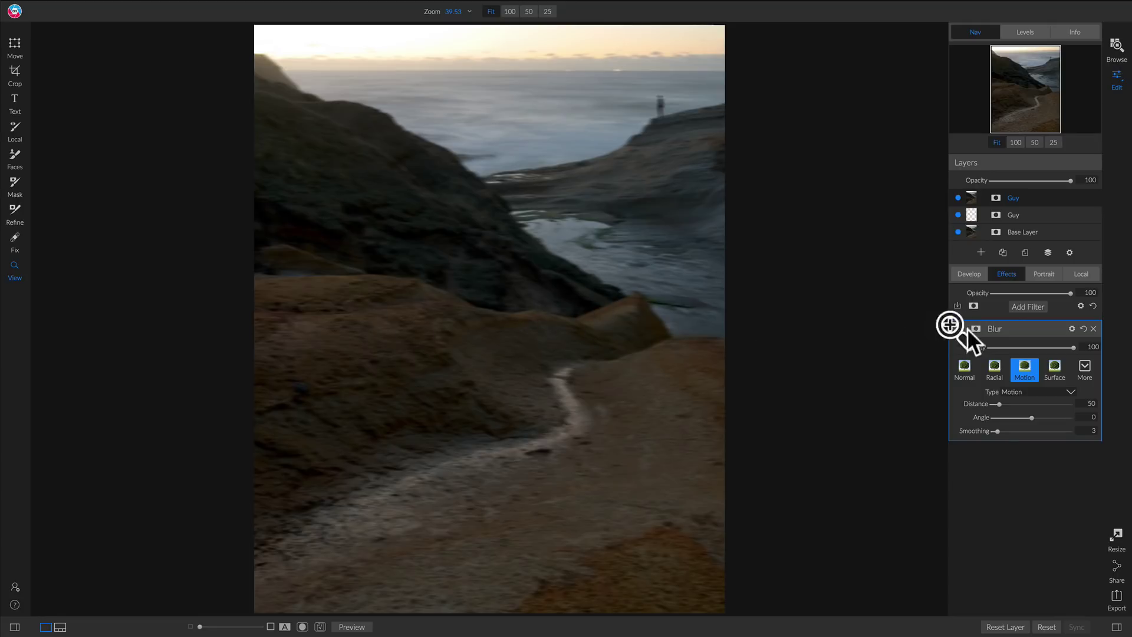
{"action": "mouse_move", "coordinate": [1002, 329]}
{"action": "left_click", "coordinate": [976, 329]}
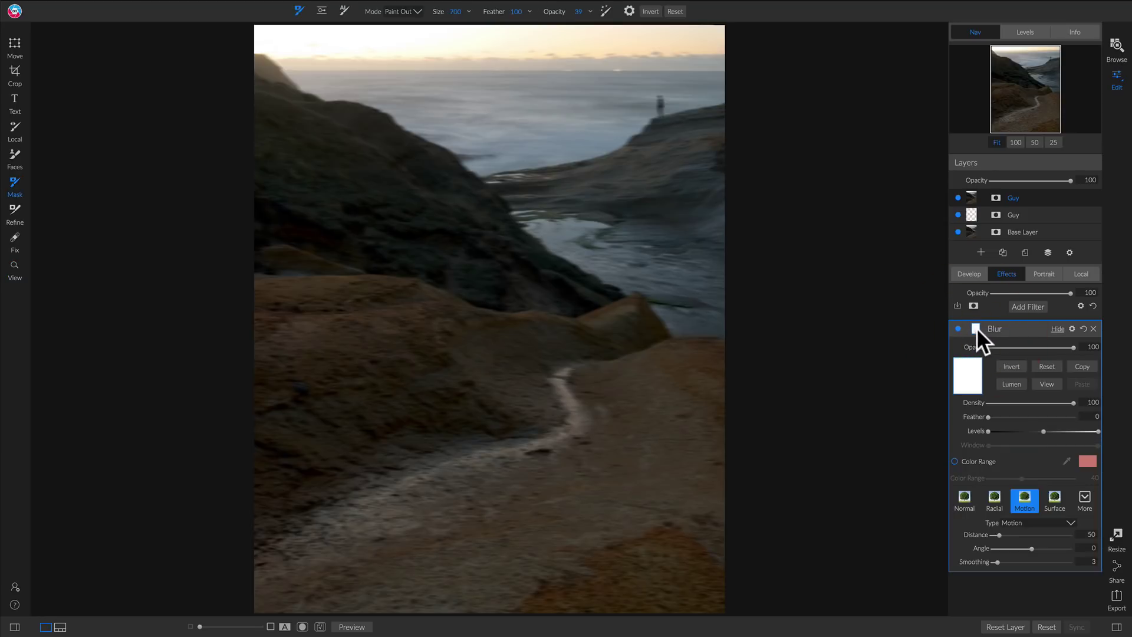
{"action": "left_click", "coordinate": [1007, 366]}
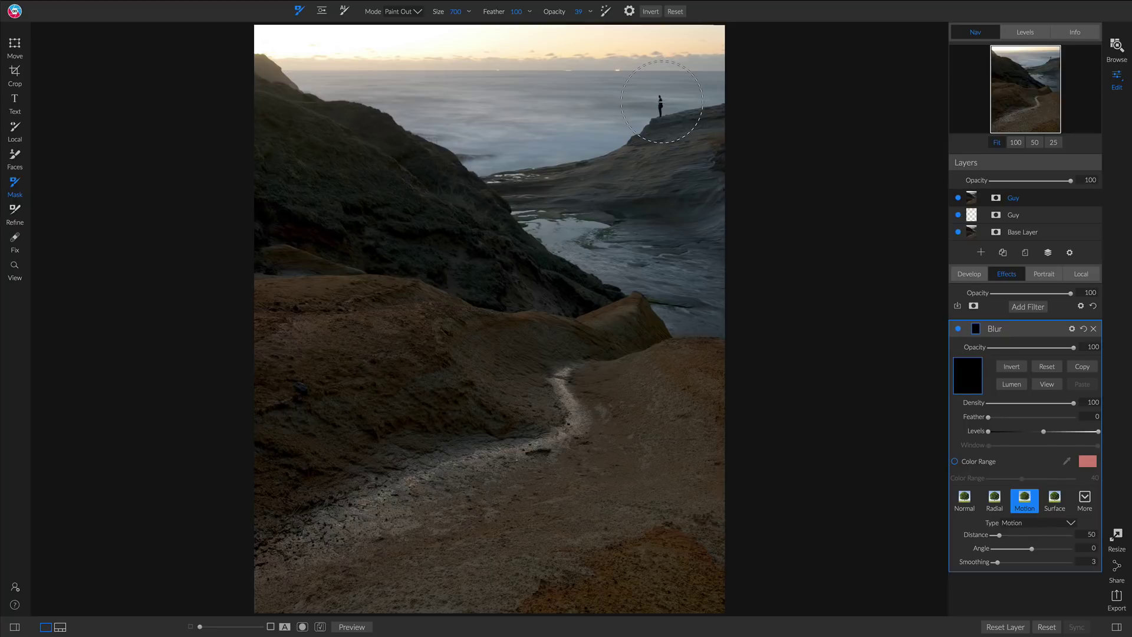
Set the masking brush to Paint In mode at 100 opacity for painting on the Blur mask around the man.
{"action": "key", "text": "z"}
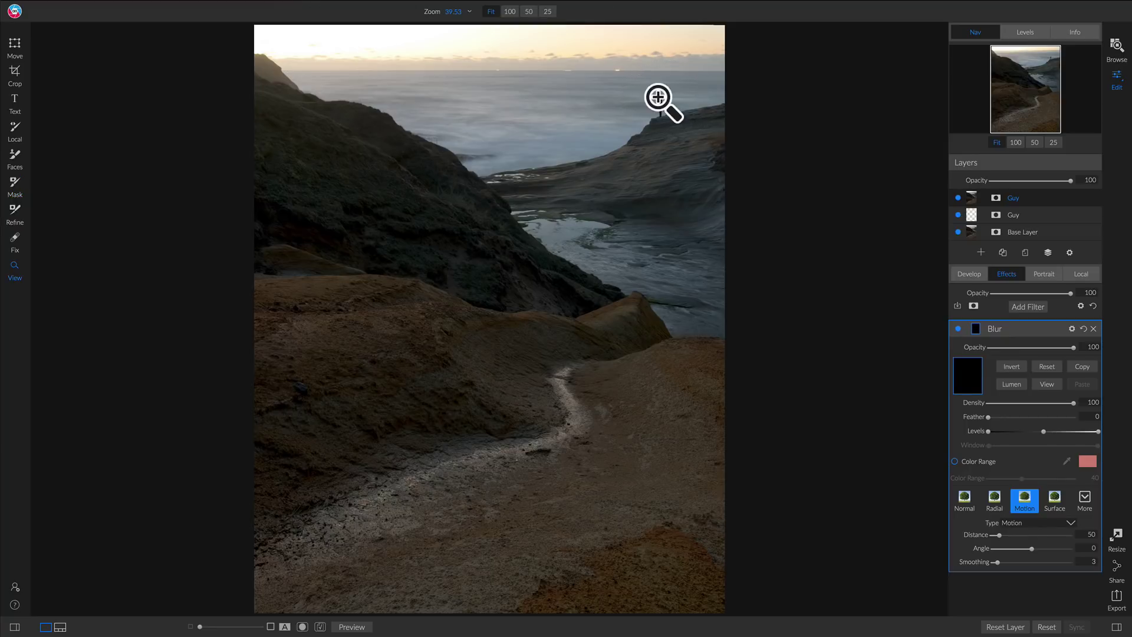
{"action": "left_click", "coordinate": [678, 124]}
{"action": "left_click", "coordinate": [662, 239]}
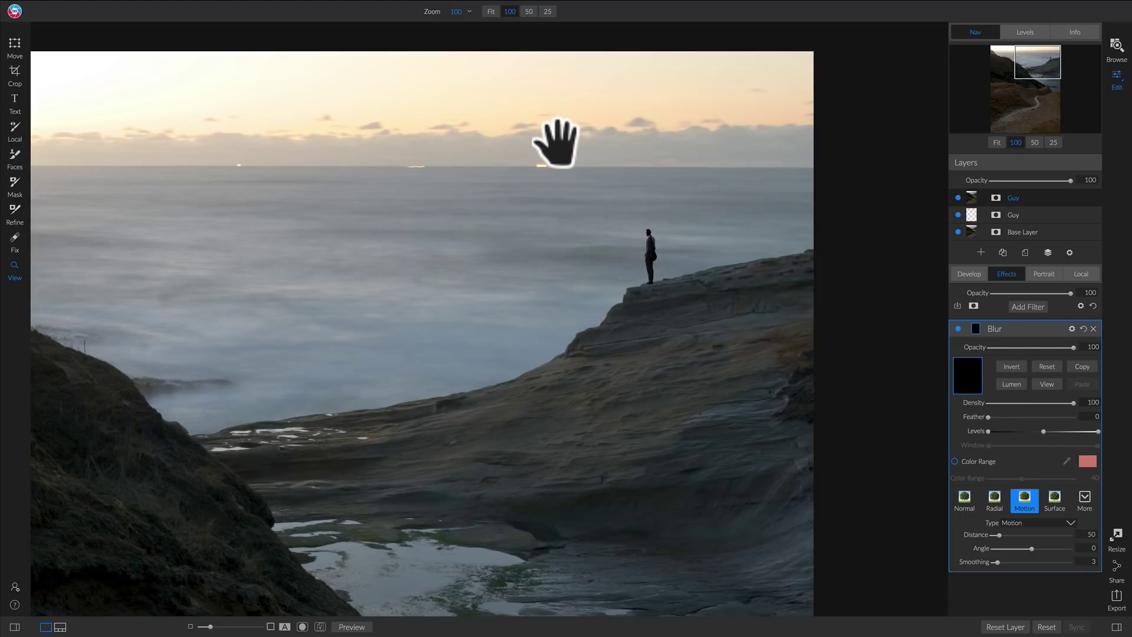
{"action": "key", "text": "b"}
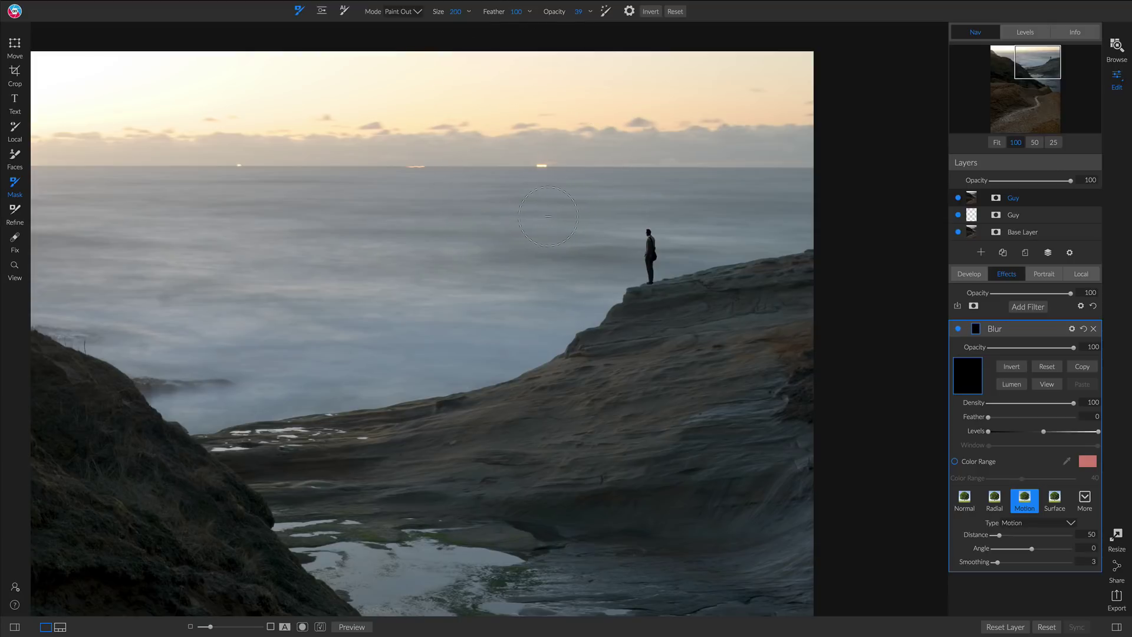
{"action": "key", "text": "x"}
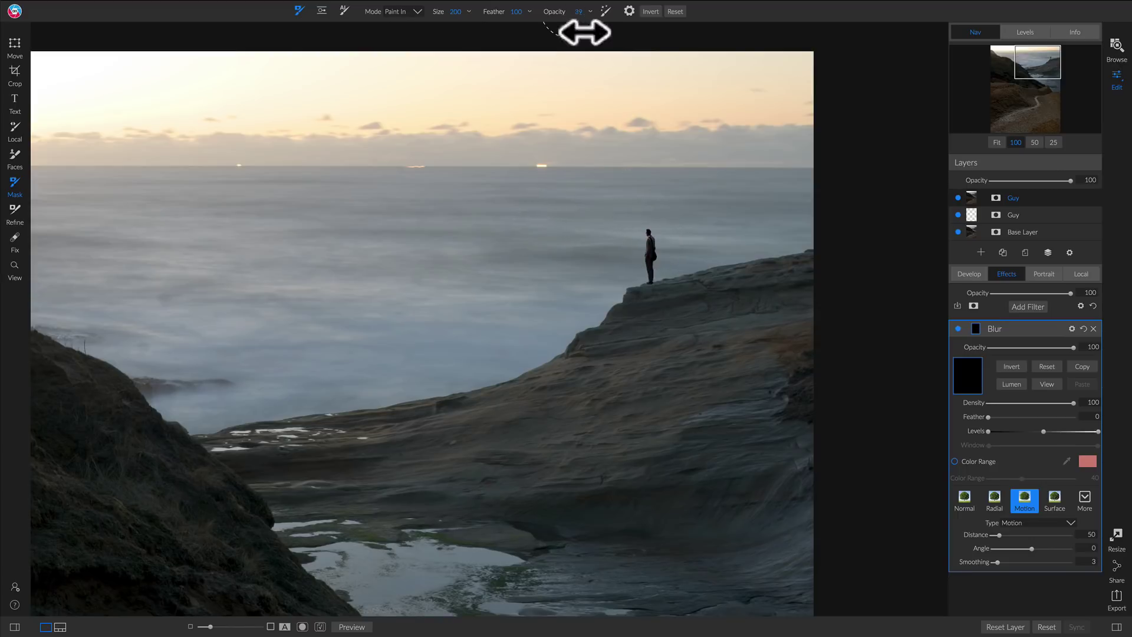
{"action": "left_click_drag", "start_coordinate": [554, 11], "coordinate": [687, 15]}
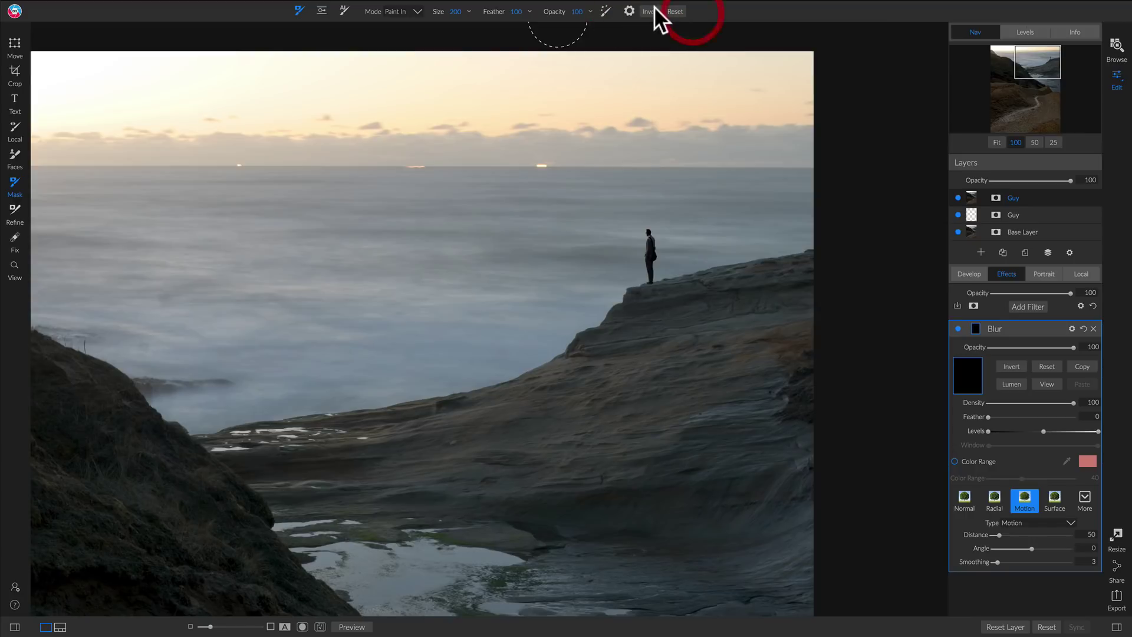
Try painting the blur over the man with Perfect Brush at size 300 and without it at 175, and undo the last stroke.
{"action": "left_click", "coordinate": [606, 12]}
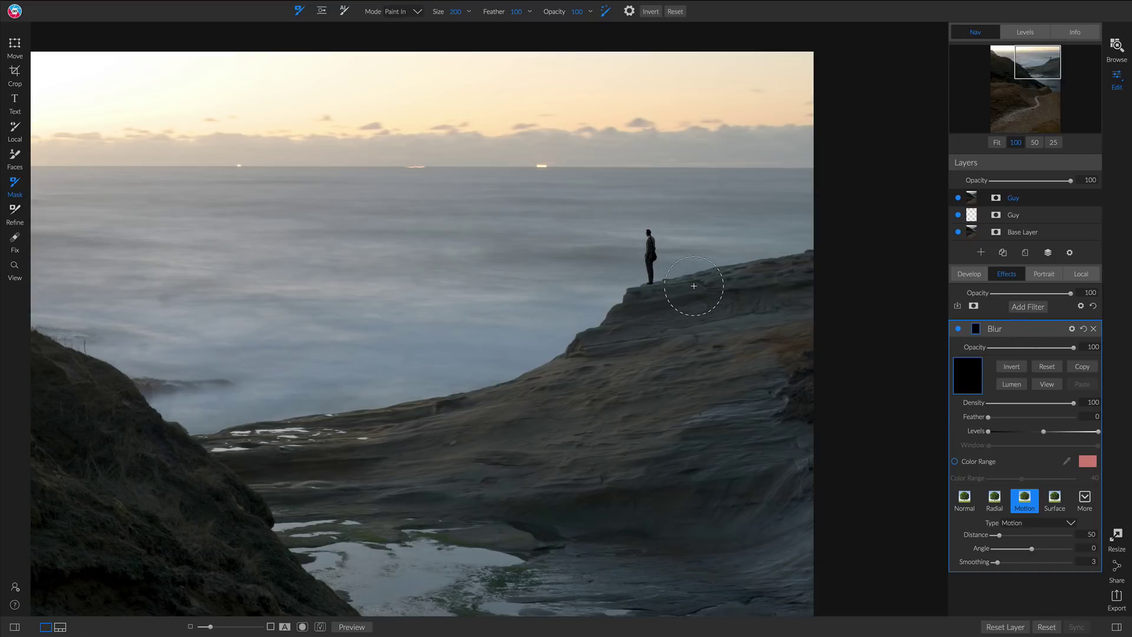
{"action": "key", "text": "bracketright"}
{"action": "left_click", "coordinate": [976, 327]}
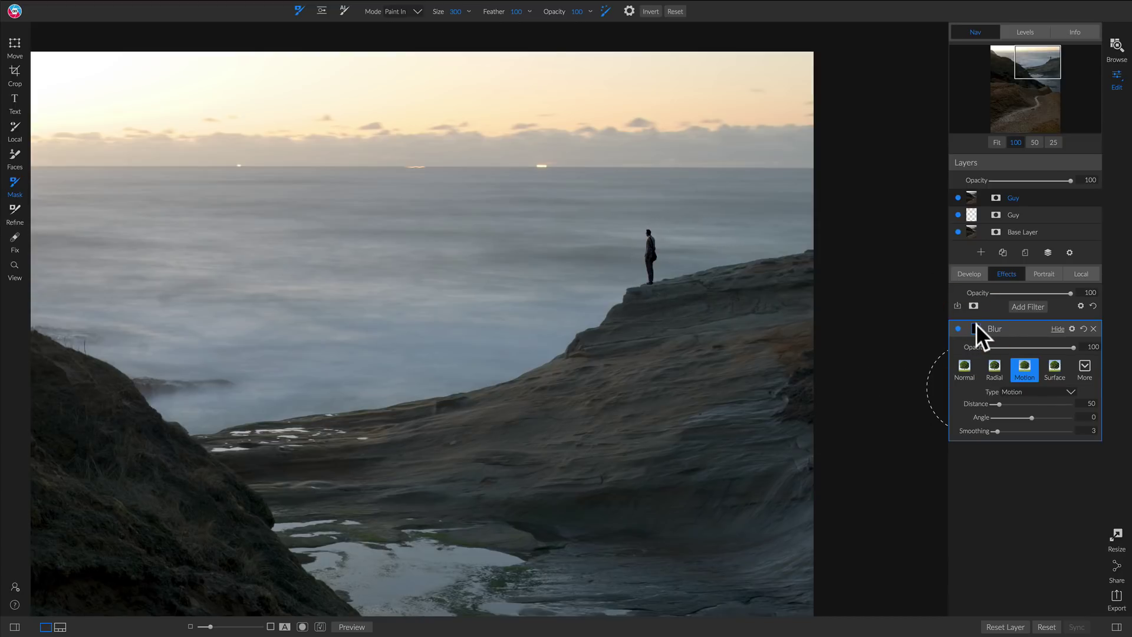
{"action": "left_click", "coordinate": [976, 327]}
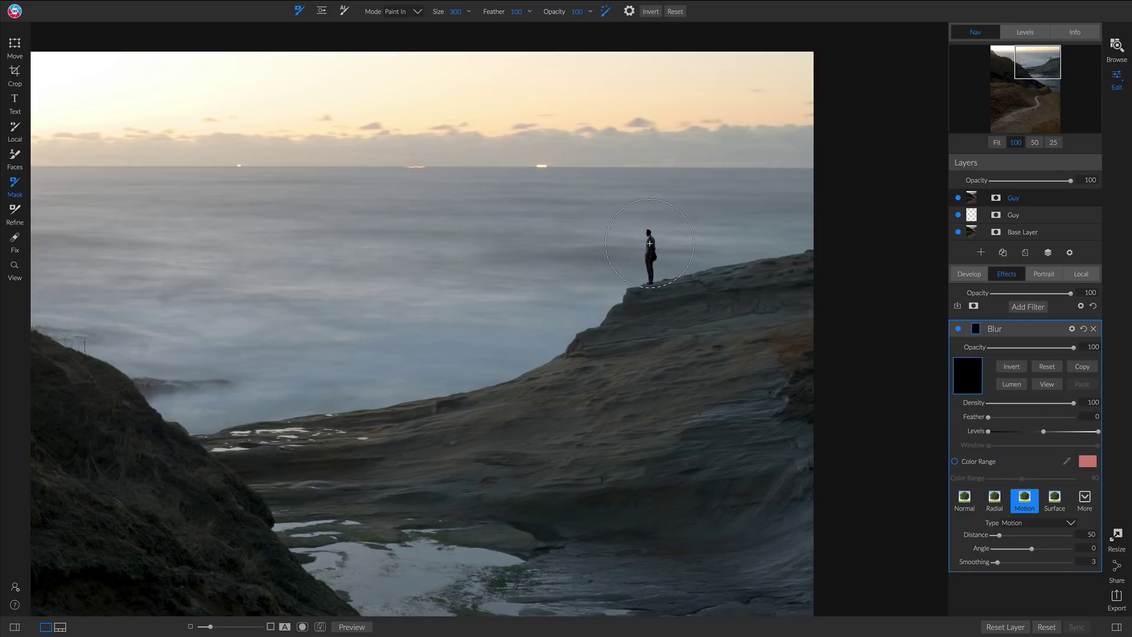
{"action": "left_click_drag", "start_coordinate": [650, 243], "coordinate": [651, 244]}
{"action": "left_click", "coordinate": [605, 12]}
{"action": "left_click_drag", "start_coordinate": [647, 241], "coordinate": [650, 250]}
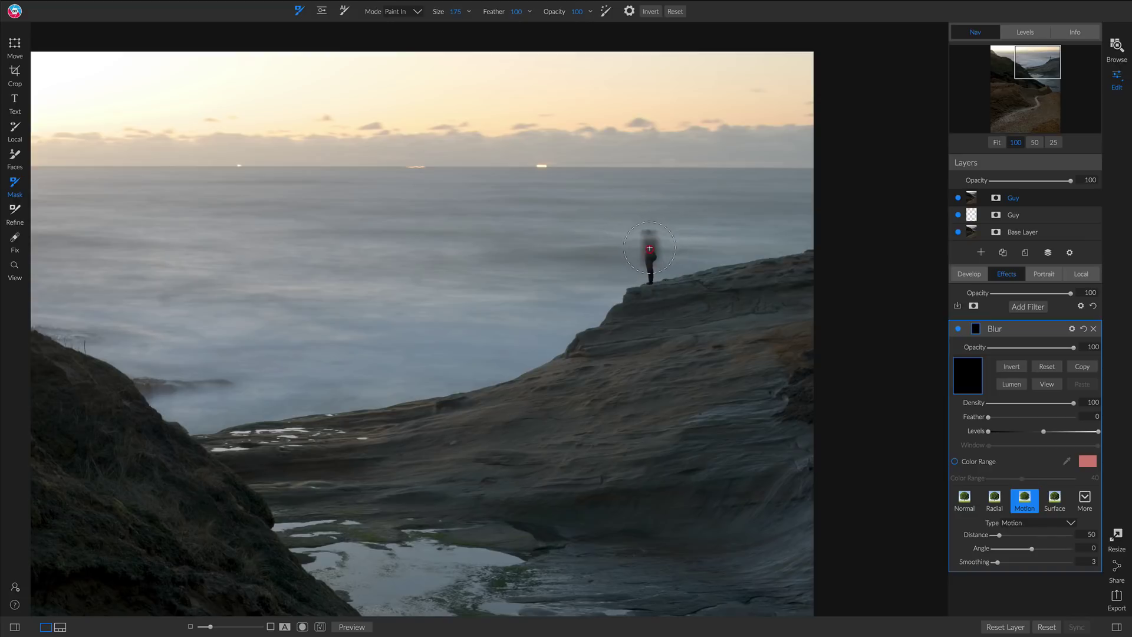
{"action": "key", "text": "ctrl+z"}
Paint the motion blur over the man with a size 35 brush and set the Blur filter's opacity to 88.
{"action": "key", "text": "bracketleft"}
{"action": "mouse_move", "coordinate": [648, 234]}
{"action": "left_mouse_down"}
{"action": "mouse_move", "coordinate": [648, 266]}
{"action": "mouse_move", "coordinate": [647, 221]}
{"action": "mouse_move", "coordinate": [654, 257]}
{"action": "mouse_move", "coordinate": [651, 277]}
{"action": "mouse_move", "coordinate": [647, 235]}
{"action": "mouse_move", "coordinate": [647, 277]}
{"action": "mouse_move", "coordinate": [644, 222]}
{"action": "mouse_move", "coordinate": [641, 278]}
{"action": "left_mouse_up"}
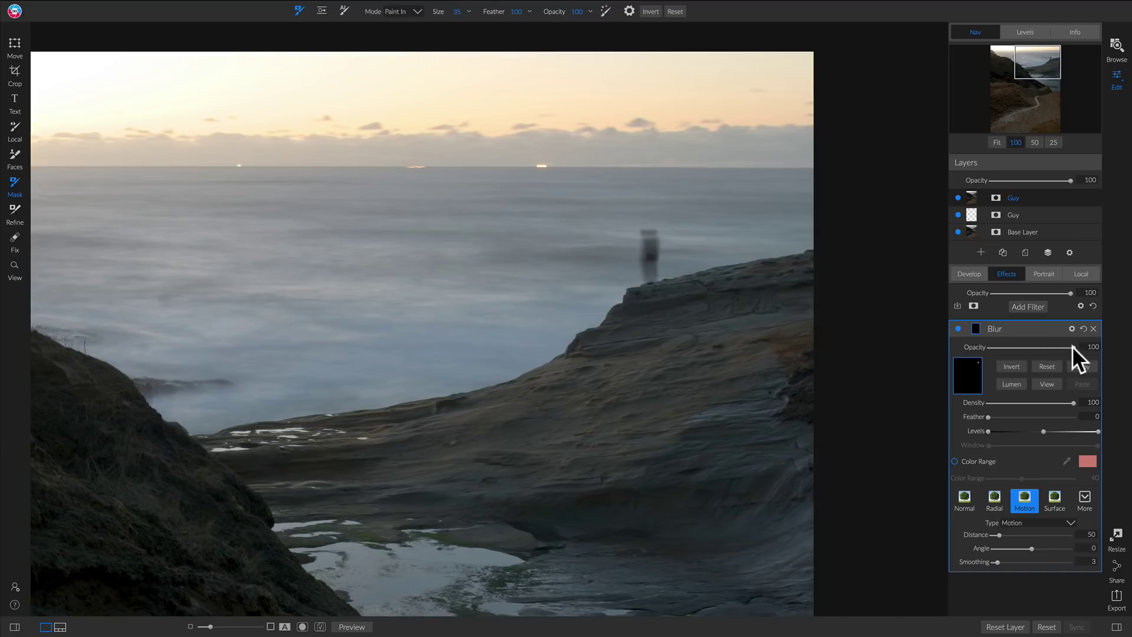
{"action": "left_click", "coordinate": [1044, 348]}
{"action": "left_click_drag", "start_coordinate": [1044, 349], "coordinate": [1060, 348]}
{"action": "key", "text": "z"}
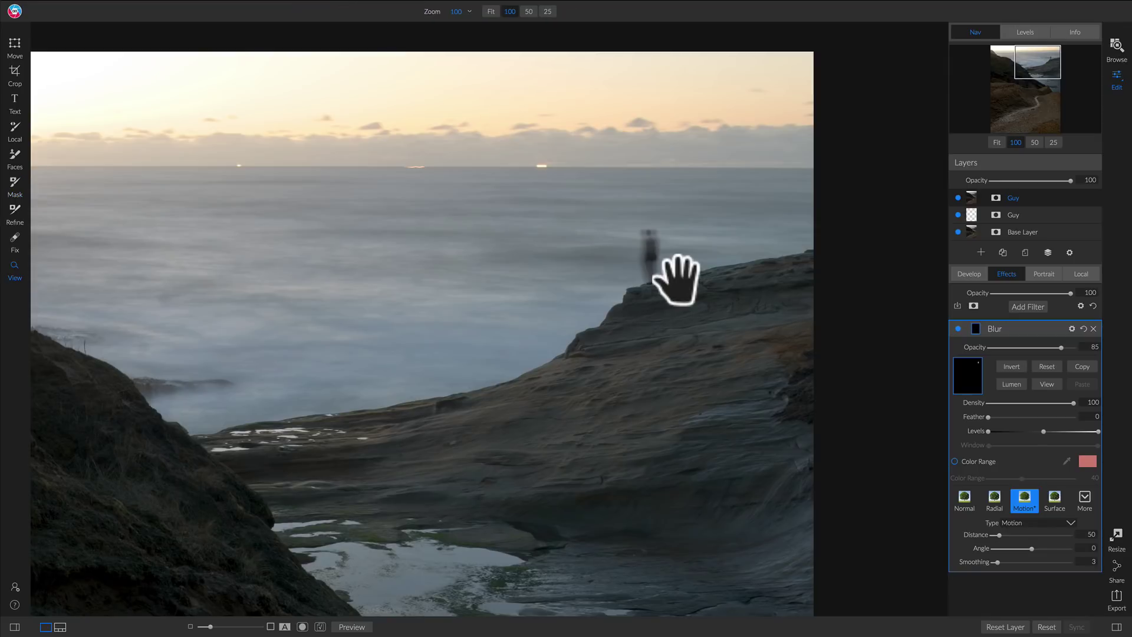
{"action": "left_click", "coordinate": [646, 248]}
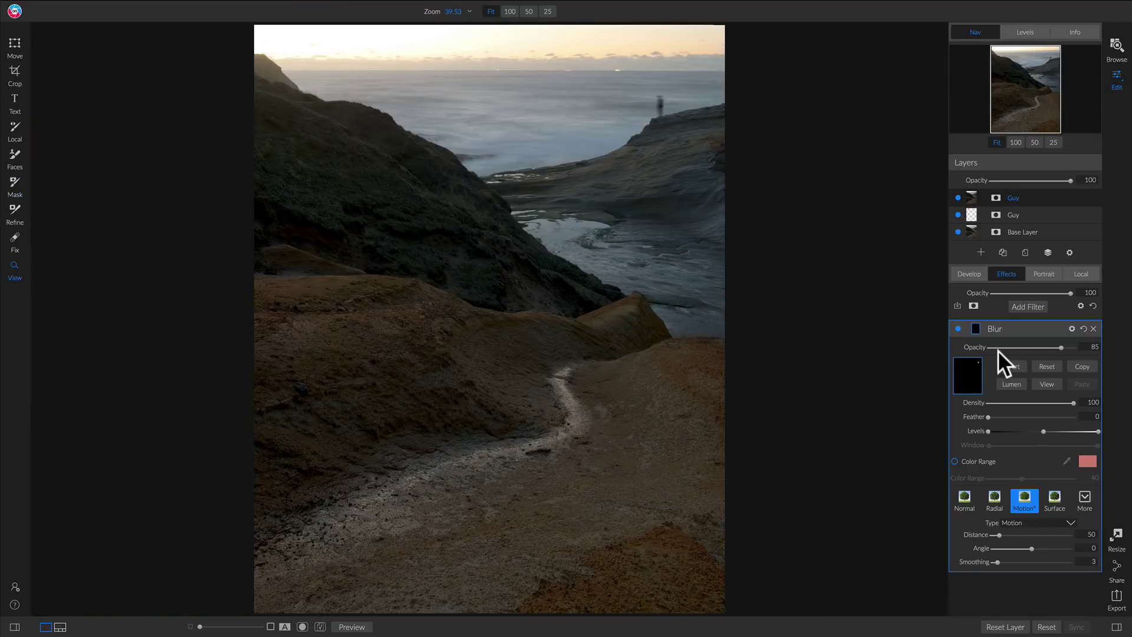
{"action": "left_click_drag", "start_coordinate": [1061, 348], "coordinate": [1065, 348]}
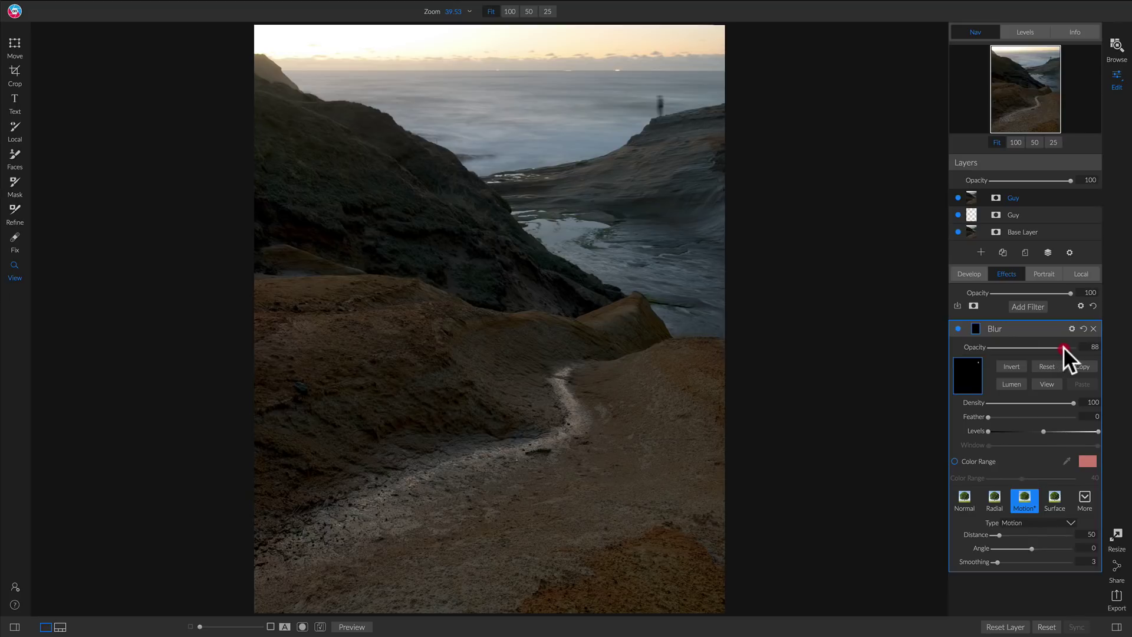
{"action": "mouse_move", "coordinate": [1070, 181]}
{"action": "left_mouse_down"}
{"action": "mouse_move", "coordinate": [1055, 178]}
{"action": "mouse_move", "coordinate": [1092, 178]}
{"action": "left_mouse_up"}
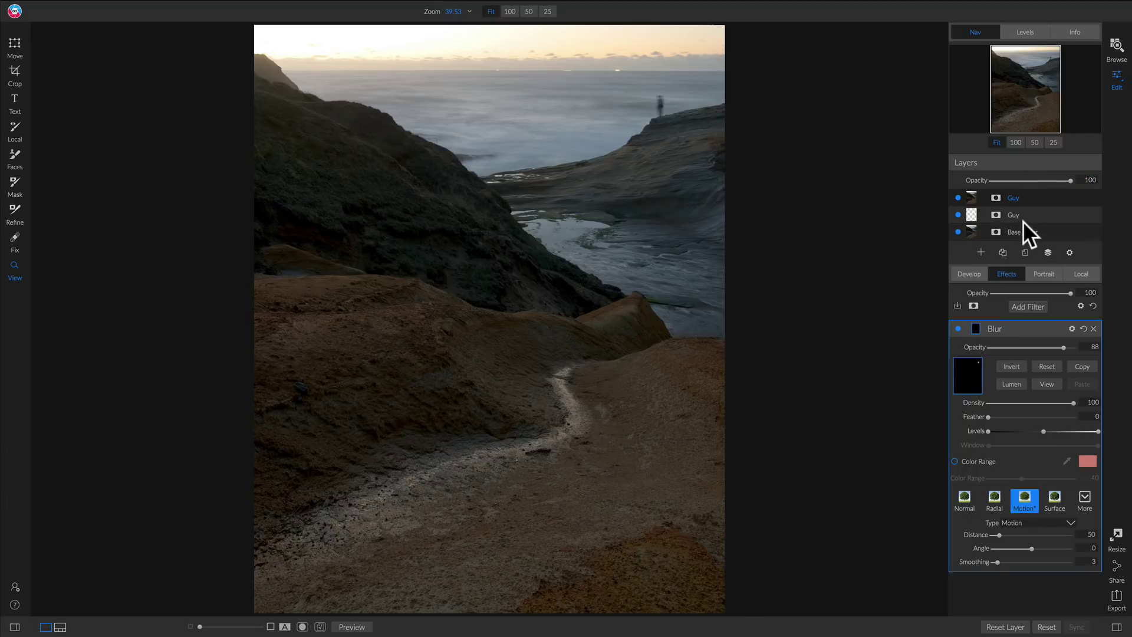
{"action": "left_click", "coordinate": [671, 125]}
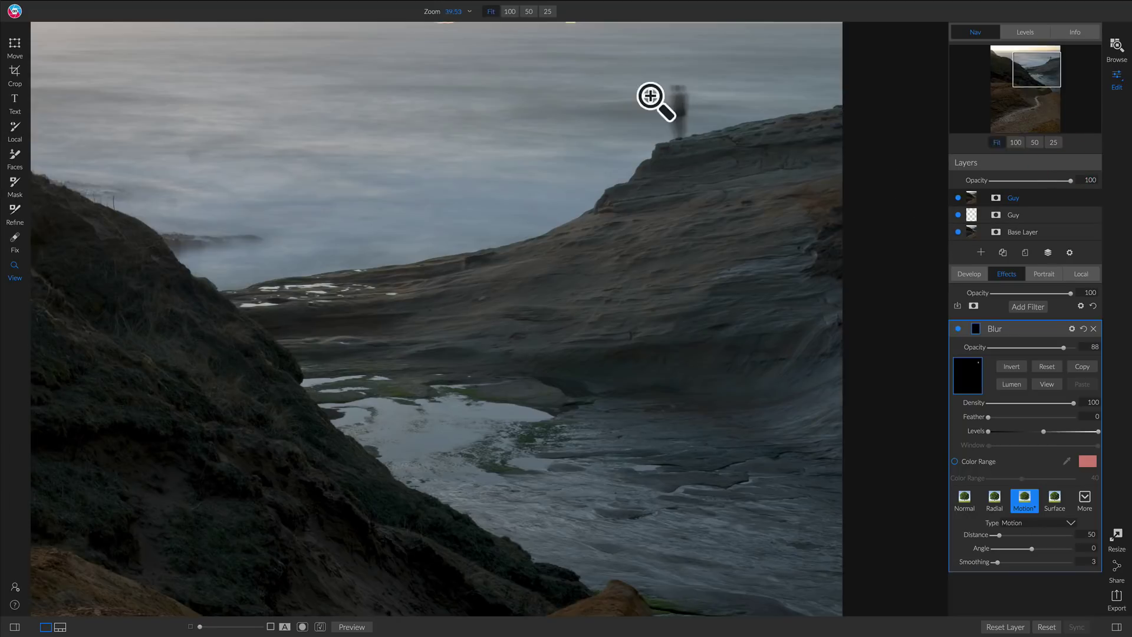
{"action": "left_click", "coordinate": [651, 96]}
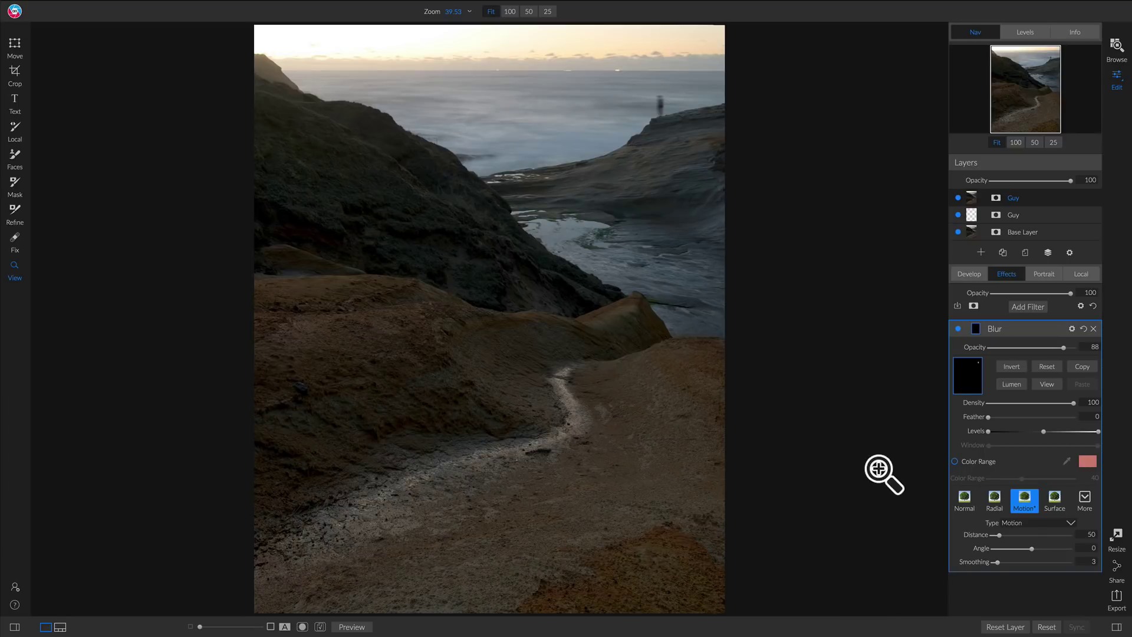
Add a LUTs filter using the Cinematic Color Grading category and the LUT Iced Tea - Warming - Vintage - Lowkey.
{"action": "left_click", "coordinate": [1027, 307]}
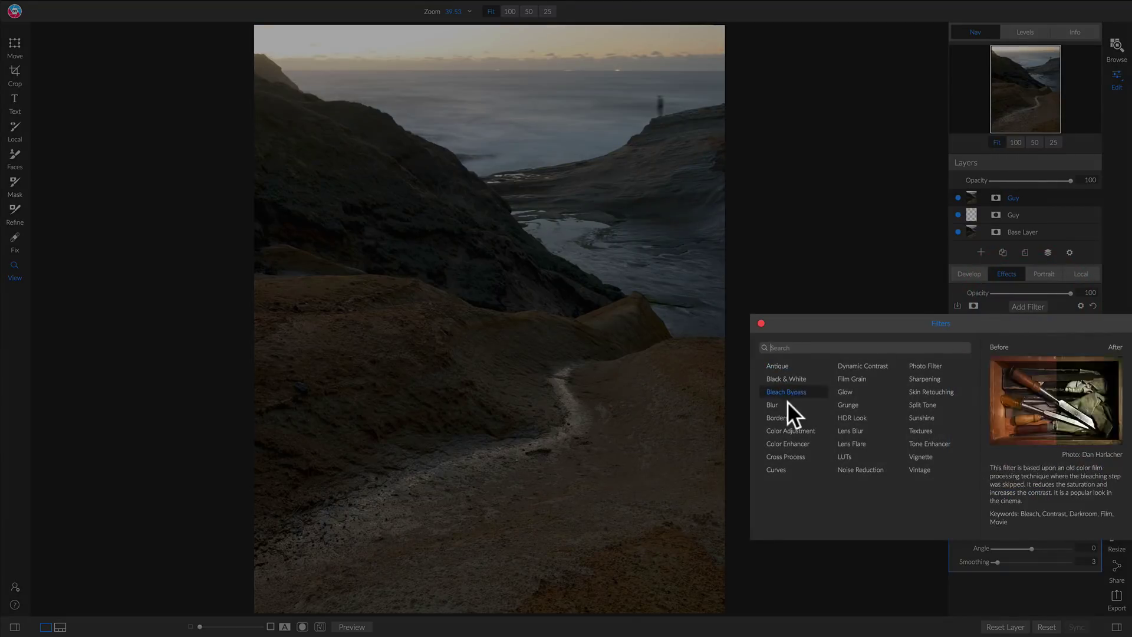
{"action": "left_click", "coordinate": [841, 455]}
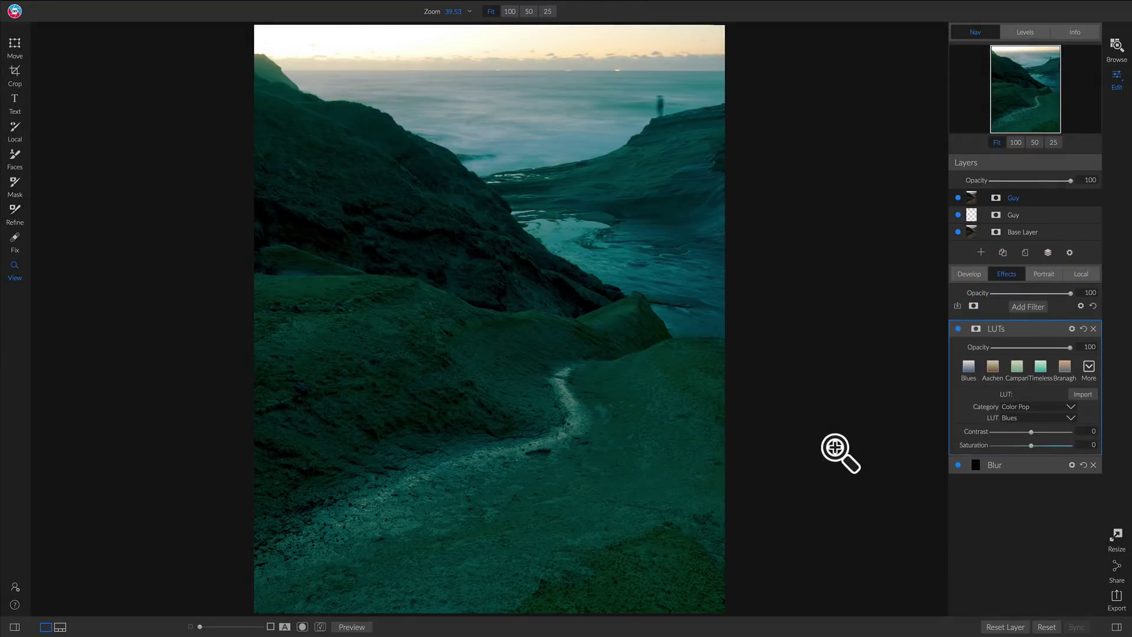
{"action": "left_click", "coordinate": [1022, 405]}
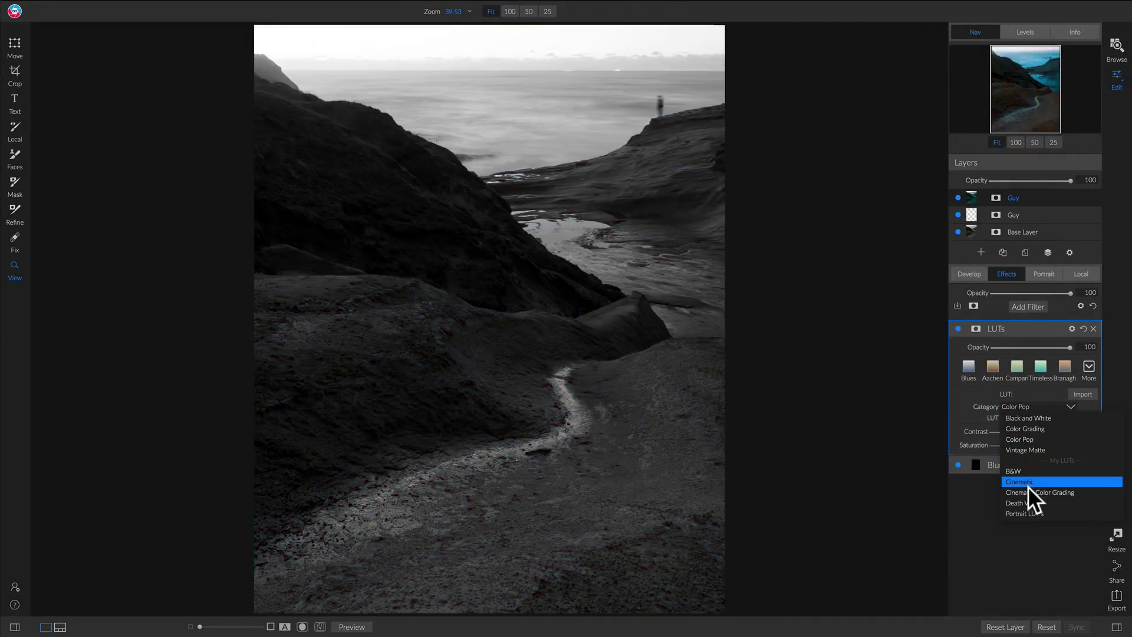
{"action": "left_click", "coordinate": [1028, 486]}
{"action": "left_click", "coordinate": [1039, 418]}
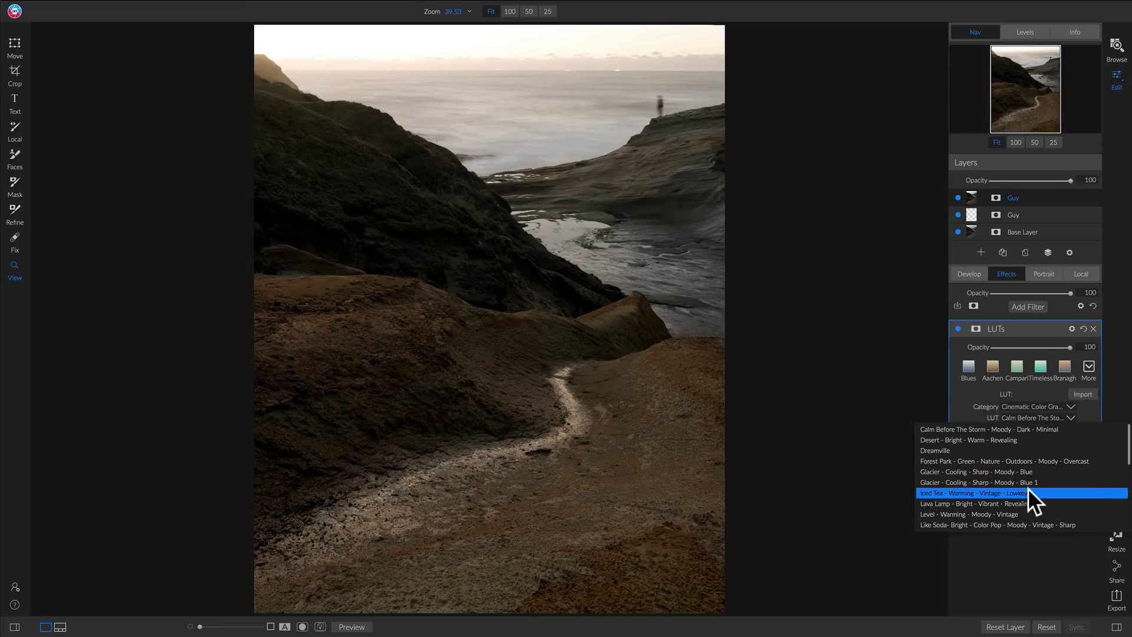
{"action": "left_click", "coordinate": [1028, 493]}
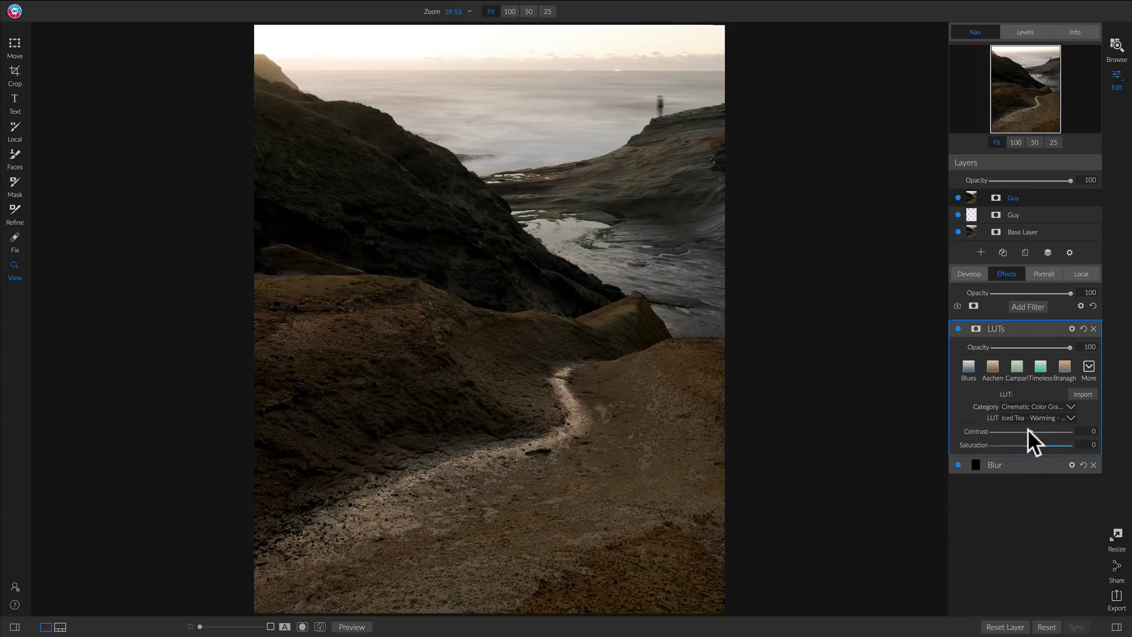
Hide the original Guy layer and reset the Tone & Color settings of the Base Layer.
{"action": "left_click", "coordinate": [958, 214]}
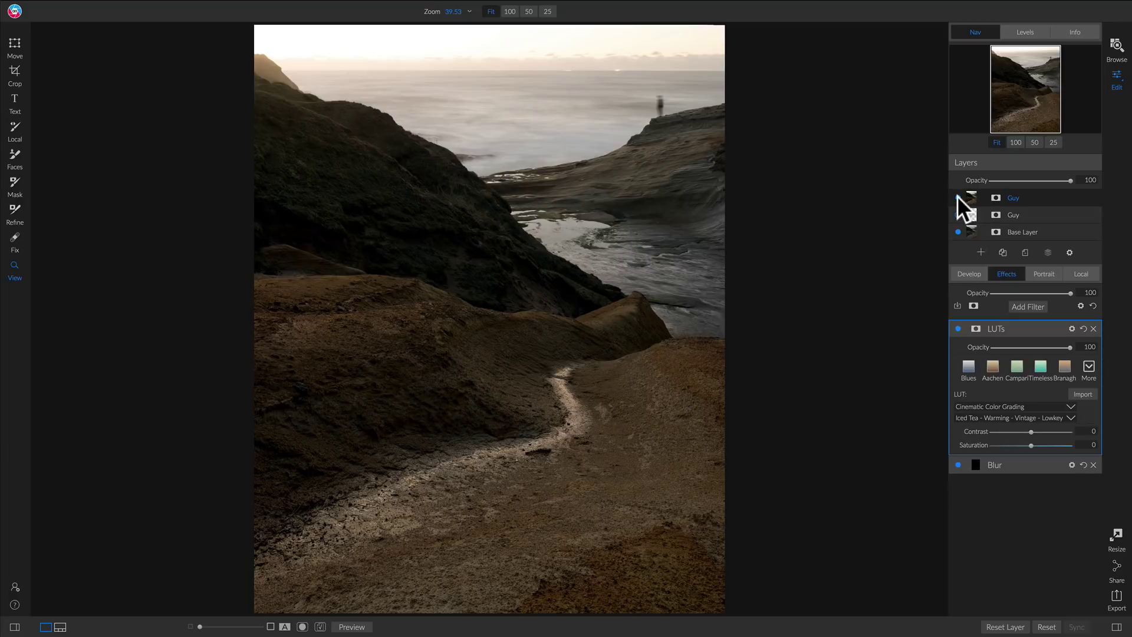
{"action": "right_click", "coordinate": [972, 231]}
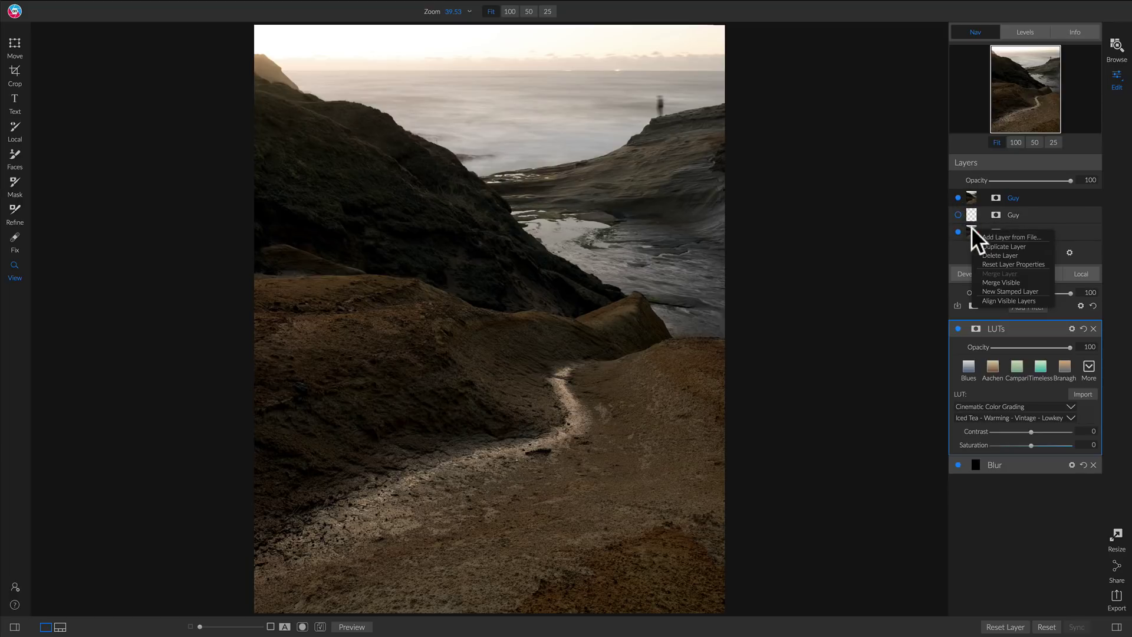
{"action": "left_click", "coordinate": [1063, 232]}
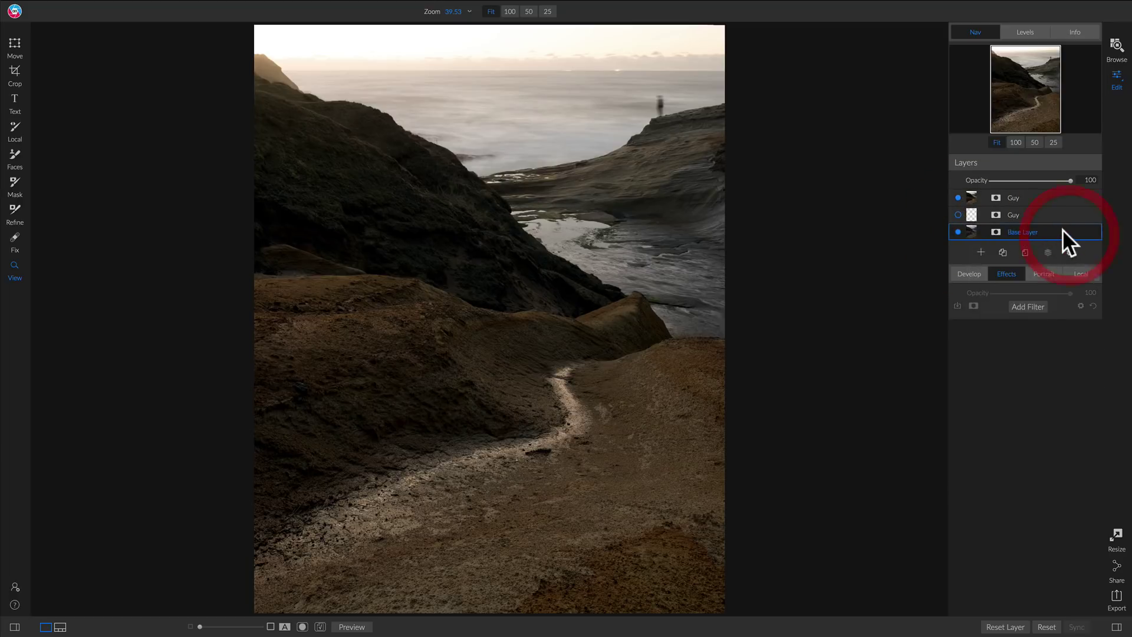
{"action": "left_click", "coordinate": [970, 274]}
{"action": "left_click", "coordinate": [1090, 315]}
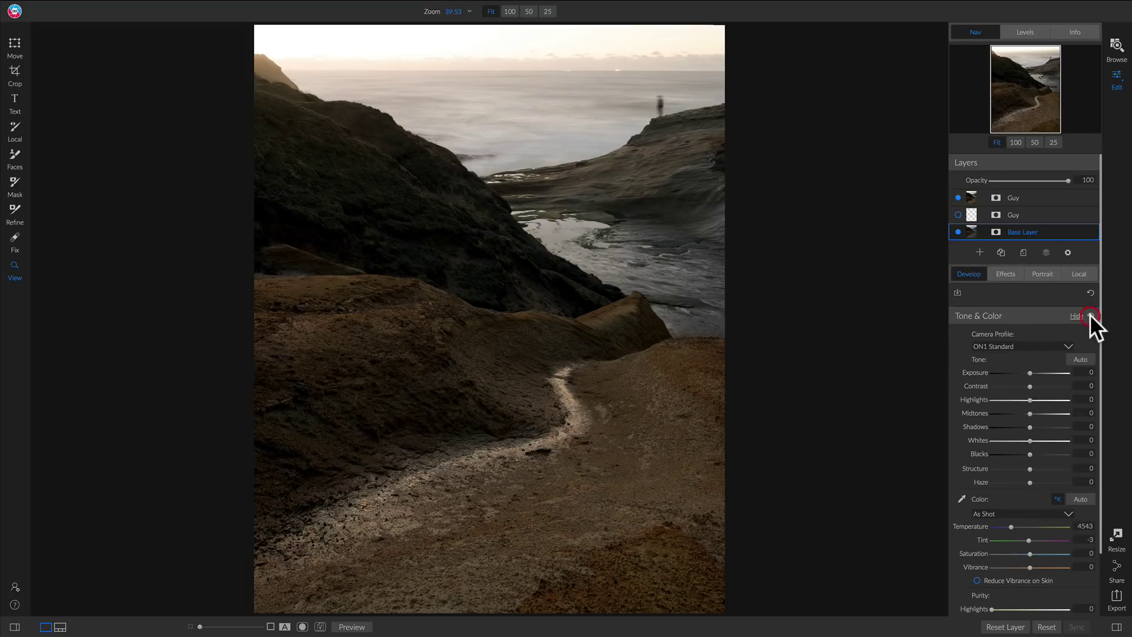
Compare the finished composite with the reset Base Layer by switching the stamped layer's visibility off and on.
{"action": "left_click", "coordinate": [958, 197]}
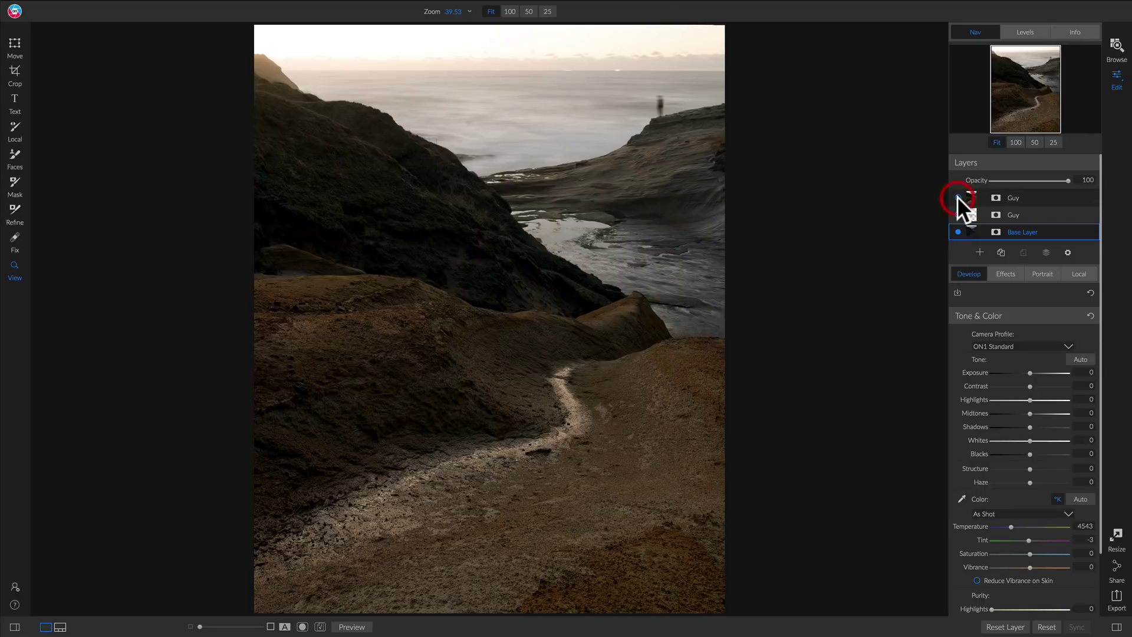
{"action": "left_click", "coordinate": [957, 196]}
{"action": "left_click", "coordinate": [957, 196]}
{"action": "left_click", "coordinate": [958, 198]}
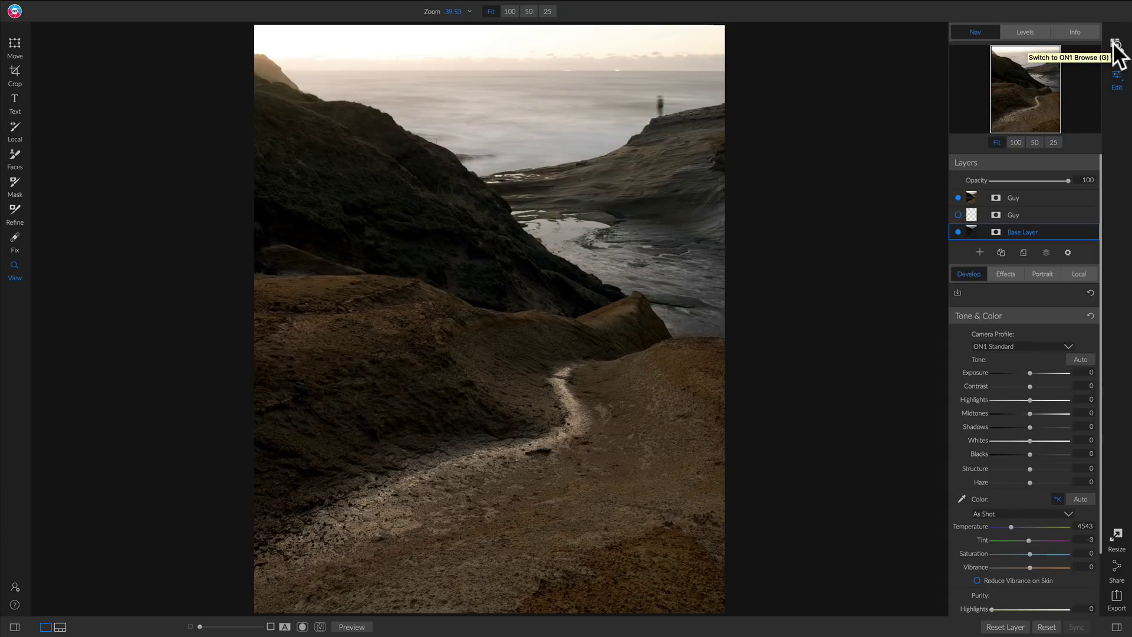
Delete the stamped Guy layer and the original Guy layer, making the hidden one visible first so only the Base Layer remains.
{"action": "right_click", "coordinate": [1052, 190]}
{"action": "left_click", "coordinate": [1081, 216]}
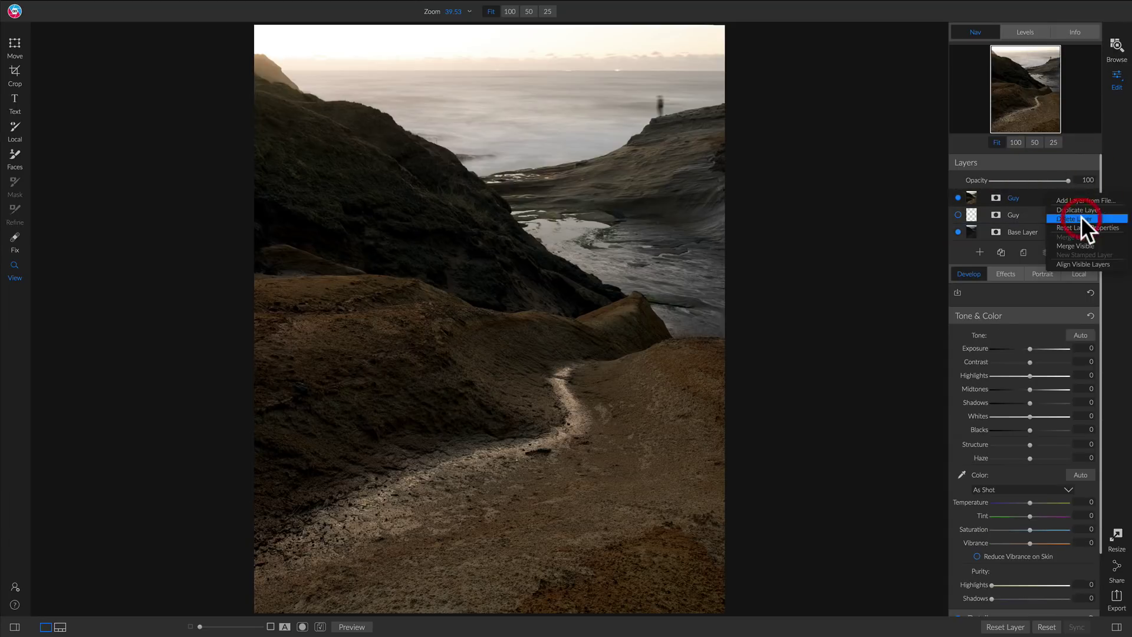
{"action": "right_click", "coordinate": [1047, 189]}
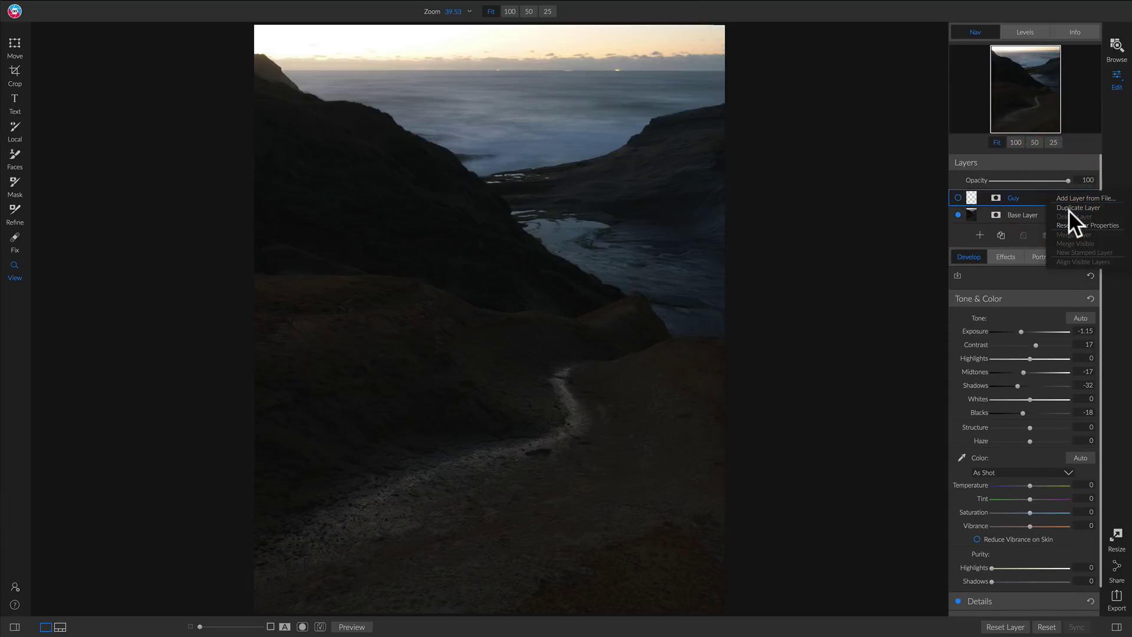
{"action": "left_click", "coordinate": [956, 196]}
{"action": "left_click", "coordinate": [958, 197]}
{"action": "right_click", "coordinate": [1047, 195]}
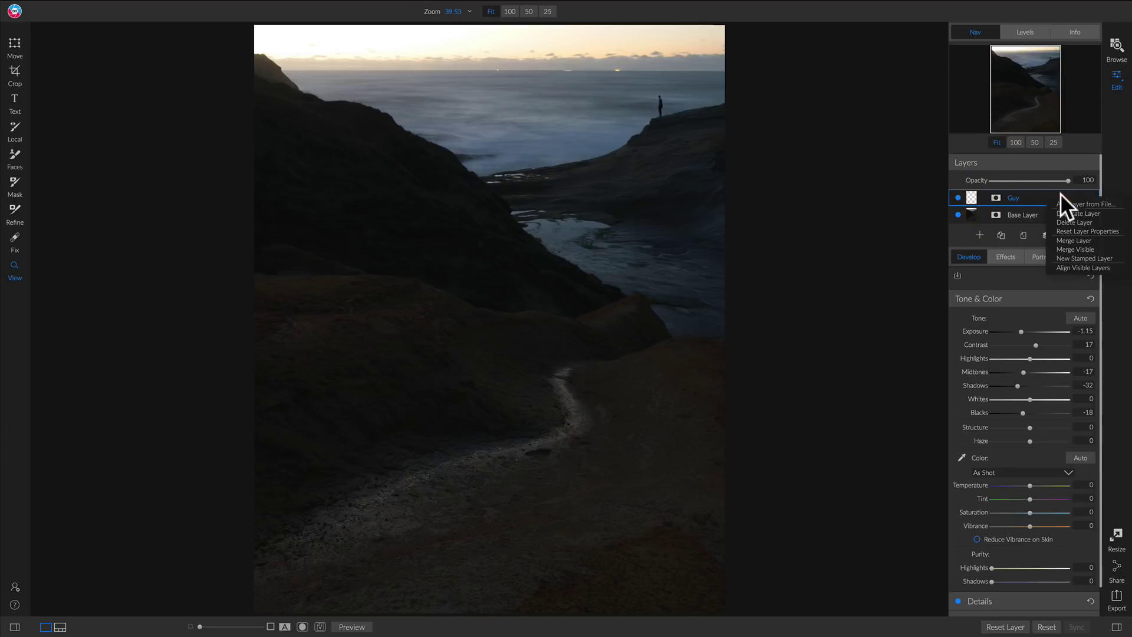
{"action": "left_click", "coordinate": [1068, 217]}
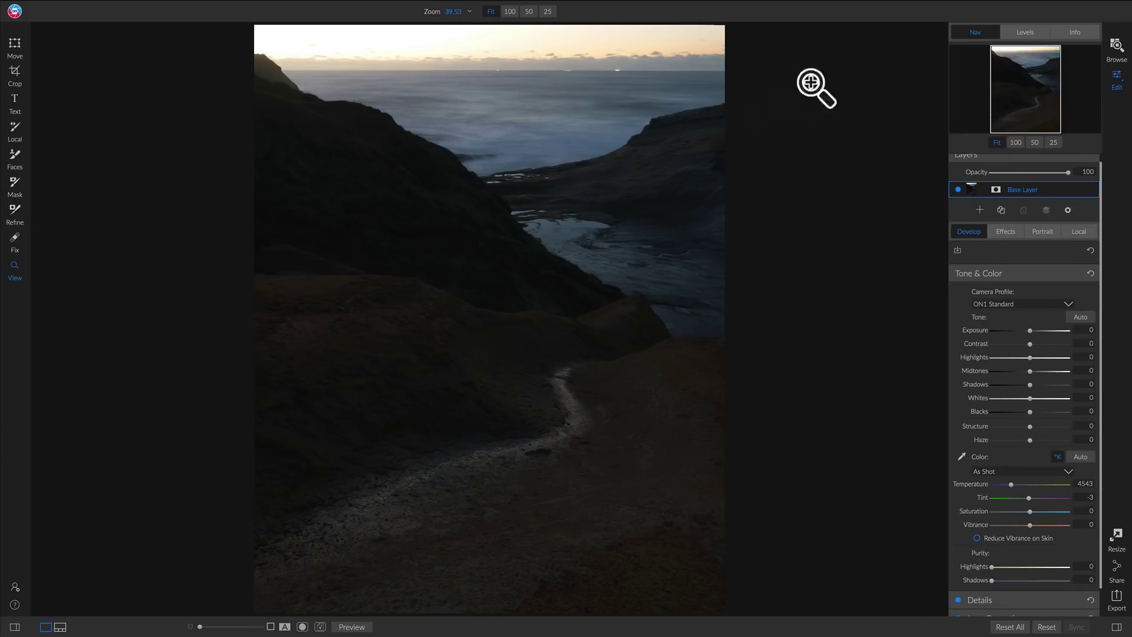
Return to the Layers & Compositing album and open the black-and-white portrait photo for editing.
{"action": "left_click", "coordinate": [1116, 46]}
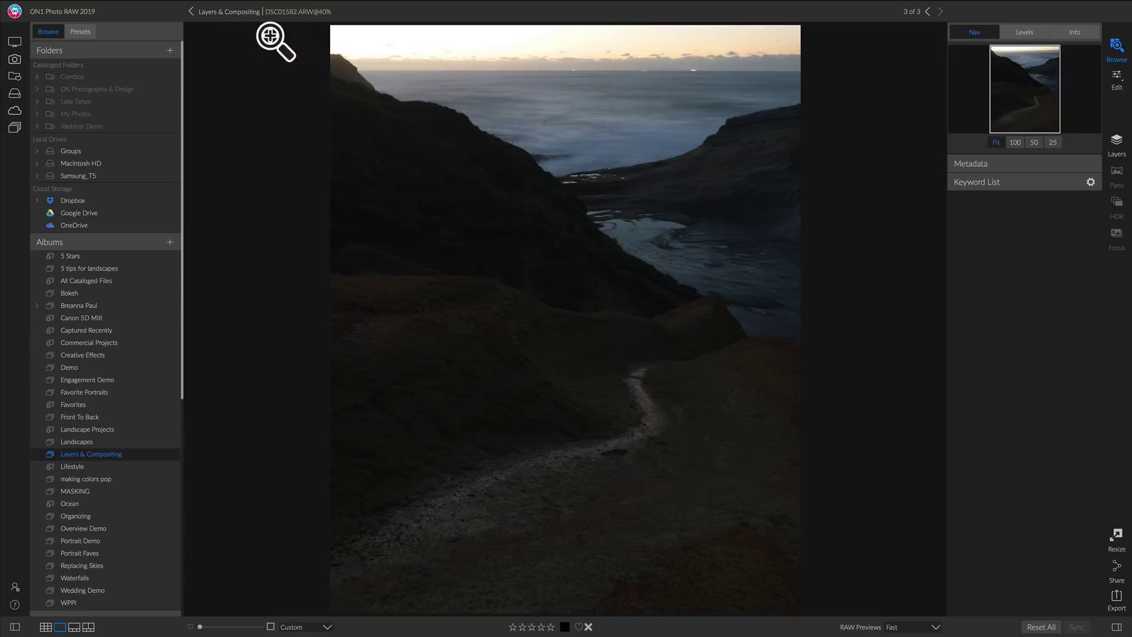
{"action": "left_click", "coordinate": [243, 12]}
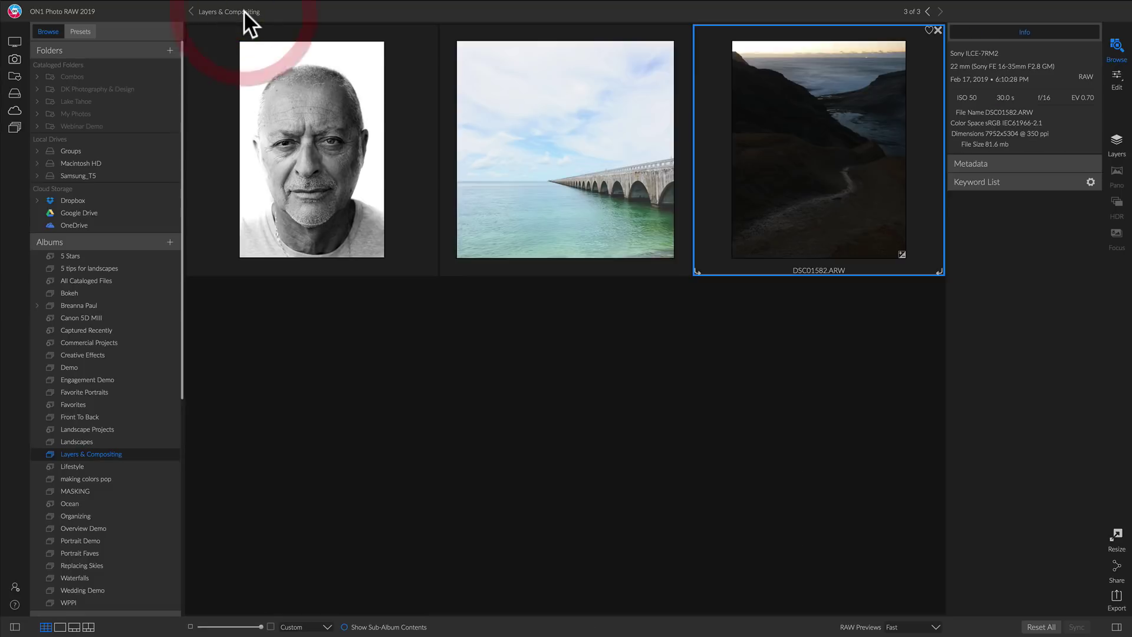
{"action": "double_click", "coordinate": [305, 130]}
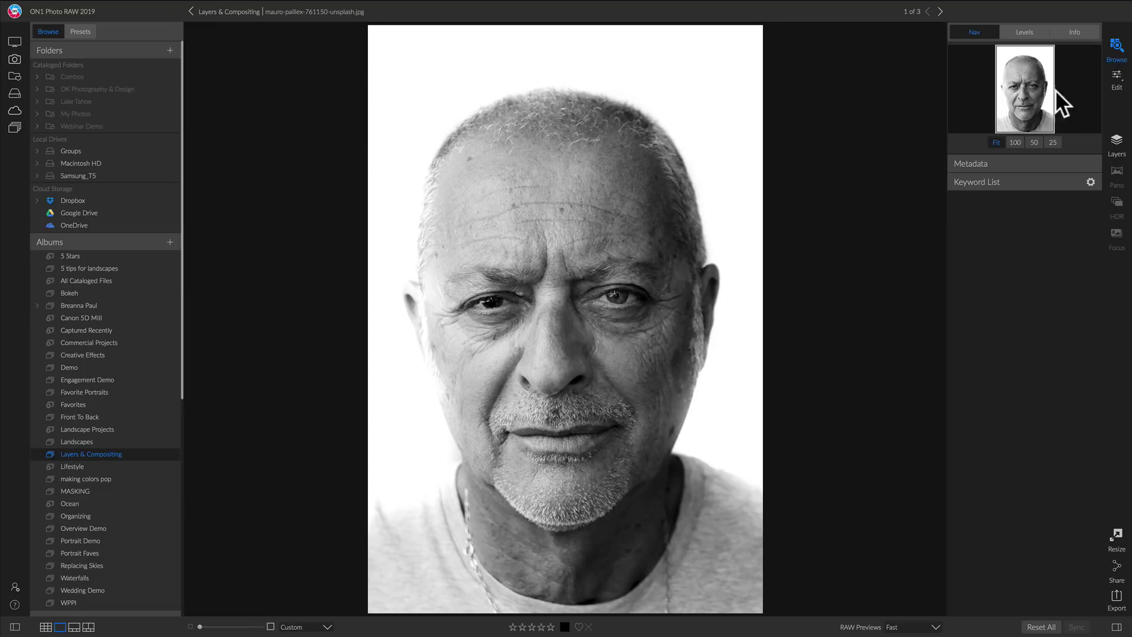
{"action": "left_click", "coordinate": [1115, 76]}
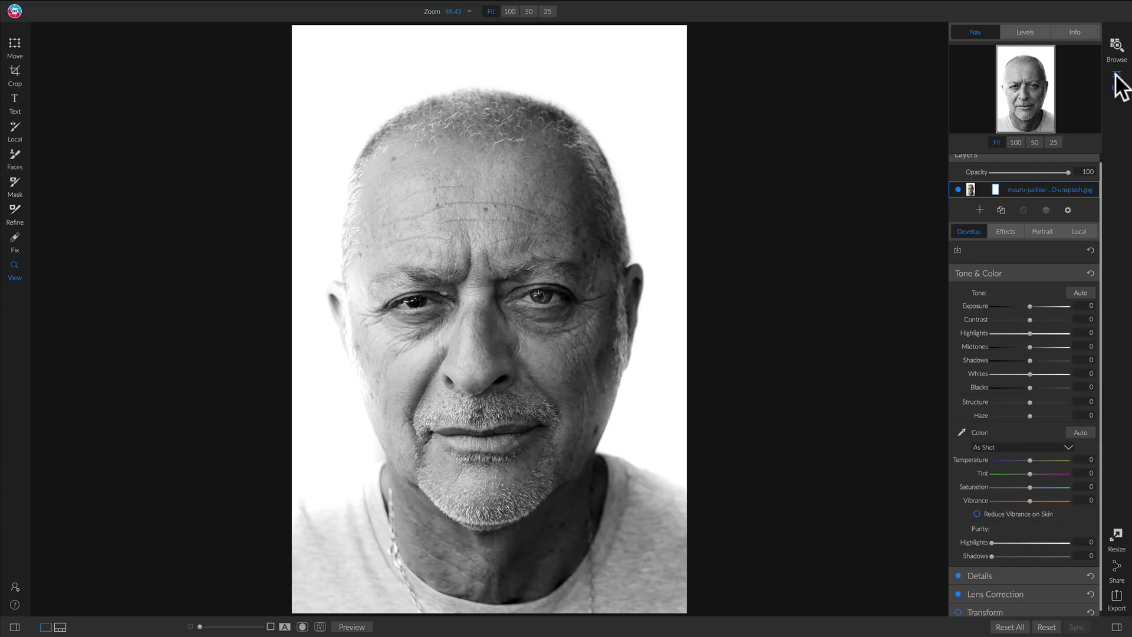
Rename the man's photo layer as Portrait.
{"action": "scroll", "coordinate": [1040, 210], "scroll_direction": "up", "scroll_amount": 1}
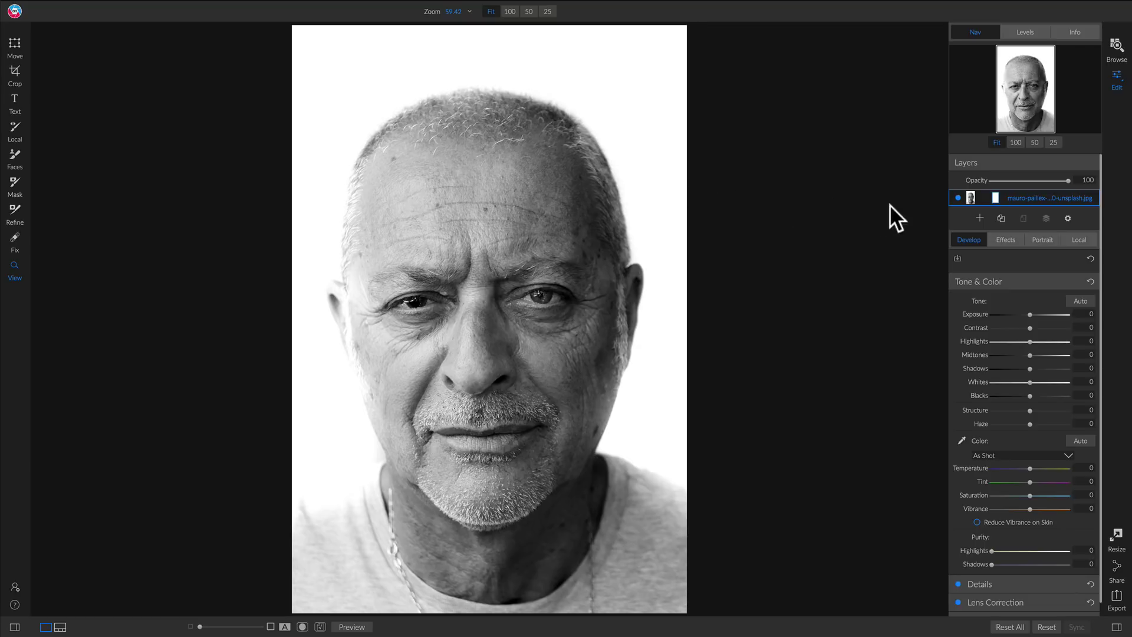
{"action": "double_click", "coordinate": [1039, 197]}
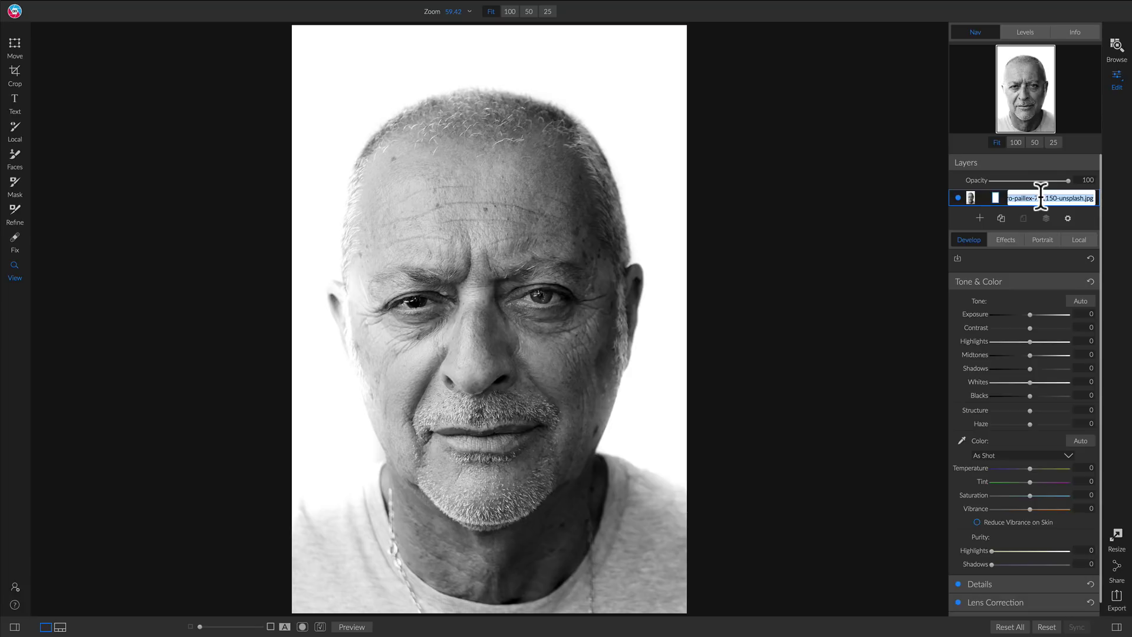
{"action": "type", "text": "Portrait"}
{"action": "key", "text": "Return"}
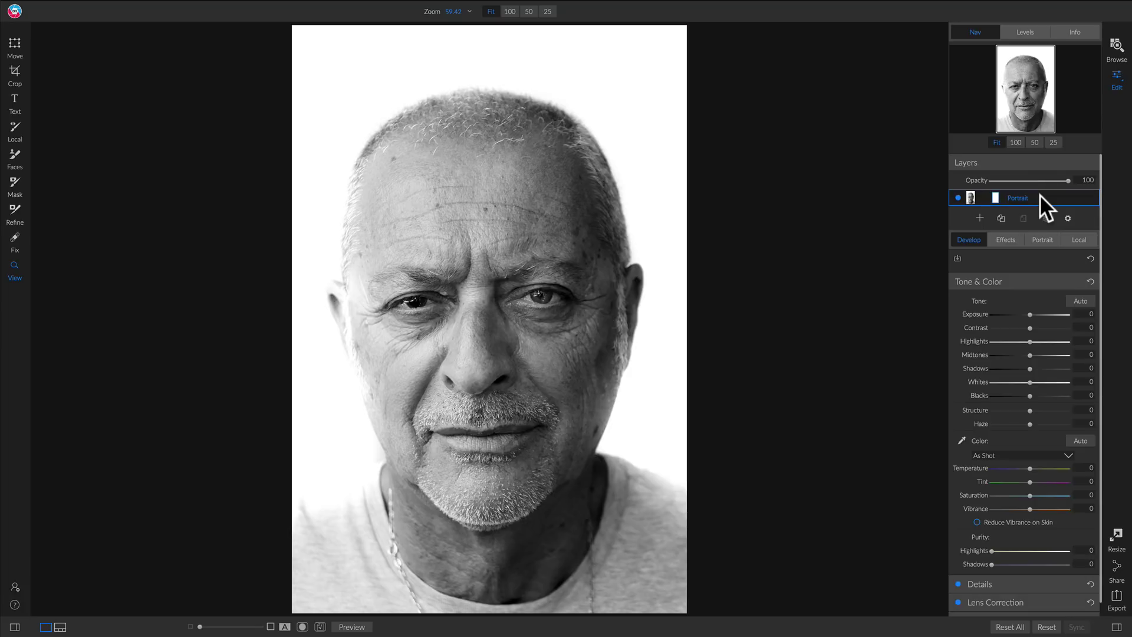
Add the green lake landscape photo from the Birds folder as a new layer, finding the folder by searching for birds.
{"action": "left_click", "coordinate": [980, 218]}
{"action": "left_click", "coordinate": [980, 217]}
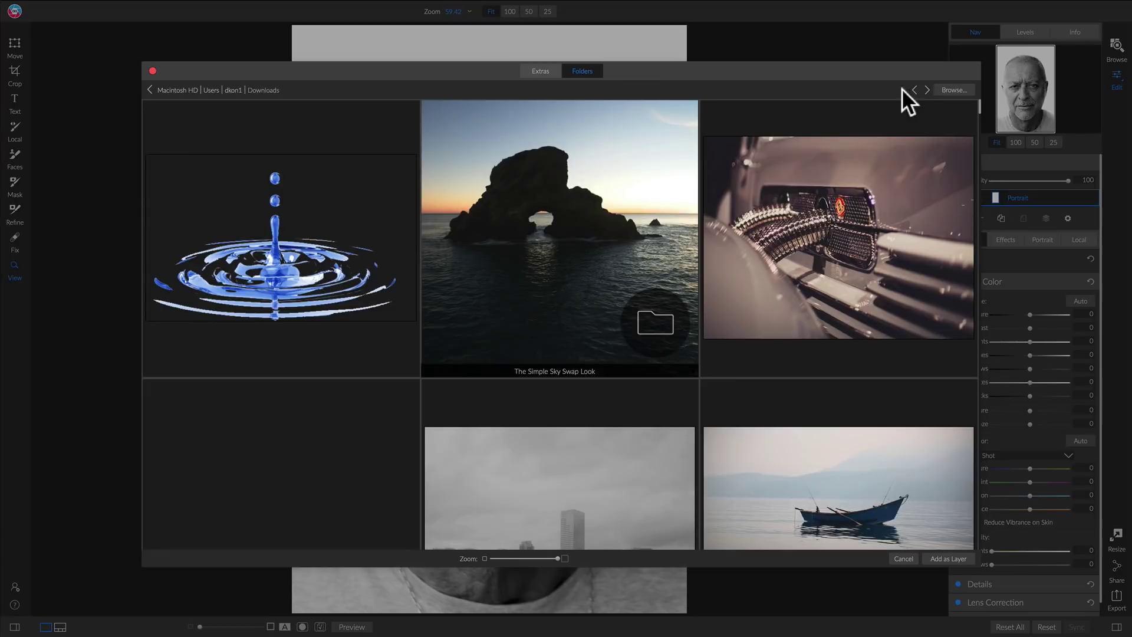
{"action": "left_click", "coordinate": [955, 89]}
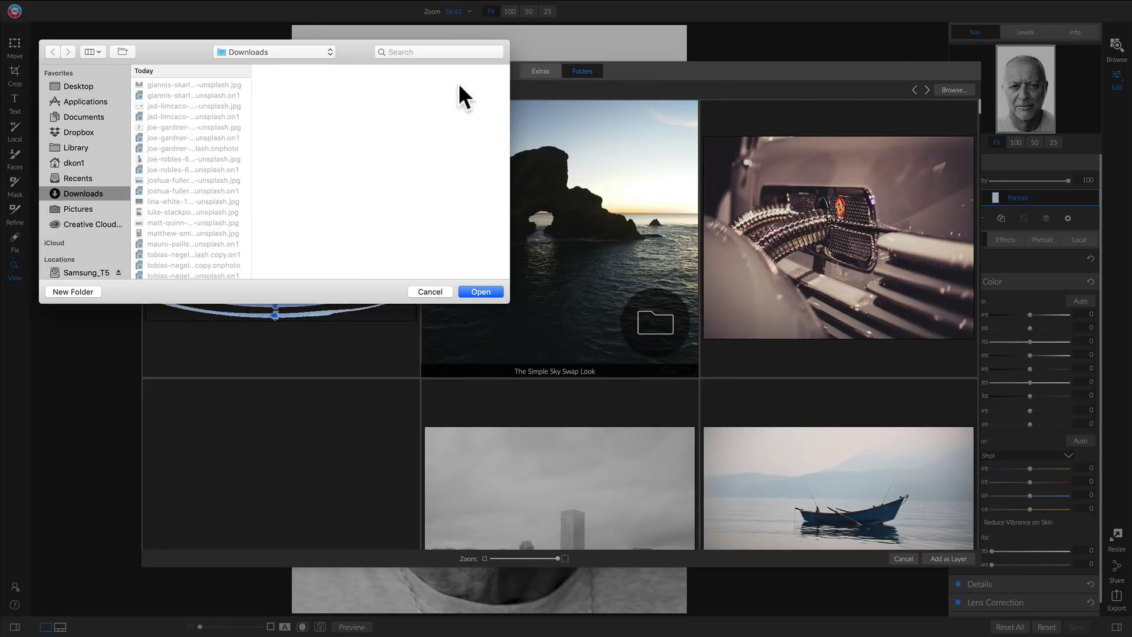
{"action": "left_click", "coordinate": [457, 52]}
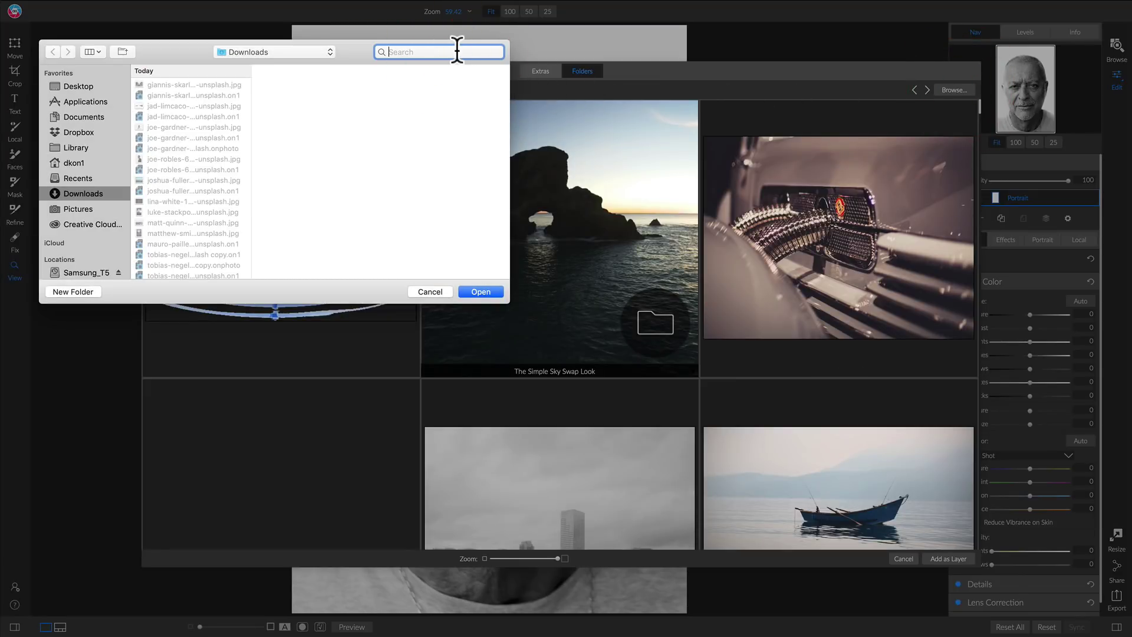
{"action": "type", "text": "birds"}
{"action": "key", "text": "Return"}
{"action": "left_click", "coordinate": [170, 103]}
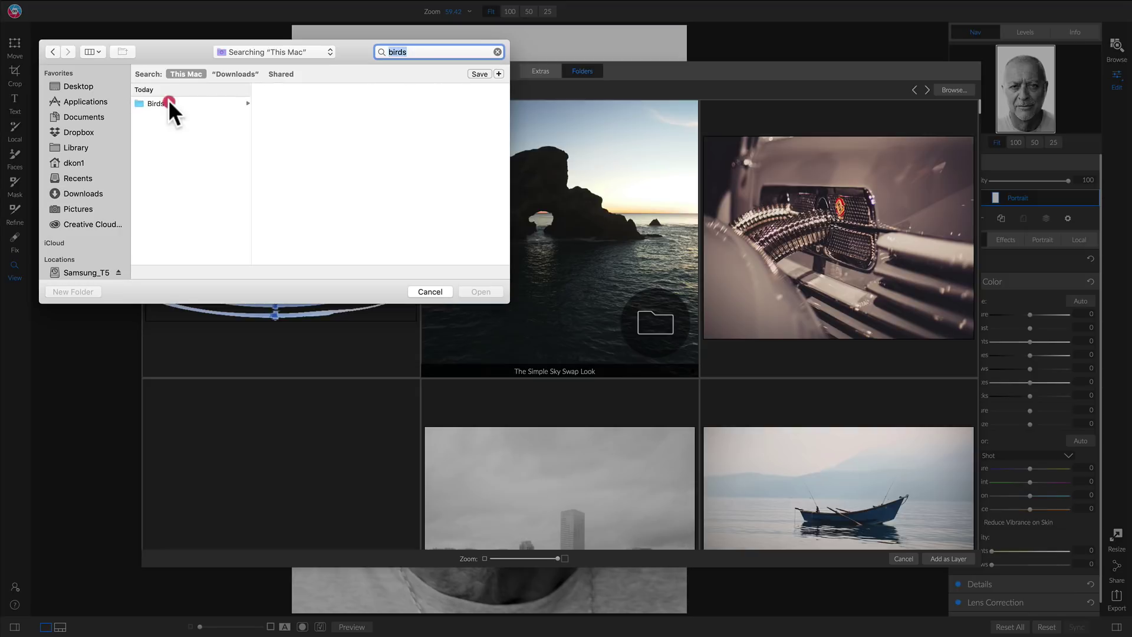
{"action": "left_click", "coordinate": [483, 291]}
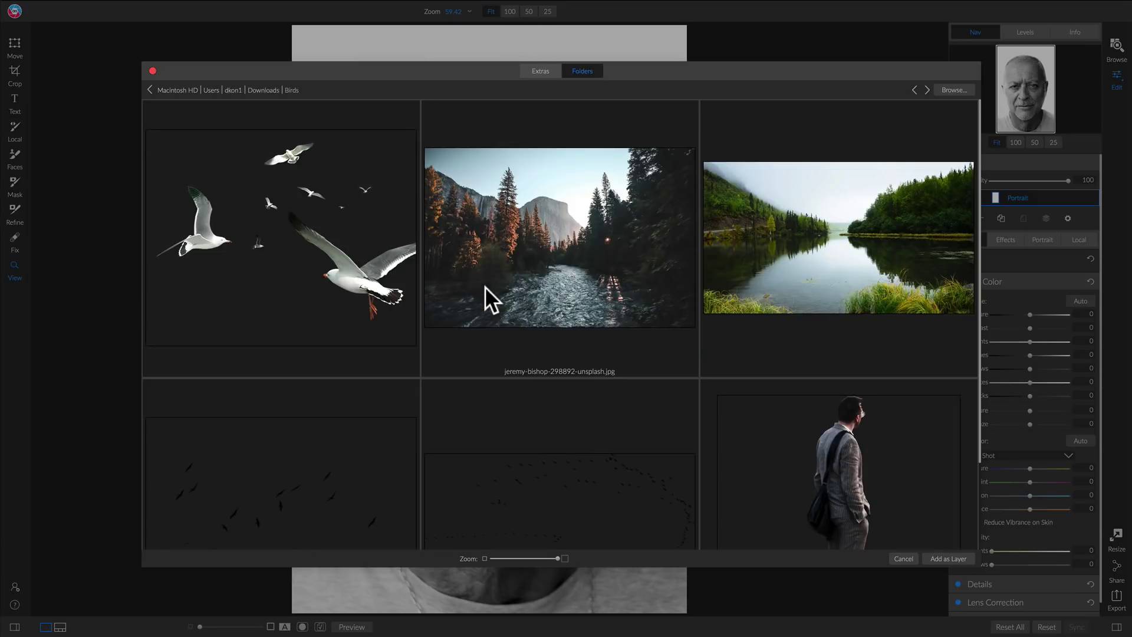
{"action": "double_click", "coordinate": [857, 230]}
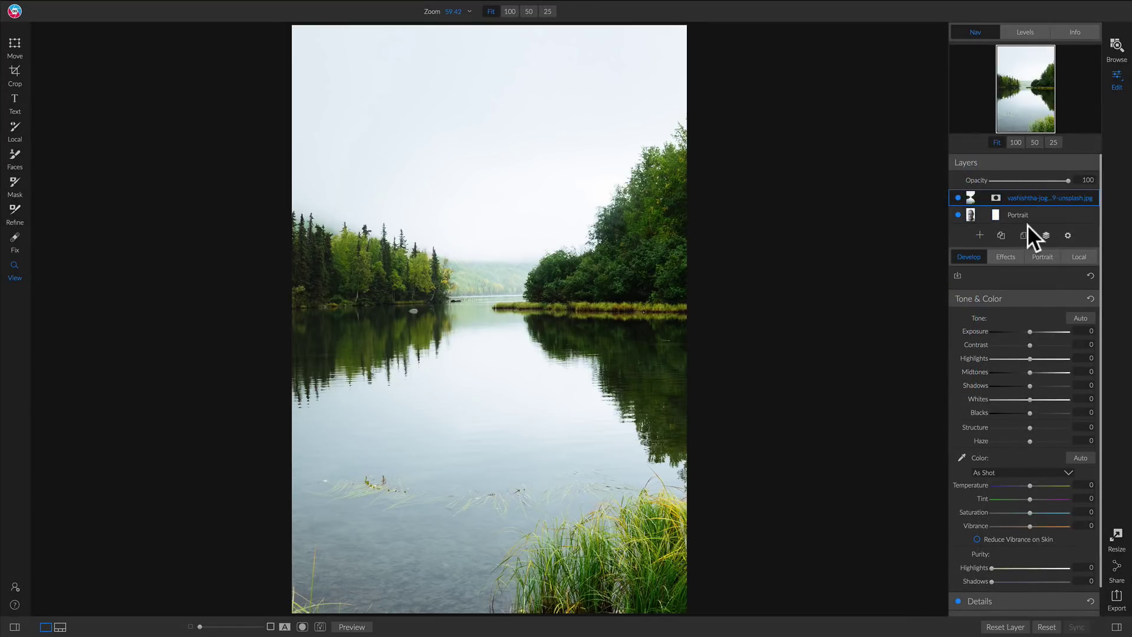
Rename the lake layer as DE and switch its visibility off and on to compare it with the portrait.
{"action": "double_click", "coordinate": [1044, 197]}
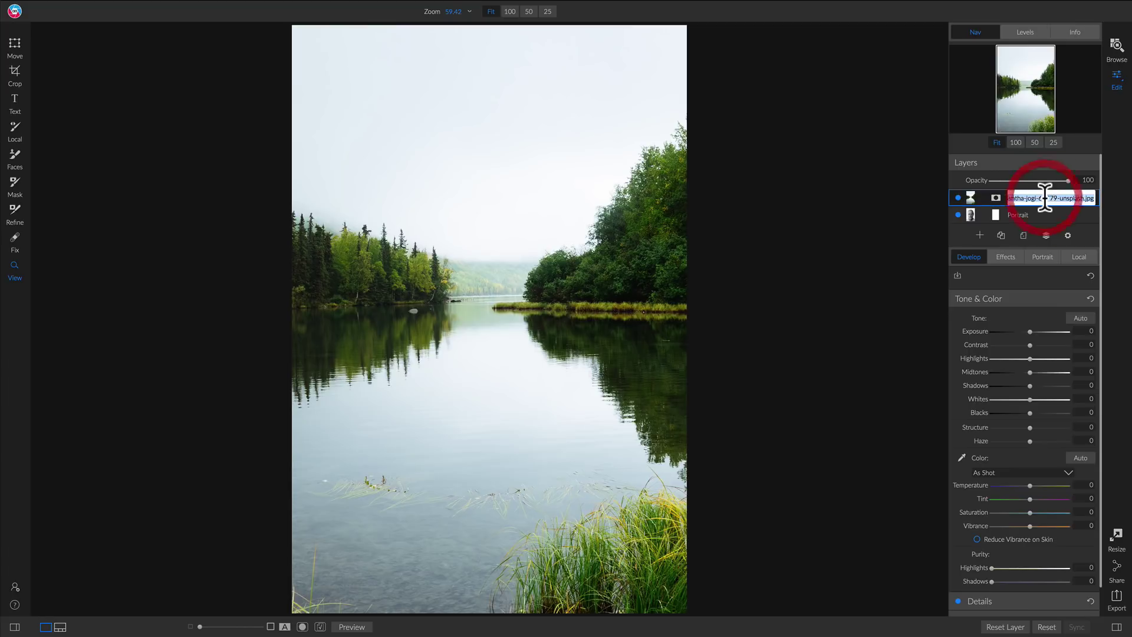
{"action": "type", "text": "DE"}
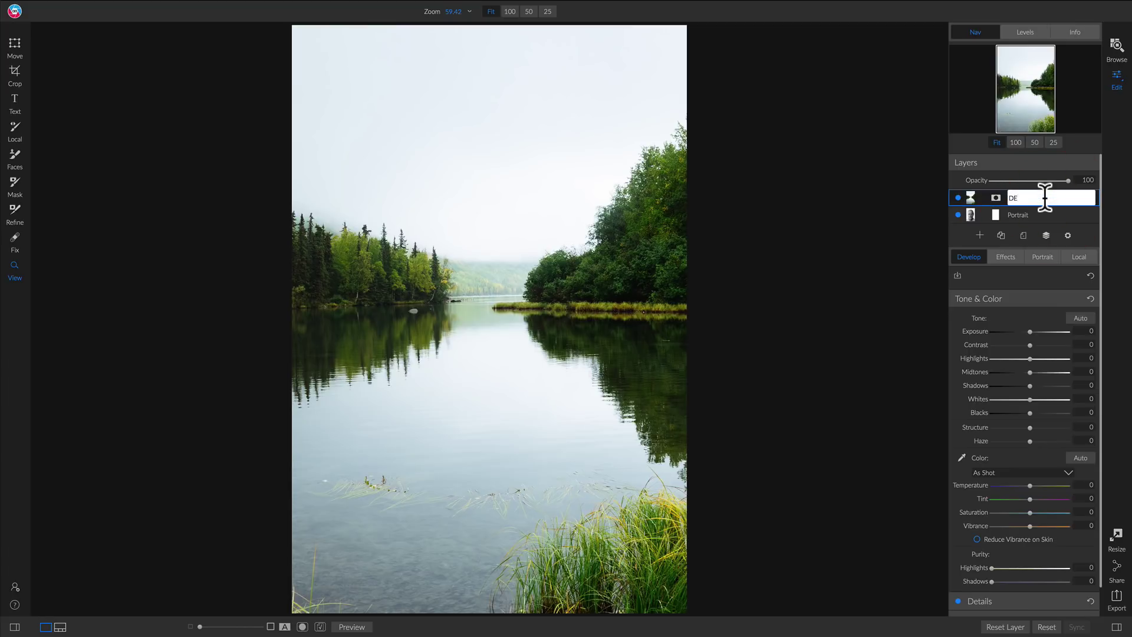
{"action": "key", "text": "Return"}
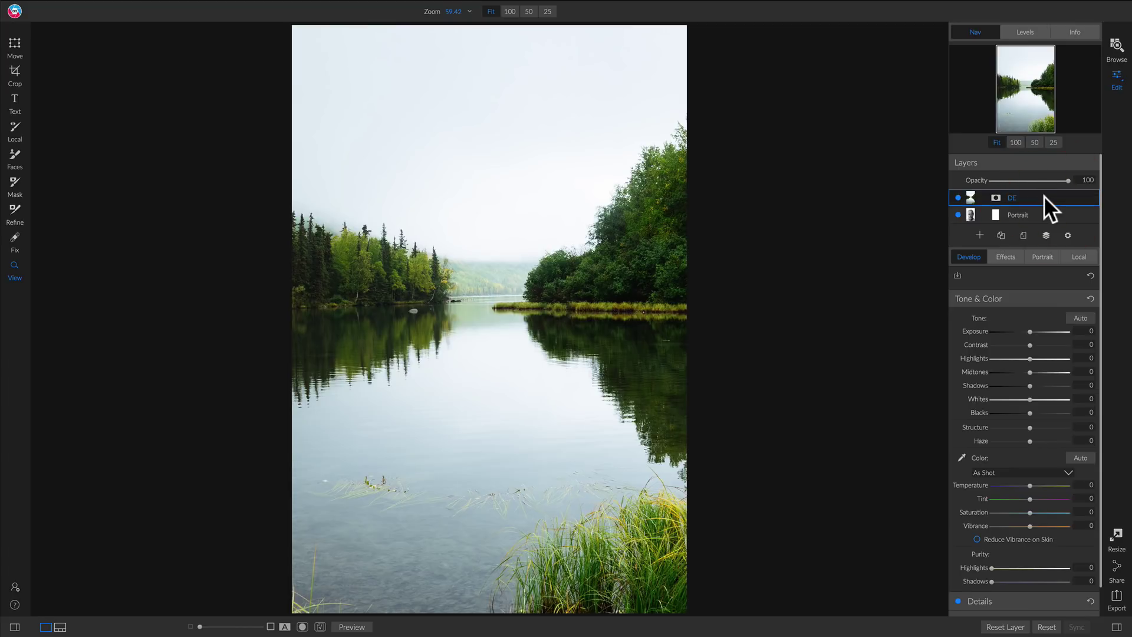
{"action": "left_click", "coordinate": [958, 196]}
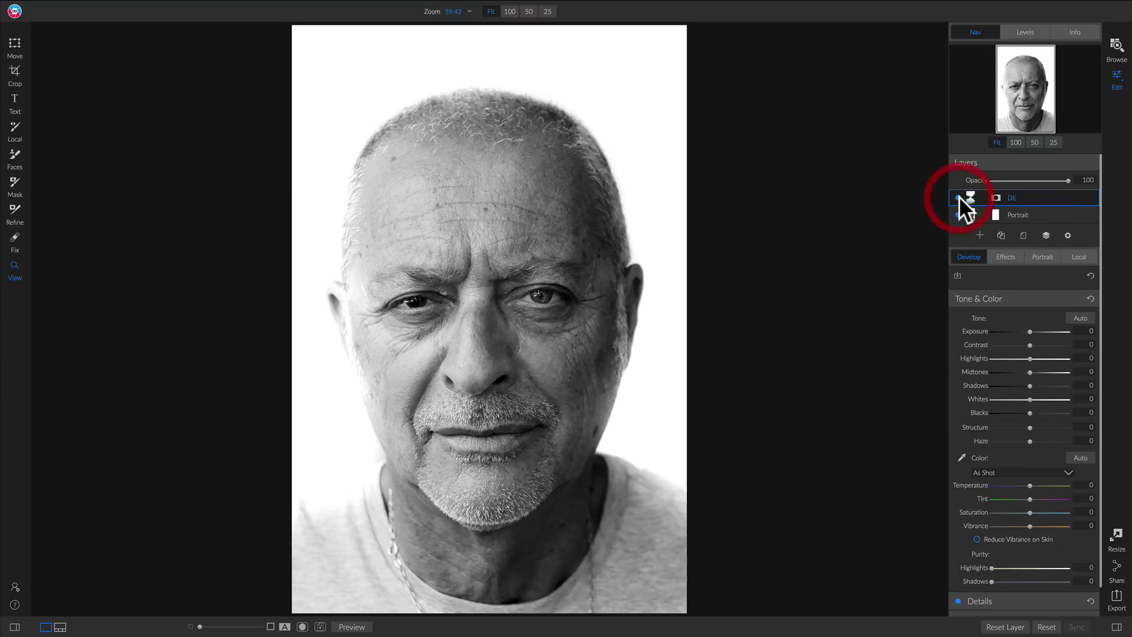
{"action": "left_click", "coordinate": [959, 196]}
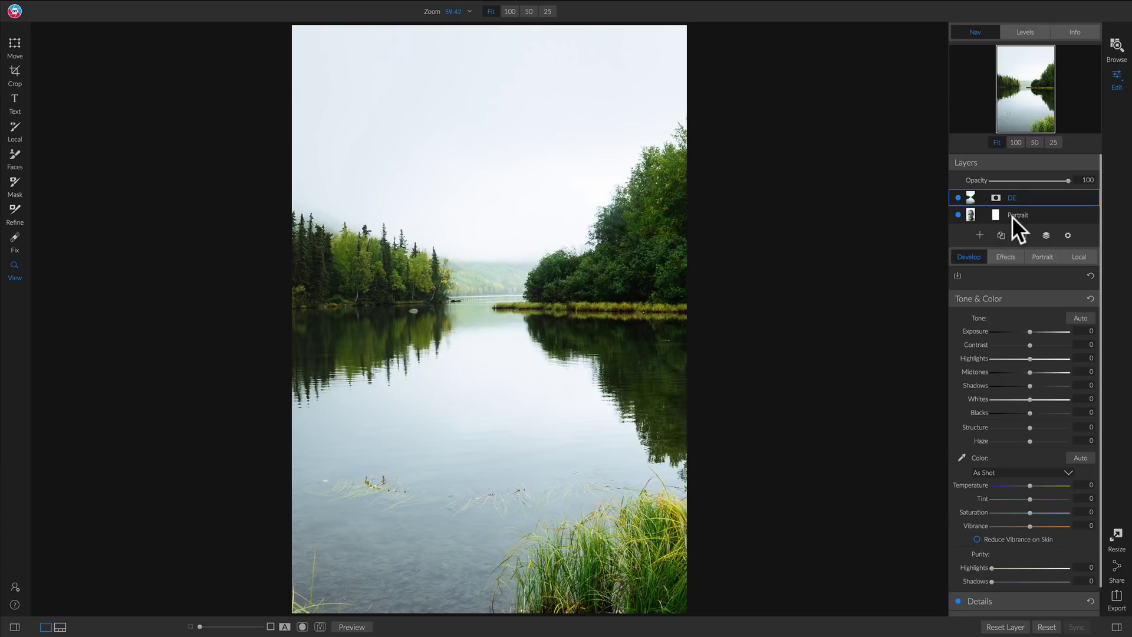
Try a LUTs filter on the DE layer with the Black and White category and the LUT Pyro, and remove the filter.
{"action": "left_click", "coordinate": [1007, 254]}
{"action": "left_click", "coordinate": [1024, 288]}
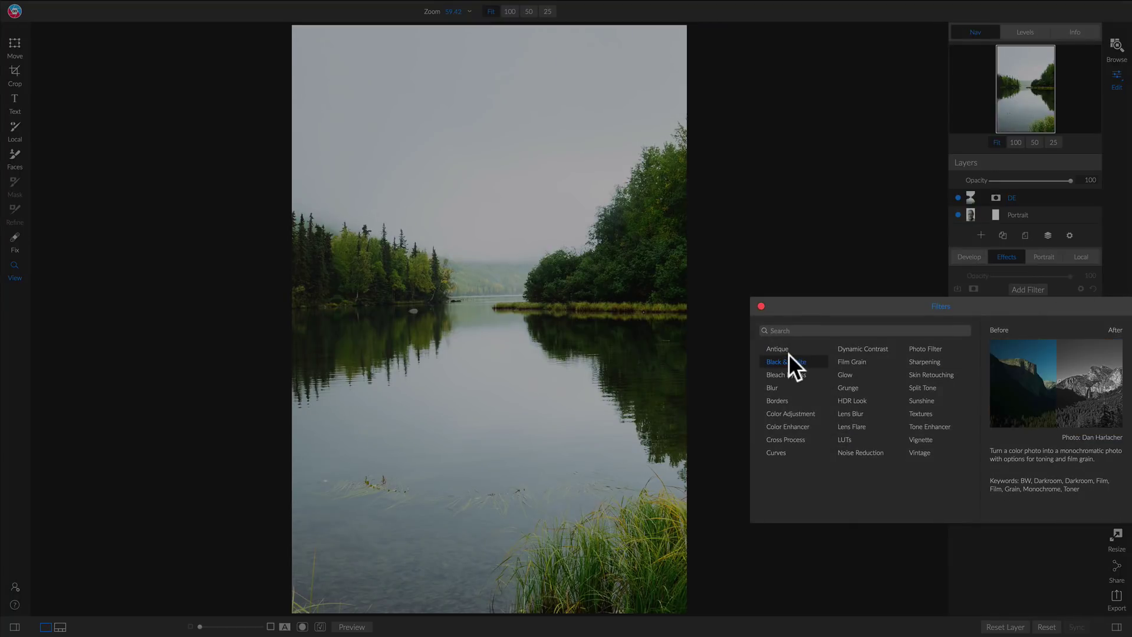
{"action": "left_click", "coordinate": [848, 441]}
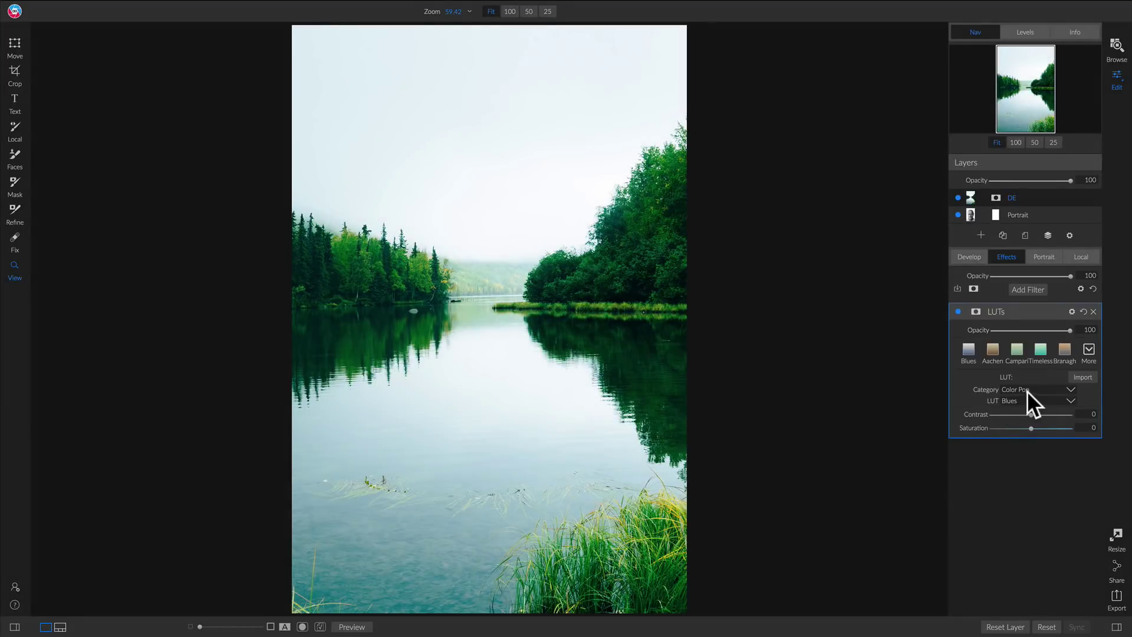
{"action": "left_click", "coordinate": [1029, 389]}
{"action": "left_click", "coordinate": [1028, 399]}
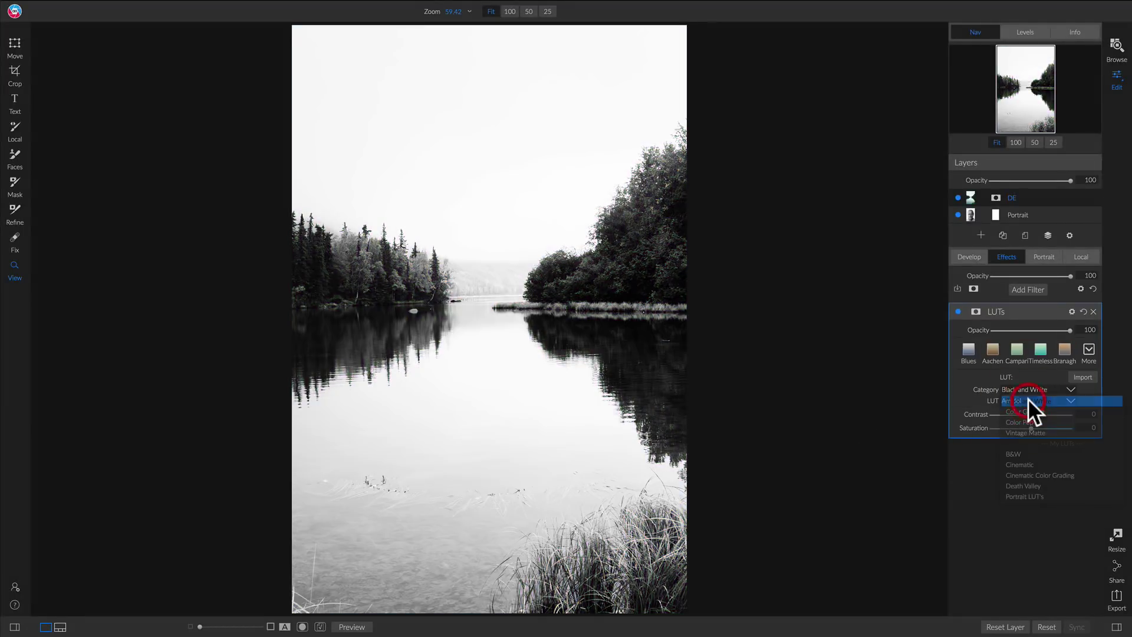
{"action": "left_click", "coordinate": [1027, 400]}
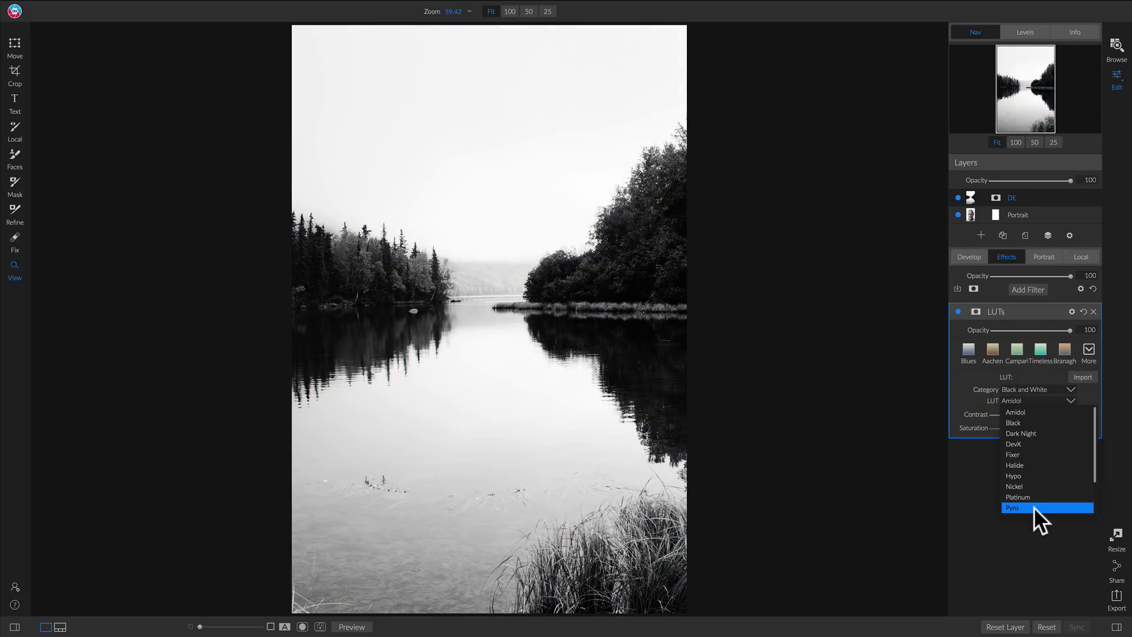
{"action": "left_click", "coordinate": [1035, 507]}
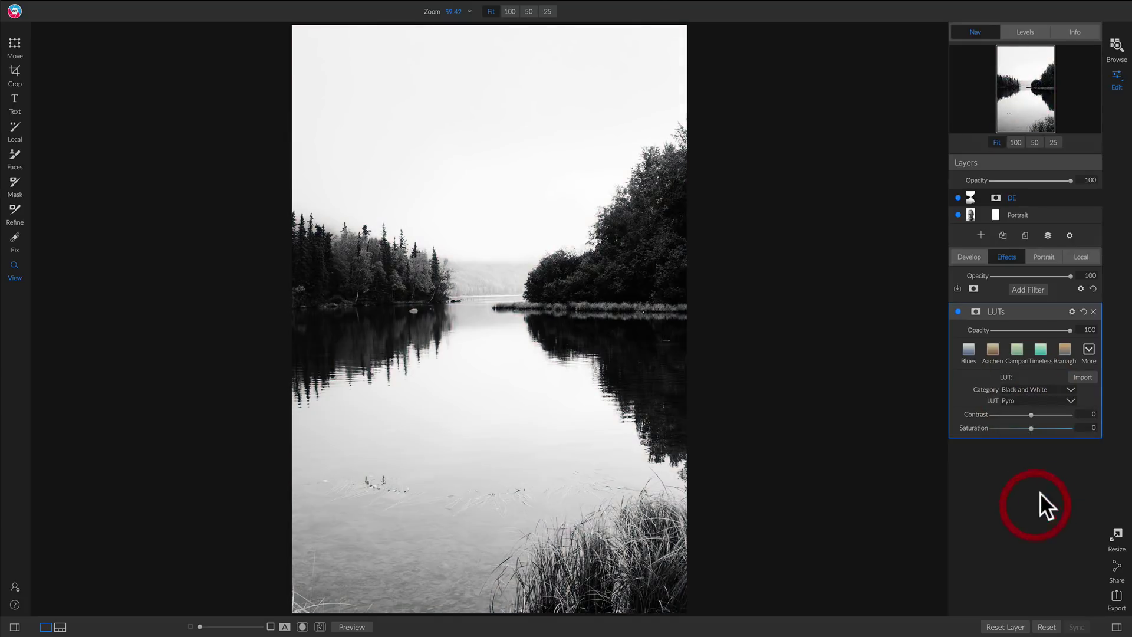
{"action": "left_click", "coordinate": [1091, 312]}
Add a Black & White filter to the DE layer and set the layer's opacity to 48.
{"action": "left_click", "coordinate": [1026, 289]}
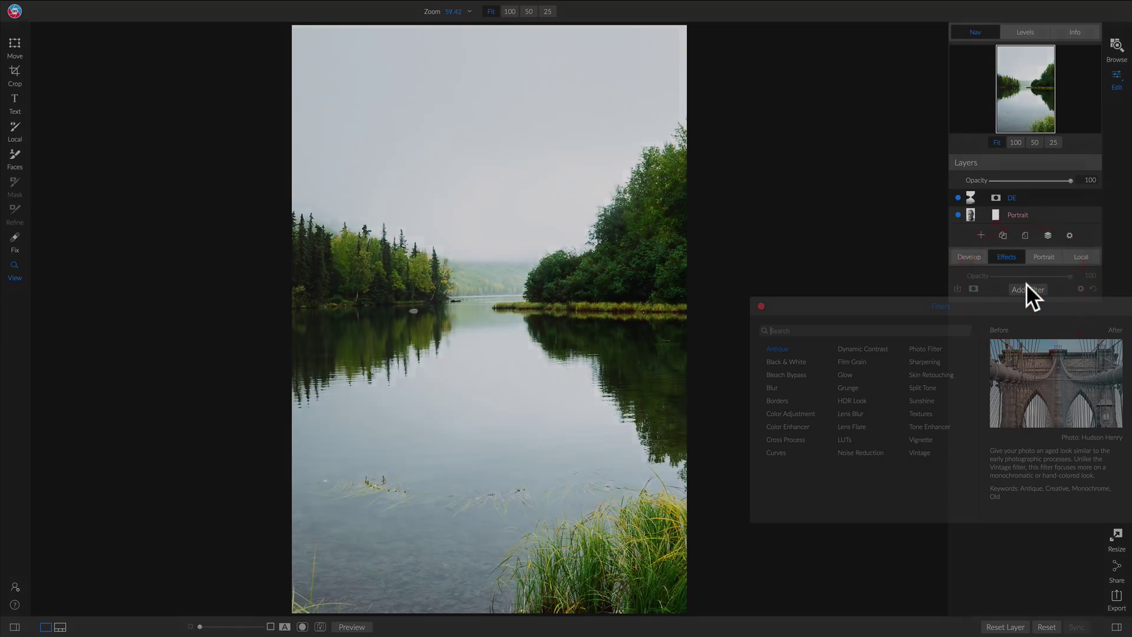
{"action": "left_click", "coordinate": [789, 360]}
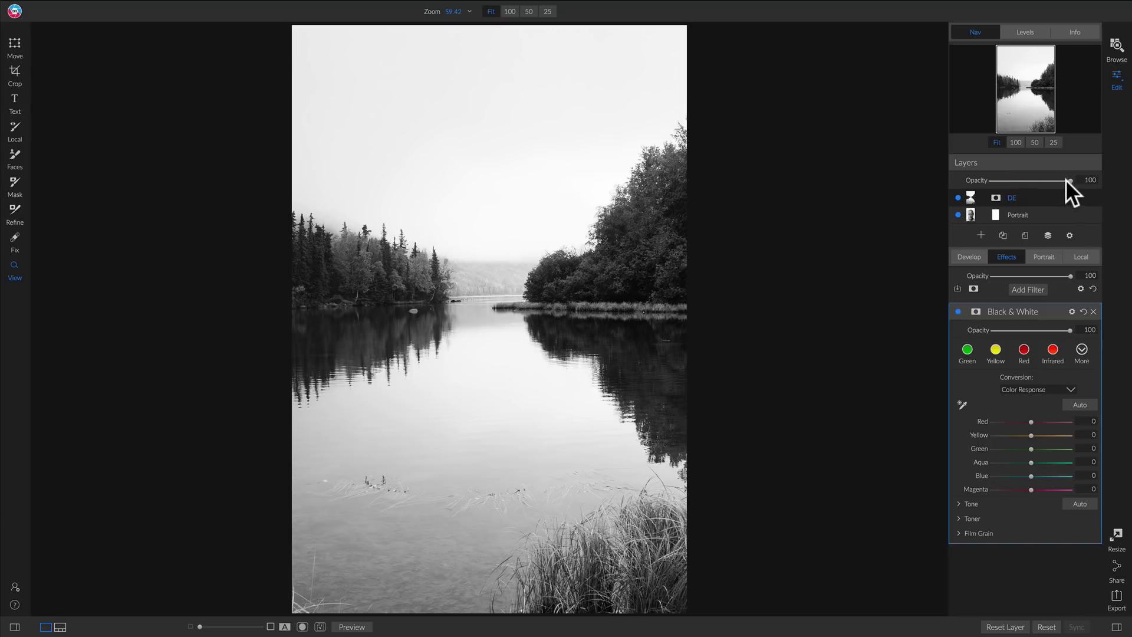
{"action": "left_click_drag", "start_coordinate": [1059, 181], "coordinate": [1028, 180]}
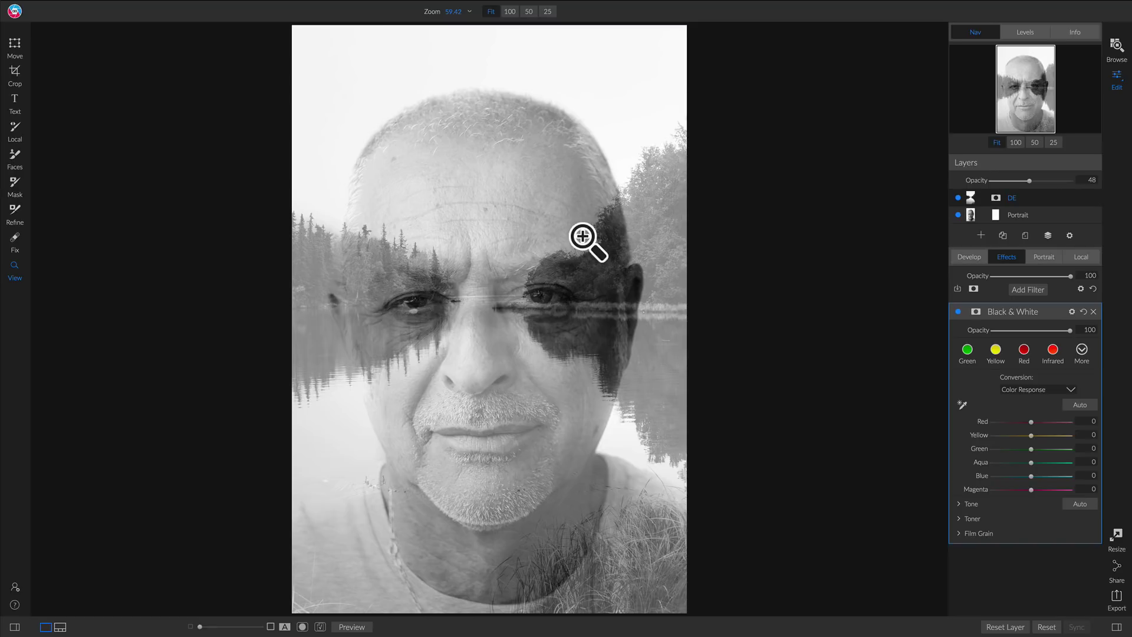
Reposition the DE layer sideways so its treeline and reflection run across the man's eyes and nose.
{"action": "key", "text": "v"}
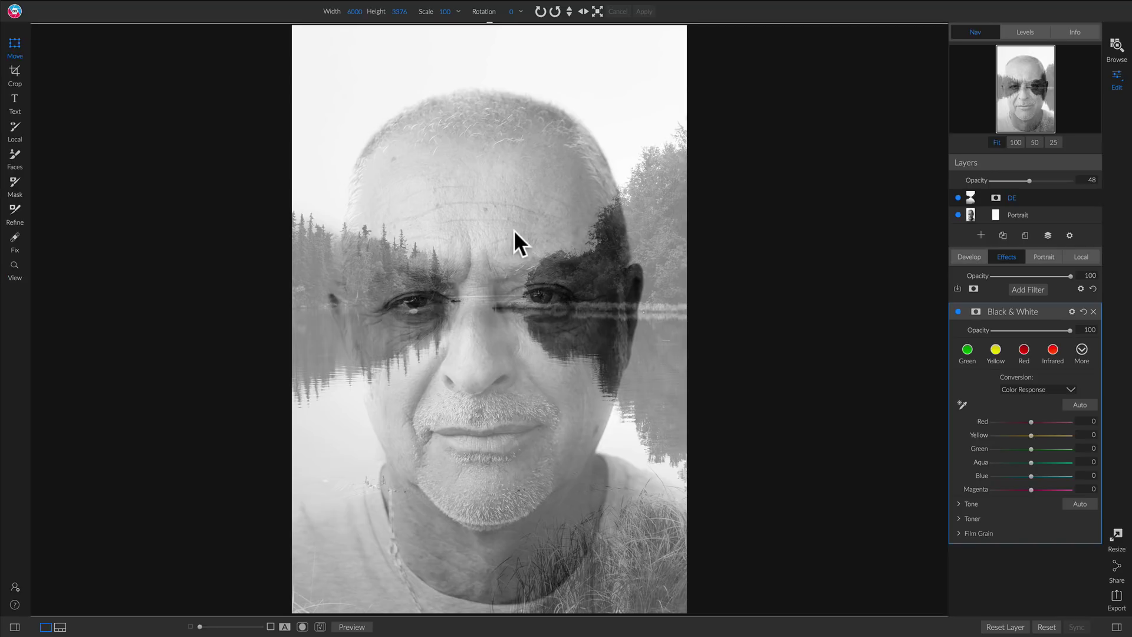
{"action": "left_click_drag", "start_coordinate": [514, 229], "coordinate": [546, 217]}
{"action": "left_click_drag", "start_coordinate": [359, 252], "coordinate": [452, 260]}
{"action": "left_click", "coordinate": [452, 260]}
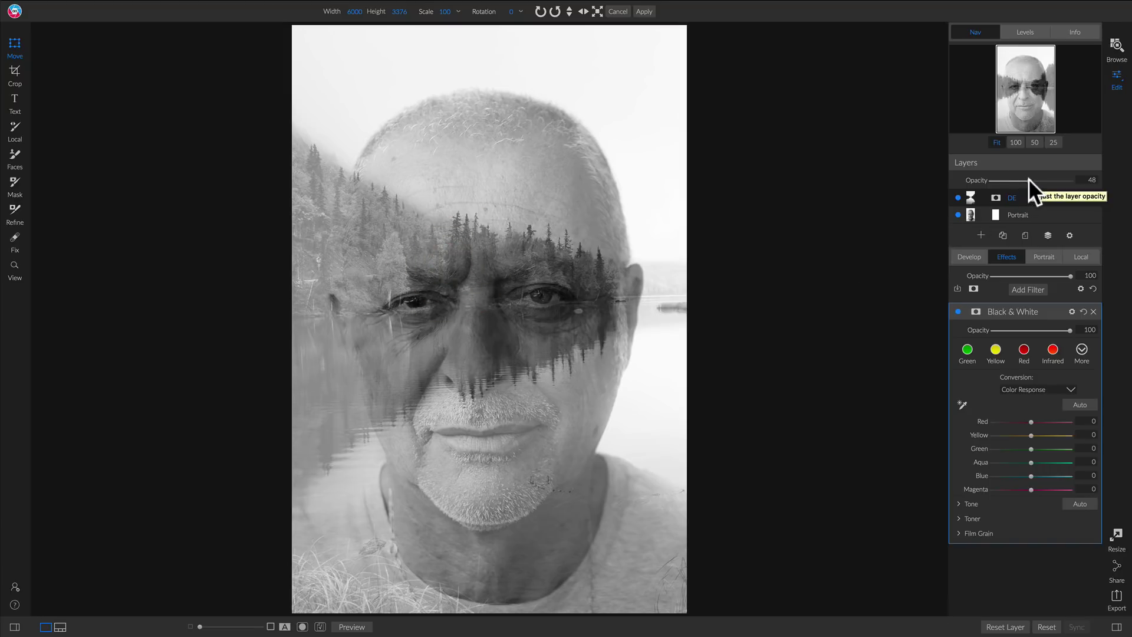
Set the DE layer's opacity to 100 and move it beneath the Portrait layer, with Portrait selected.
{"action": "left_click_drag", "start_coordinate": [1028, 178], "coordinate": [1110, 186]}
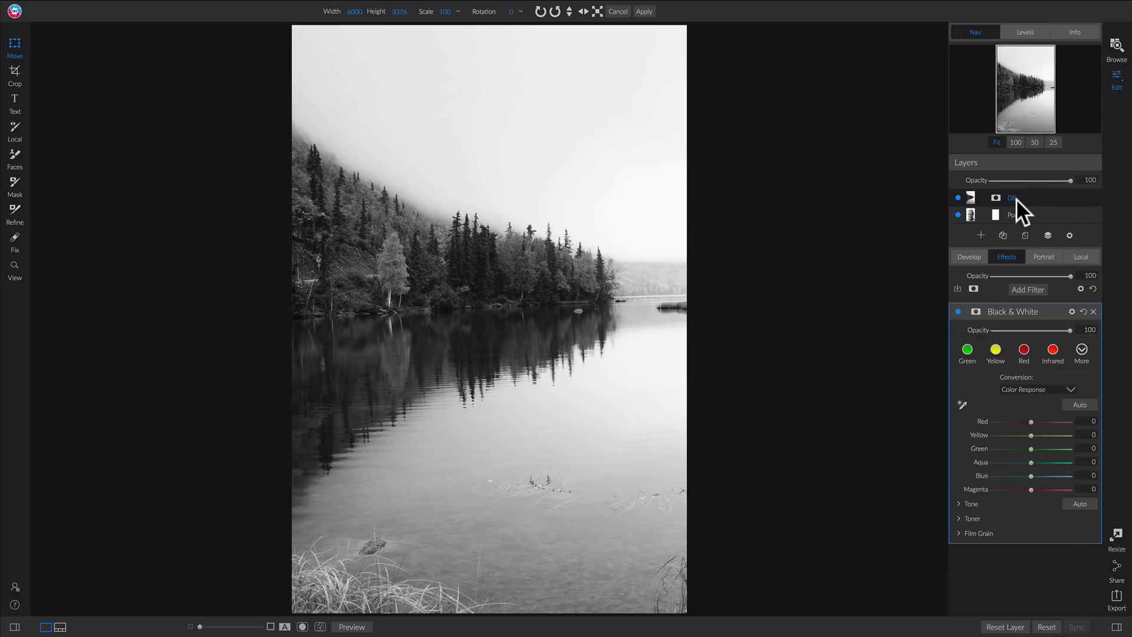
{"action": "left_click_drag", "start_coordinate": [1021, 193], "coordinate": [1021, 214]}
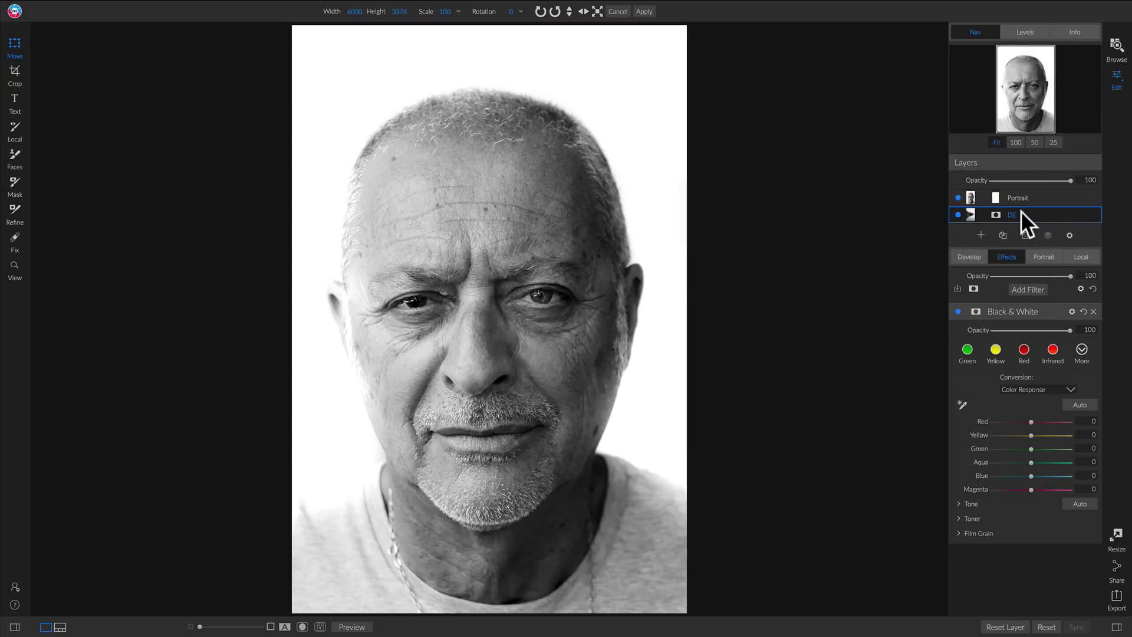
{"action": "left_click", "coordinate": [1022, 197]}
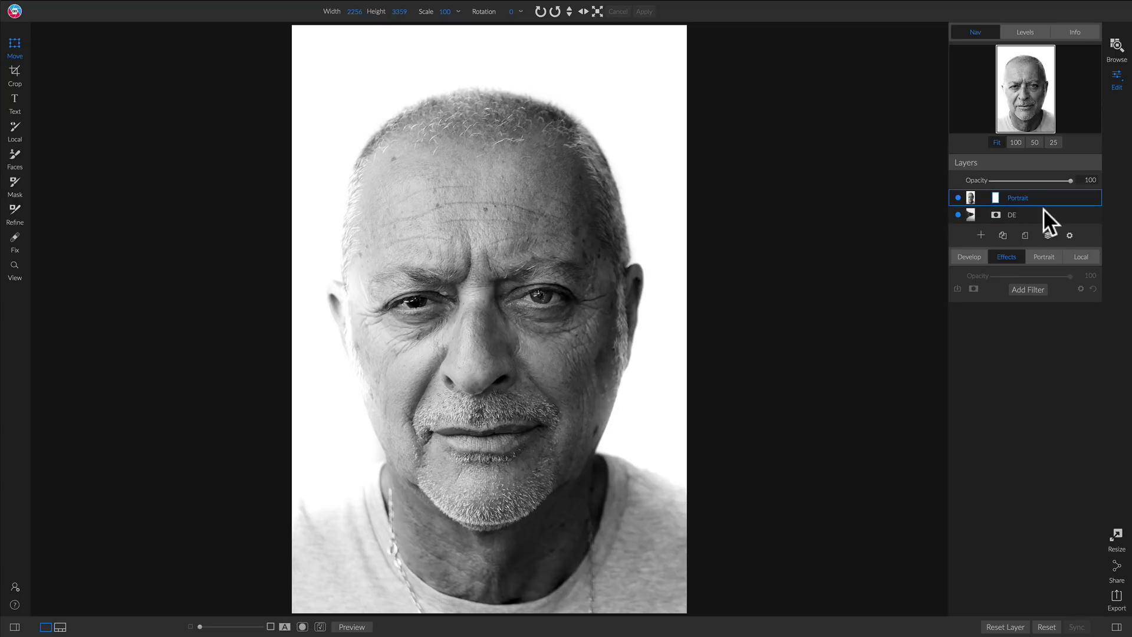
Compare the image with the Portrait layer hidden and shown, and create a luminosity mask on the Portrait layer.
{"action": "left_click", "coordinate": [995, 197]}
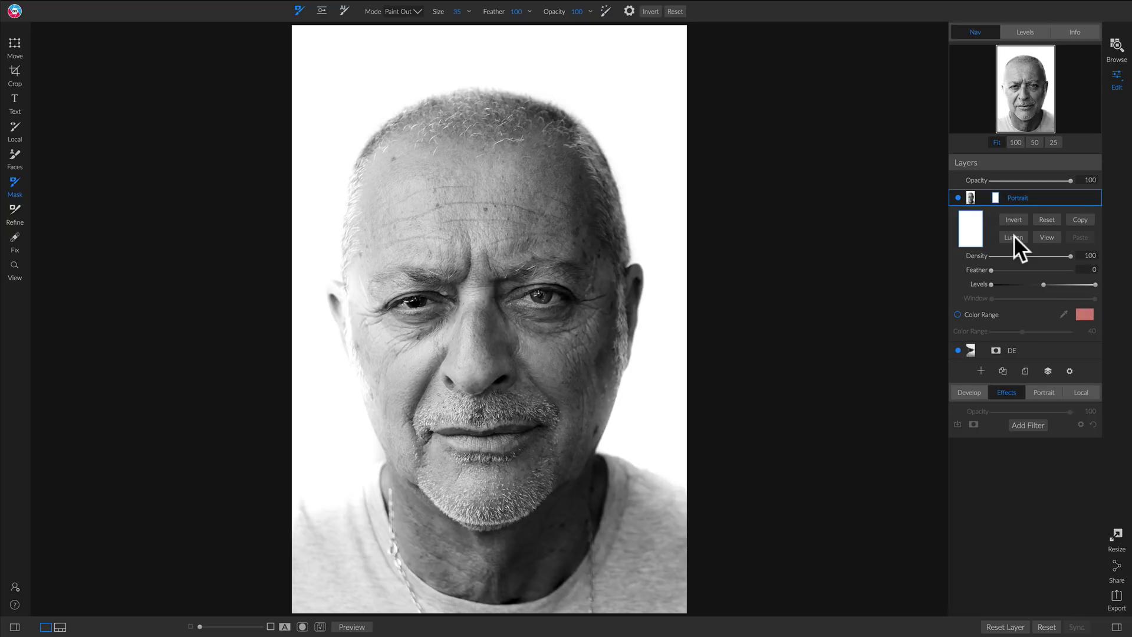
{"action": "left_click", "coordinate": [957, 197]}
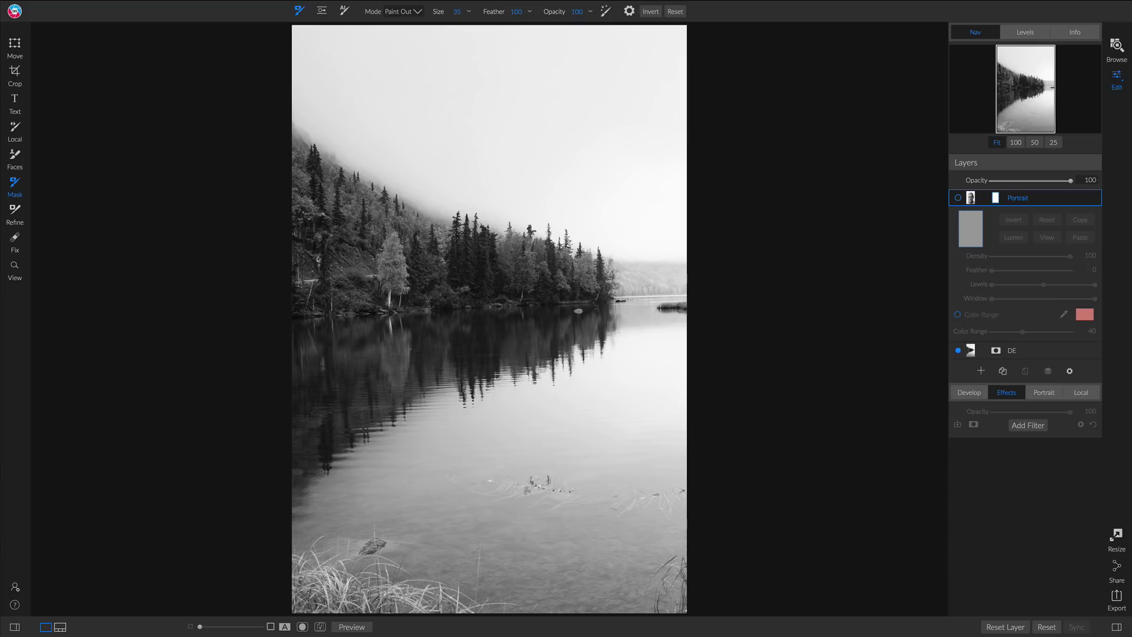
{"action": "left_click", "coordinate": [958, 197]}
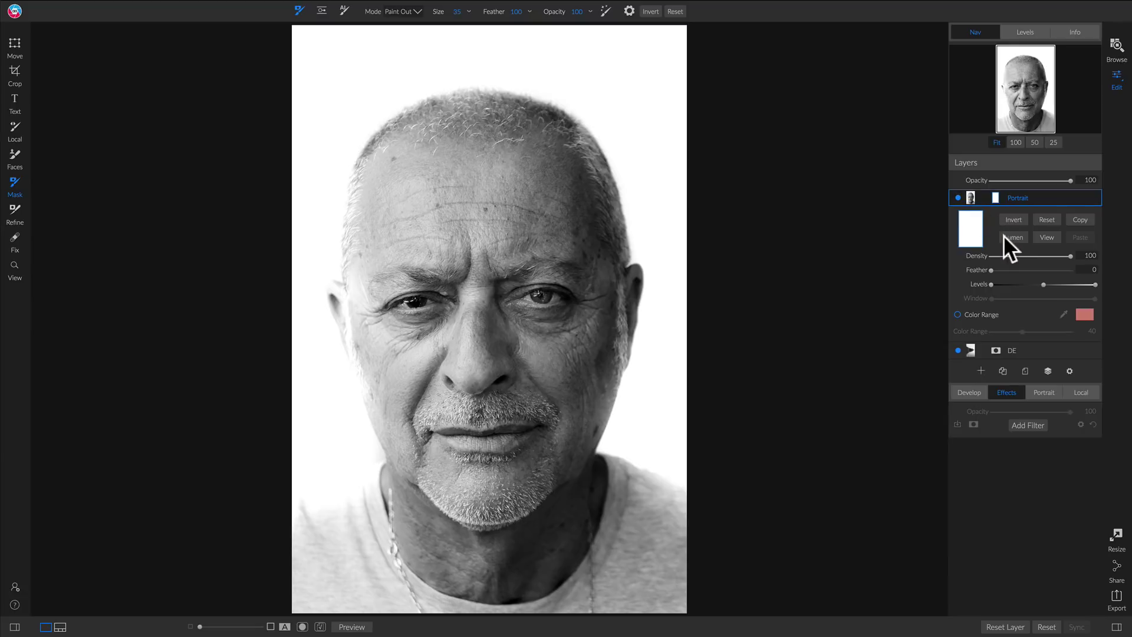
{"action": "left_click", "coordinate": [1010, 235]}
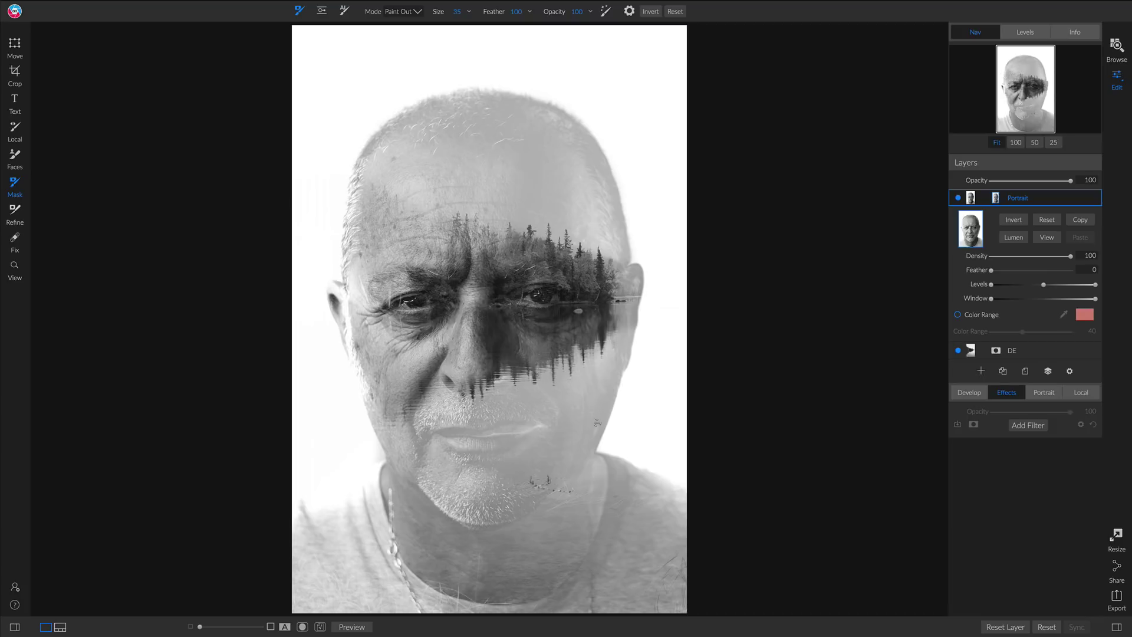
With the Mask brush at size 1100 in Paint Out mode, remove the portrait over the sky and lake, and check by toggling the Portrait layer.
{"action": "key", "text": "bracketright"}
{"action": "key", "text": "bracketright"}
{"action": "key", "text": "bracketright"}
{"action": "key", "text": "bracketright"}
{"action": "key", "text": "bracketright"}
{"action": "key", "text": "bracketright"}
{"action": "key", "text": "bracketright"}
{"action": "key", "text": "bracketright"}
{"action": "key", "text": "bracketright"}
{"action": "key", "text": "bracketright"}
{"action": "key", "text": "bracketright"}
{"action": "key", "text": "bracketright"}
{"action": "key", "text": "bracketright"}
{"action": "key", "text": "bracketright"}
{"action": "key", "text": "bracketright"}
{"action": "key", "text": "bracketright"}
{"action": "key", "text": "bracketright"}
{"action": "key", "text": "bracketright"}
{"action": "key", "text": "bracketright"}
{"action": "key", "text": "bracketright"}
{"action": "key", "text": "bracketright"}
{"action": "key", "text": "bracketright"}
{"action": "key", "text": "bracketright"}
{"action": "key", "text": "bracketright"}
{"action": "key", "text": "bracketright"}
{"action": "mouse_move", "coordinate": [546, 6]}
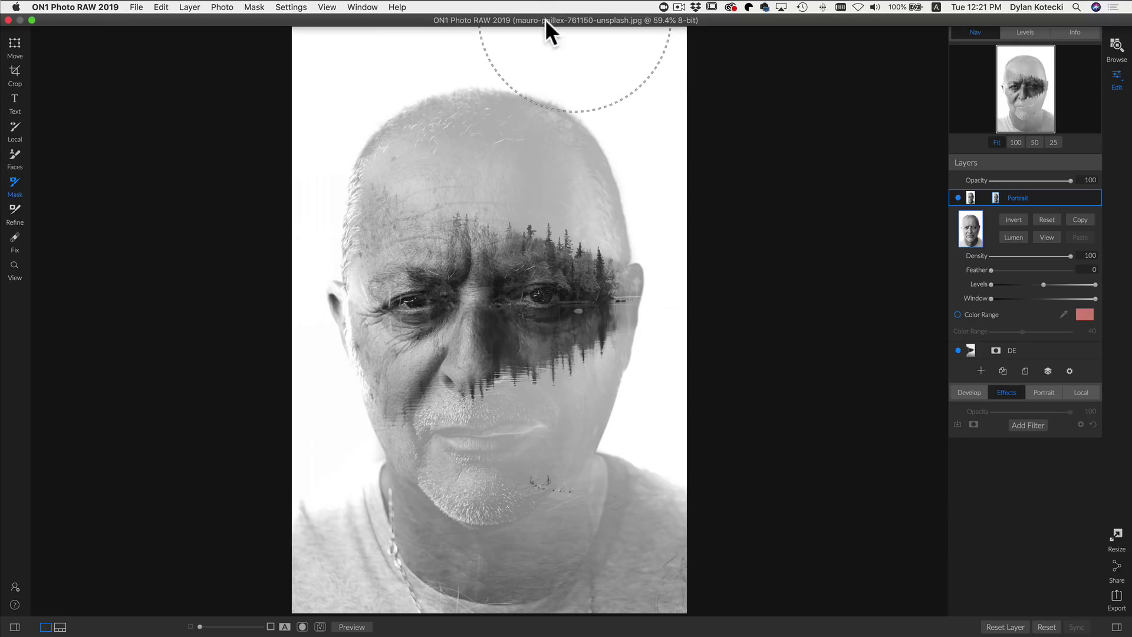
{"action": "mouse_move", "coordinate": [404, 114]}
{"action": "left_mouse_down"}
{"action": "mouse_move", "coordinate": [584, 147]}
{"action": "mouse_move", "coordinate": [706, 200]}
{"action": "mouse_move", "coordinate": [485, 153]}
{"action": "mouse_move", "coordinate": [296, 76]}
{"action": "mouse_move", "coordinate": [342, 38]}
{"action": "mouse_move", "coordinate": [675, 122]}
{"action": "left_mouse_up"}
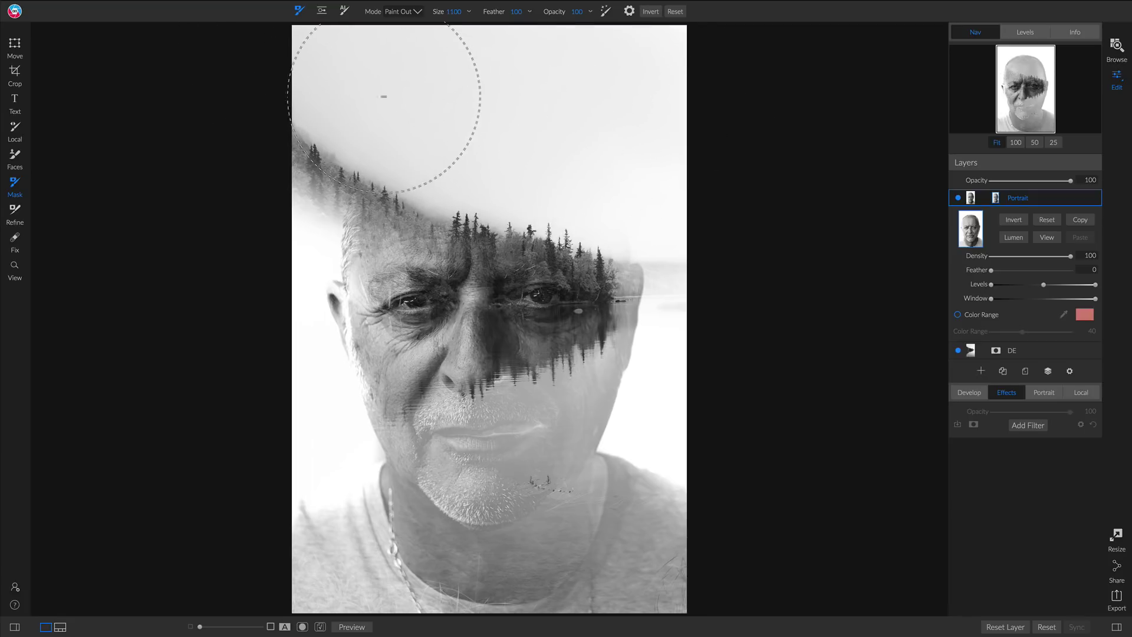
{"action": "left_click_drag", "start_coordinate": [649, 177], "coordinate": [675, 113]}
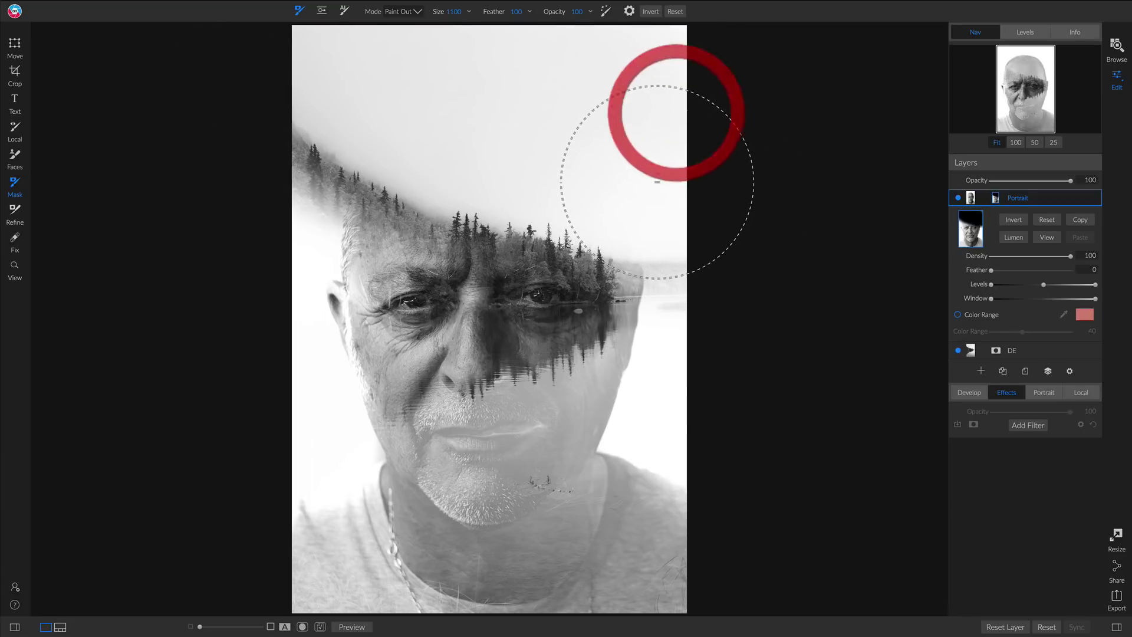
{"action": "mouse_move", "coordinate": [545, 567]}
{"action": "left_mouse_down"}
{"action": "mouse_move", "coordinate": [673, 483]}
{"action": "mouse_move", "coordinate": [552, 531]}
{"action": "mouse_move", "coordinate": [297, 579]}
{"action": "mouse_move", "coordinate": [375, 528]}
{"action": "mouse_move", "coordinate": [758, 354]}
{"action": "mouse_move", "coordinate": [337, 511]}
{"action": "mouse_move", "coordinate": [264, 557]}
{"action": "mouse_move", "coordinate": [531, 457]}
{"action": "mouse_move", "coordinate": [708, 371]}
{"action": "mouse_move", "coordinate": [567, 483]}
{"action": "mouse_move", "coordinate": [309, 562]}
{"action": "left_mouse_up"}
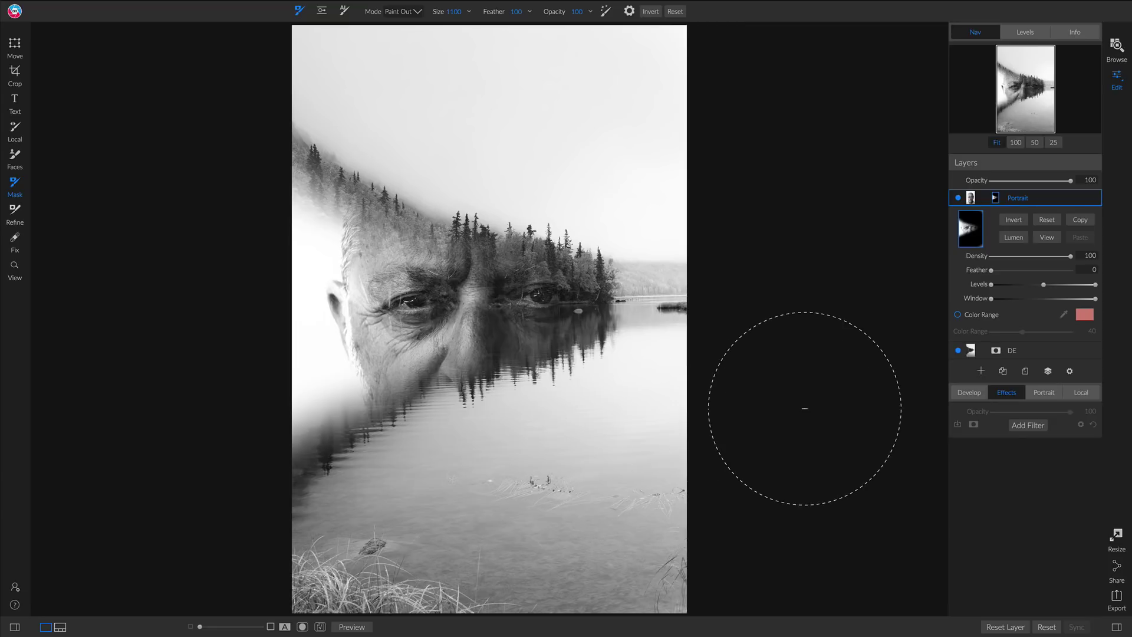
{"action": "left_click", "coordinate": [958, 197]}
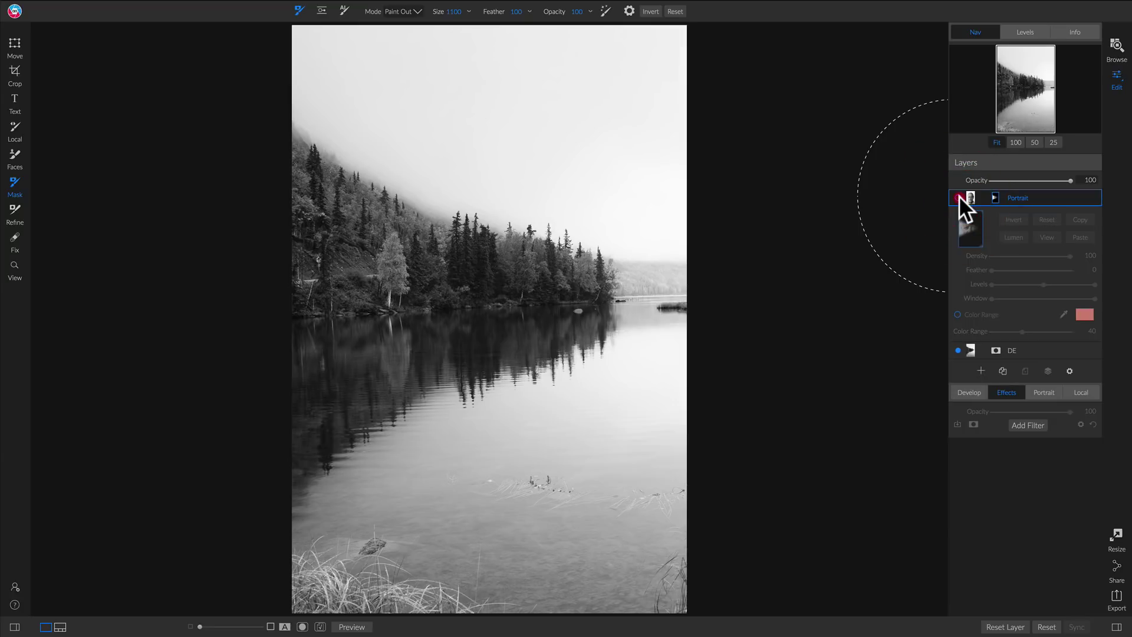
{"action": "left_click", "coordinate": [958, 197]}
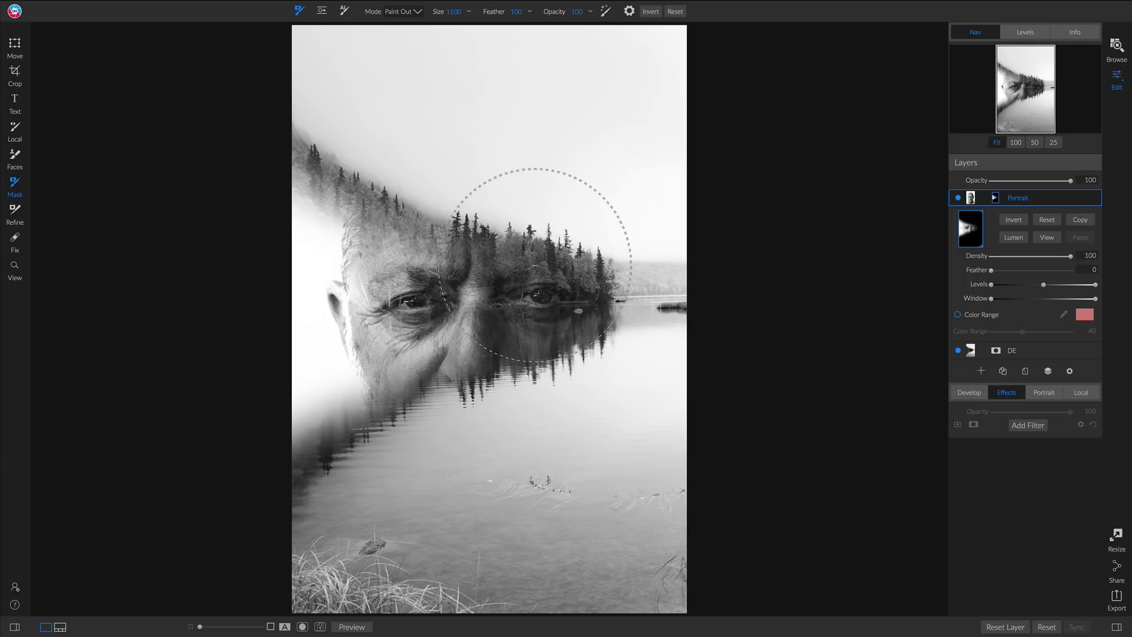
Set the Mask brush opacity to 38 and paint out the man's ear and outer cheek along the image's left edge, reducing the brush size to 700.
{"action": "mouse_move", "coordinate": [576, 26]}
{"action": "left_mouse_down"}
{"action": "mouse_move", "coordinate": [535, 6]}
{"action": "mouse_move", "coordinate": [501, 16]}
{"action": "mouse_move", "coordinate": [510, 14]}
{"action": "left_mouse_up"}
{"action": "mouse_move", "coordinate": [330, 233]}
{"action": "left_mouse_down"}
{"action": "mouse_move", "coordinate": [314, 202]}
{"action": "mouse_move", "coordinate": [291, 448]}
{"action": "mouse_move", "coordinate": [311, 103]}
{"action": "mouse_move", "coordinate": [303, 187]}
{"action": "left_mouse_up"}
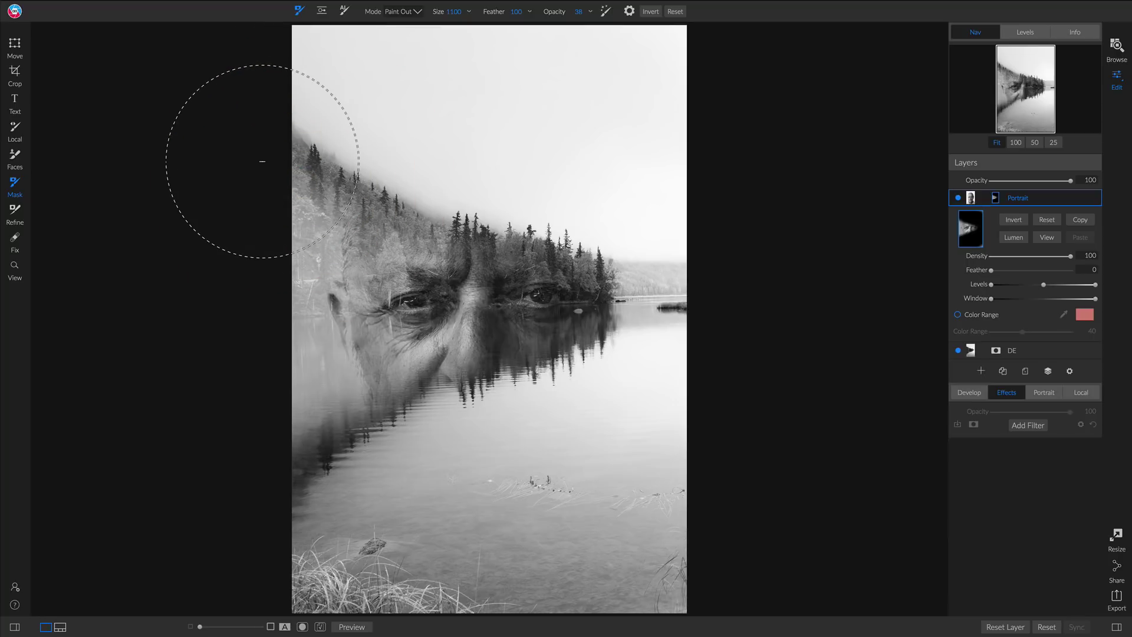
{"action": "key", "text": "bracketleft"}
{"action": "key", "text": "bracketleft"}
{"action": "key", "text": "bracketleft"}
{"action": "key", "text": "bracketleft"}
{"action": "mouse_move", "coordinate": [283, 171]}
{"action": "left_mouse_down"}
{"action": "mouse_move", "coordinate": [298, 377]}
{"action": "mouse_move", "coordinate": [320, 507]}
{"action": "left_mouse_up"}
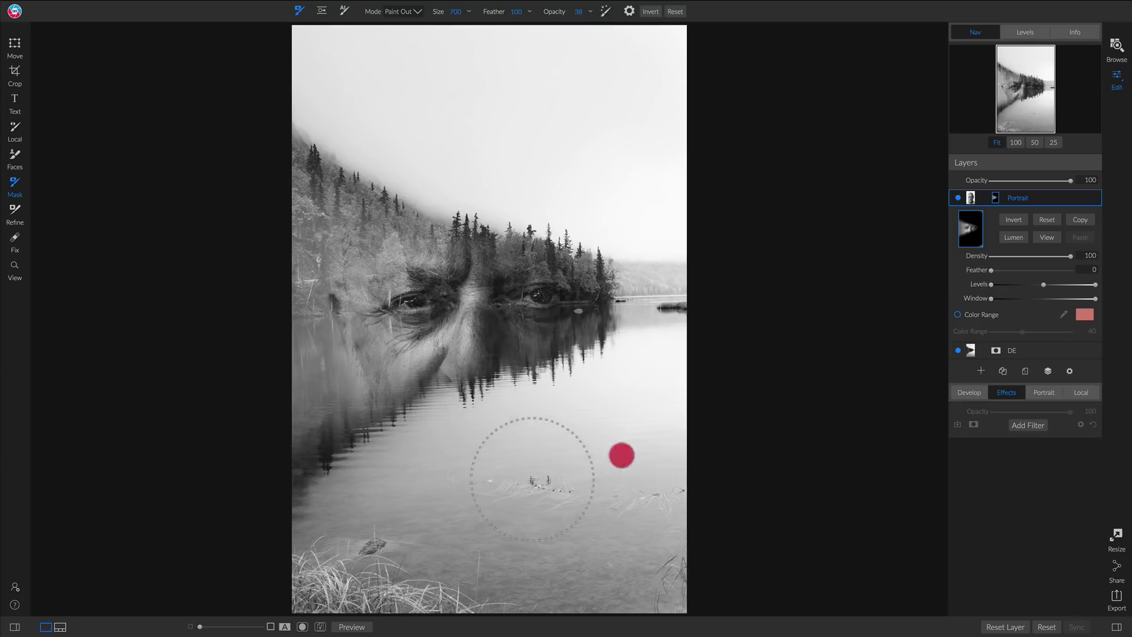
{"action": "left_click_drag", "start_coordinate": [333, 153], "coordinate": [271, 115]}
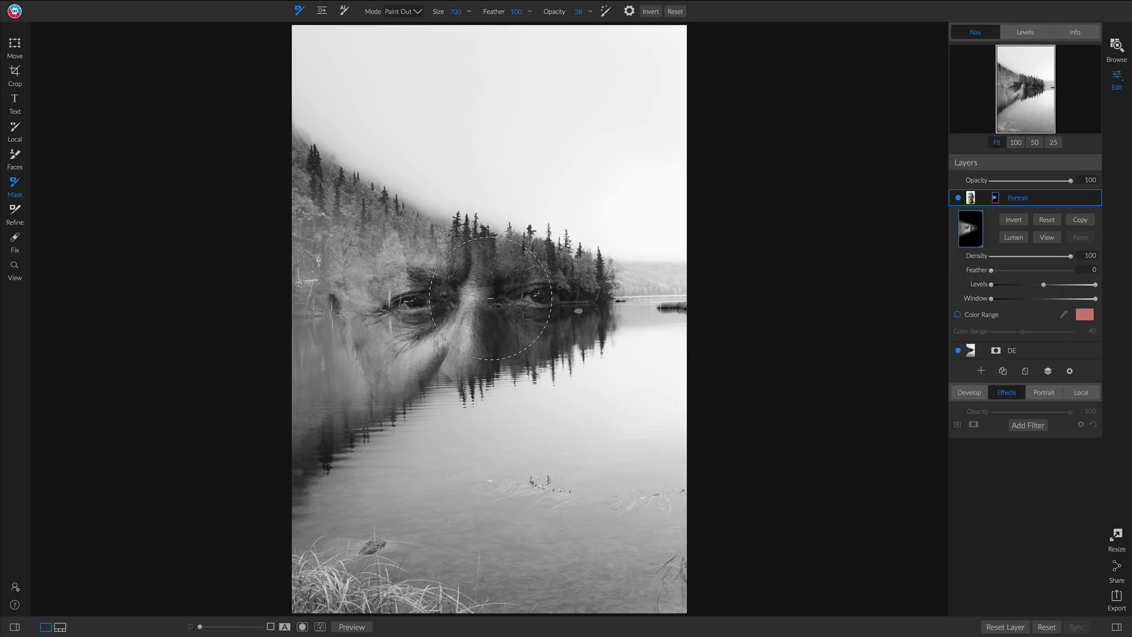
Switch the Mask brush to Paint In at size 400 and restore both of the man's eyes.
{"action": "key", "text": "x"}
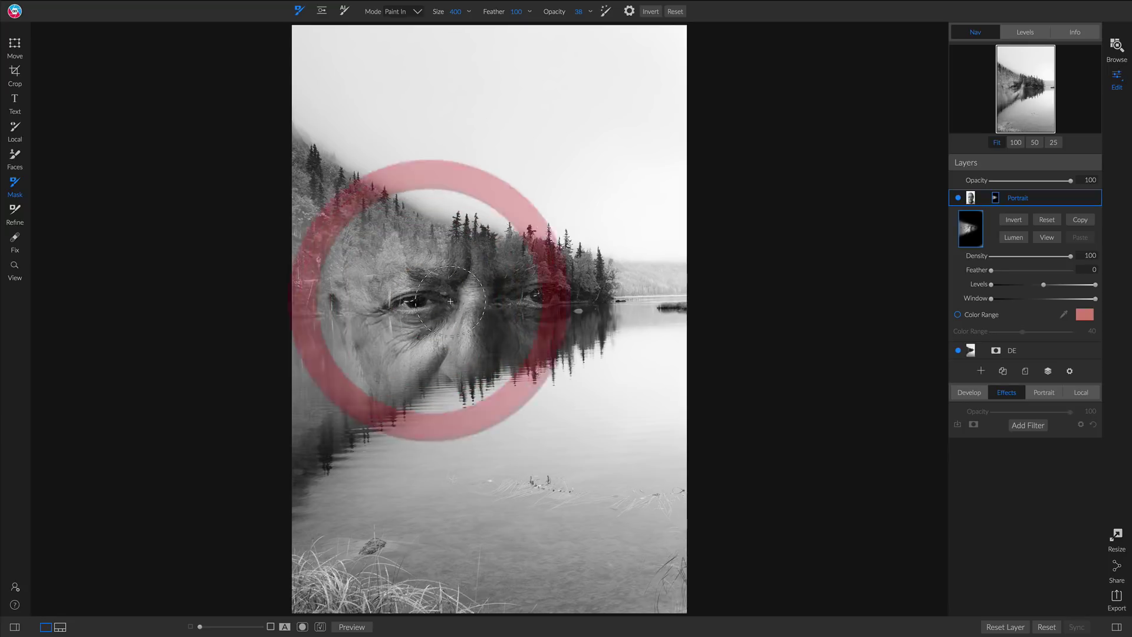
{"action": "left_click", "coordinate": [540, 298]}
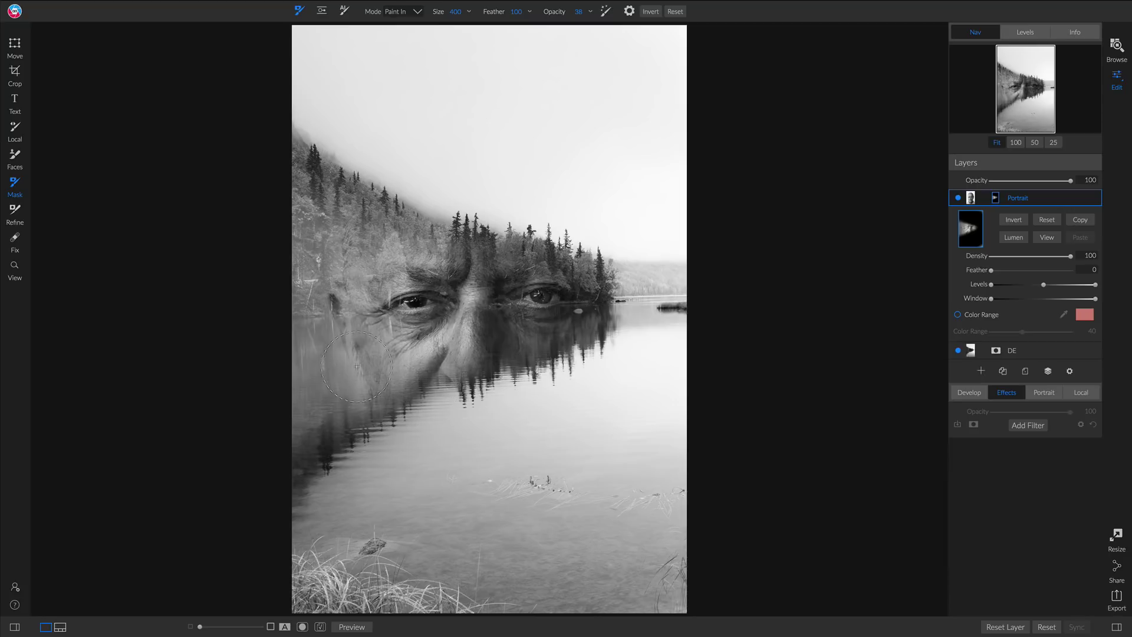
{"action": "left_click", "coordinate": [385, 301]}
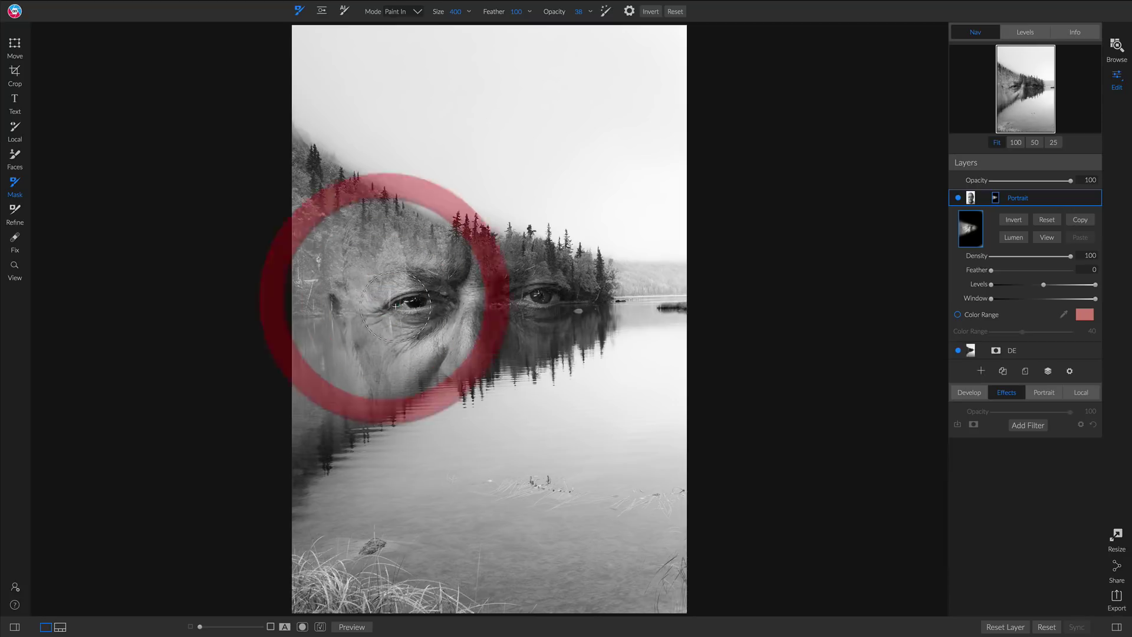
{"action": "left_click", "coordinate": [530, 313]}
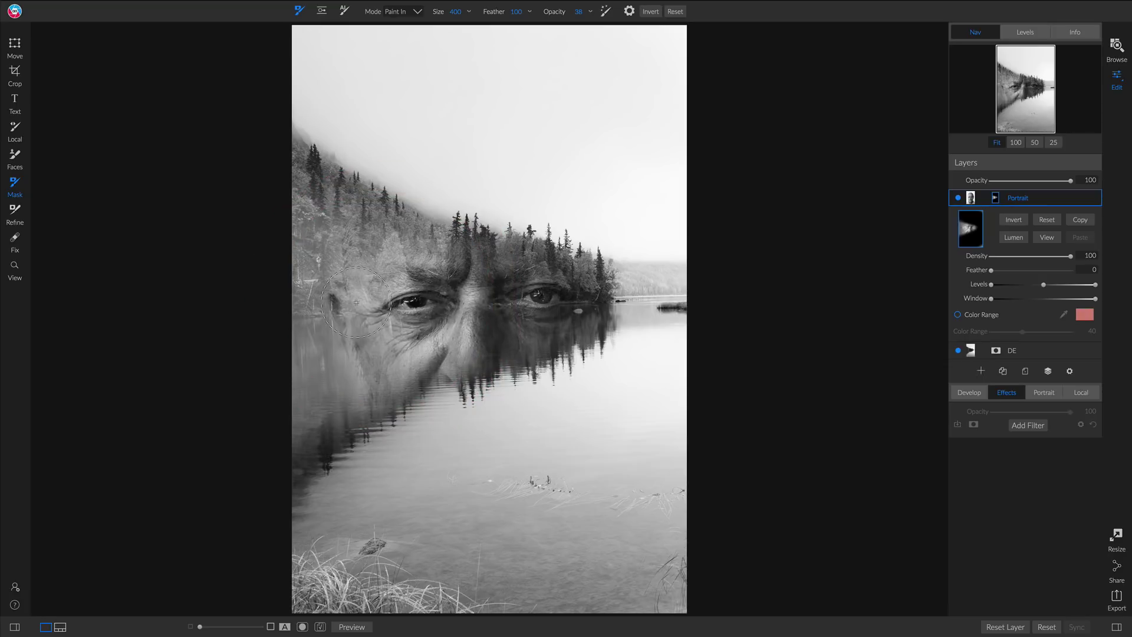
Paint out more of the man's temple, ear and cheek on the Portrait mask with the size 400 brush at opacity 38.
{"action": "mouse_move", "coordinate": [335, 239]}
{"action": "left_mouse_down"}
{"action": "mouse_move", "coordinate": [352, 442]}
{"action": "mouse_move", "coordinate": [342, 288]}
{"action": "mouse_move", "coordinate": [316, 207]}
{"action": "mouse_move", "coordinate": [282, 448]}
{"action": "left_mouse_up"}
{"action": "left_click", "coordinate": [291, 483]}
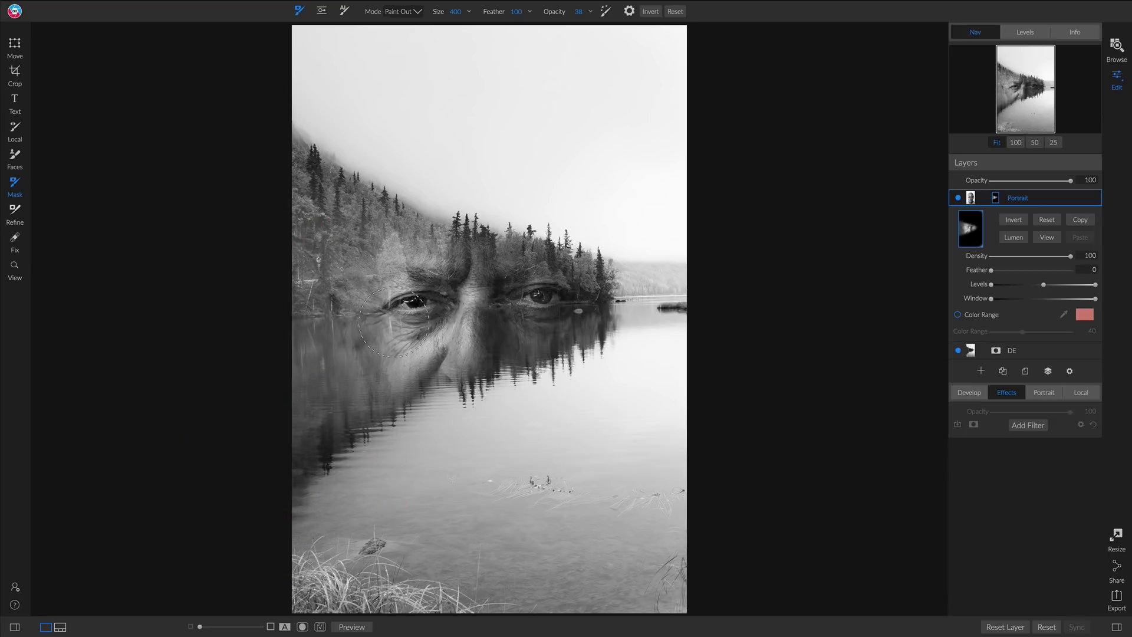
{"action": "mouse_move", "coordinate": [400, 373]}
{"action": "left_mouse_down"}
{"action": "mouse_move", "coordinate": [329, 369]}
{"action": "mouse_move", "coordinate": [374, 361]}
{"action": "mouse_move", "coordinate": [374, 351]}
{"action": "left_mouse_up"}
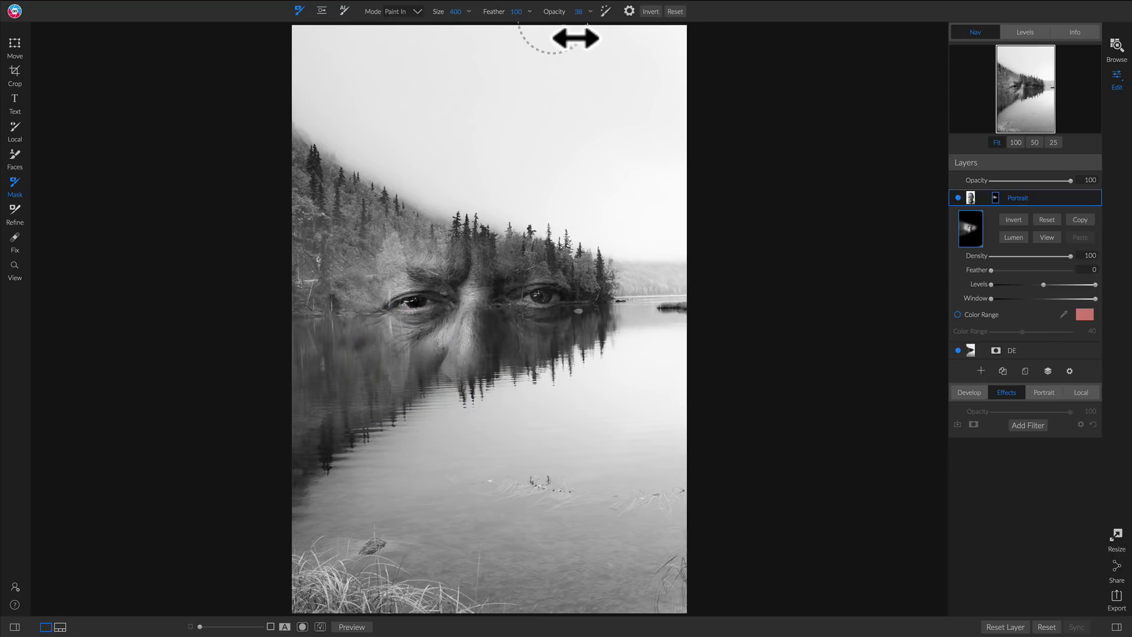
Set the Mask brush to Paint In at opacity 29, partly restore the man's temple, ear and cheek, and compare with the Portrait layer hidden.
{"action": "left_click_drag", "start_coordinate": [577, 39], "coordinate": [559, 38]}
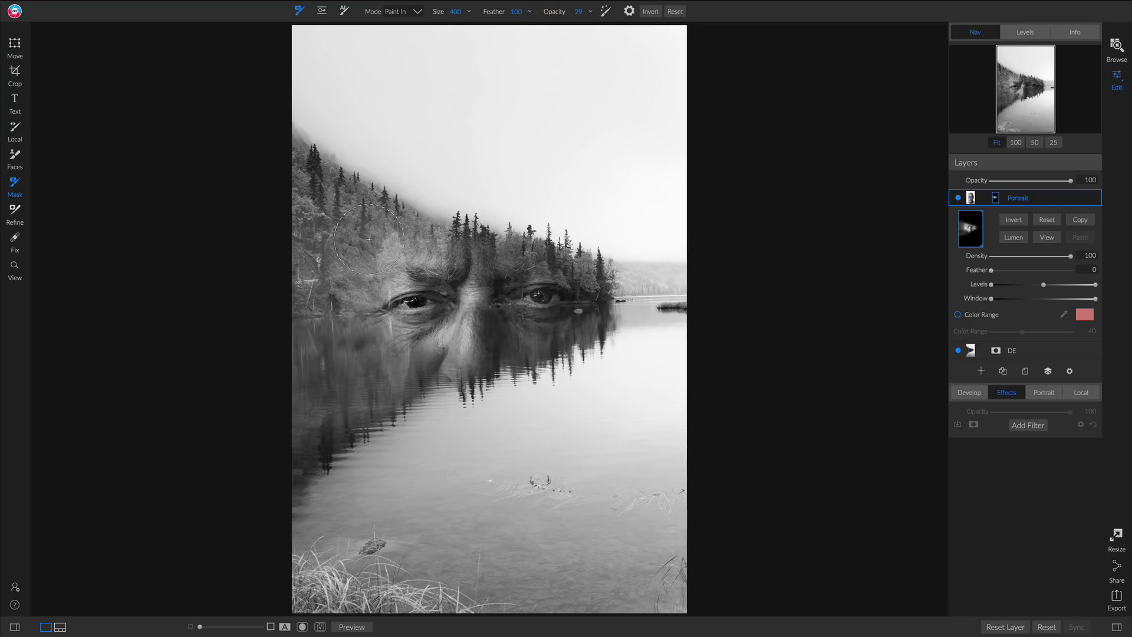
{"action": "mouse_move", "coordinate": [357, 282]}
{"action": "left_mouse_down"}
{"action": "mouse_move", "coordinate": [369, 343]}
{"action": "mouse_move", "coordinate": [359, 371]}
{"action": "mouse_move", "coordinate": [348, 263]}
{"action": "mouse_move", "coordinate": [387, 232]}
{"action": "mouse_move", "coordinate": [305, 170]}
{"action": "mouse_move", "coordinate": [314, 182]}
{"action": "mouse_move", "coordinate": [296, 498]}
{"action": "mouse_move", "coordinate": [330, 439]}
{"action": "left_mouse_up"}
{"action": "left_click_drag", "start_coordinate": [437, 354], "coordinate": [463, 349]}
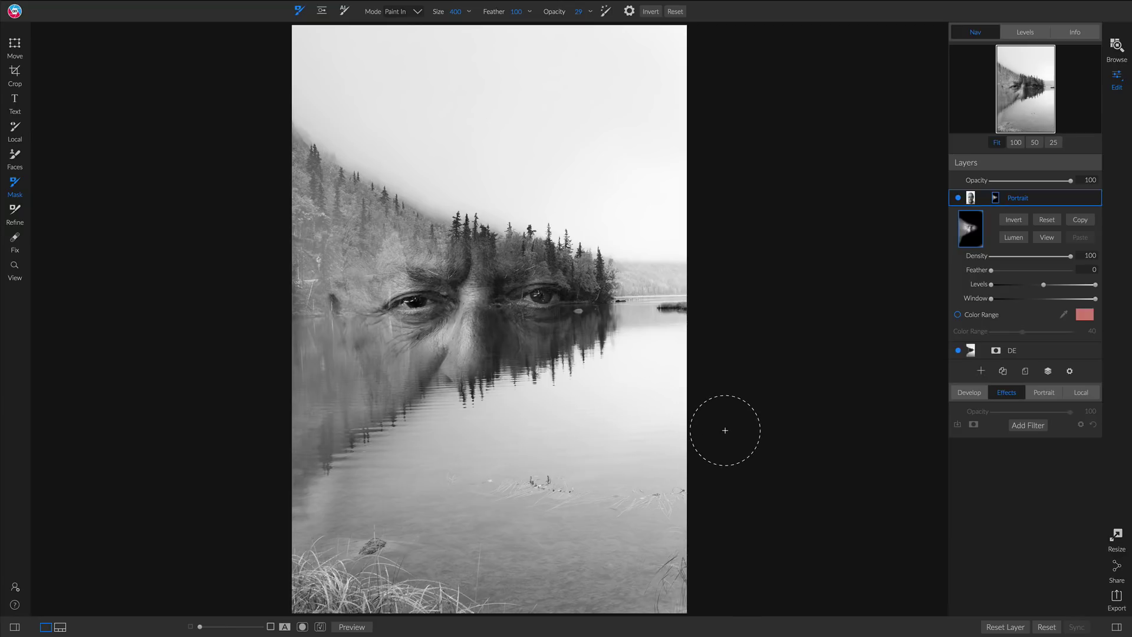
{"action": "left_click", "coordinate": [958, 197]}
{"action": "left_click", "coordinate": [957, 197]}
Set the Mask brush to Paint Out at opacity 100 and clear the light patches in the Portrait mask's upper-right and lower-right corners while viewing the mask.
{"action": "left_click", "coordinate": [1047, 234]}
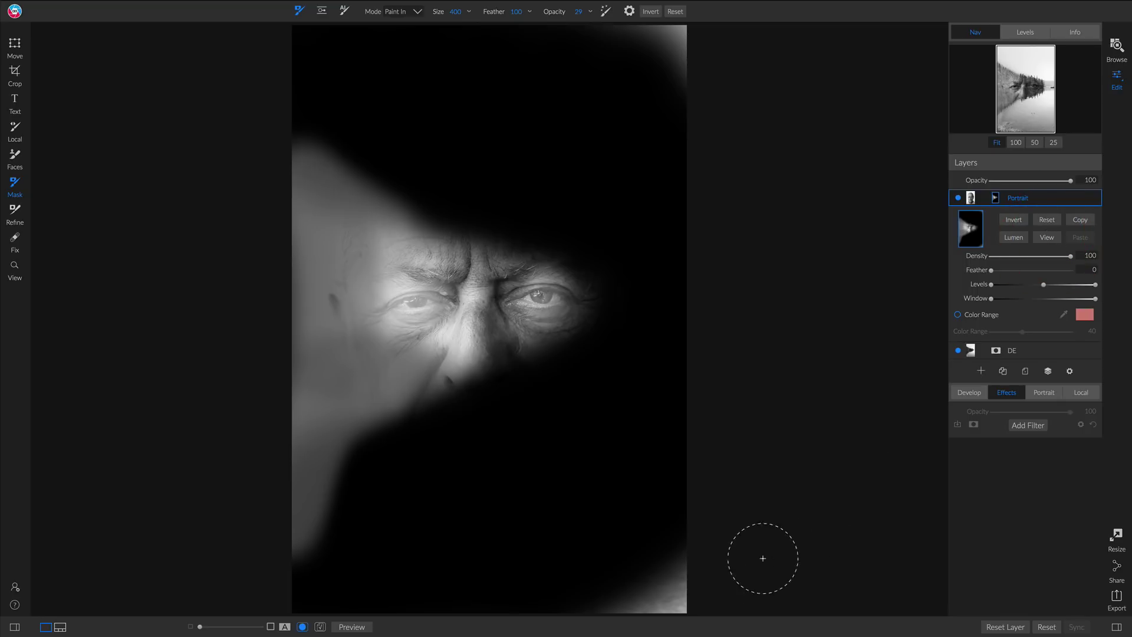
{"action": "key", "text": "x"}
{"action": "left_click_drag", "start_coordinate": [580, 29], "coordinate": [750, 40]}
{"action": "left_click", "coordinate": [1046, 233]}
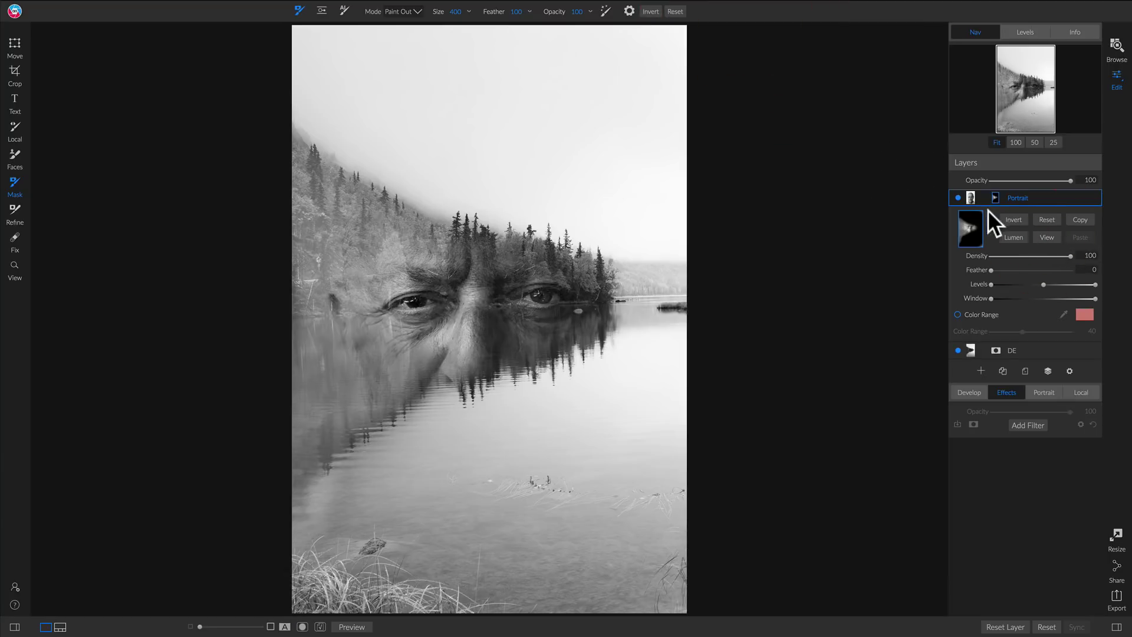
{"action": "left_click", "coordinate": [957, 197]}
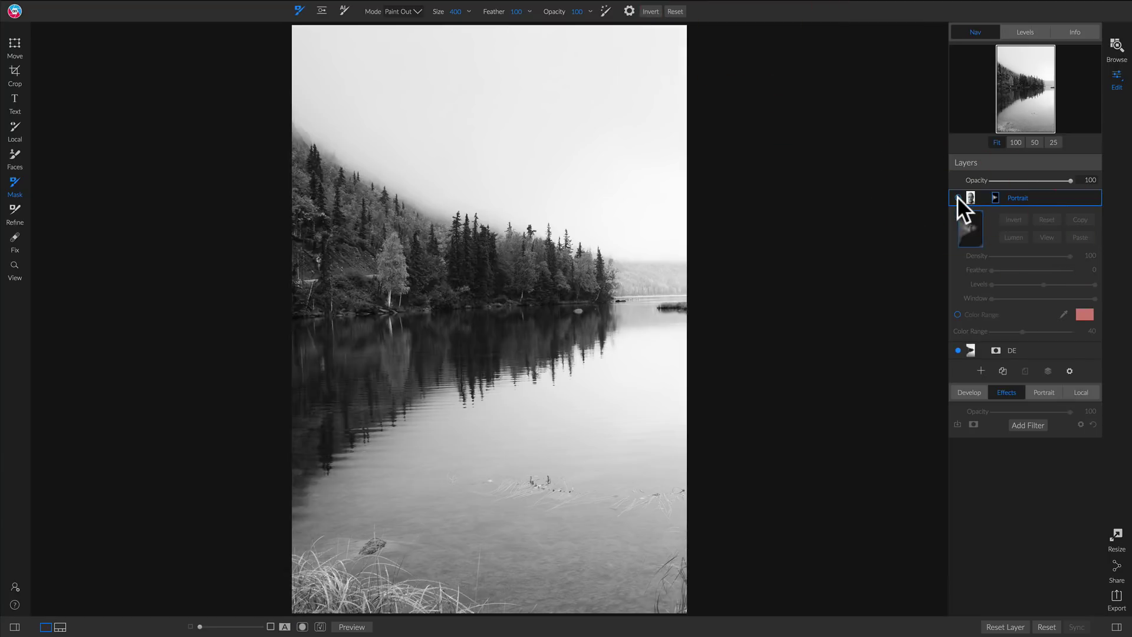
{"action": "left_click", "coordinate": [958, 197]}
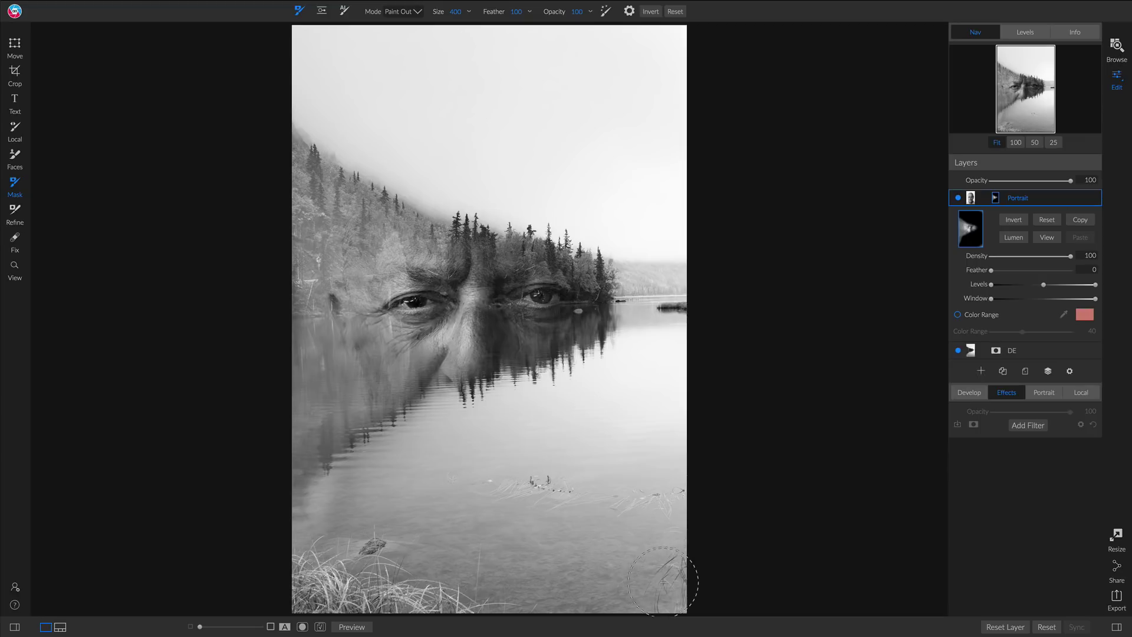
{"action": "left_click", "coordinate": [1052, 234]}
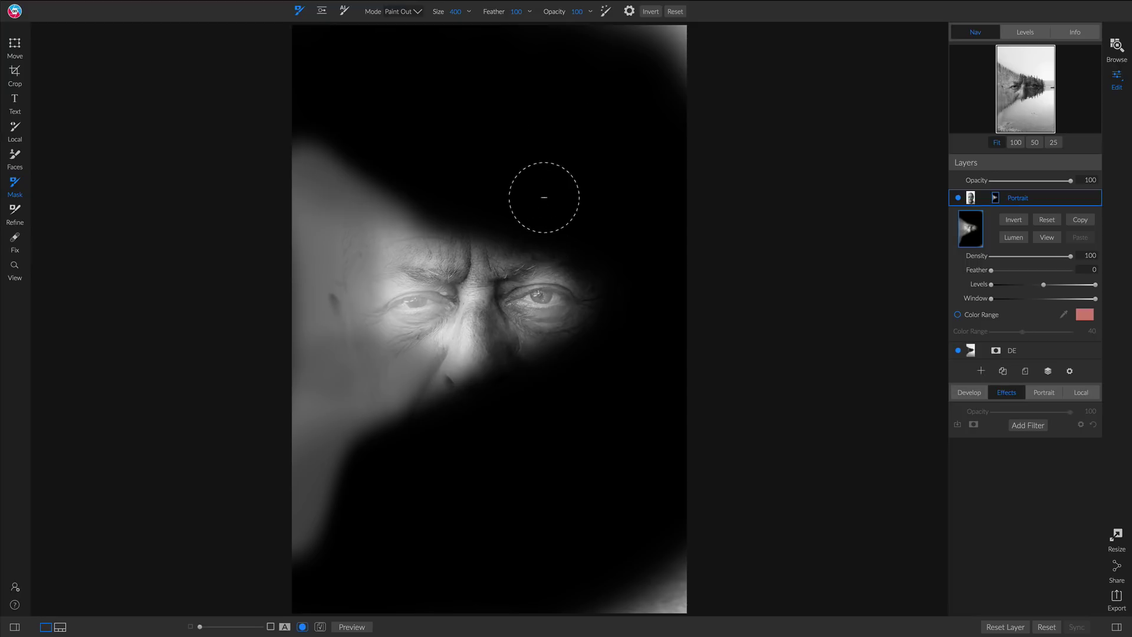
{"action": "left_click", "coordinate": [678, 69]}
{"action": "mouse_move", "coordinate": [678, 69]}
{"action": "left_mouse_down"}
{"action": "mouse_move", "coordinate": [662, 43]}
{"action": "mouse_move", "coordinate": [538, 18]}
{"action": "mouse_move", "coordinate": [705, 47]}
{"action": "mouse_move", "coordinate": [728, 341]}
{"action": "mouse_move", "coordinate": [684, 558]}
{"action": "left_mouse_up"}
{"action": "left_click_drag", "start_coordinate": [676, 597], "coordinate": [595, 607]}
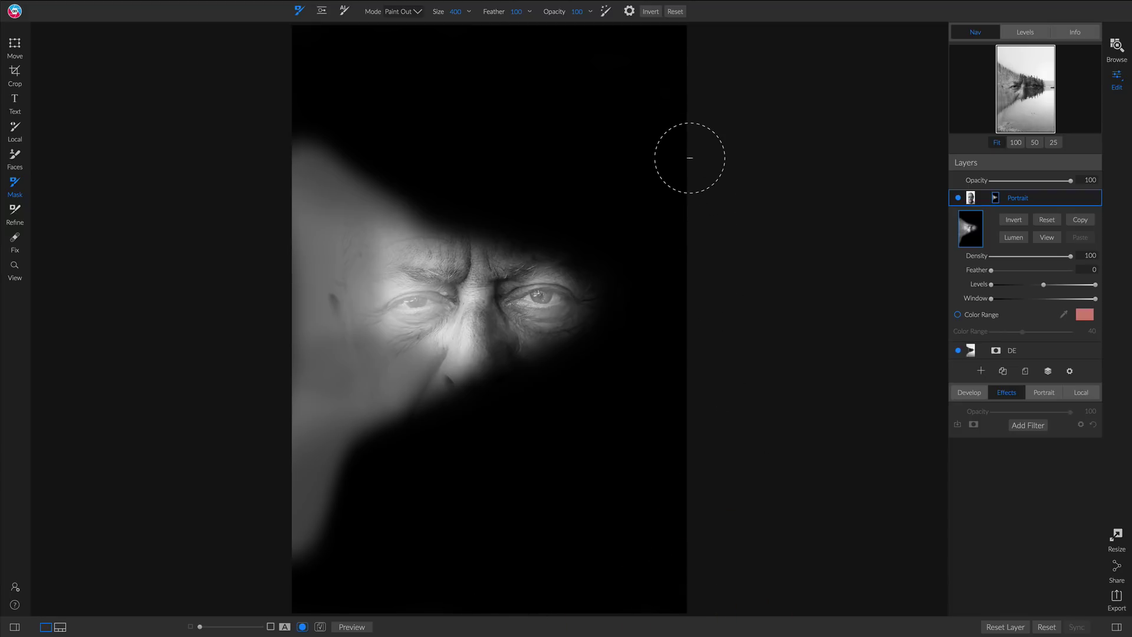
{"action": "left_click", "coordinate": [1046, 237]}
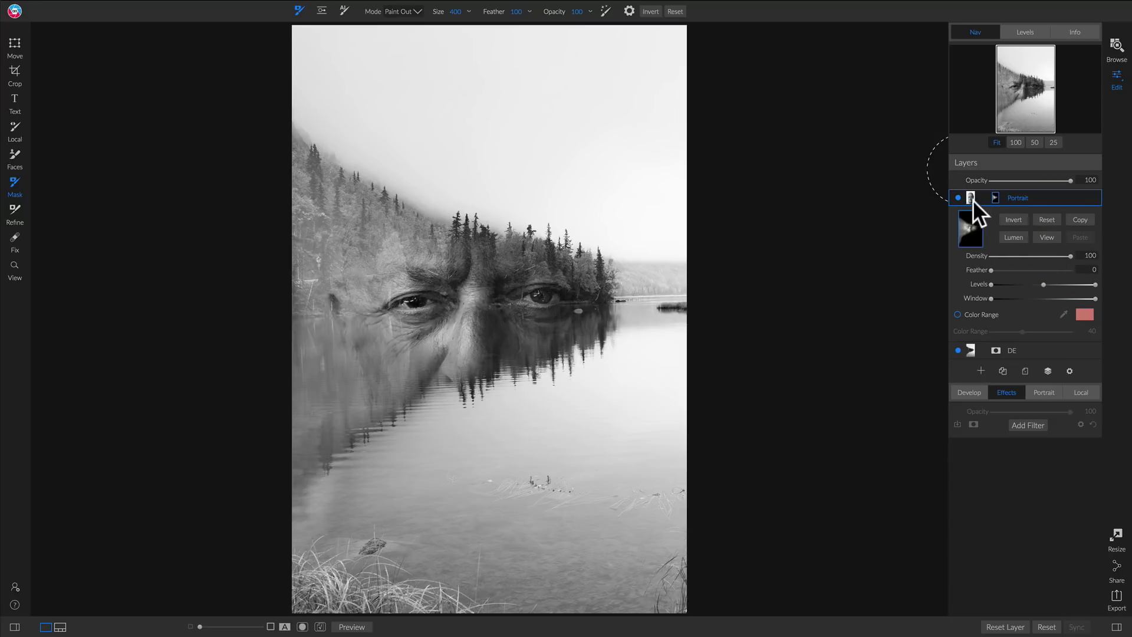
{"action": "left_click", "coordinate": [957, 198]}
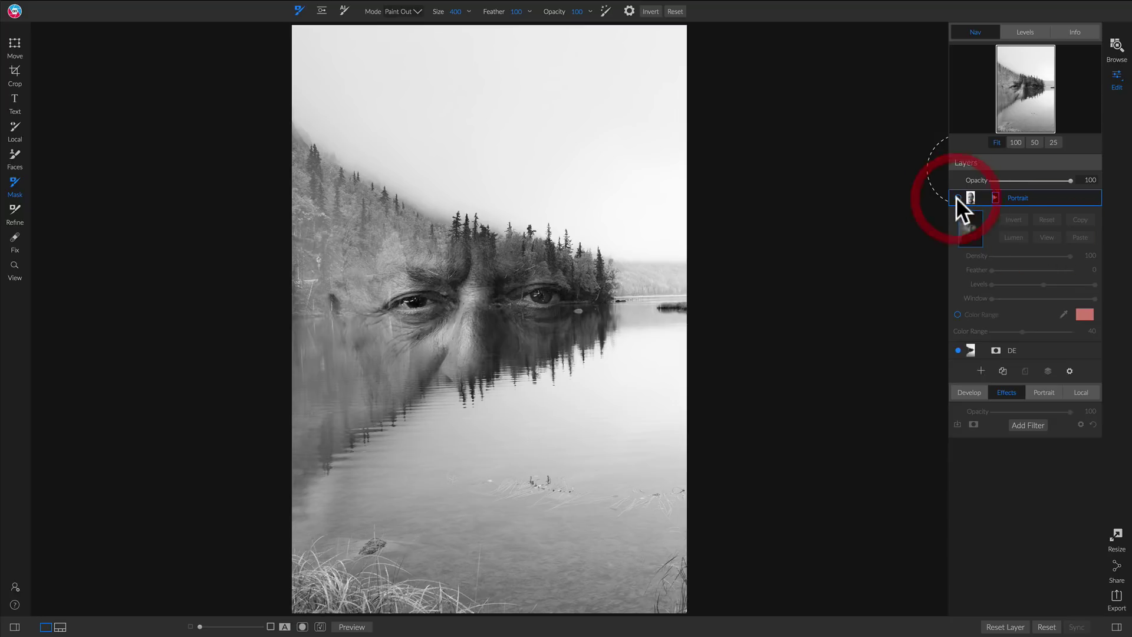
{"action": "left_click", "coordinate": [958, 198]}
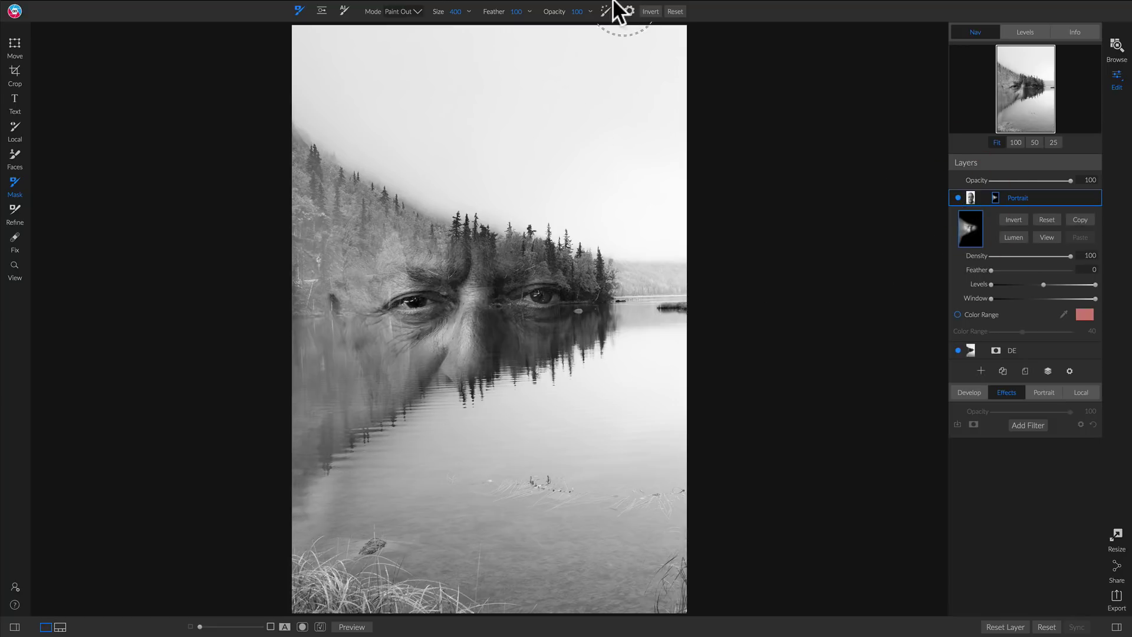
Set the Mask brush opacity to 30 and paint out the portrait along the lower edge of the hillside reflection.
{"action": "mouse_move", "coordinate": [548, 11]}
{"action": "left_mouse_down"}
{"action": "mouse_move", "coordinate": [459, 22]}
{"action": "mouse_move", "coordinate": [481, 20]}
{"action": "left_mouse_up"}
{"action": "mouse_move", "coordinate": [309, 529]}
{"action": "left_mouse_down"}
{"action": "mouse_move", "coordinate": [333, 495]}
{"action": "mouse_move", "coordinate": [318, 510]}
{"action": "mouse_move", "coordinate": [340, 576]}
{"action": "mouse_move", "coordinate": [386, 536]}
{"action": "mouse_move", "coordinate": [353, 551]}
{"action": "mouse_move", "coordinate": [313, 516]}
{"action": "mouse_move", "coordinate": [392, 431]}
{"action": "left_mouse_up"}
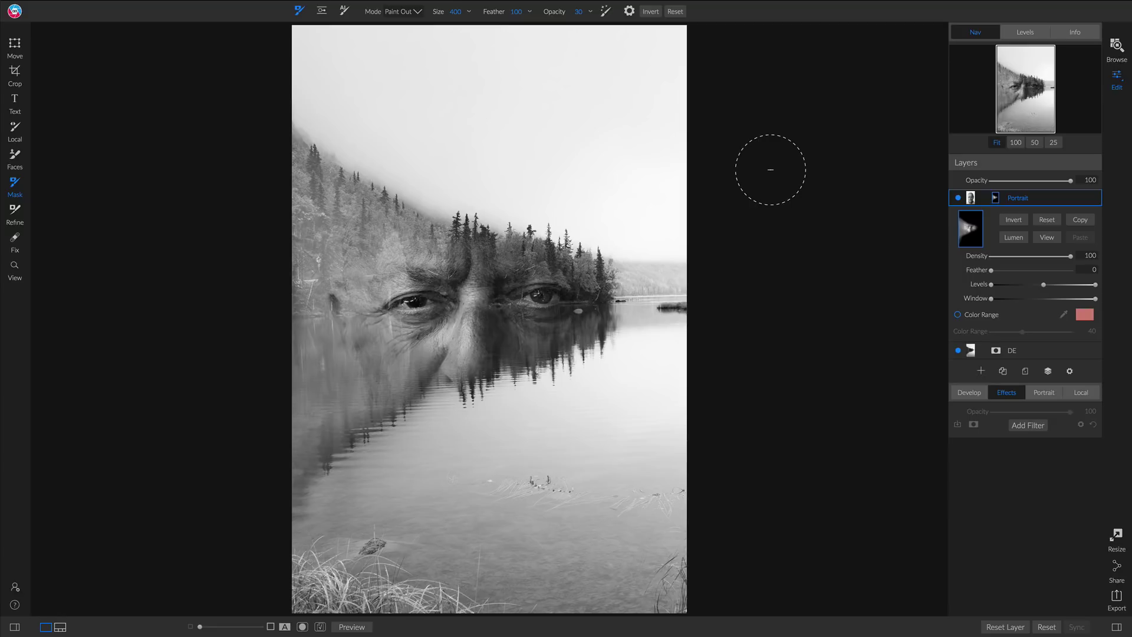
Set up a portrait crop with the 4x5 (8x10) ratio and tighten the crop frame slightly.
{"action": "key", "text": "d"}
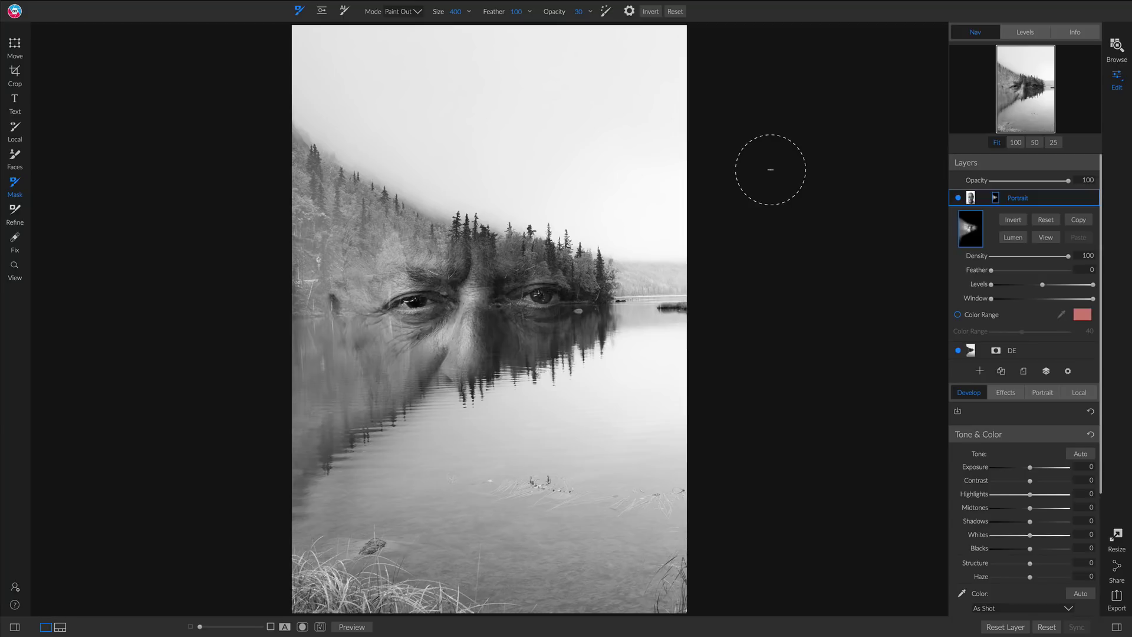
{"action": "key", "text": "c"}
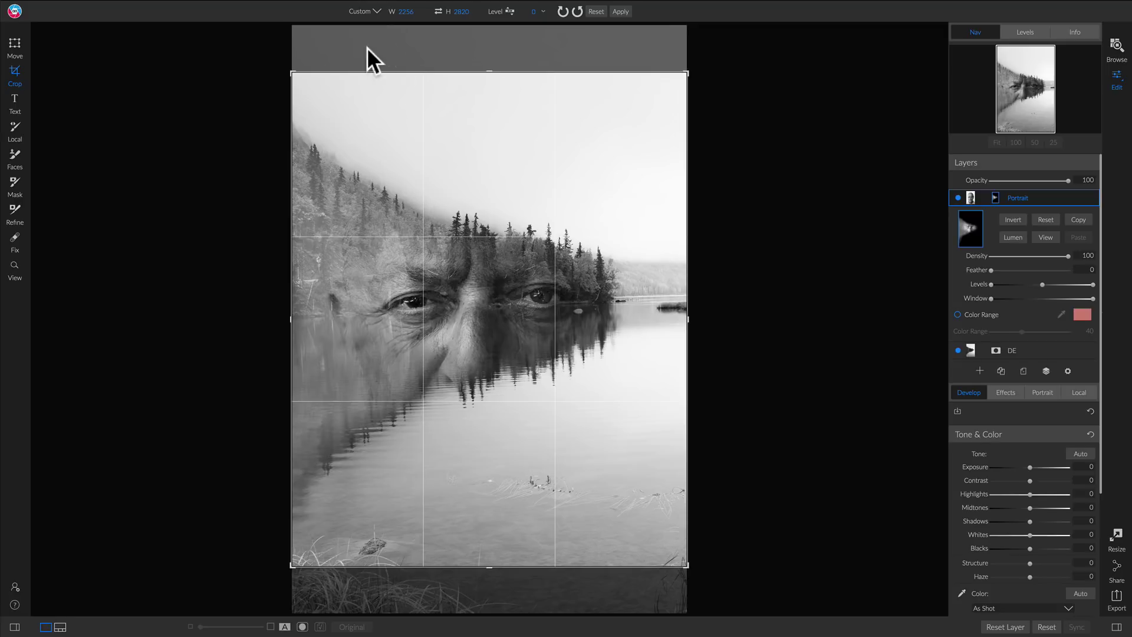
{"action": "left_click", "coordinate": [373, 8]}
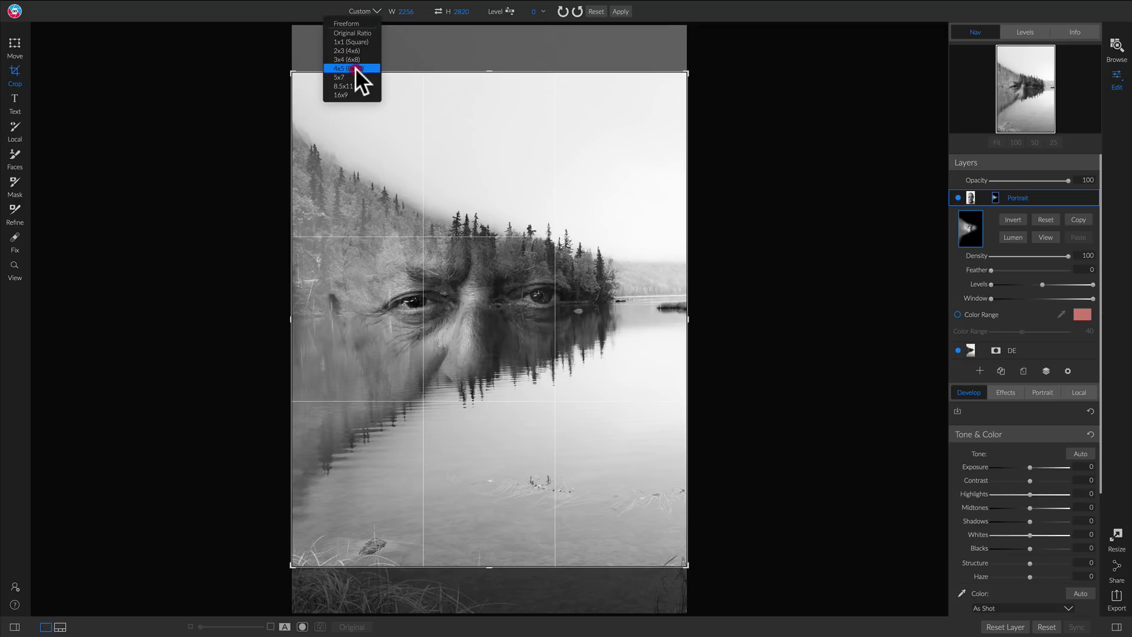
{"action": "left_click", "coordinate": [355, 67]}
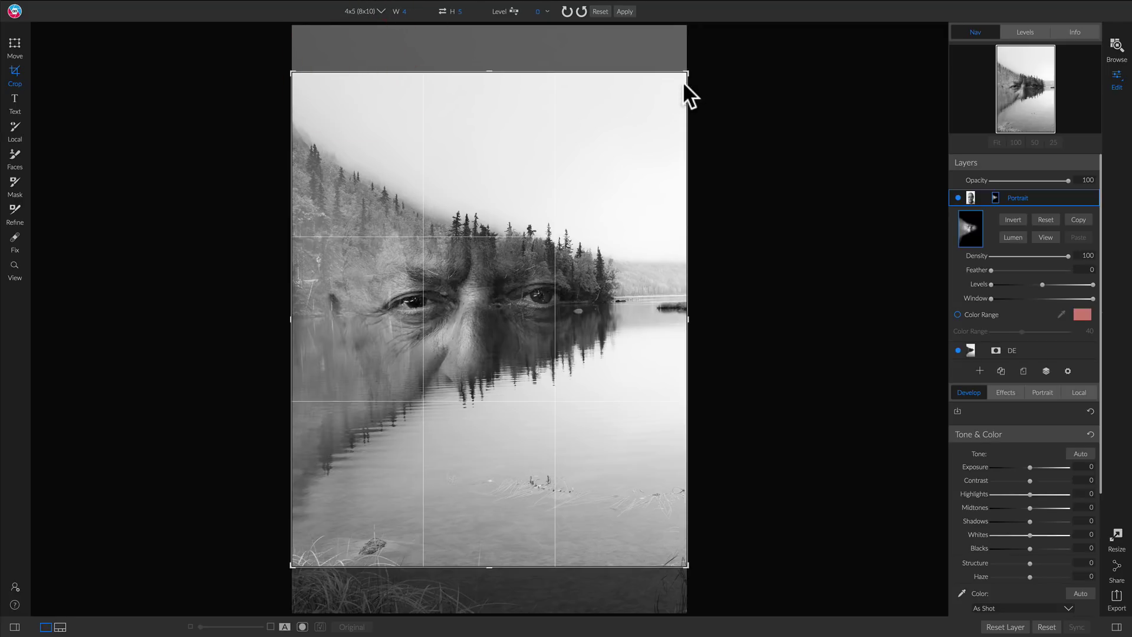
{"action": "mouse_move", "coordinate": [684, 73]}
{"action": "left_mouse_down"}
{"action": "mouse_move", "coordinate": [689, 88]}
{"action": "mouse_move", "coordinate": [686, 78]}
{"action": "left_mouse_up"}
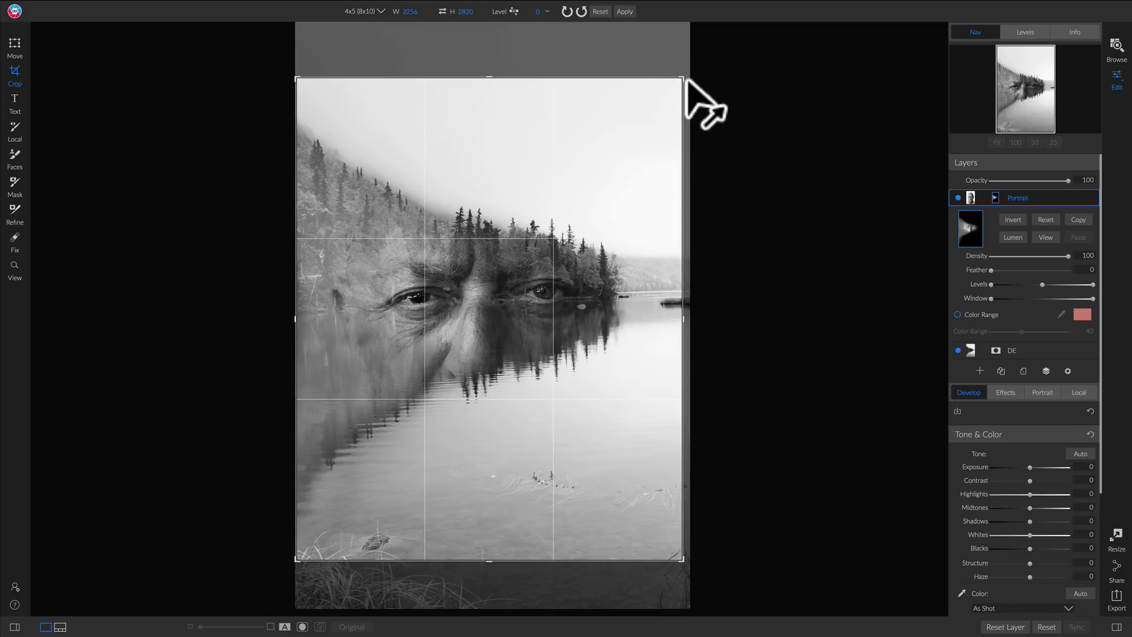
Try the 4x5 crop frame in landscape orientation and return it to portrait.
{"action": "left_click", "coordinate": [442, 11]}
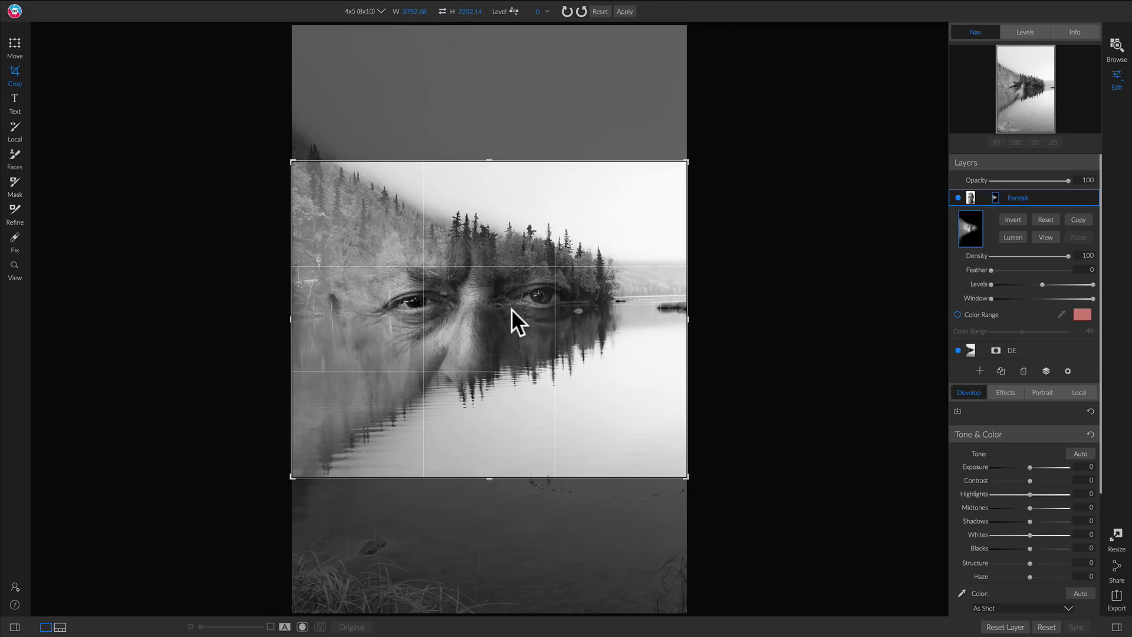
{"action": "mouse_move", "coordinate": [511, 310]}
{"action": "left_mouse_down"}
{"action": "mouse_move", "coordinate": [495, 265]}
{"action": "mouse_move", "coordinate": [510, 265]}
{"action": "mouse_move", "coordinate": [510, 291]}
{"action": "left_mouse_up"}
{"action": "left_click", "coordinate": [442, 11]}
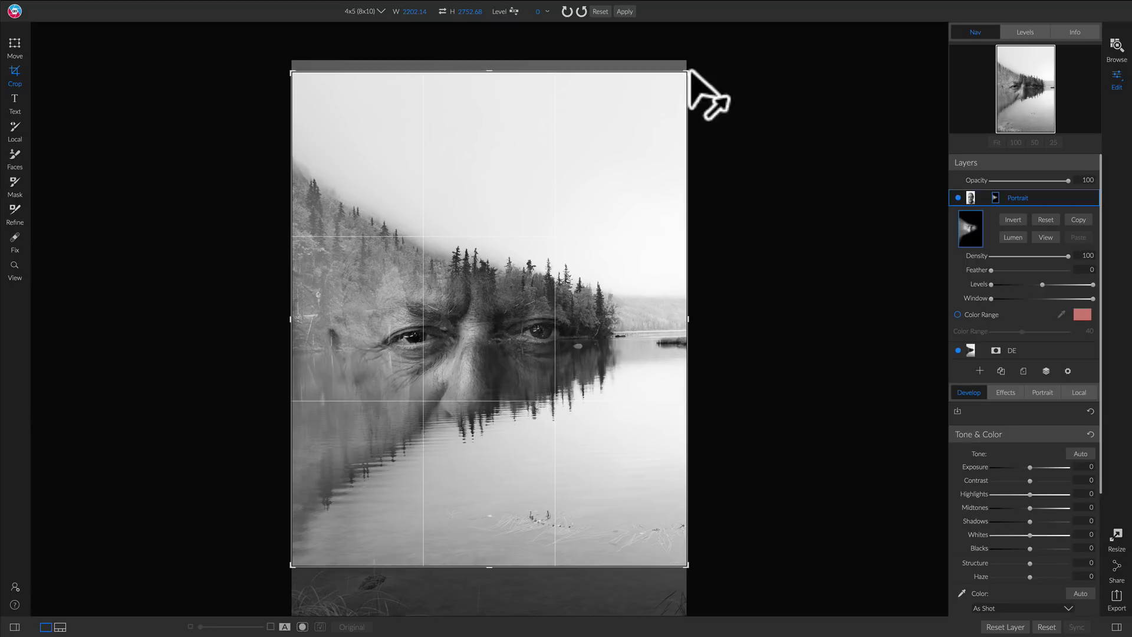
Shrink the crop frame to about 2162 x 2702, reposition the image to trim the sky and grassy foreground, and apply the crop.
{"action": "left_click_drag", "start_coordinate": [687, 75], "coordinate": [679, 83]}
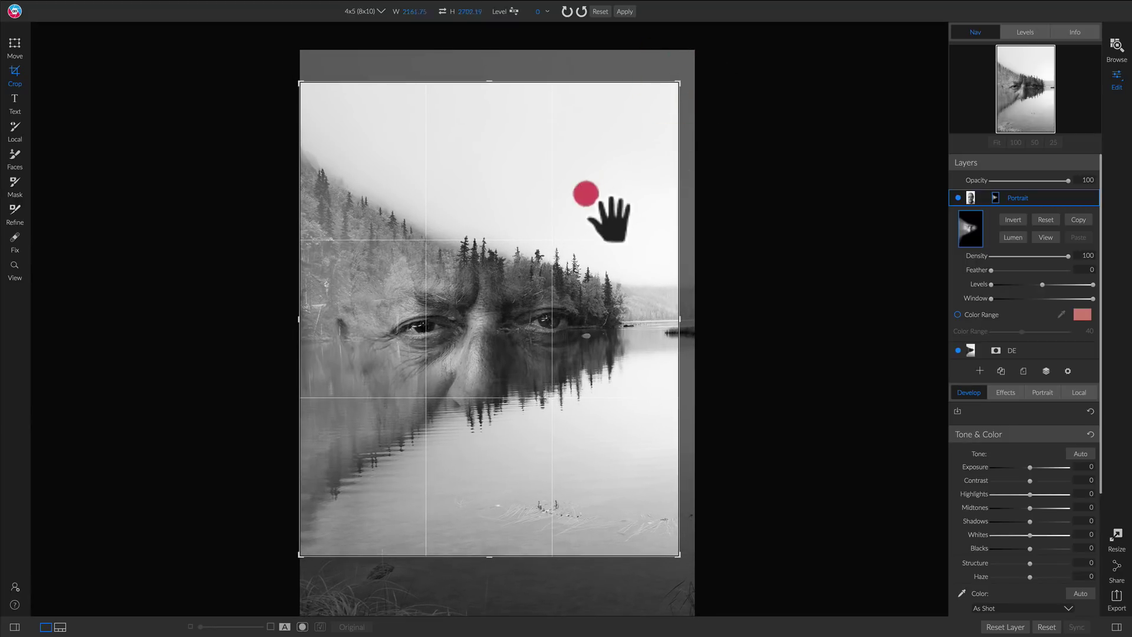
{"action": "left_click_drag", "start_coordinate": [608, 219], "coordinate": [568, 236]}
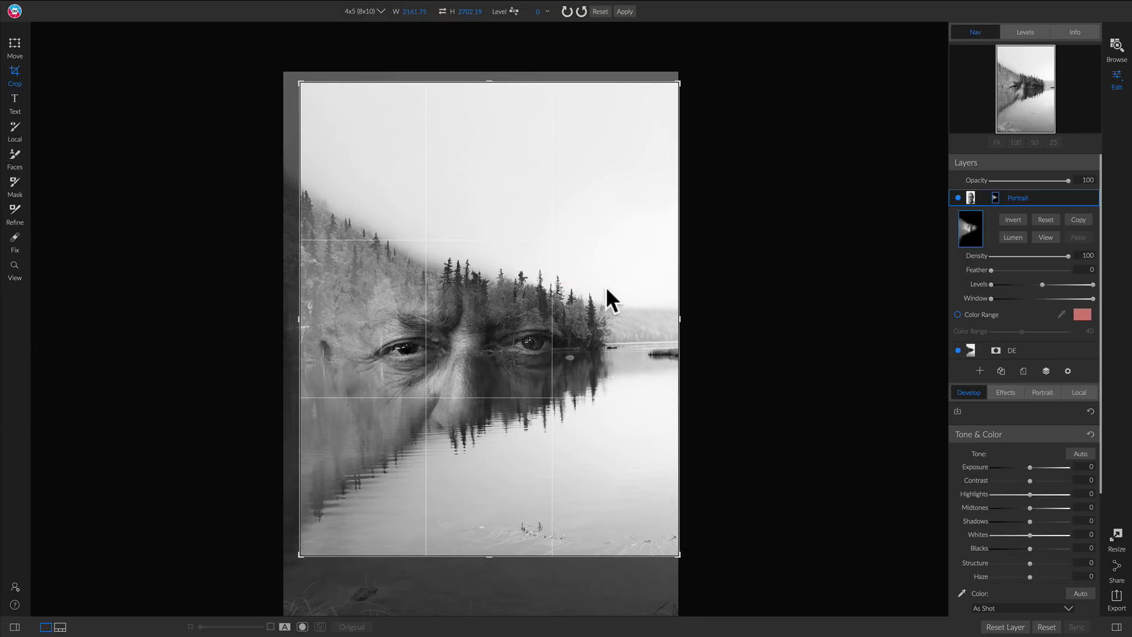
{"action": "left_click_drag", "start_coordinate": [505, 328], "coordinate": [507, 310]}
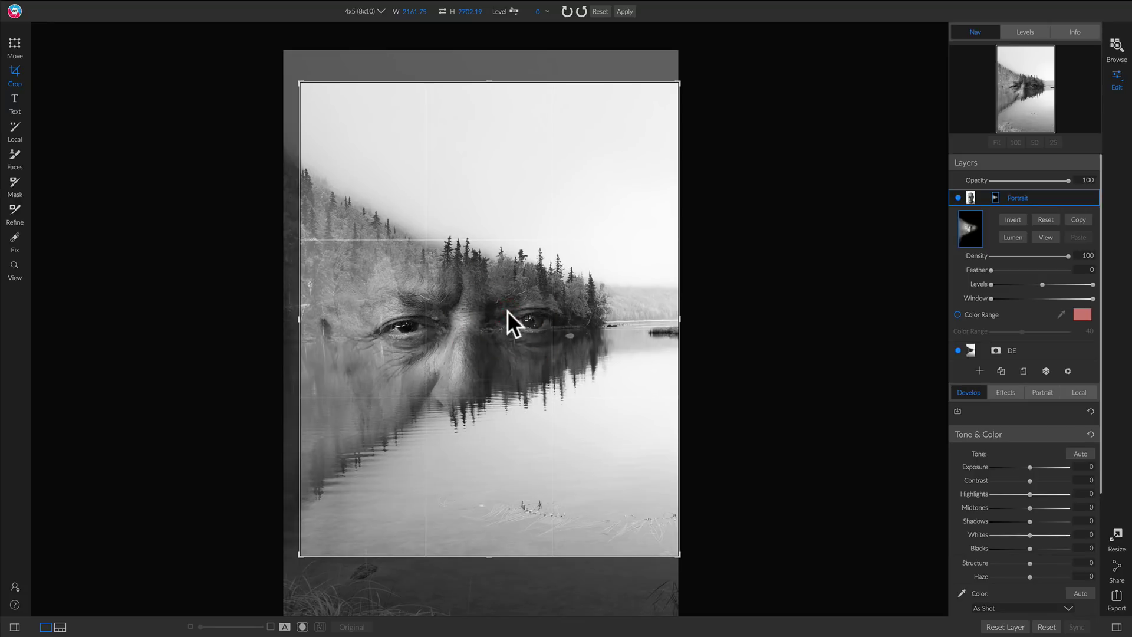
{"action": "key", "text": "z"}
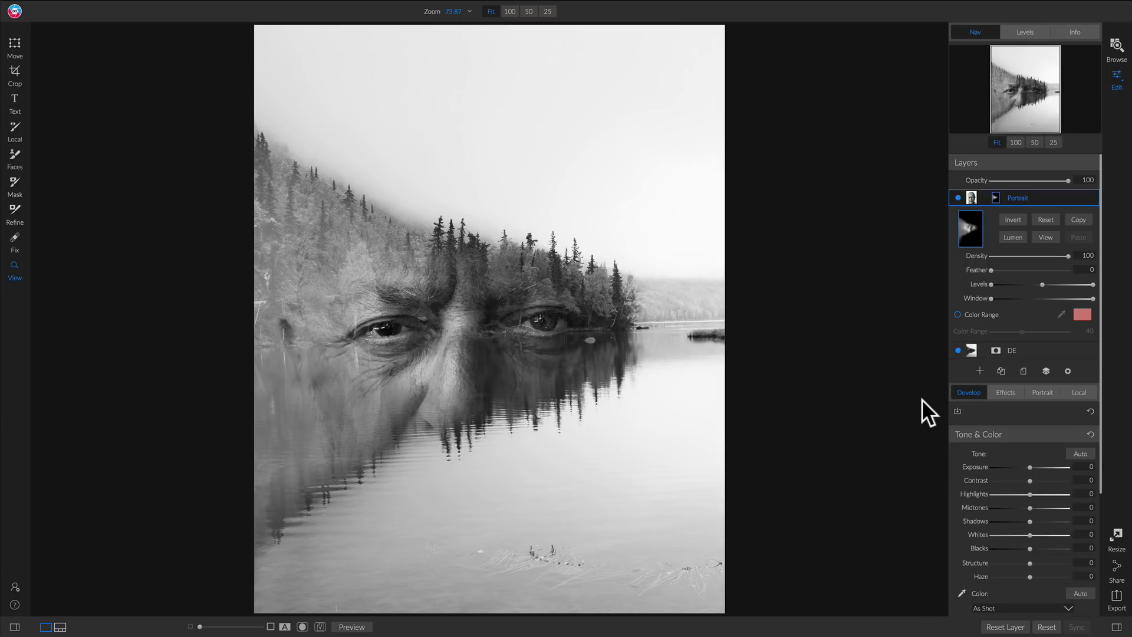
Add the Birds-PNG-Photo (1).png flock of small dark birds from the Birds folder as a layer.
{"action": "left_click", "coordinate": [979, 368]}
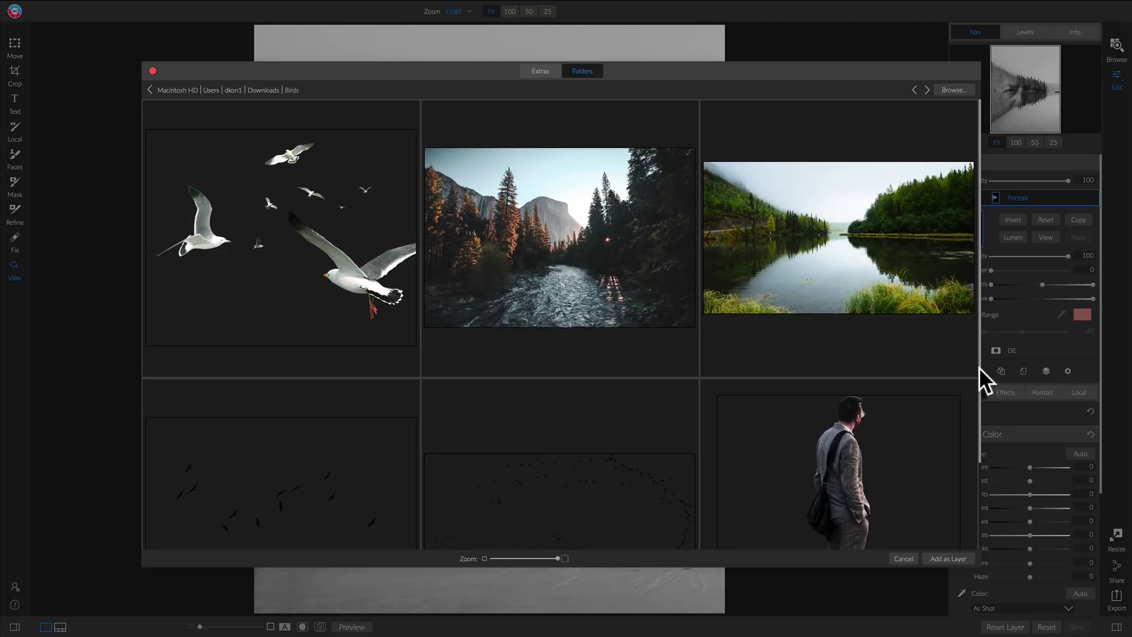
{"action": "scroll", "coordinate": [590, 367], "scroll_direction": "down", "scroll_amount": 3}
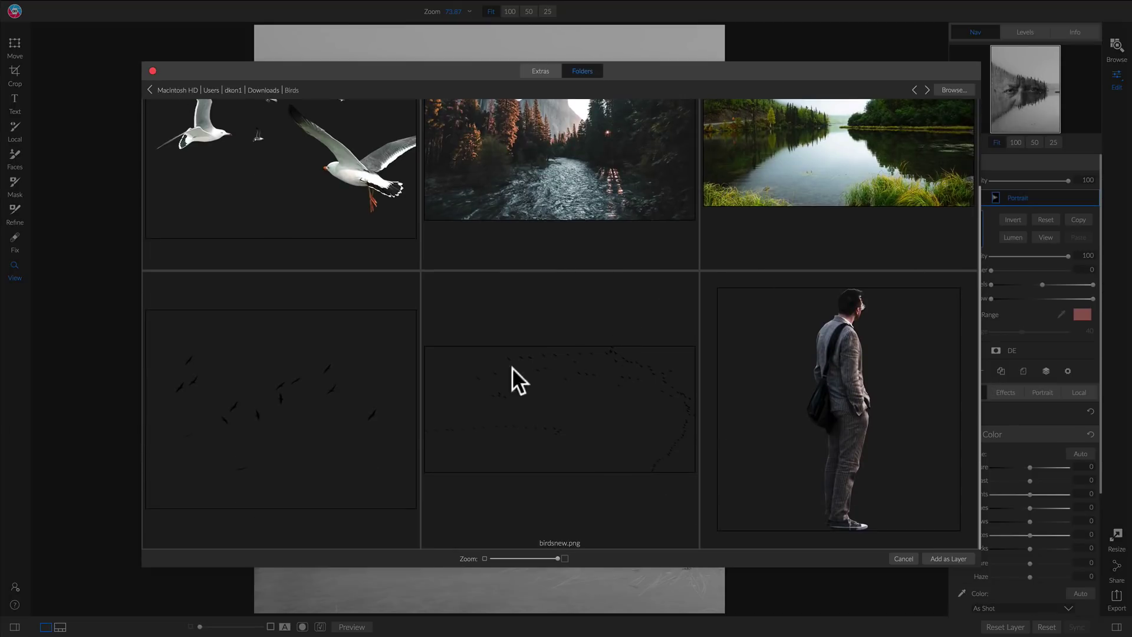
{"action": "left_click", "coordinate": [296, 373]}
{"action": "double_click", "coordinate": [298, 372]}
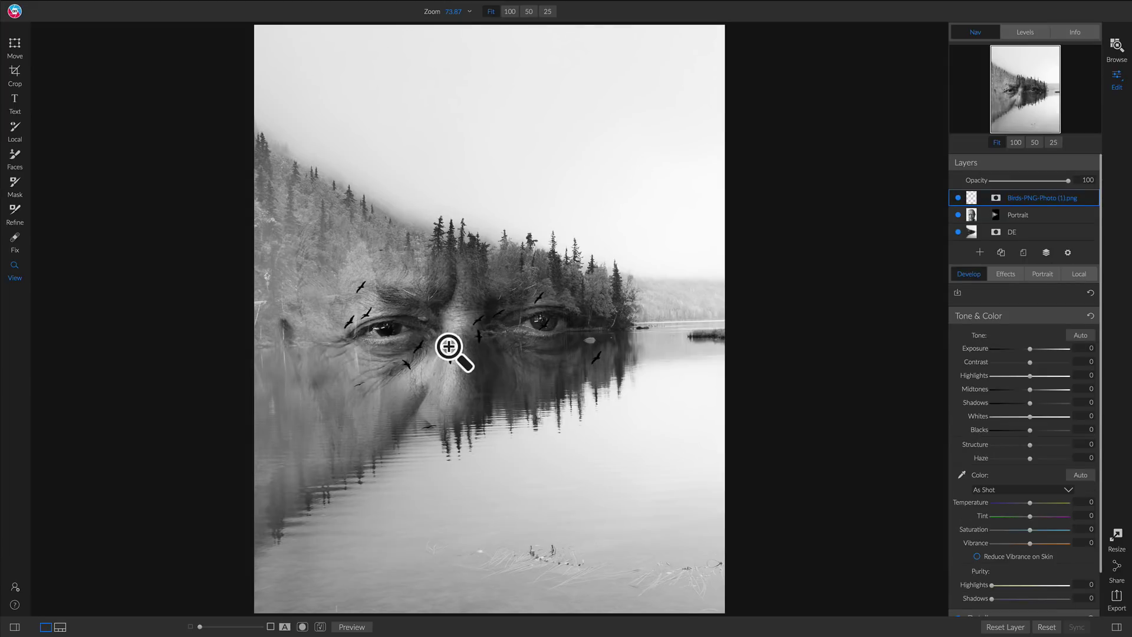
Scale the birds layer down to about 644 x 473 and place it in the sky above the far shore beside the hillside.
{"action": "key", "text": "v"}
{"action": "left_click_drag", "start_coordinate": [531, 340], "coordinate": [613, 216]}
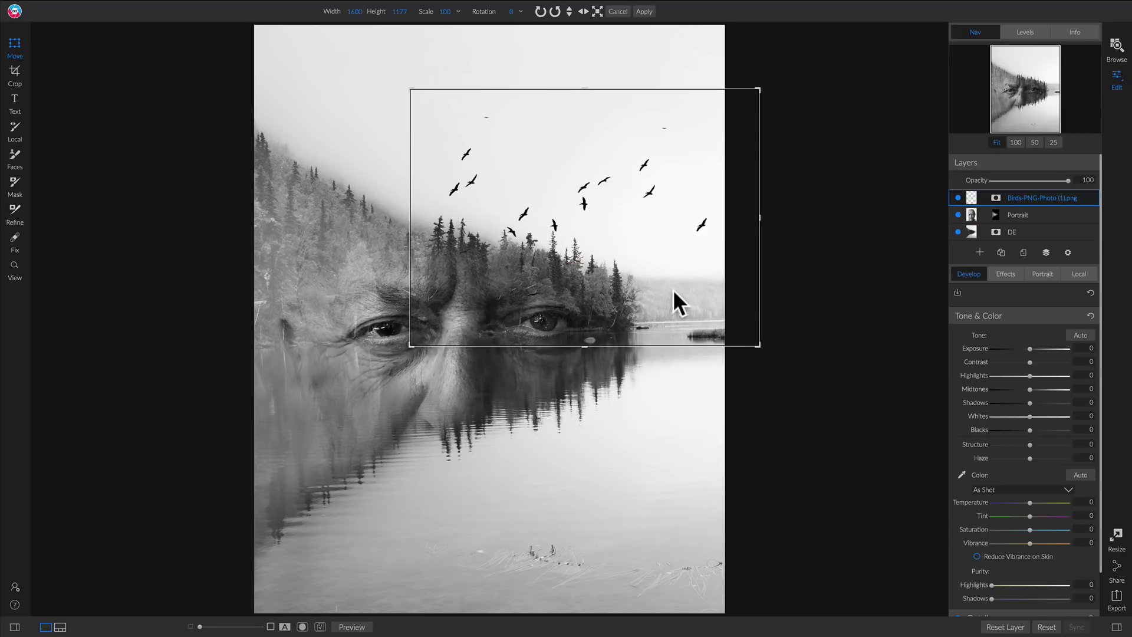
{"action": "left_click_drag", "start_coordinate": [758, 90], "coordinate": [689, 248]}
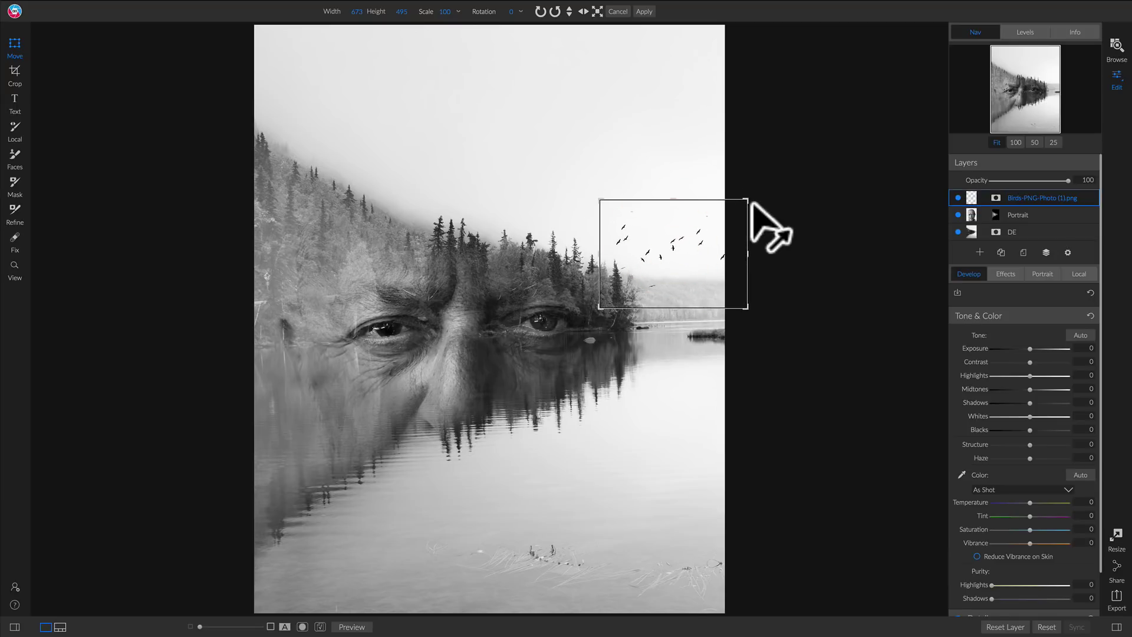
{"action": "left_click_drag", "start_coordinate": [749, 201], "coordinate": [736, 203]}
{"action": "left_click_drag", "start_coordinate": [656, 239], "coordinate": [676, 256]}
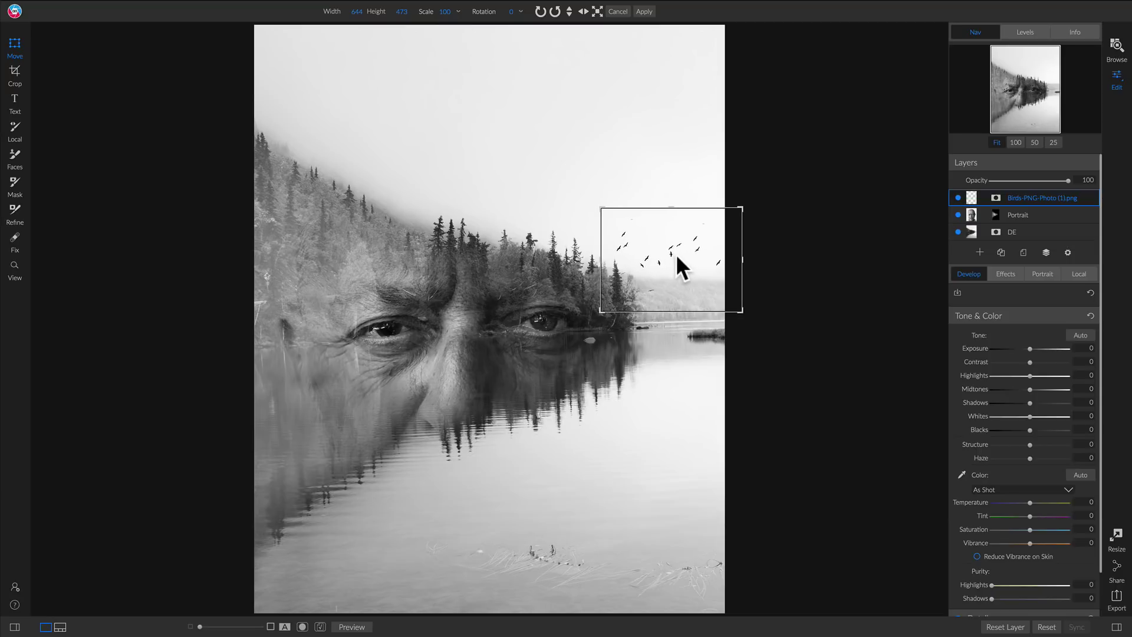
{"action": "left_click", "coordinate": [676, 254]}
Lower the birds layer's opacity to 58 and set its Contrast to 29 and Saturation to -100.
{"action": "left_click", "coordinate": [1050, 180]}
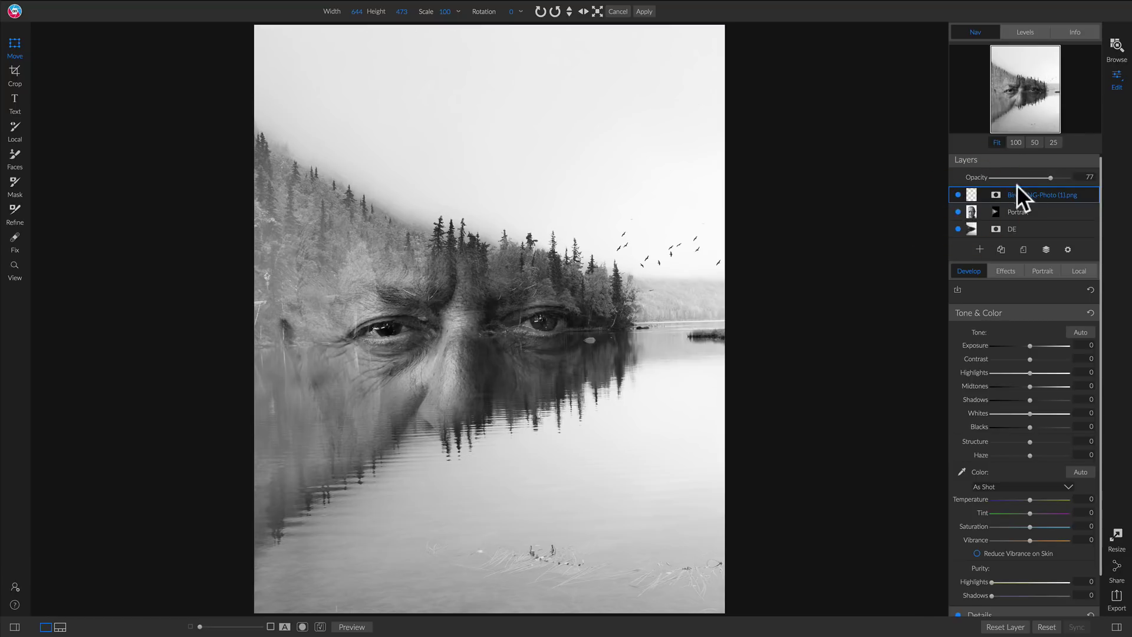
{"action": "left_click", "coordinate": [1053, 178]}
{"action": "left_click", "coordinate": [1051, 177]}
{"action": "left_click_drag", "start_coordinate": [1053, 175], "coordinate": [1048, 175]}
{"action": "left_click_drag", "start_coordinate": [1030, 526], "coordinate": [932, 531]}
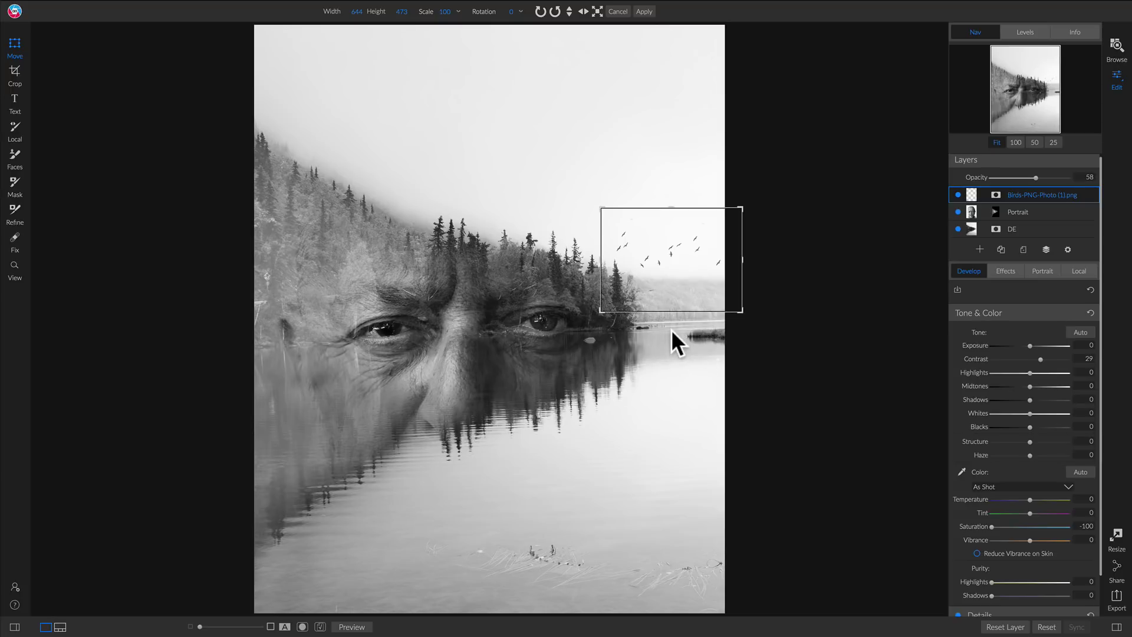
Rename the birds layer as BirdsSky.
{"action": "double_click", "coordinate": [1034, 196]}
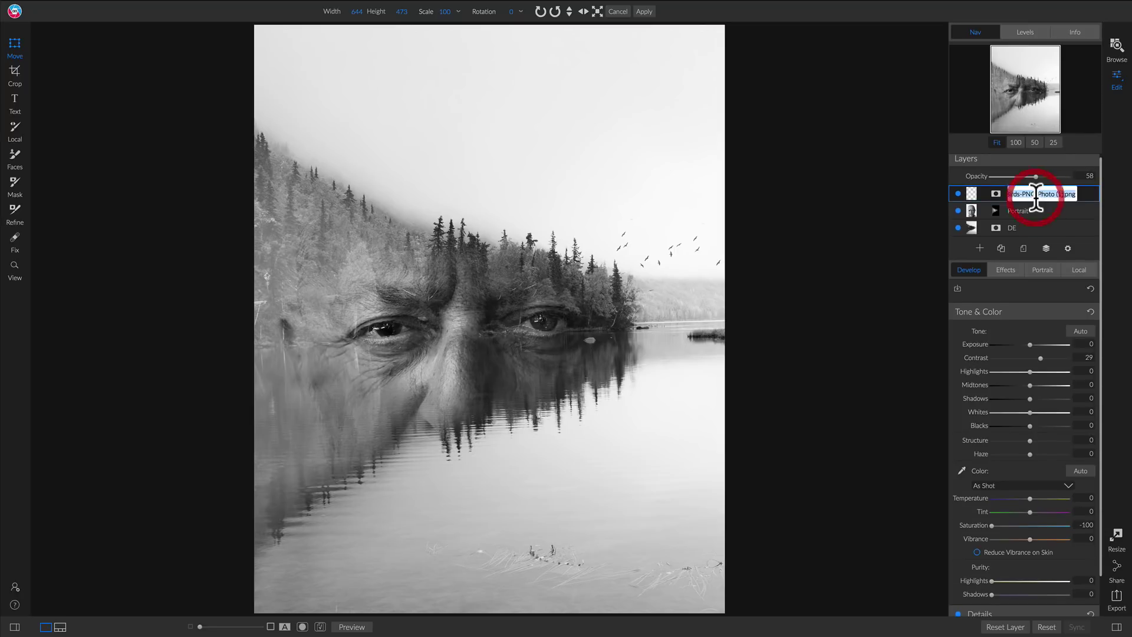
{"action": "type", "text": "BirdsSky"}
{"action": "key", "text": "Return"}
Duplicate the BirdsSky layer and name the copy Birds Reflectk.
{"action": "right_click", "coordinate": [1035, 196]}
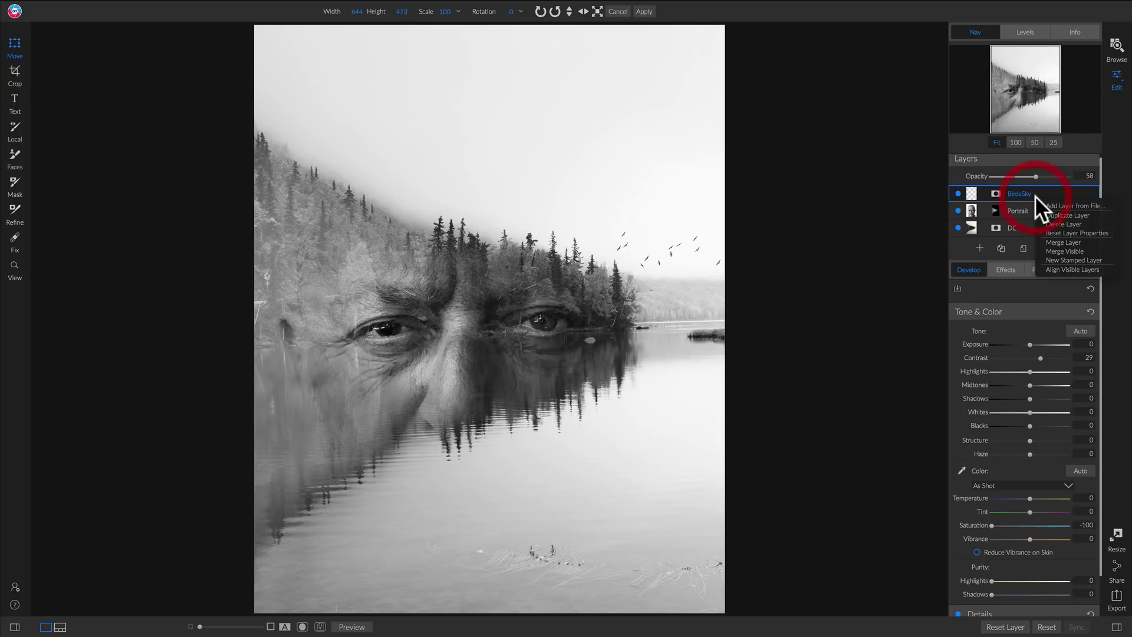
{"action": "left_click", "coordinate": [1082, 214]}
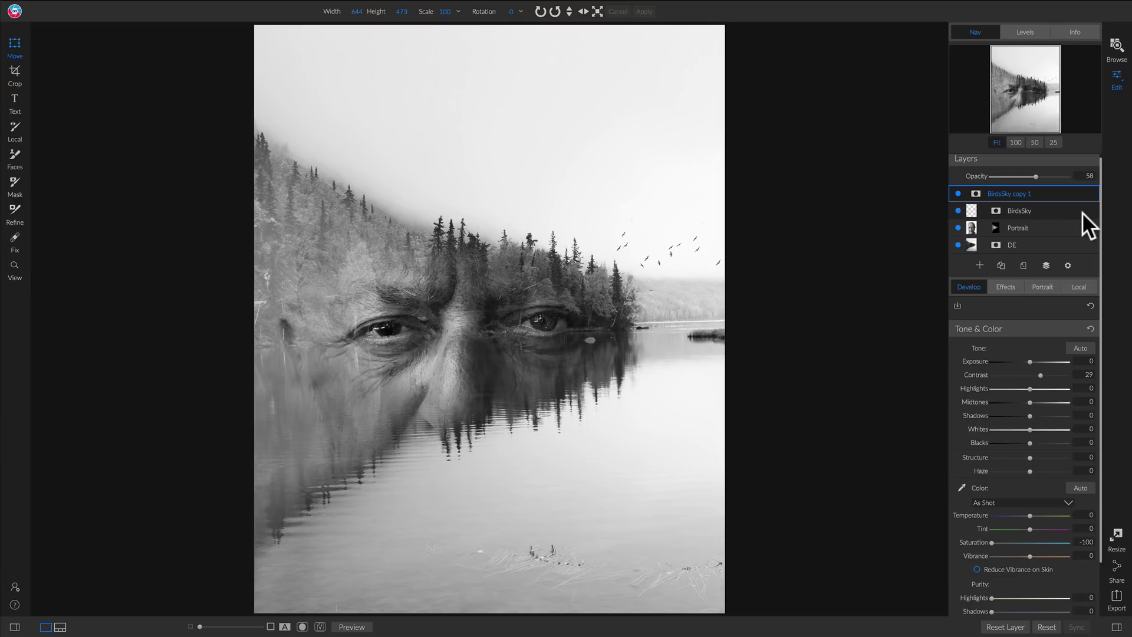
{"action": "double_click", "coordinate": [1037, 193]}
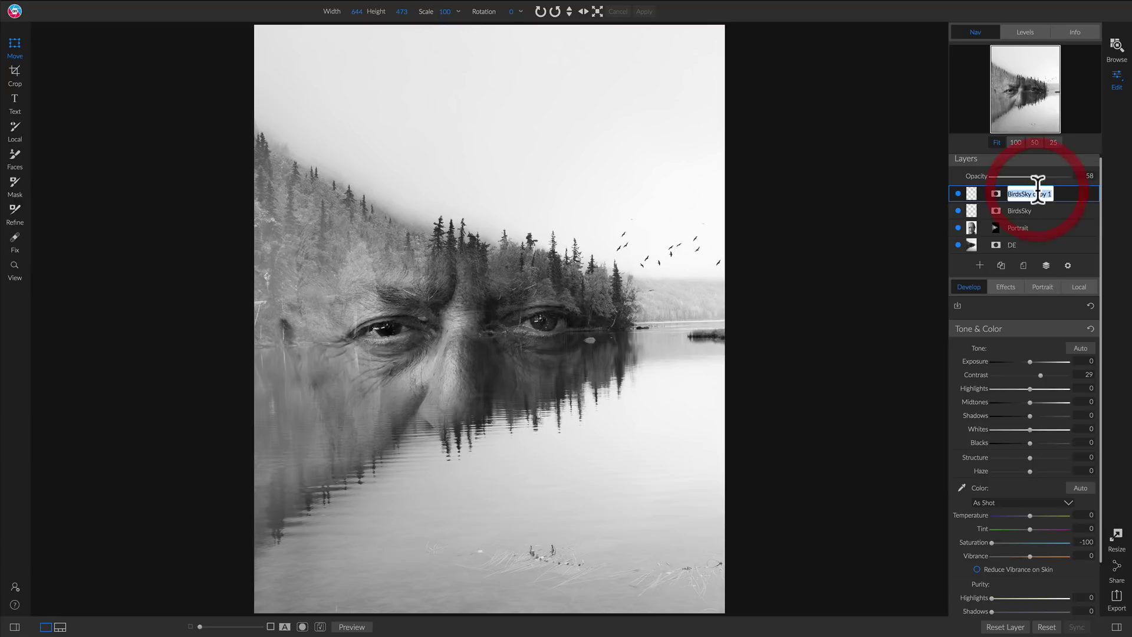
{"action": "type", "text": "Bir"}
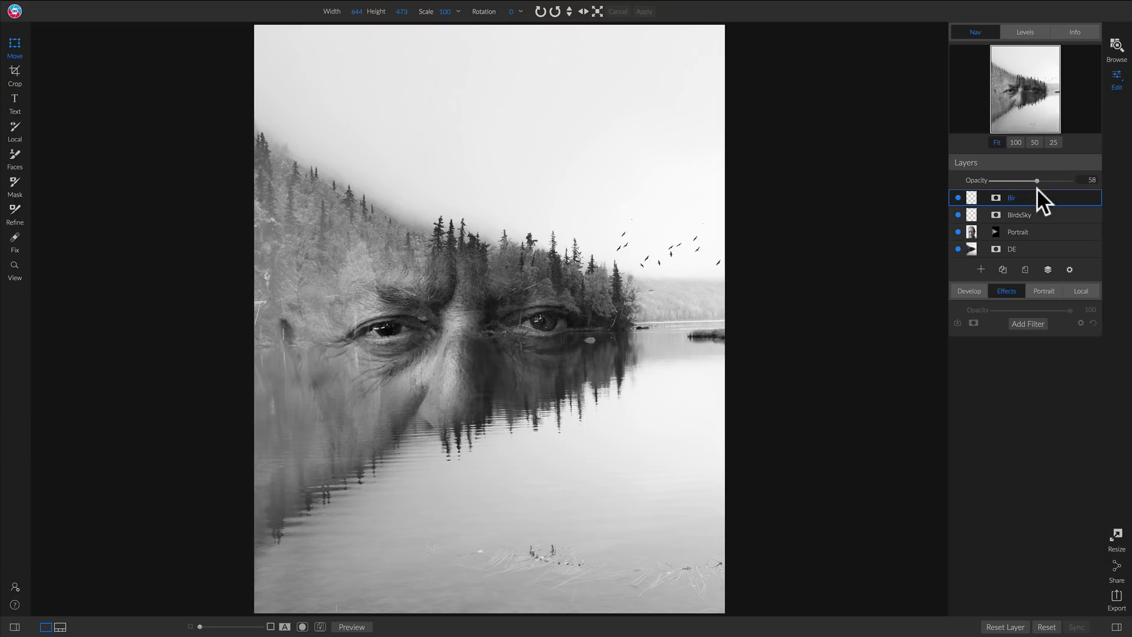
{"action": "double_click", "coordinate": [1024, 200]}
{"action": "type", "text": "Birds reflectg"}
{"action": "double_click", "coordinate": [1032, 199]}
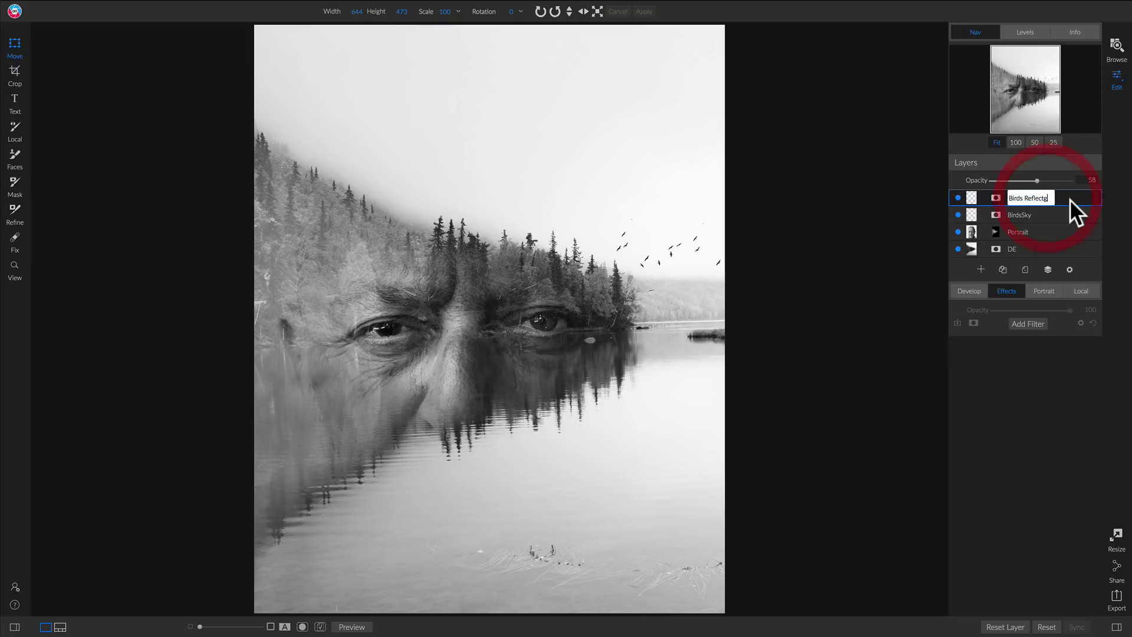
{"action": "type", "text": "k"}
{"action": "key", "text": "Return"}
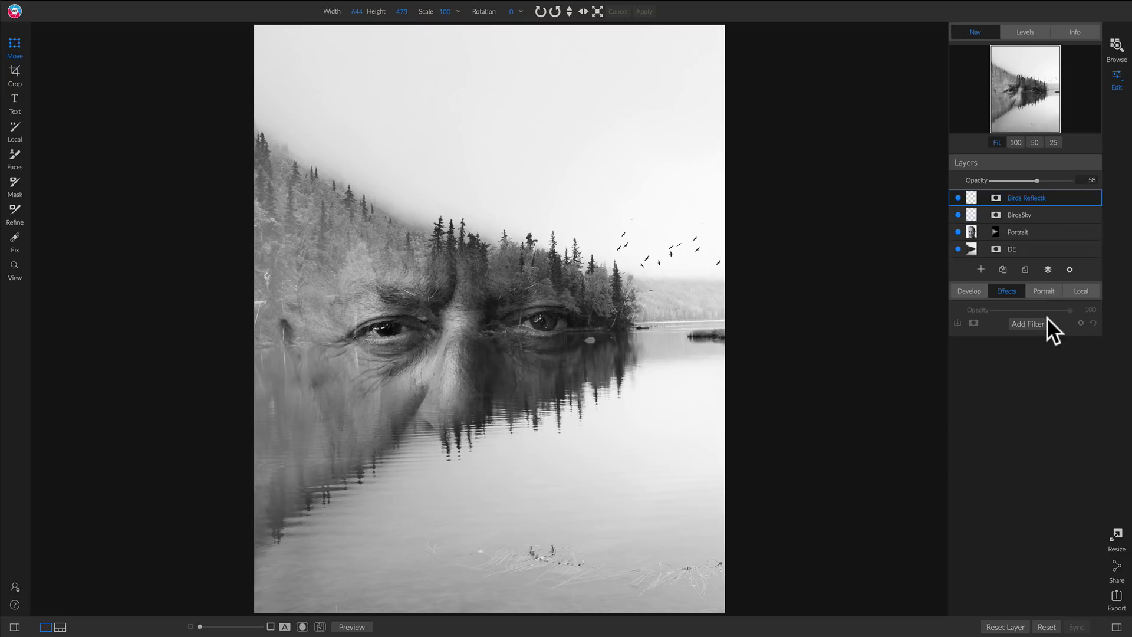
Flip the Birds Reflectk layer vertically and move it onto the water below the far shore.
{"action": "left_click", "coordinate": [1039, 197]}
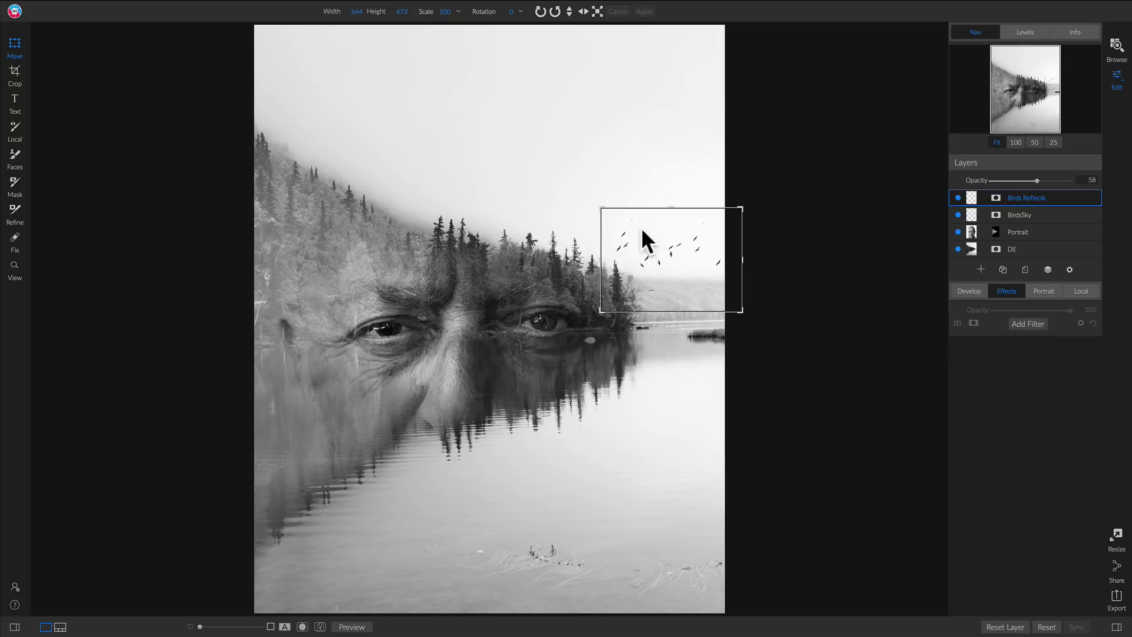
{"action": "left_click", "coordinate": [568, 13]}
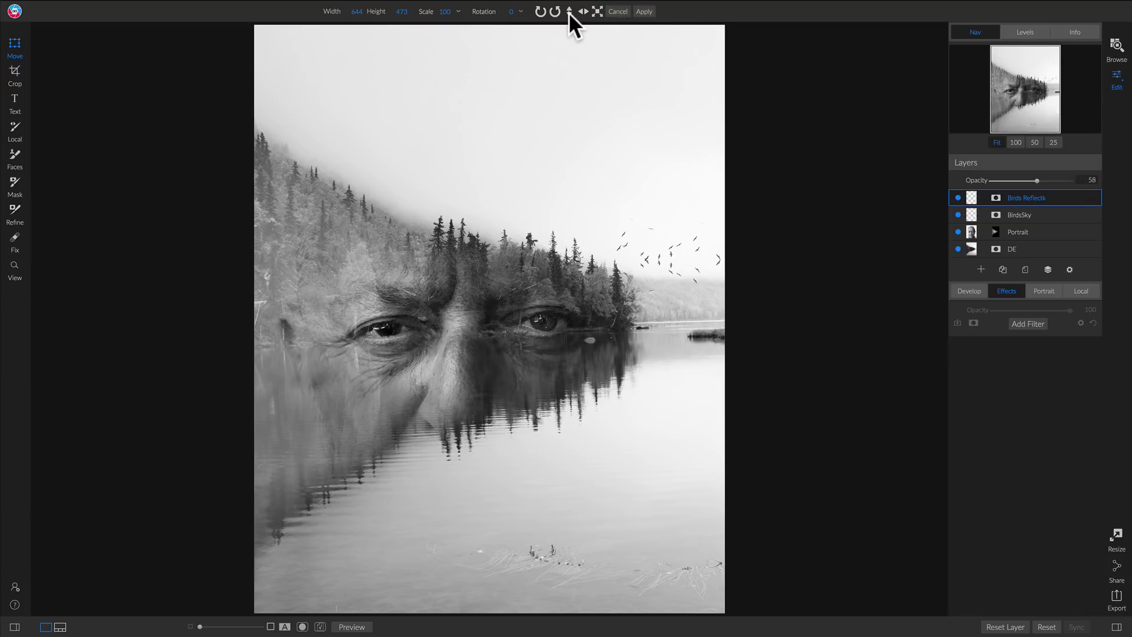
{"action": "left_click_drag", "start_coordinate": [651, 237], "coordinate": [677, 376]}
{"action": "left_click", "coordinate": [679, 365]}
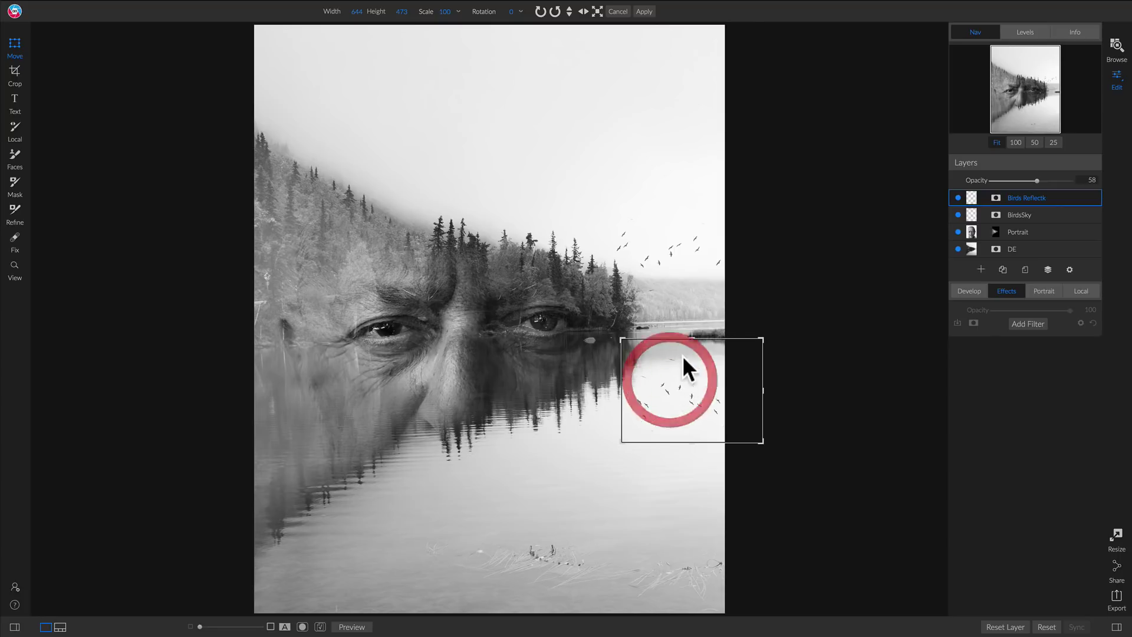
Try a horizontal flip of the Birds Reflectk layer and flip it back.
{"action": "left_click", "coordinate": [587, 11]}
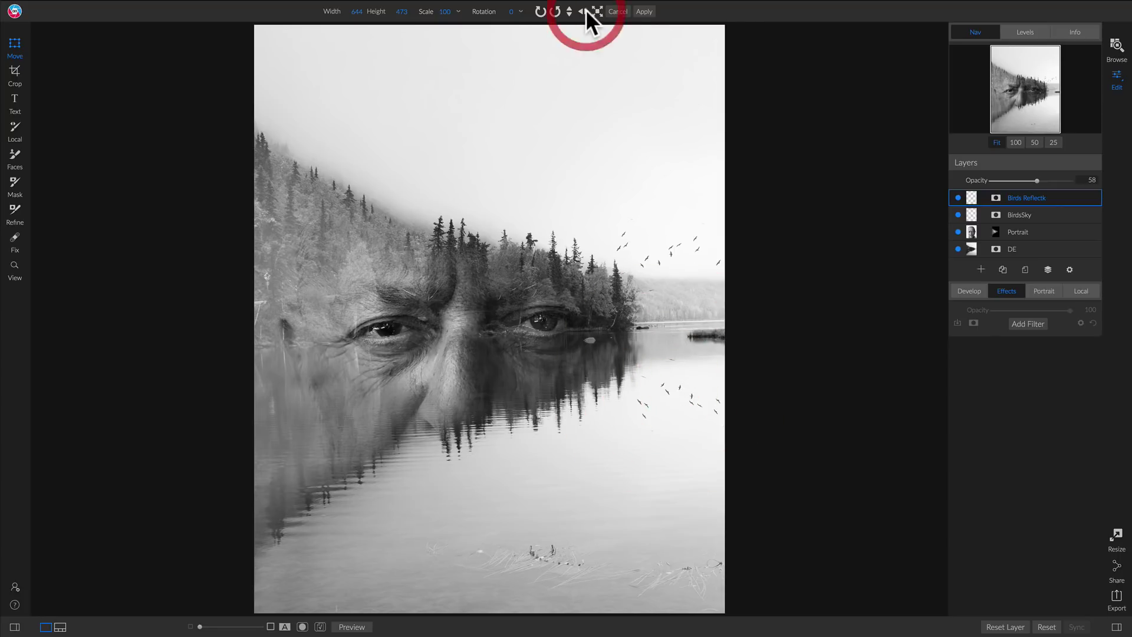
{"action": "left_click", "coordinate": [677, 355]}
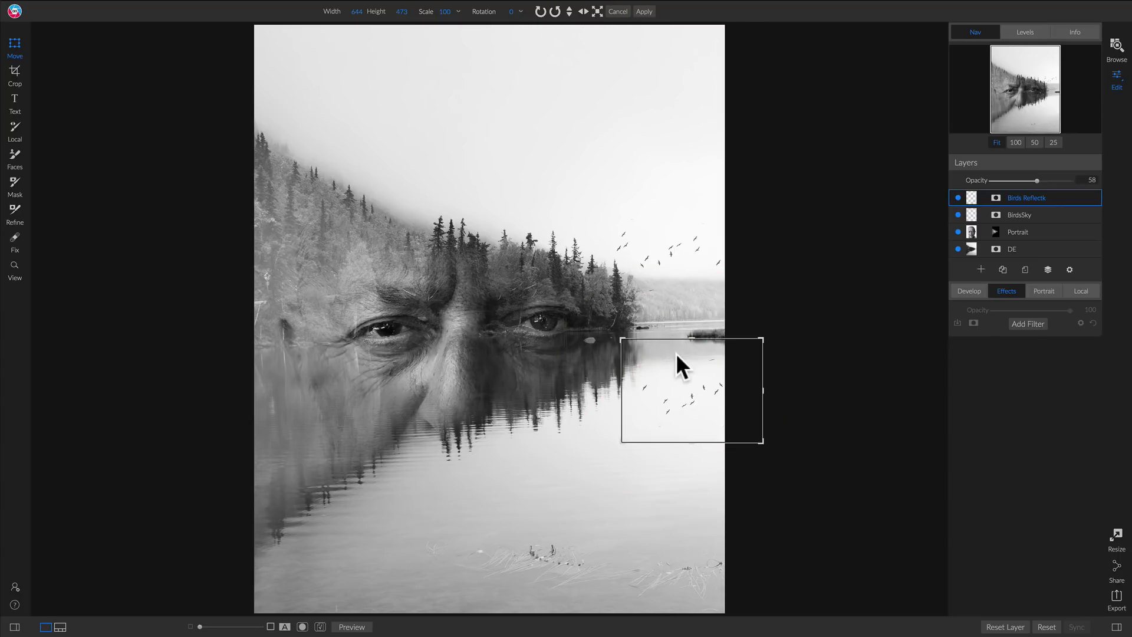
{"action": "left_click", "coordinate": [586, 11]}
Rotate the Birds Reflectk layer to -10 and position it on the water beneath the sky birds.
{"action": "left_click_drag", "start_coordinate": [688, 384], "coordinate": [699, 367]}
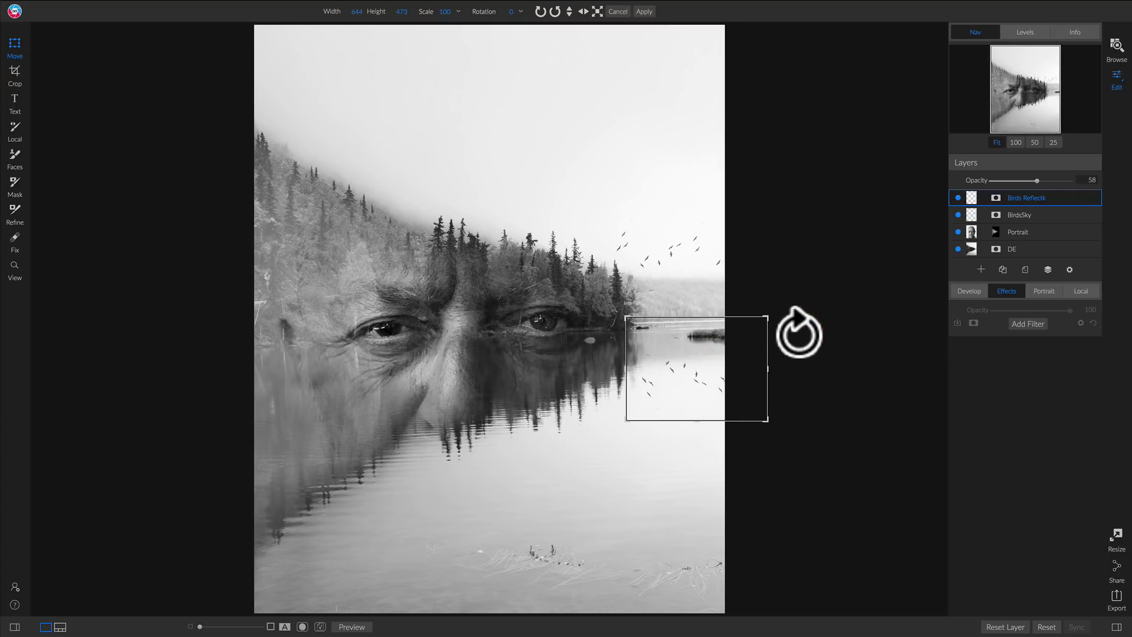
{"action": "left_click_drag", "start_coordinate": [771, 304], "coordinate": [758, 265]}
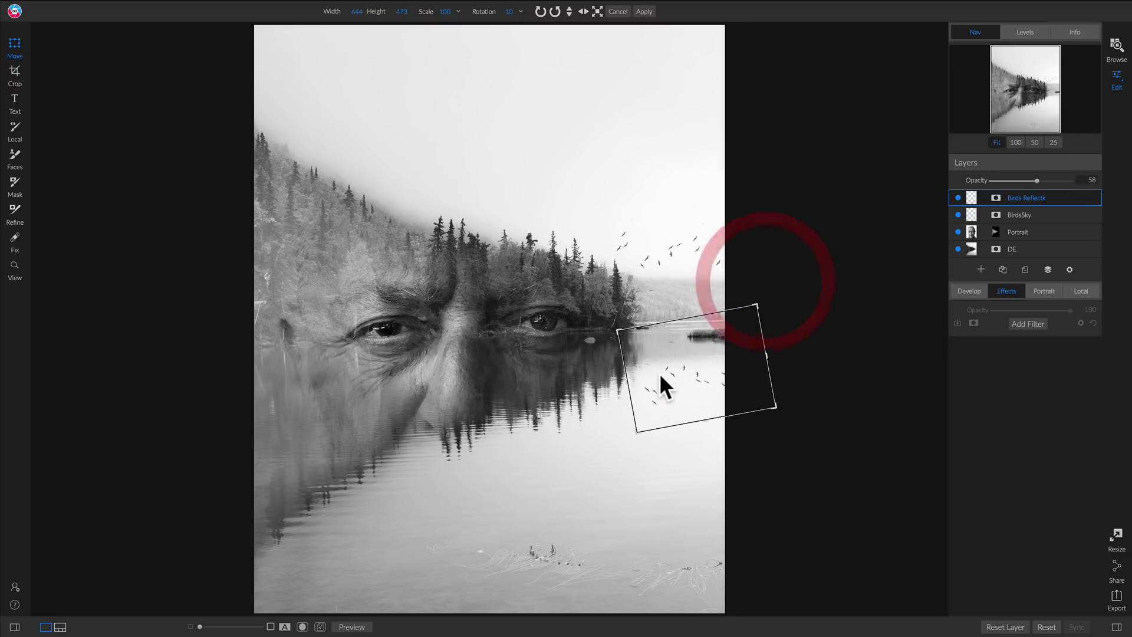
{"action": "left_click_drag", "start_coordinate": [661, 381], "coordinate": [656, 373]}
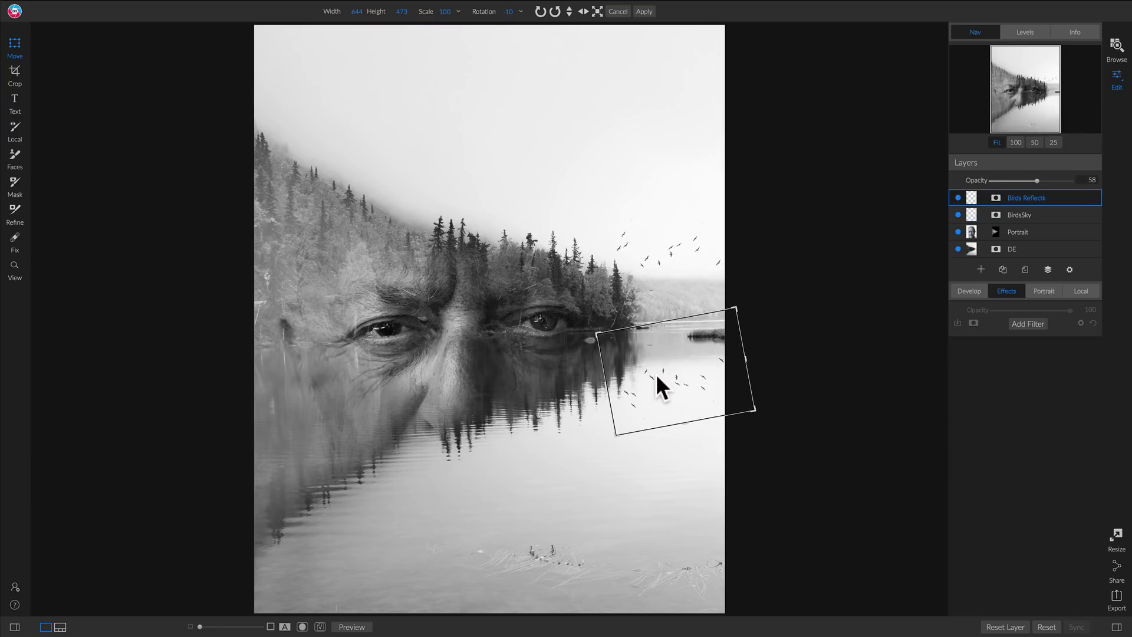
{"action": "left_click", "coordinate": [655, 373]}
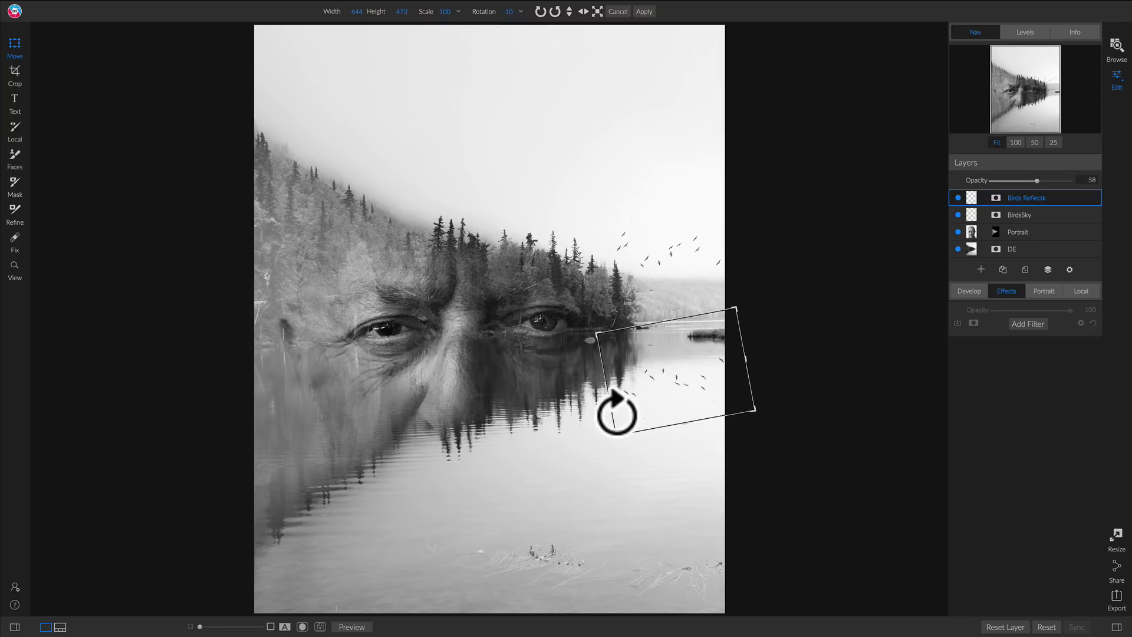
Widen the Birds Reflectk layer to 664, adjust its position on the water, and set its opacity to 80.
{"action": "left_click_drag", "start_coordinate": [611, 389], "coordinate": [594, 384]}
{"action": "left_click_drag", "start_coordinate": [665, 384], "coordinate": [678, 380]}
{"action": "left_click_drag", "start_coordinate": [757, 358], "coordinate": [746, 361]}
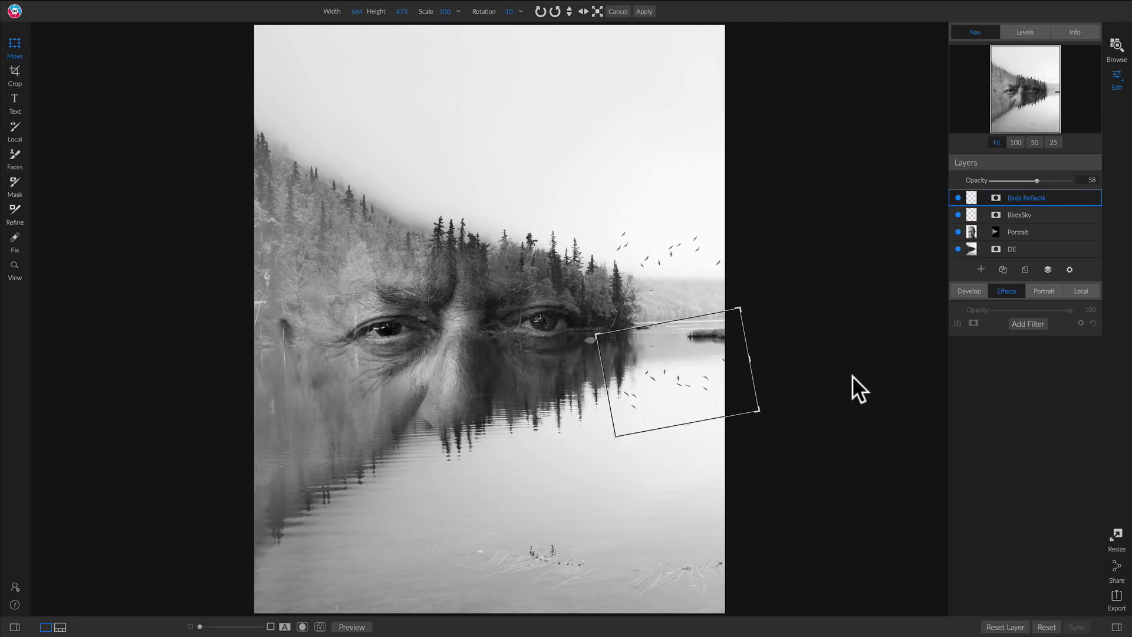
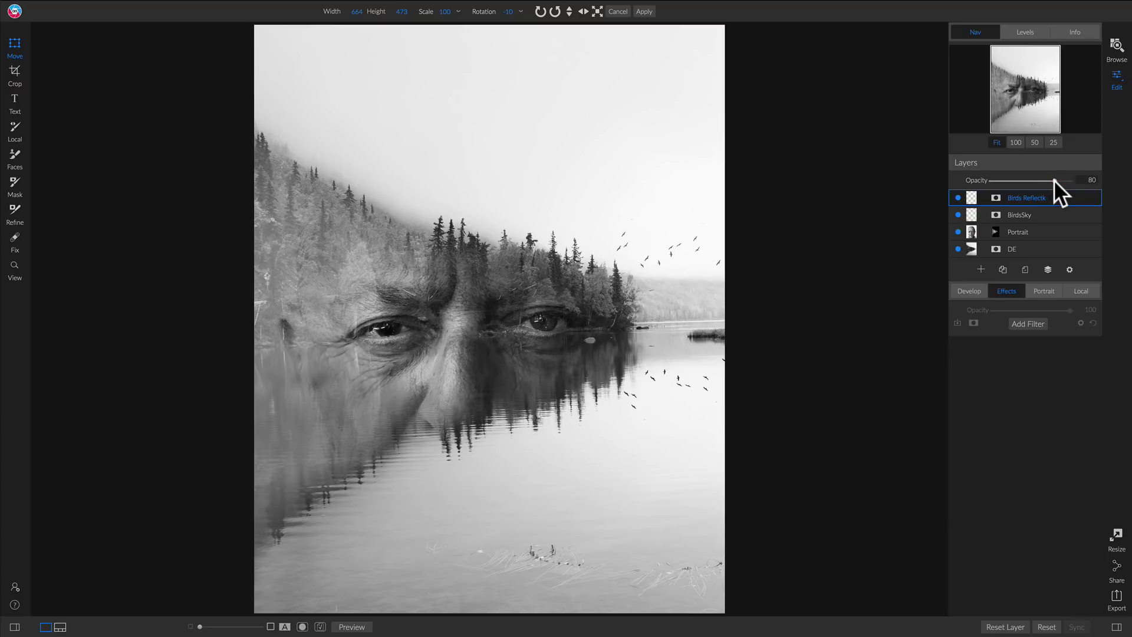
{"action": "left_click", "coordinate": [1054, 181]}
Add a Lens Blur filter with Amount 97, Optic Quality -12 and Sides 7 to the reflected birds, and compare with it off.
{"action": "left_click", "coordinate": [1026, 324]}
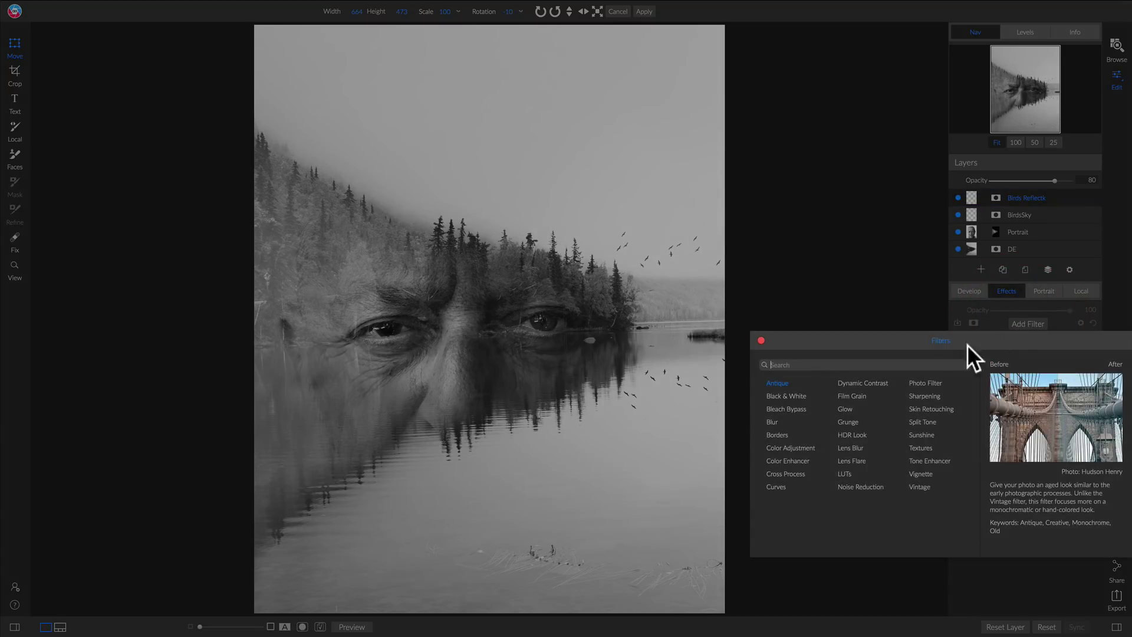
{"action": "left_click", "coordinate": [851, 448]}
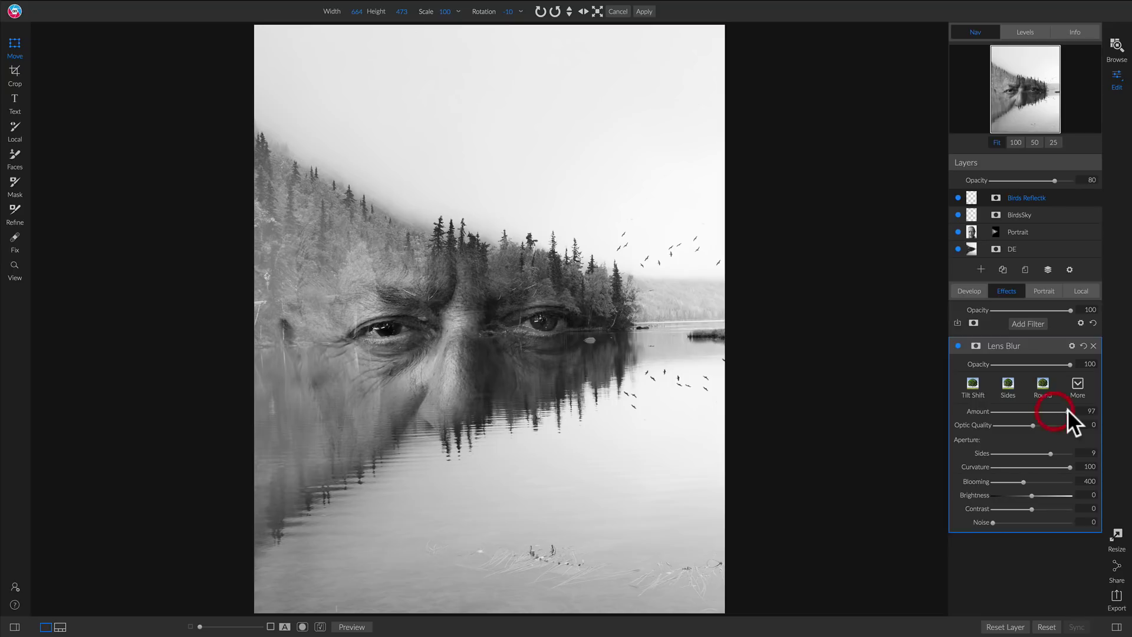
{"action": "mouse_move", "coordinate": [1032, 424]}
{"action": "left_mouse_down"}
{"action": "mouse_move", "coordinate": [1055, 425]}
{"action": "mouse_move", "coordinate": [1011, 425]}
{"action": "left_mouse_up"}
{"action": "left_click_drag", "start_coordinate": [1011, 424], "coordinate": [1023, 425]}
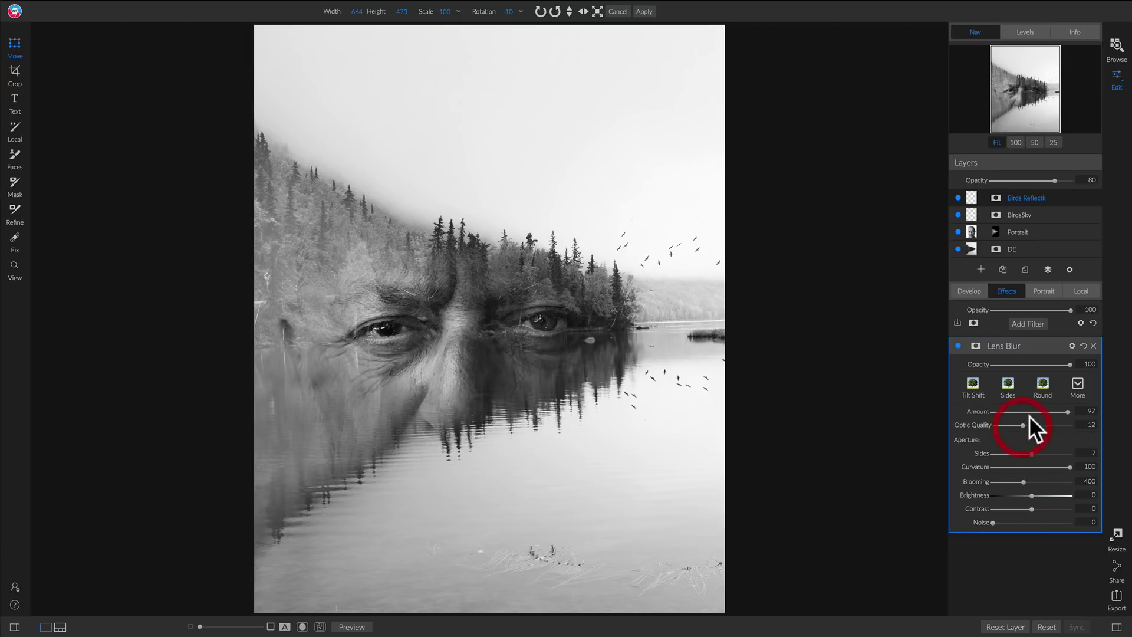
{"action": "left_click", "coordinate": [958, 345]}
{"action": "left_click", "coordinate": [958, 344]}
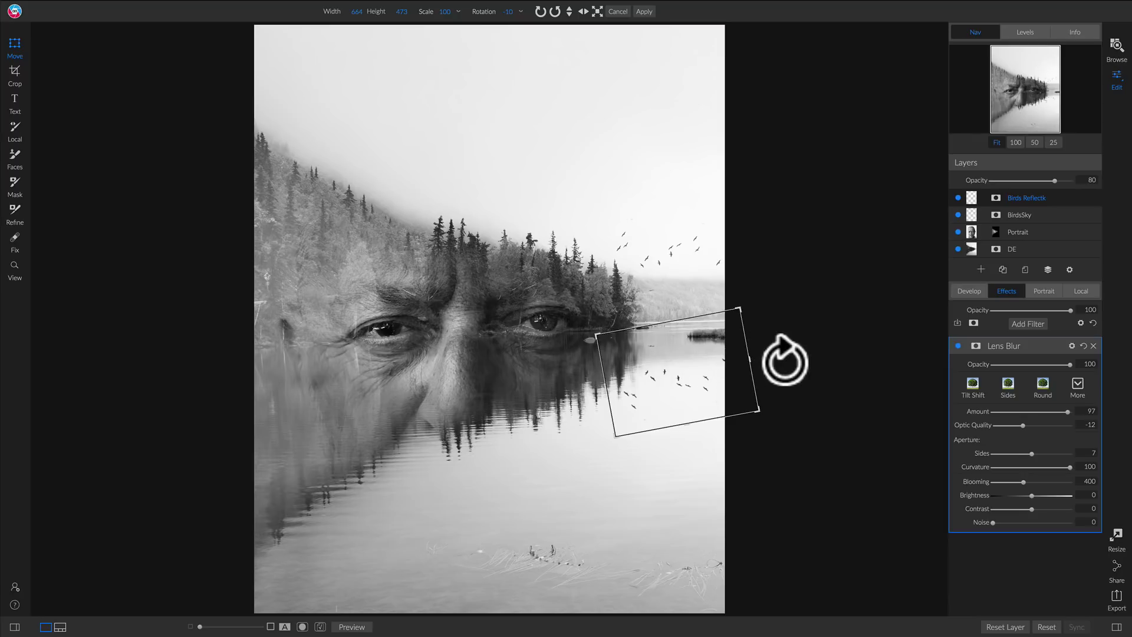
Set the masking brush to size 125 and opacity 45, and dab the Lens Blur mask on the water below the islet.
{"action": "key", "text": "b"}
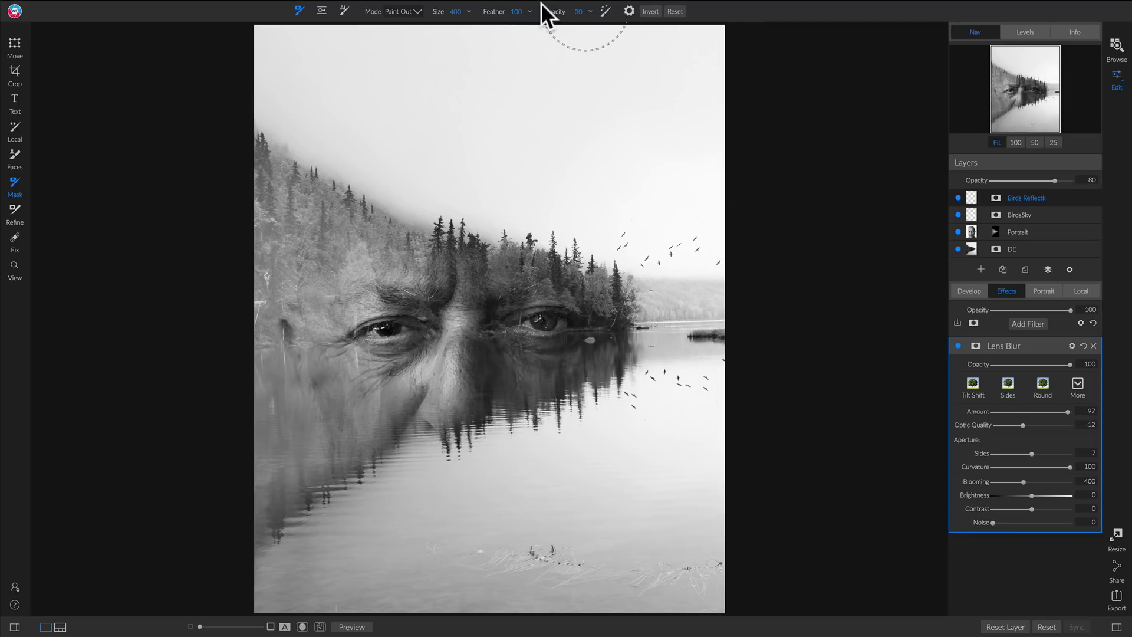
{"action": "left_click_drag", "start_coordinate": [551, 8], "coordinate": [561, 4]}
{"action": "key", "text": "["}
{"action": "key", "text": "["}
{"action": "key", "text": "["}
{"action": "key", "text": "["}
{"action": "key", "text": "["}
{"action": "key", "text": "["}
{"action": "left_click", "coordinate": [718, 346]}
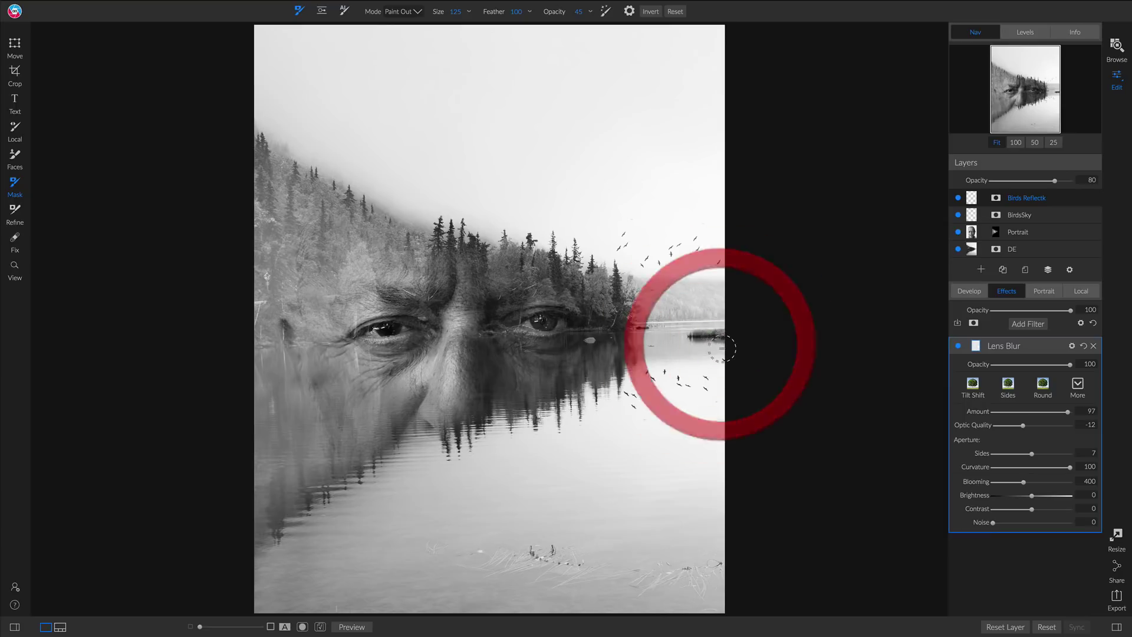
Open the Birds Reflectk layer's mask and dab the brush in scattered spots over the reflected birds to fade them unevenly.
{"action": "left_click", "coordinate": [994, 197]}
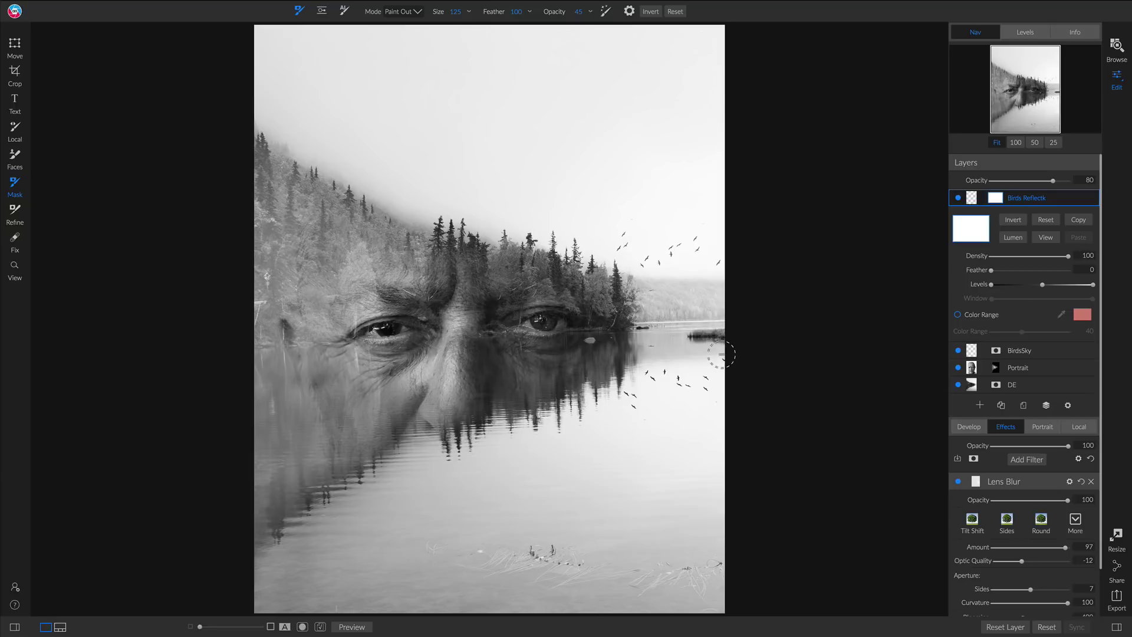
{"action": "left_click", "coordinate": [717, 347]}
{"action": "left_click", "coordinate": [717, 346]}
{"action": "left_click", "coordinate": [708, 367]}
{"action": "left_click", "coordinate": [674, 357]}
{"action": "left_click", "coordinate": [717, 345]}
{"action": "left_click", "coordinate": [717, 401]}
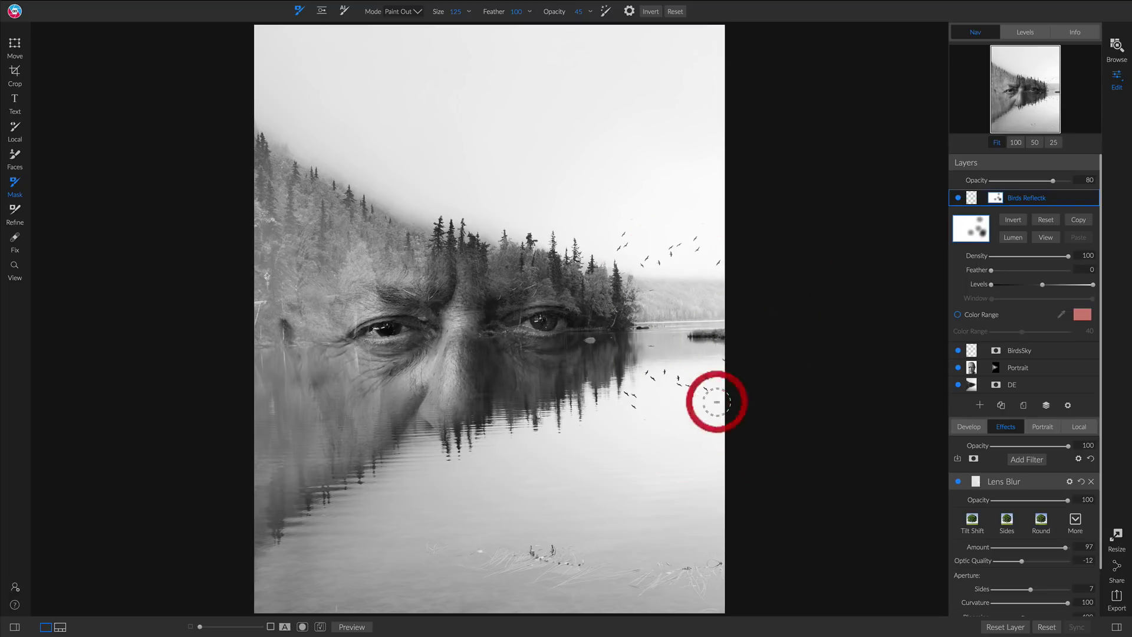
{"action": "left_click", "coordinate": [661, 412]}
{"action": "left_click", "coordinate": [653, 394]}
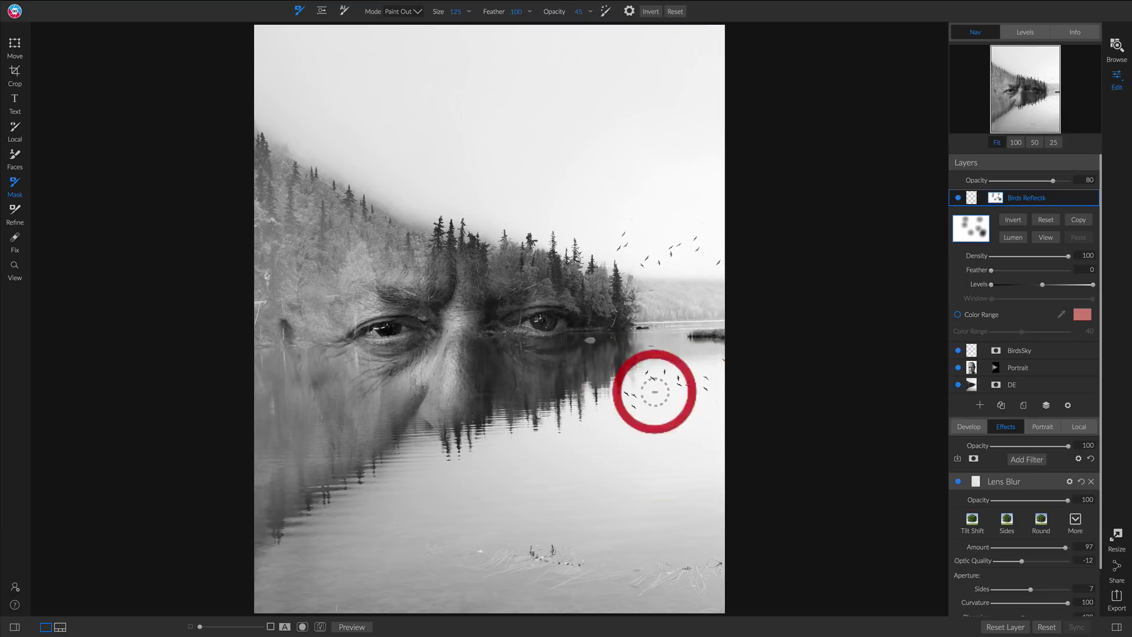
{"action": "left_click", "coordinate": [635, 357]}
{"action": "left_click", "coordinate": [606, 392]}
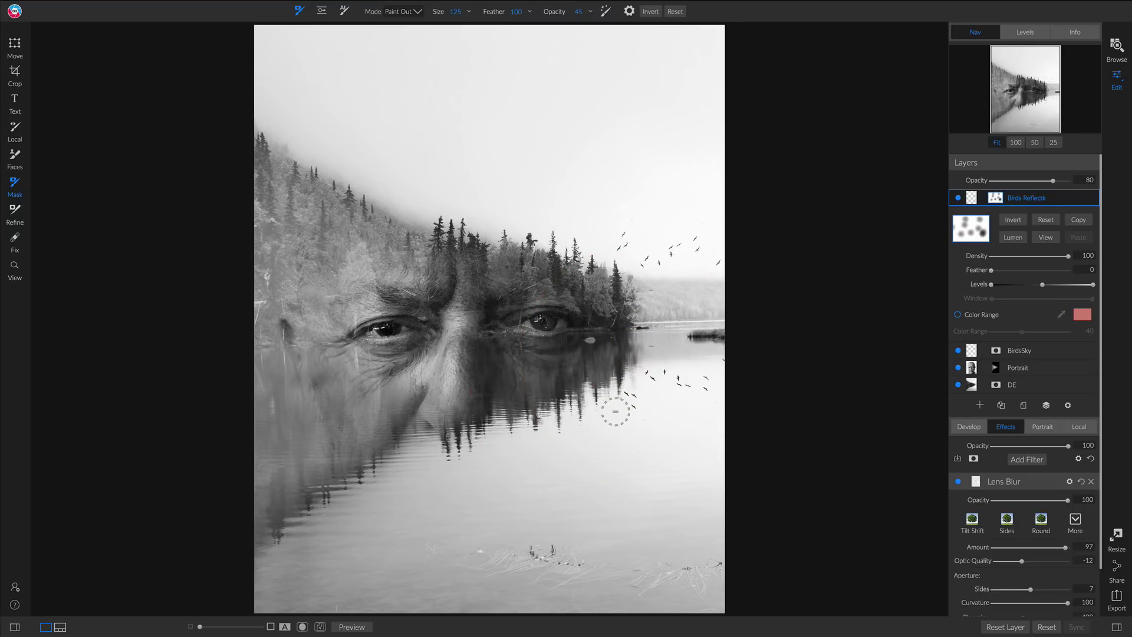
Paint out part of the Birds Reflects layer's mask near the reflected birds at 45 brush opacity.
{"action": "left_click", "coordinate": [680, 360]}
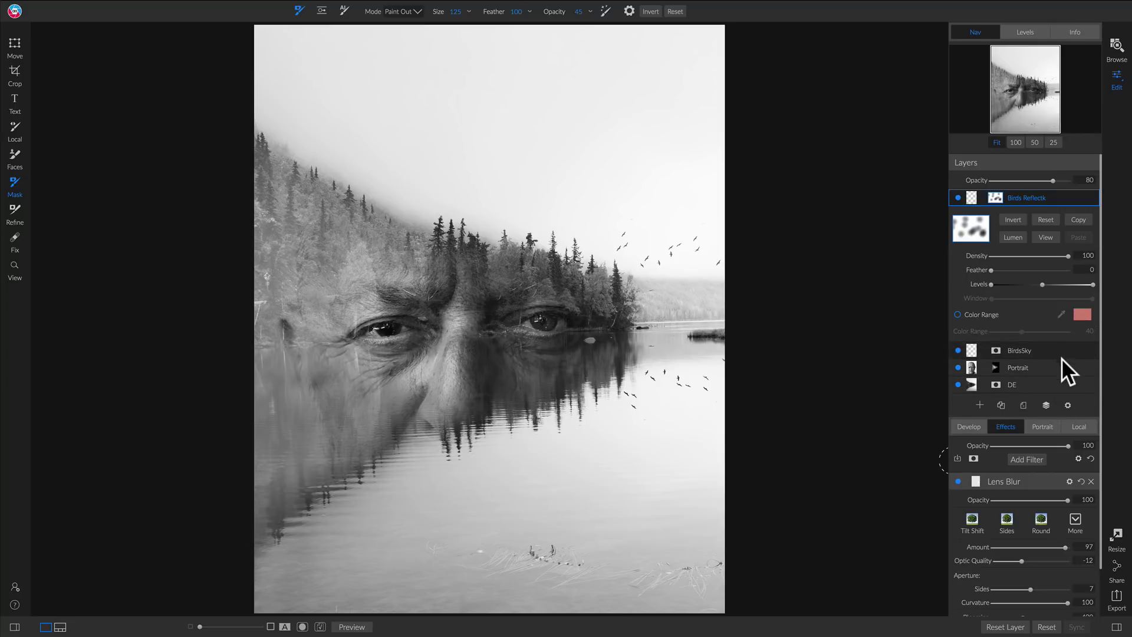
{"action": "scroll", "coordinate": [1010, 490], "scroll_direction": "down", "scroll_amount": 2}
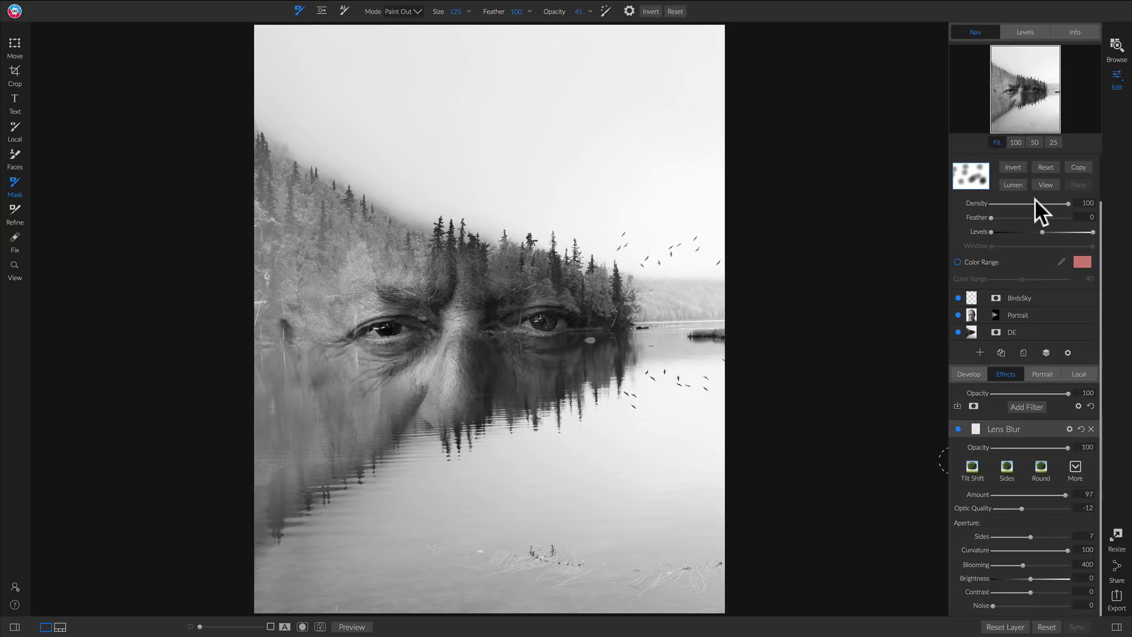
{"action": "scroll", "coordinate": [1017, 356], "scroll_direction": "up", "scroll_amount": 2}
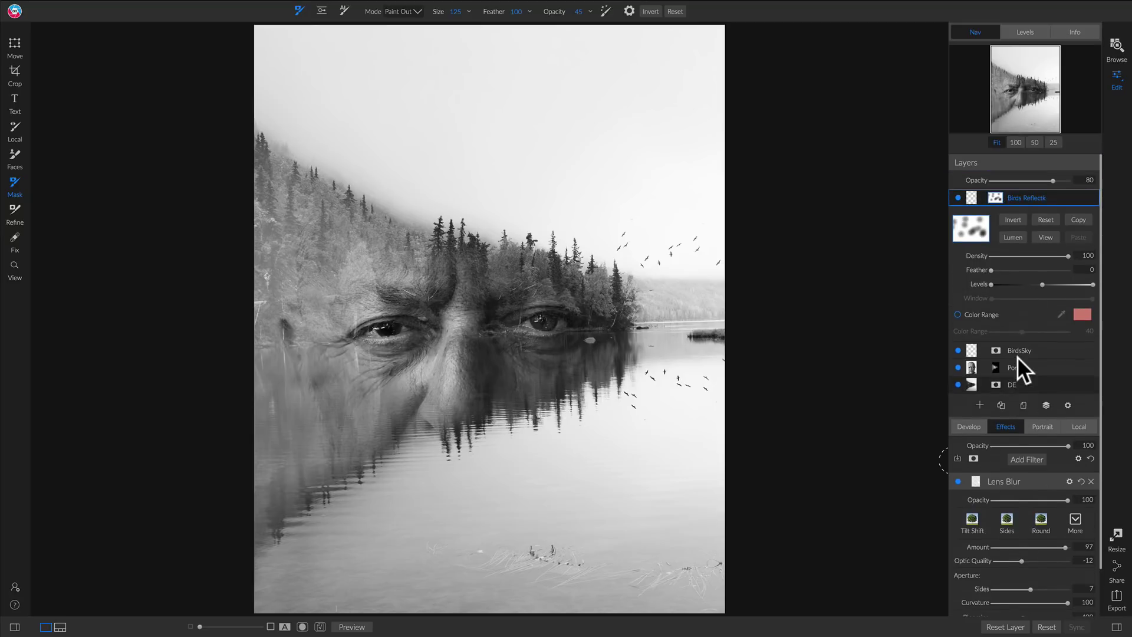
Create a new stamped layer above the Birds Reflects layer.
{"action": "right_click", "coordinate": [1060, 196]}
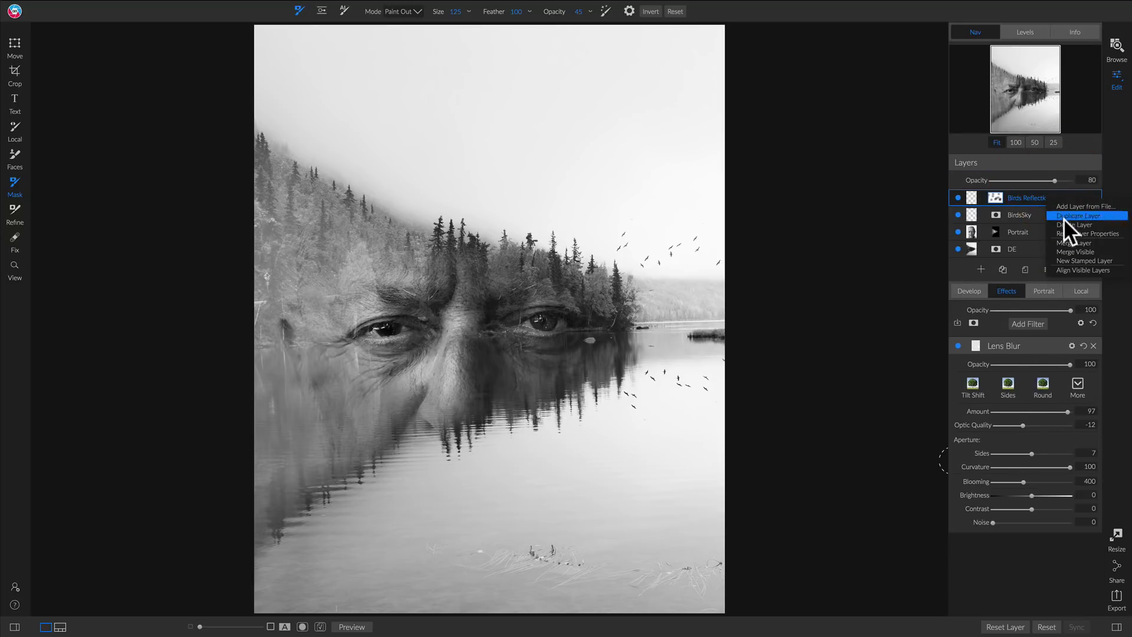
{"action": "left_click", "coordinate": [1083, 260]}
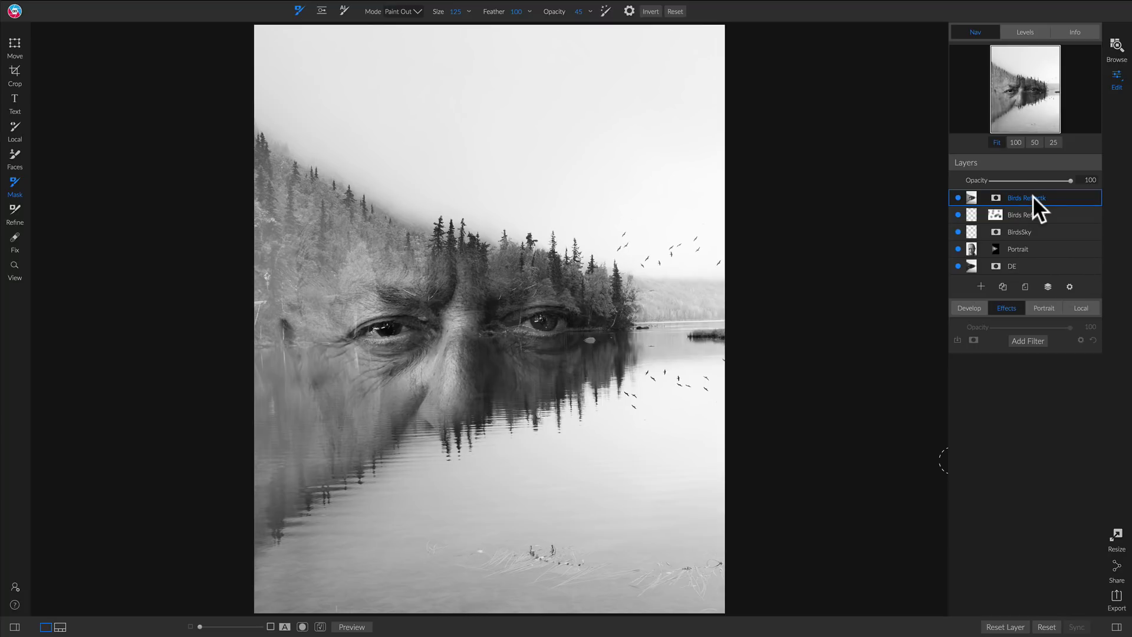
{"action": "right_click", "coordinate": [1039, 197]}
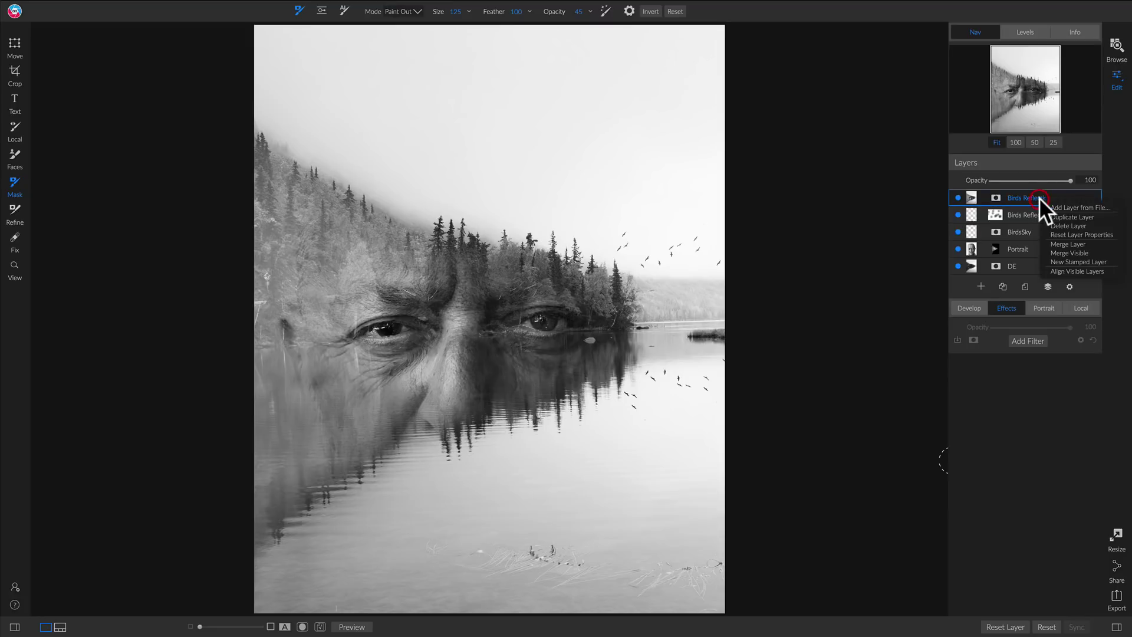
{"action": "left_click", "coordinate": [1030, 378]}
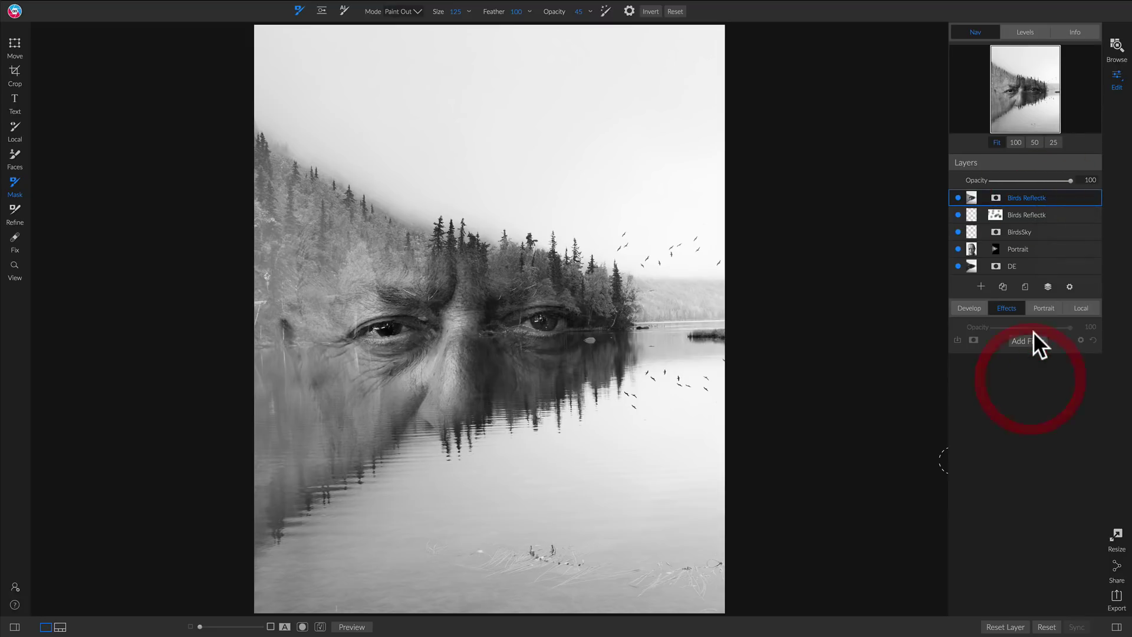
Add a Motion Blur filter to the stamped layer and invert its mask to hide the effect.
{"action": "left_click", "coordinate": [1028, 338]}
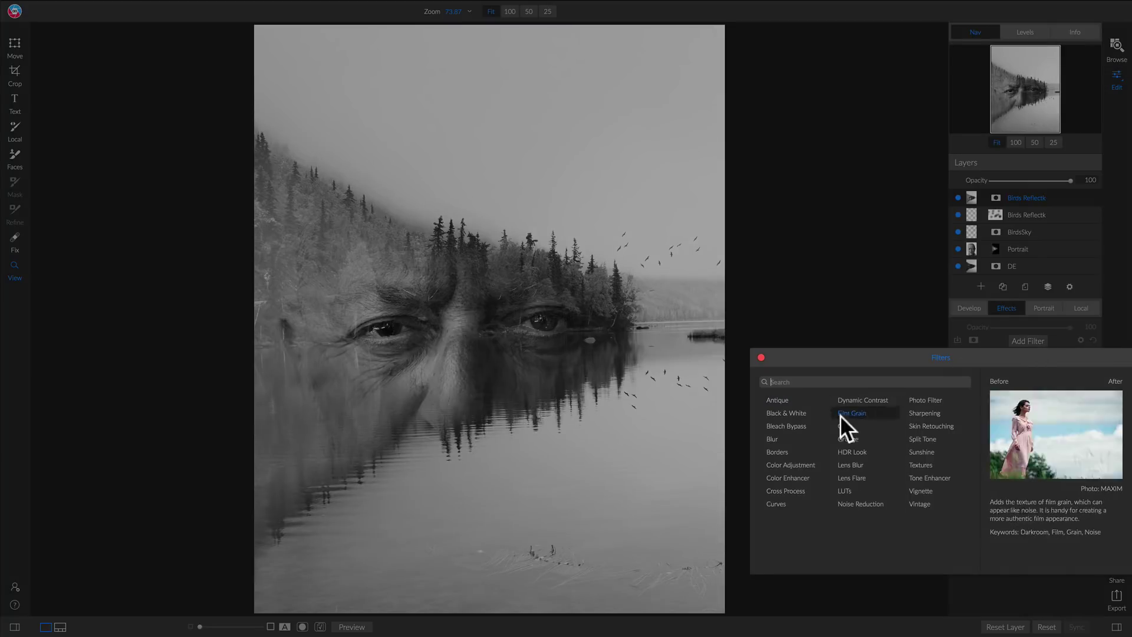
{"action": "left_click", "coordinate": [787, 438]}
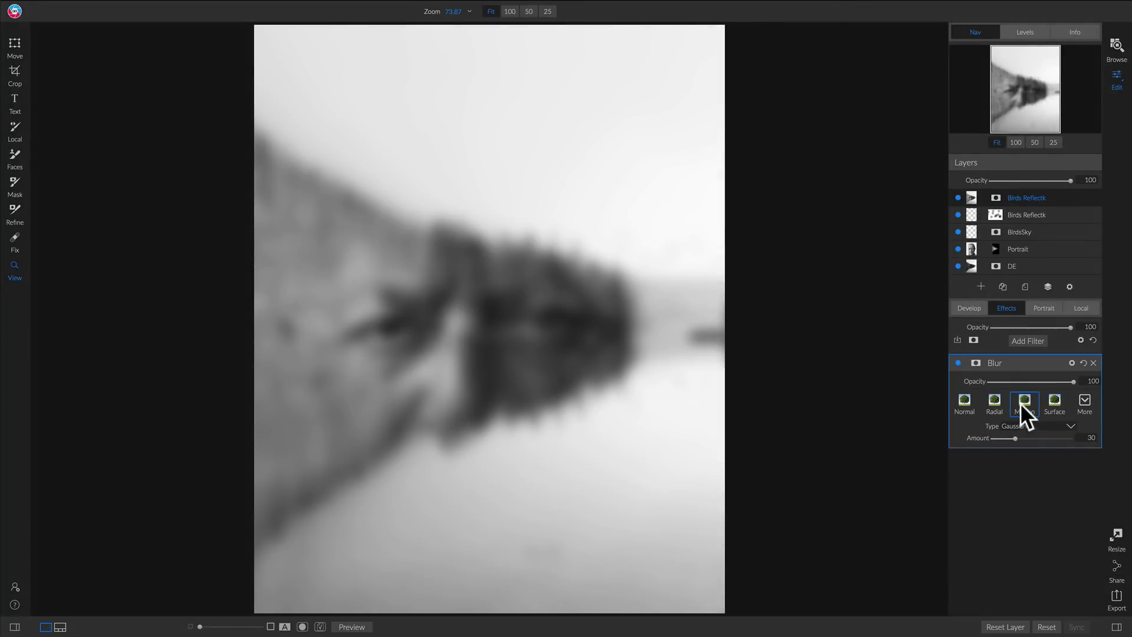
{"action": "left_click", "coordinate": [1021, 403]}
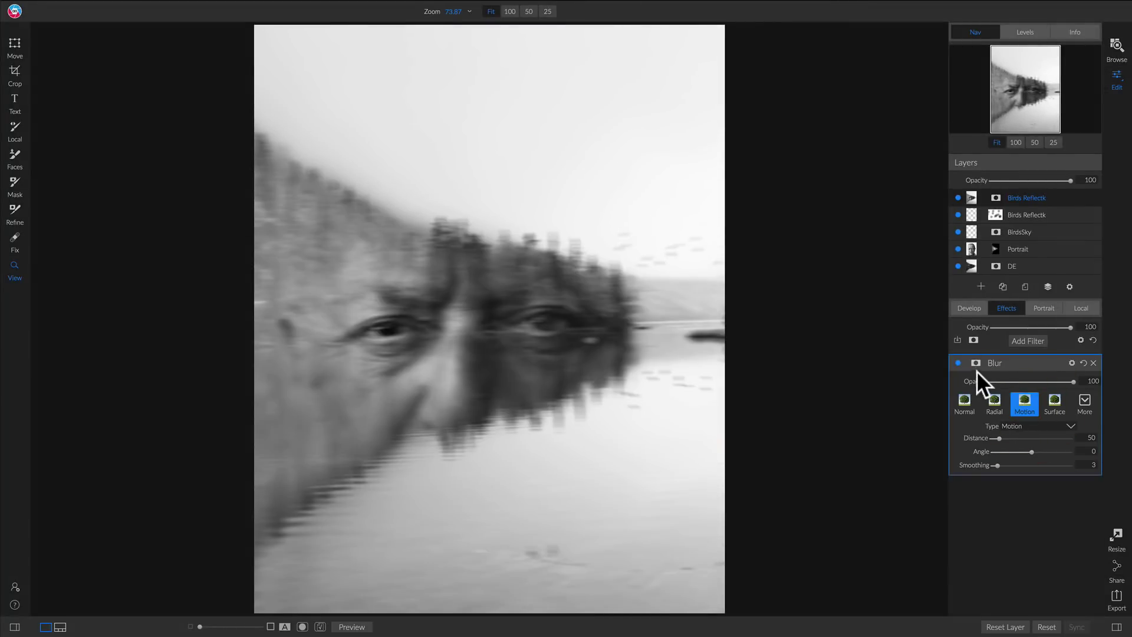
{"action": "left_click", "coordinate": [976, 363]}
{"action": "left_click", "coordinate": [1011, 400]}
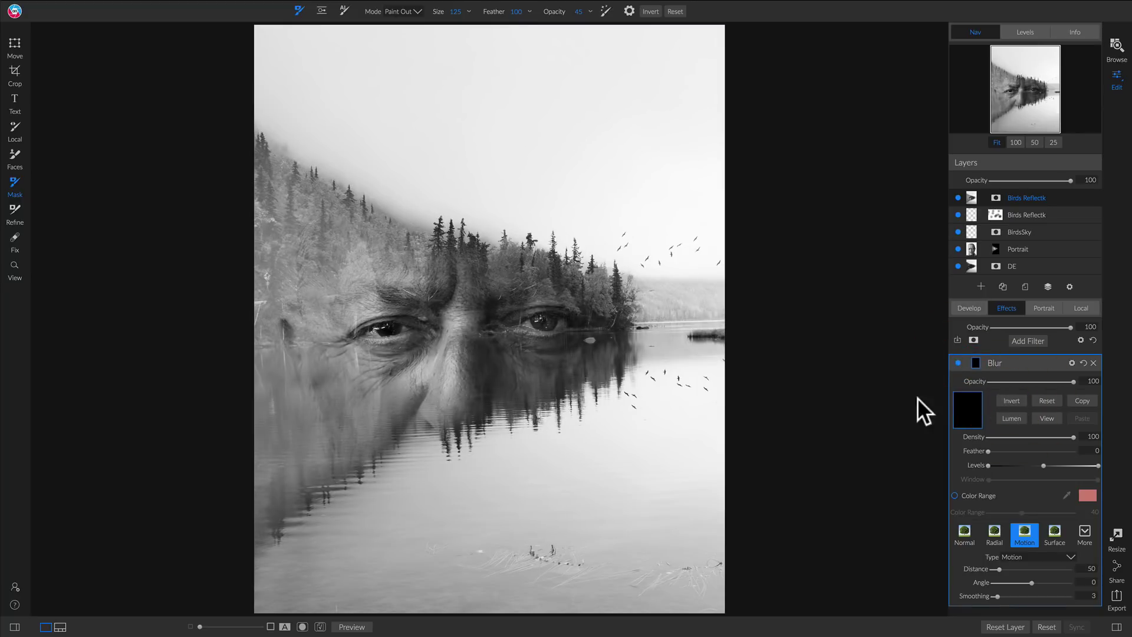
Switch the mask brush to Paint In at 100 opacity and brush the motion blur over the reflected birds.
{"action": "key", "text": "x"}
{"action": "mouse_move", "coordinate": [561, 10]}
{"action": "left_mouse_down"}
{"action": "mouse_move", "coordinate": [576, 30]}
{"action": "mouse_move", "coordinate": [768, 38]}
{"action": "mouse_move", "coordinate": [746, 24]}
{"action": "left_mouse_up"}
{"action": "left_click", "coordinate": [723, 364]}
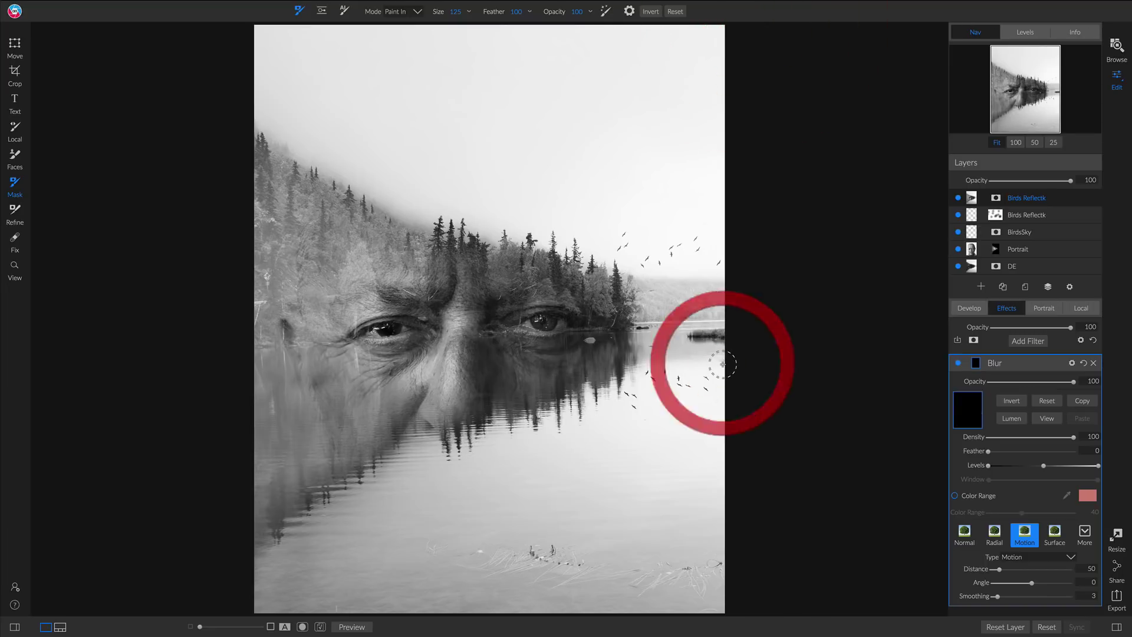
{"action": "mouse_move", "coordinate": [717, 374]}
{"action": "left_mouse_down"}
{"action": "mouse_move", "coordinate": [698, 389]}
{"action": "mouse_move", "coordinate": [650, 376]}
{"action": "mouse_move", "coordinate": [678, 373]}
{"action": "mouse_move", "coordinate": [645, 398]}
{"action": "mouse_move", "coordinate": [635, 392]}
{"action": "mouse_move", "coordinate": [639, 407]}
{"action": "mouse_move", "coordinate": [629, 410]}
{"action": "left_mouse_up"}
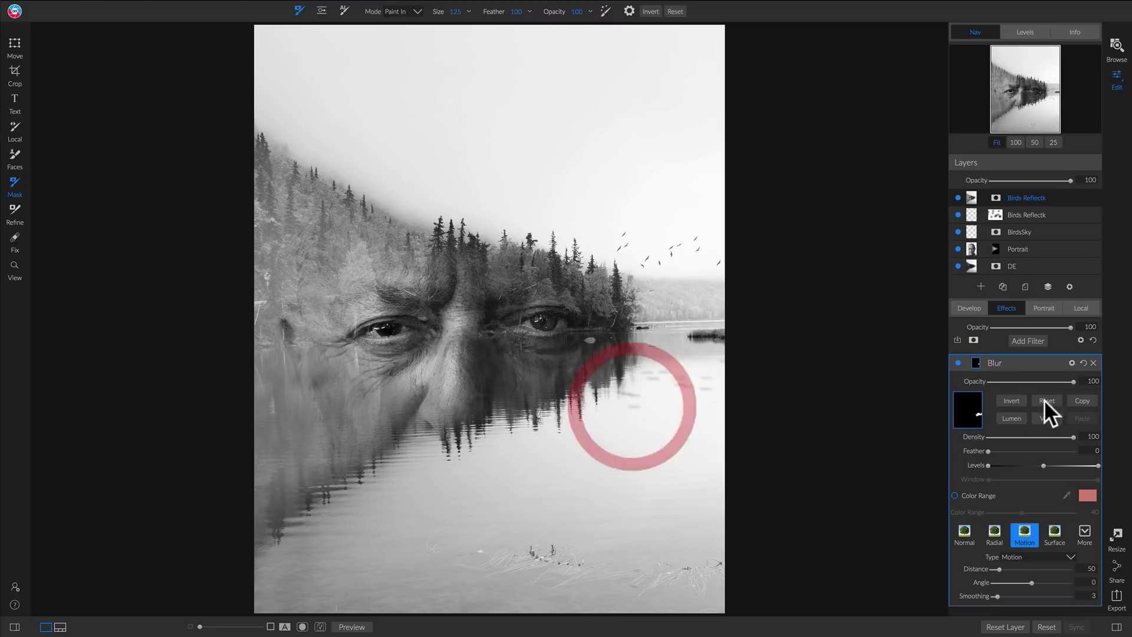
Lower the motion blur's opacity, and try the Radial blur type in its place.
{"action": "left_click_drag", "start_coordinate": [1074, 381], "coordinate": [999, 387]}
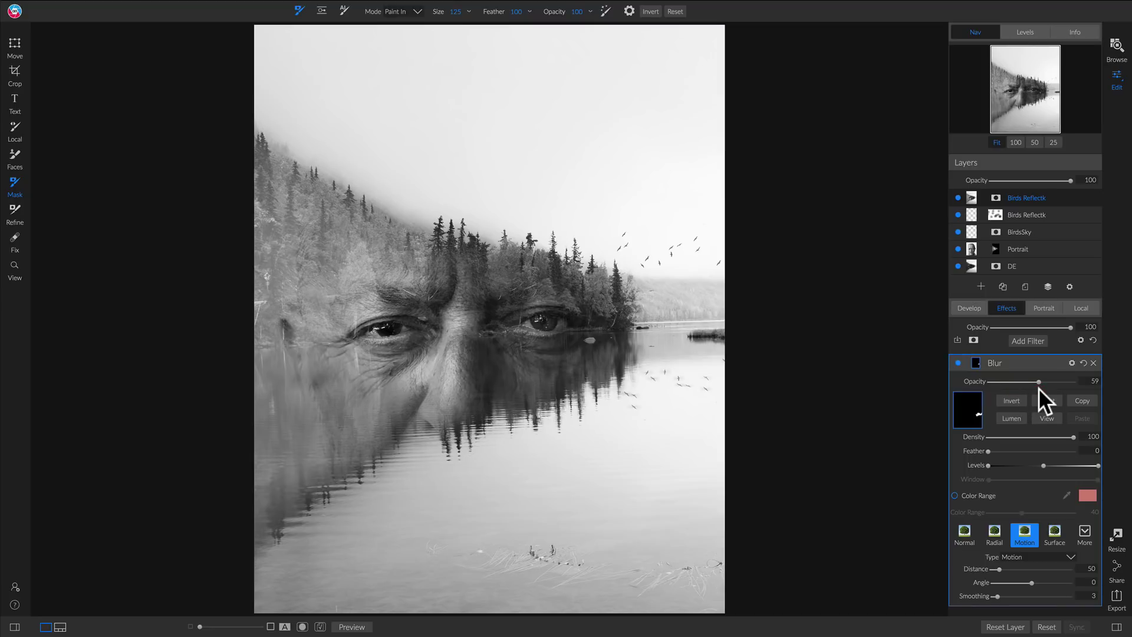
{"action": "left_click_drag", "start_coordinate": [1038, 388], "coordinate": [1024, 387]}
{"action": "left_click", "coordinate": [991, 531]}
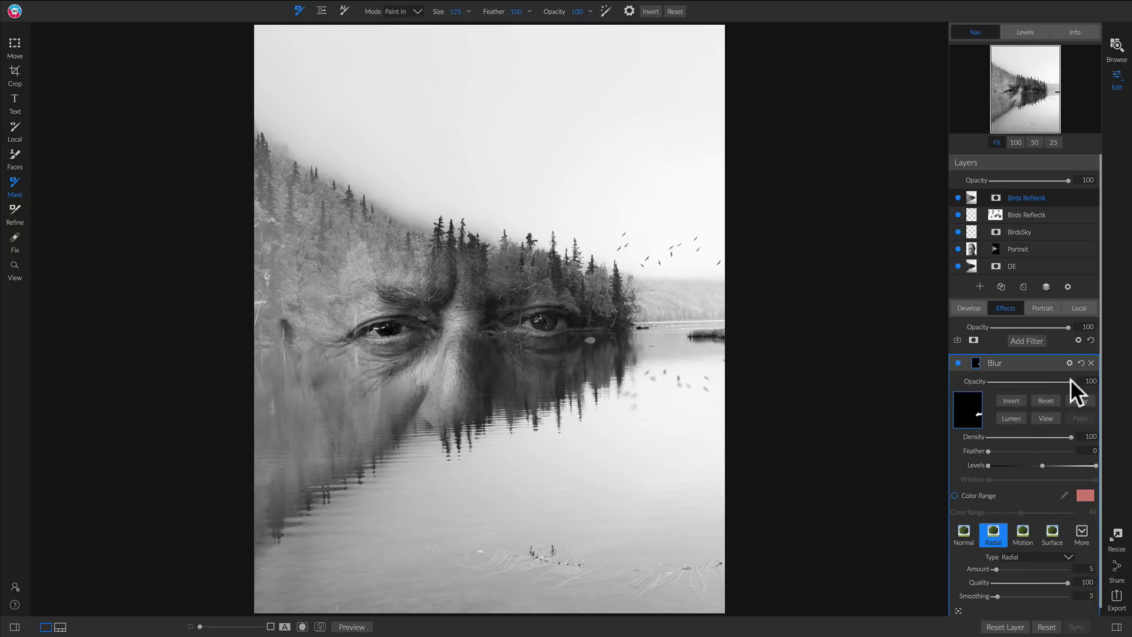
Set the radial blur's opacity to 56 and try different opacities for the stamped layer.
{"action": "left_click_drag", "start_coordinate": [1035, 381], "coordinate": [1059, 382]}
{"action": "left_click_drag", "start_coordinate": [1060, 180], "coordinate": [1063, 182]}
{"action": "left_click_drag", "start_coordinate": [1054, 179], "coordinate": [1056, 179]}
{"action": "left_click_drag", "start_coordinate": [1034, 381], "coordinate": [993, 384]}
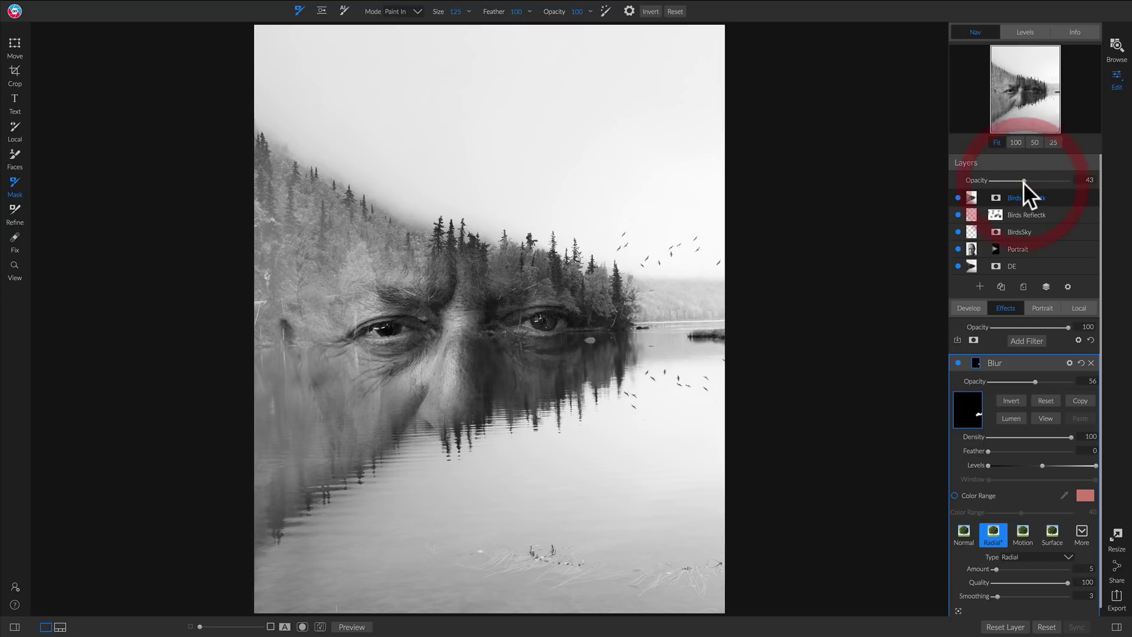
{"action": "left_click_drag", "start_coordinate": [1001, 182], "coordinate": [1129, 191]}
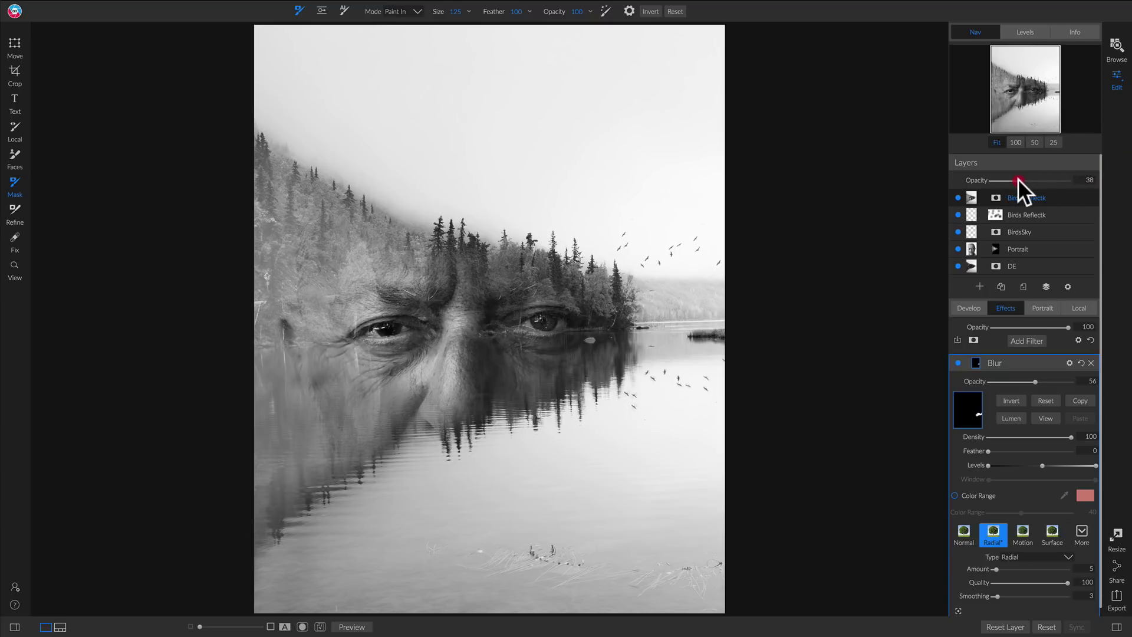
Delete the stamped layer that carries the Blur filter.
{"action": "left_click", "coordinate": [1038, 215]}
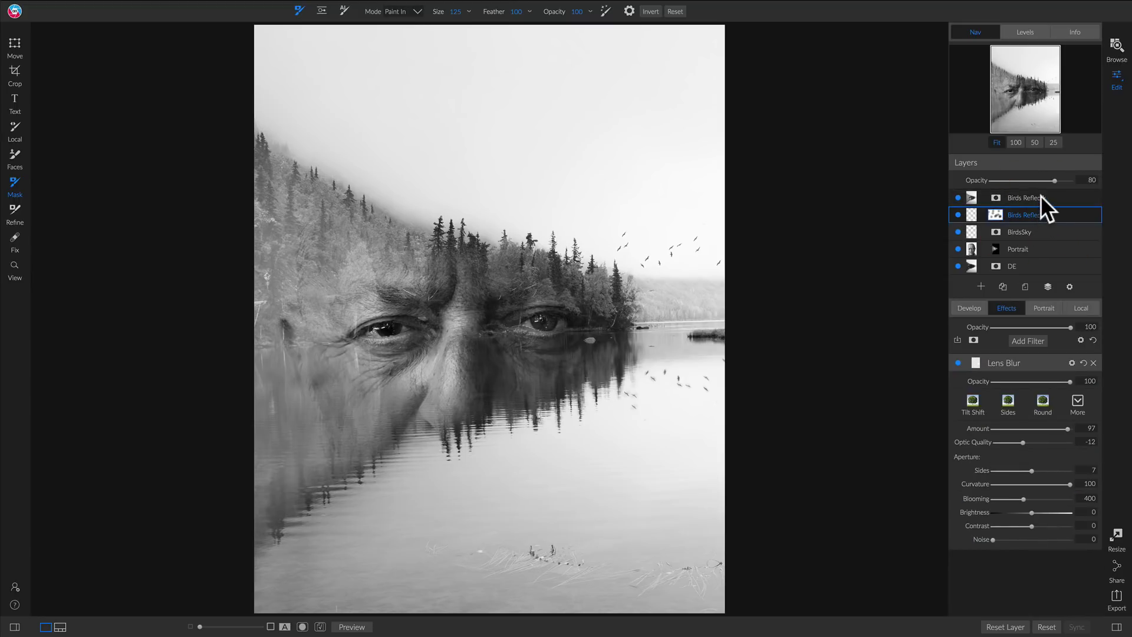
{"action": "right_click", "coordinate": [1042, 197]}
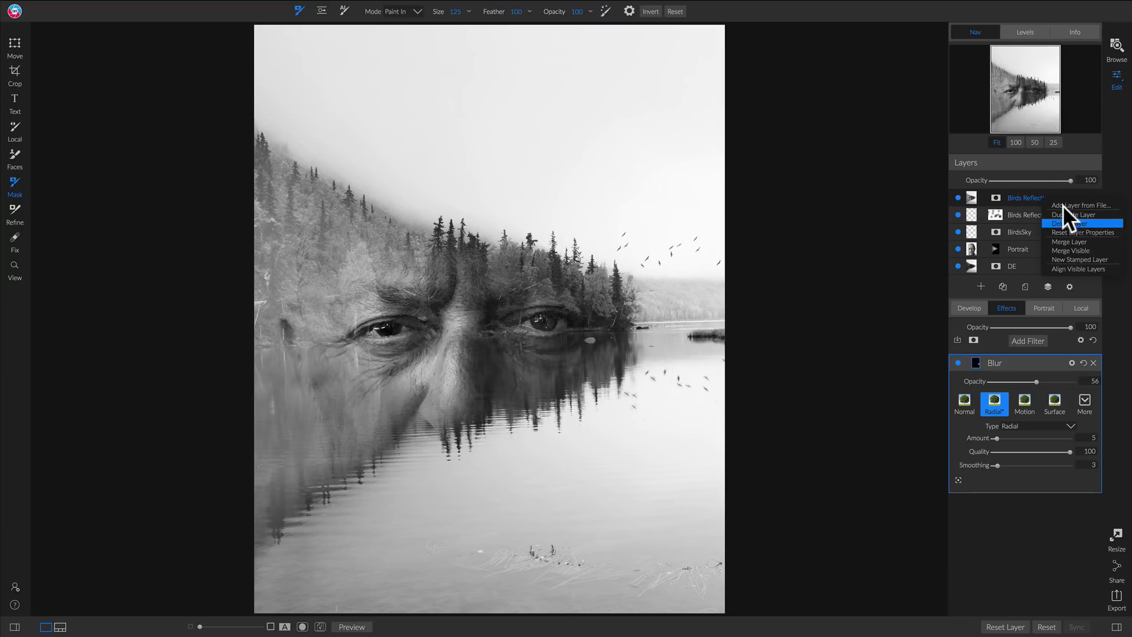
{"action": "key", "text": "Return"}
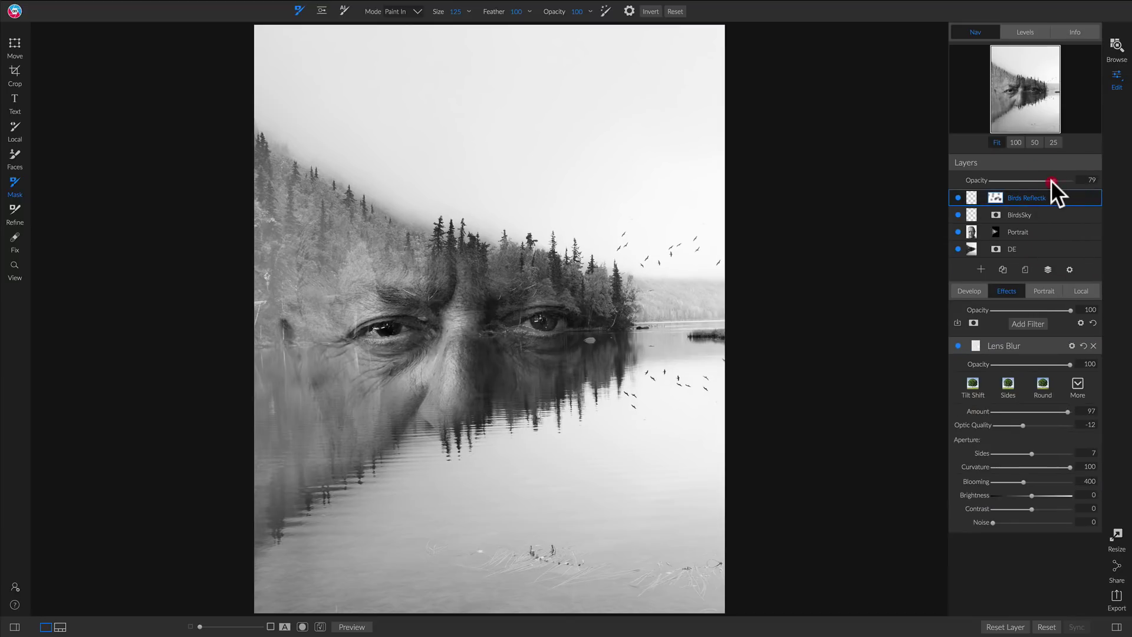
Set the Birds Reflects layer's opacity to 49 and remove its Lens Blur filter.
{"action": "left_click_drag", "start_coordinate": [1050, 179], "coordinate": [1012, 183]}
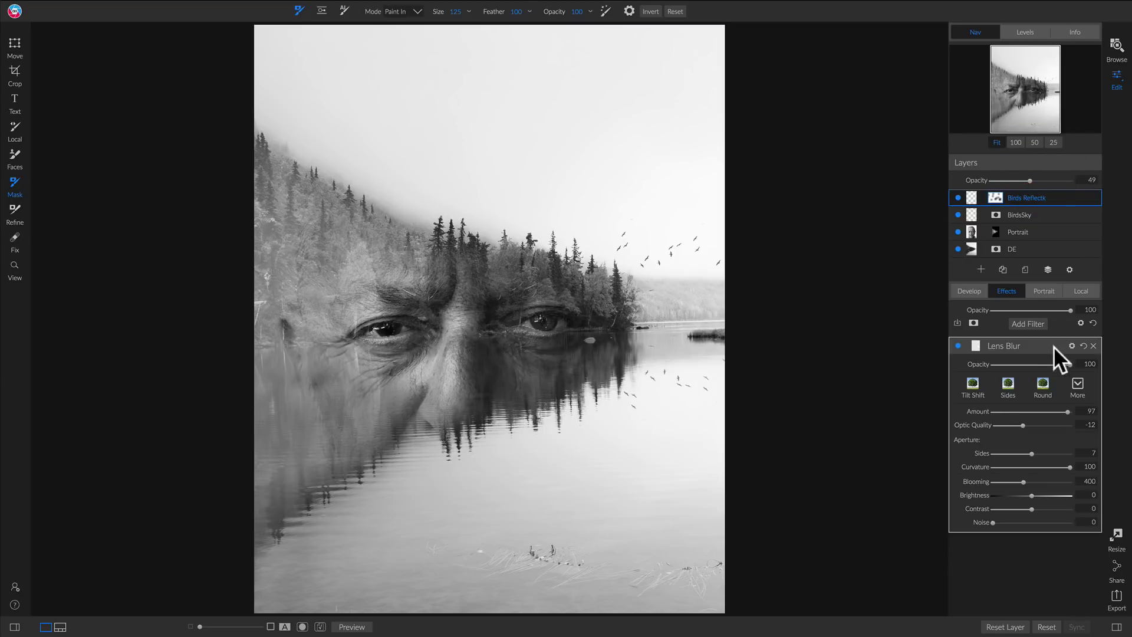
{"action": "left_click", "coordinate": [1091, 342]}
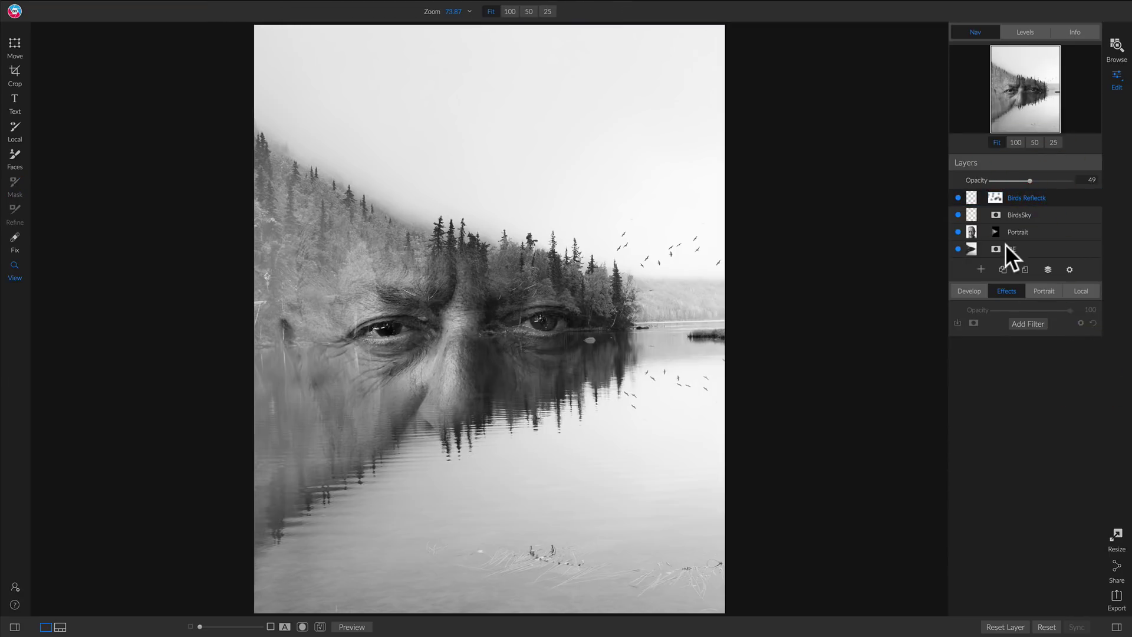
Create a fresh stamped layer above Birds Reflects and activate the masking brush.
{"action": "right_click", "coordinate": [1028, 197]}
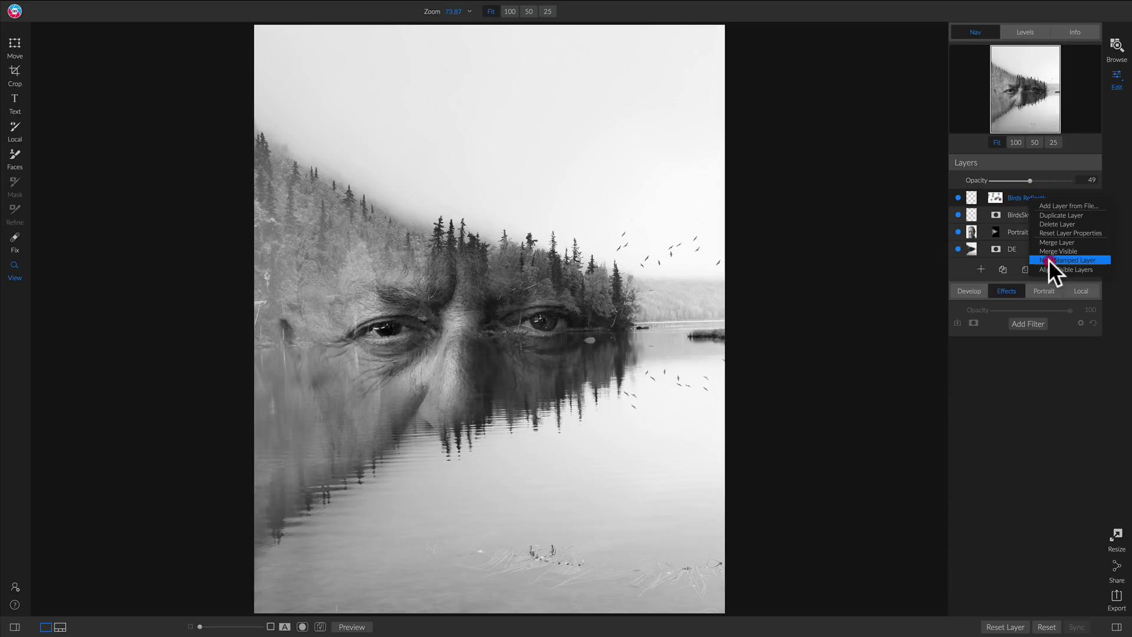
{"action": "left_click", "coordinate": [1048, 260]}
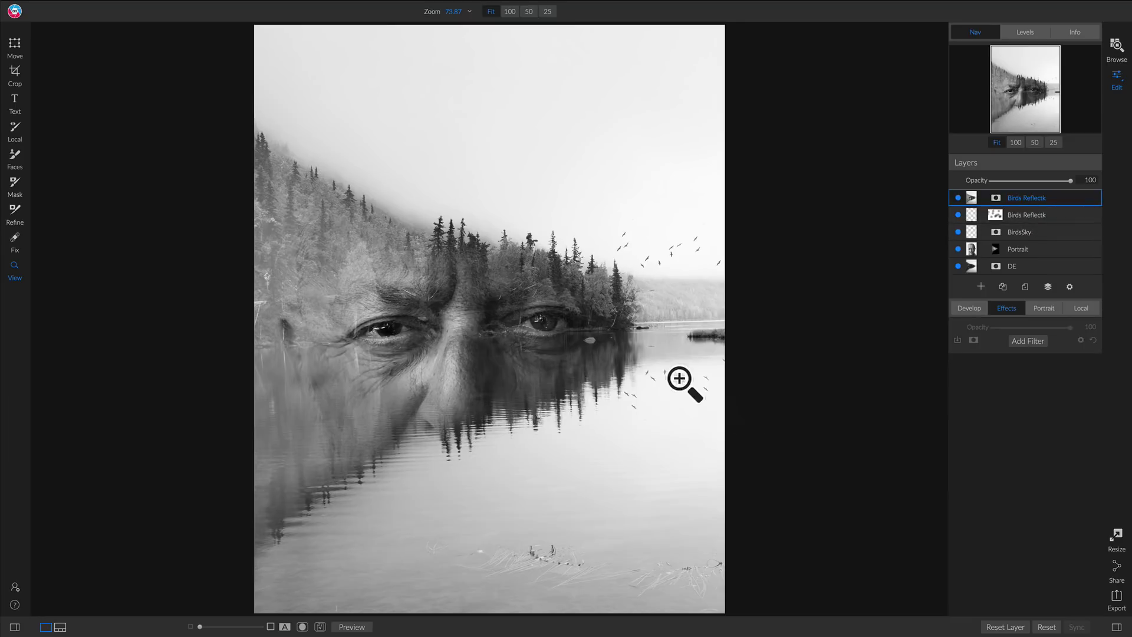
{"action": "key", "text": "b"}
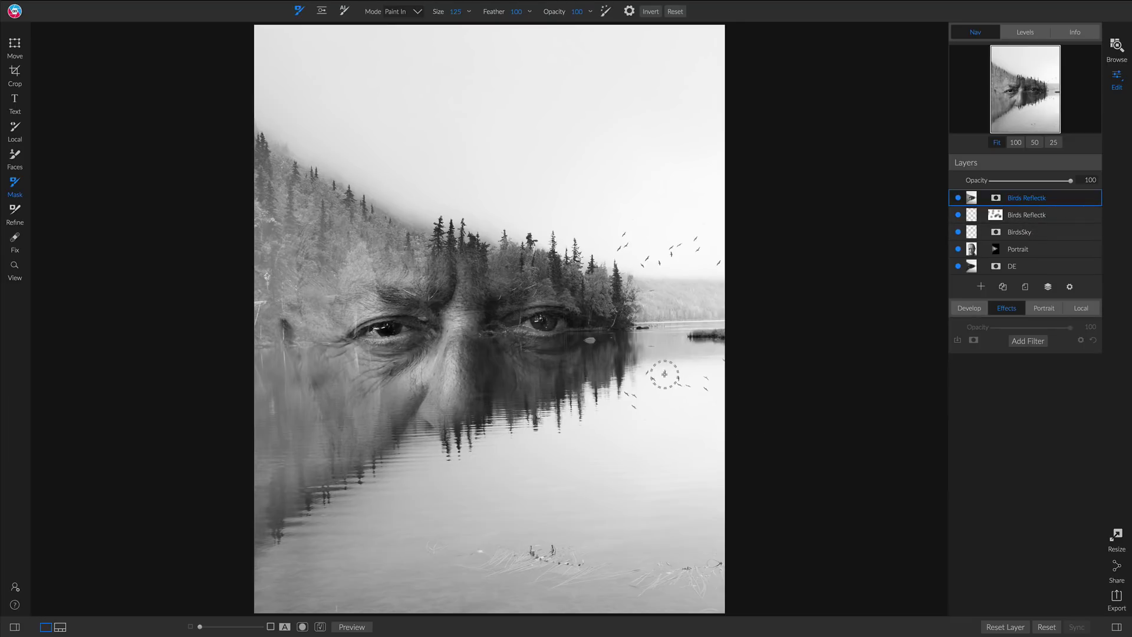
Add a Blur filter to the stamped layer, using an inverted mask painted in only over the reflected birds.
{"action": "left_click", "coordinate": [1017, 341]}
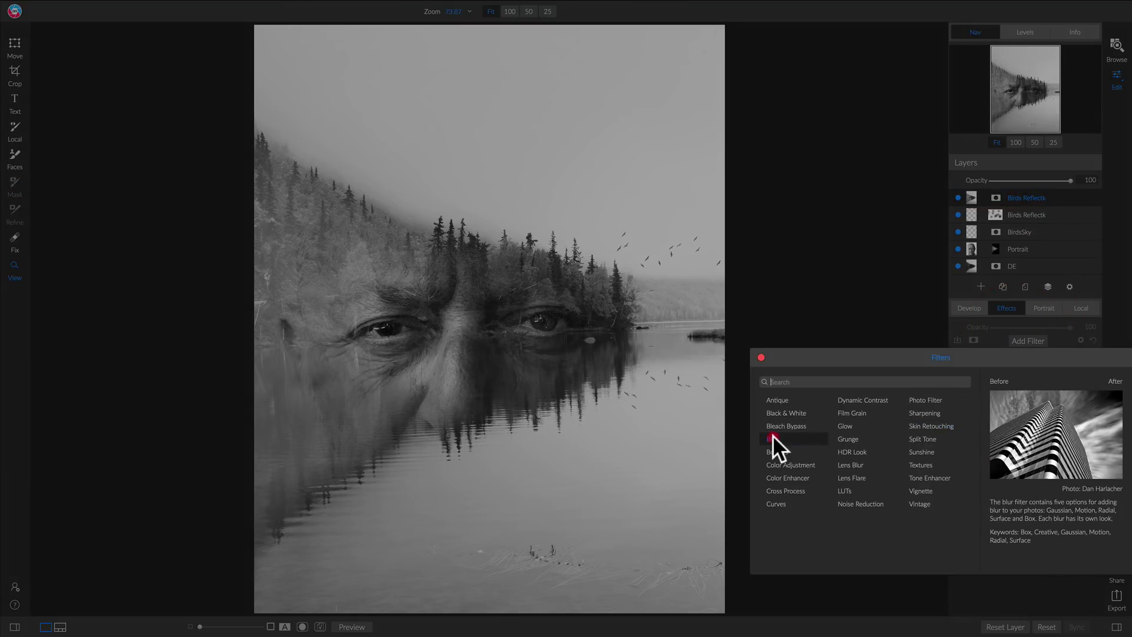
{"action": "left_click", "coordinate": [773, 439]}
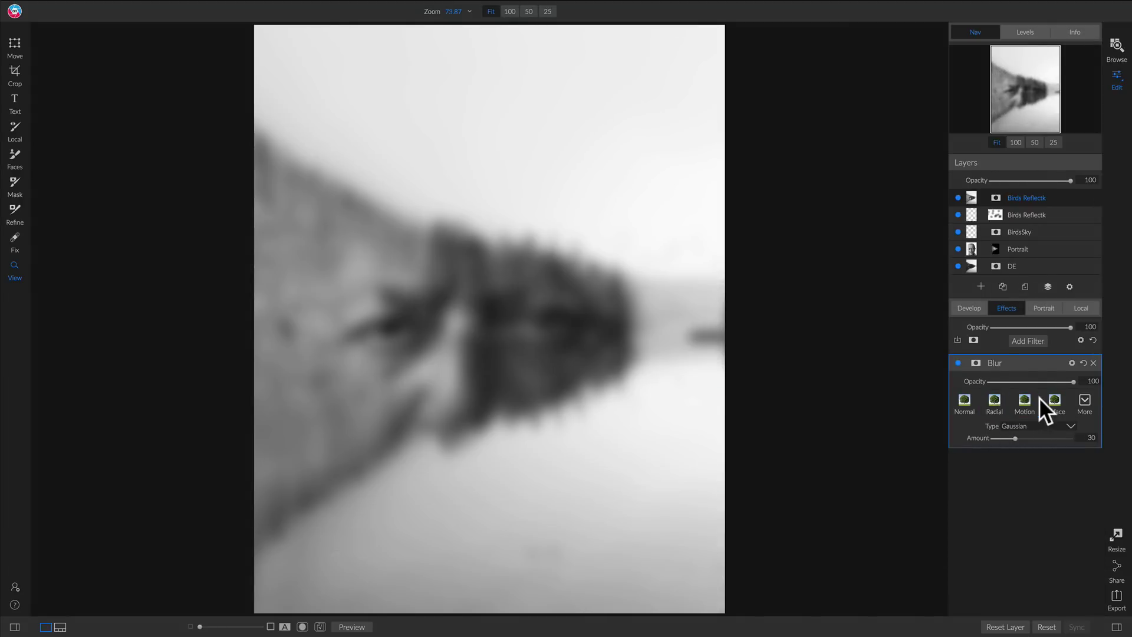
{"action": "left_click", "coordinate": [976, 364]}
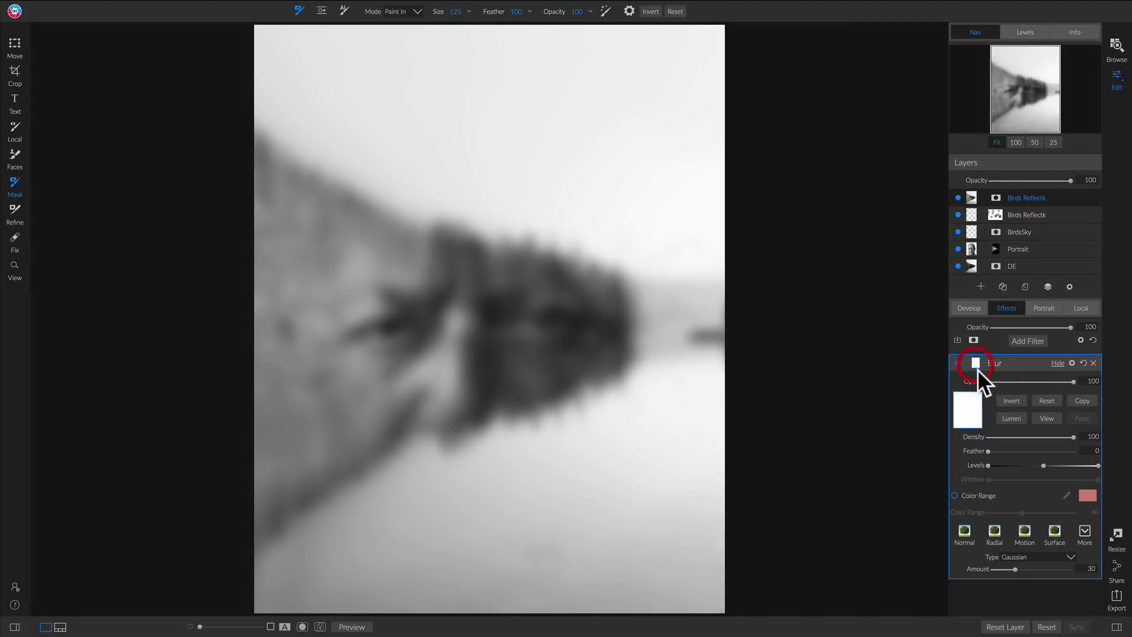
{"action": "left_click", "coordinate": [1010, 400]}
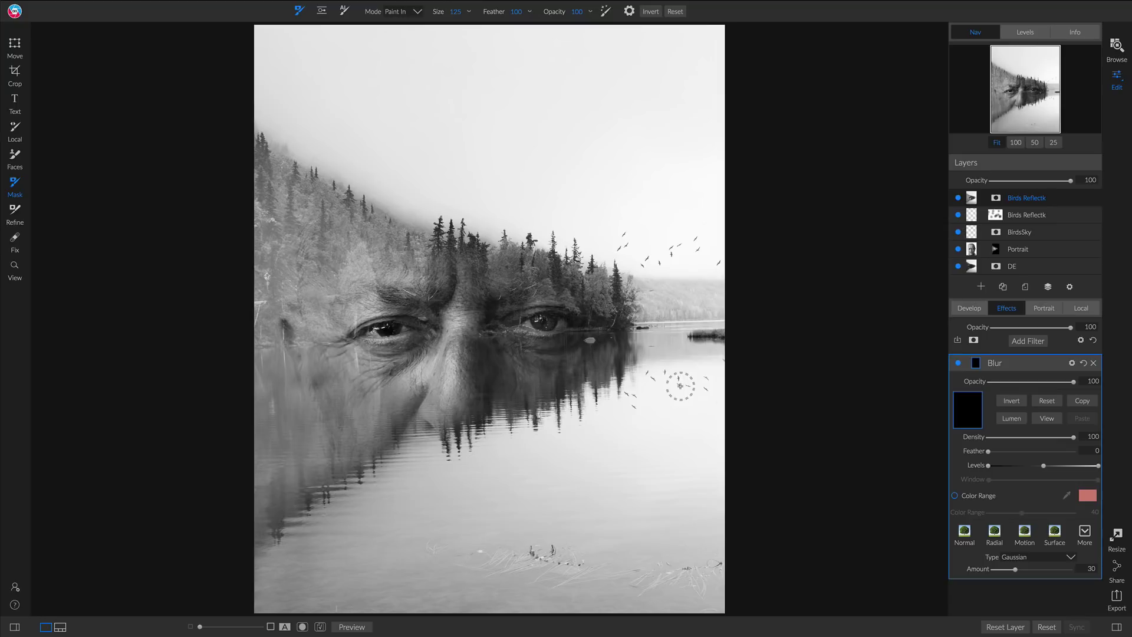
{"action": "mouse_move", "coordinate": [719, 382]}
{"action": "left_mouse_down"}
{"action": "mouse_move", "coordinate": [651, 374]}
{"action": "mouse_move", "coordinate": [634, 407]}
{"action": "left_mouse_up"}
Try the Motion type for the birds' blur with the filter opacity at 88.
{"action": "mouse_move", "coordinate": [1021, 383]}
{"action": "left_mouse_down"}
{"action": "mouse_move", "coordinate": [1010, 380]}
{"action": "mouse_move", "coordinate": [1040, 380]}
{"action": "left_mouse_up"}
{"action": "left_click", "coordinate": [1027, 529]}
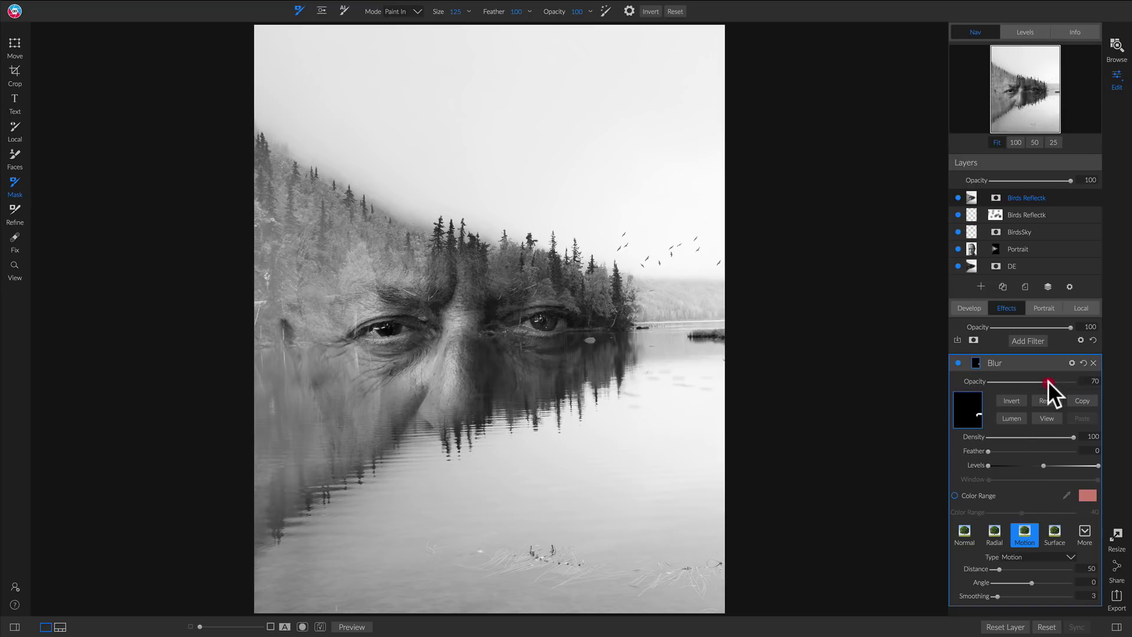
{"action": "left_click_drag", "start_coordinate": [1048, 380], "coordinate": [1049, 380]}
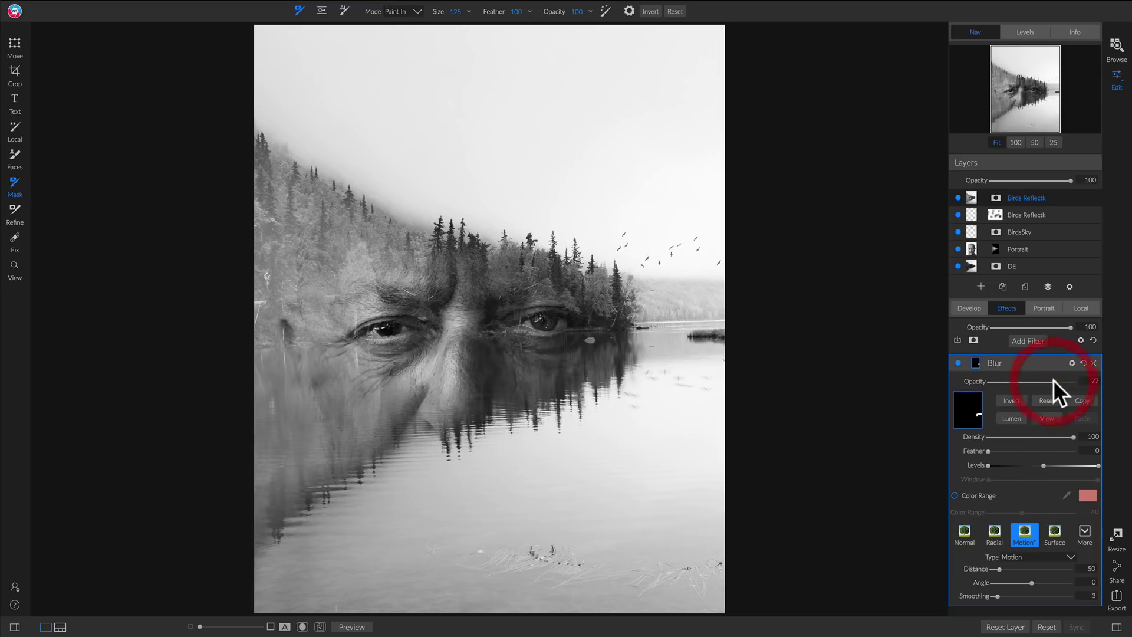
{"action": "left_click", "coordinate": [1058, 379]}
{"action": "left_click", "coordinate": [1063, 380]}
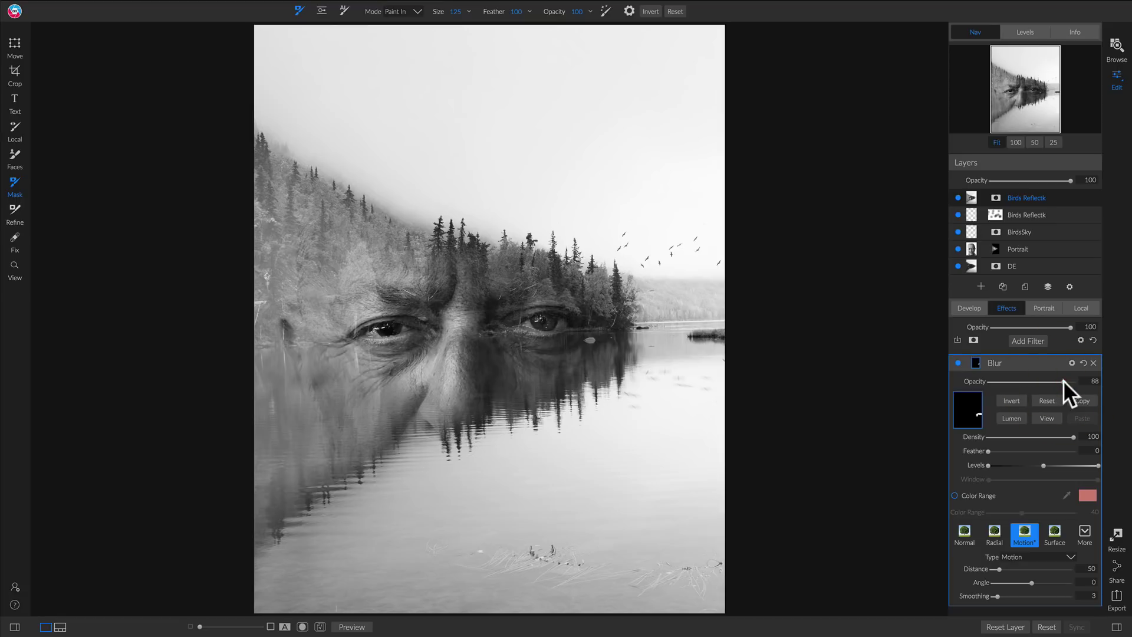
Try the Radial blur type on the reflected birds, and remove the Blur filter from the stamped layer.
{"action": "left_click", "coordinate": [1000, 532]}
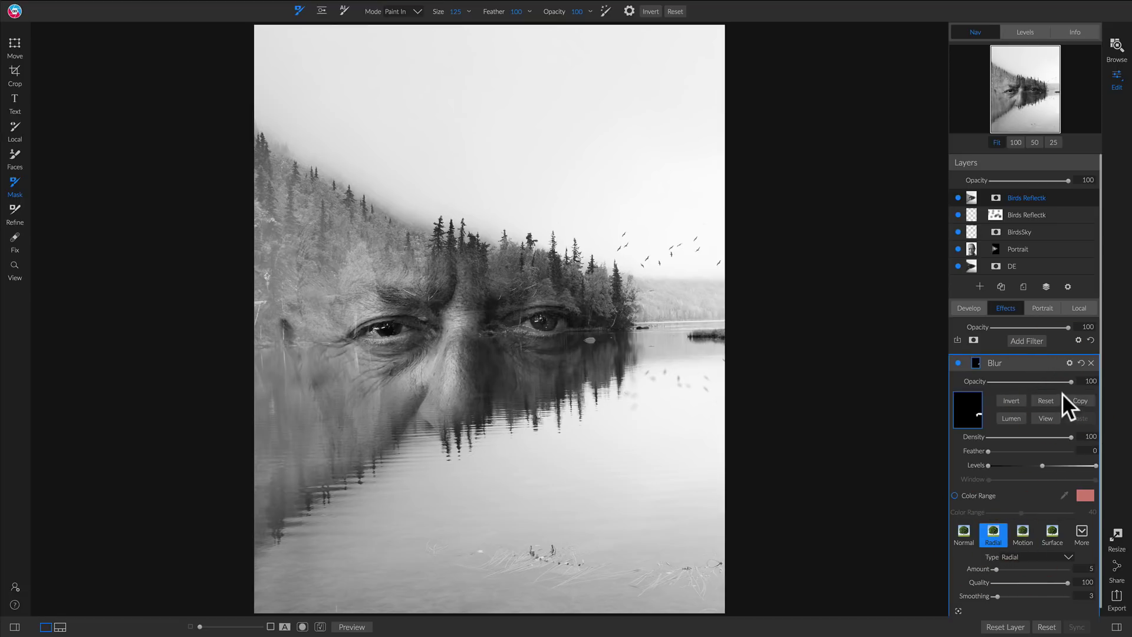
{"action": "left_click", "coordinate": [1072, 381]}
{"action": "left_click", "coordinate": [1091, 362]}
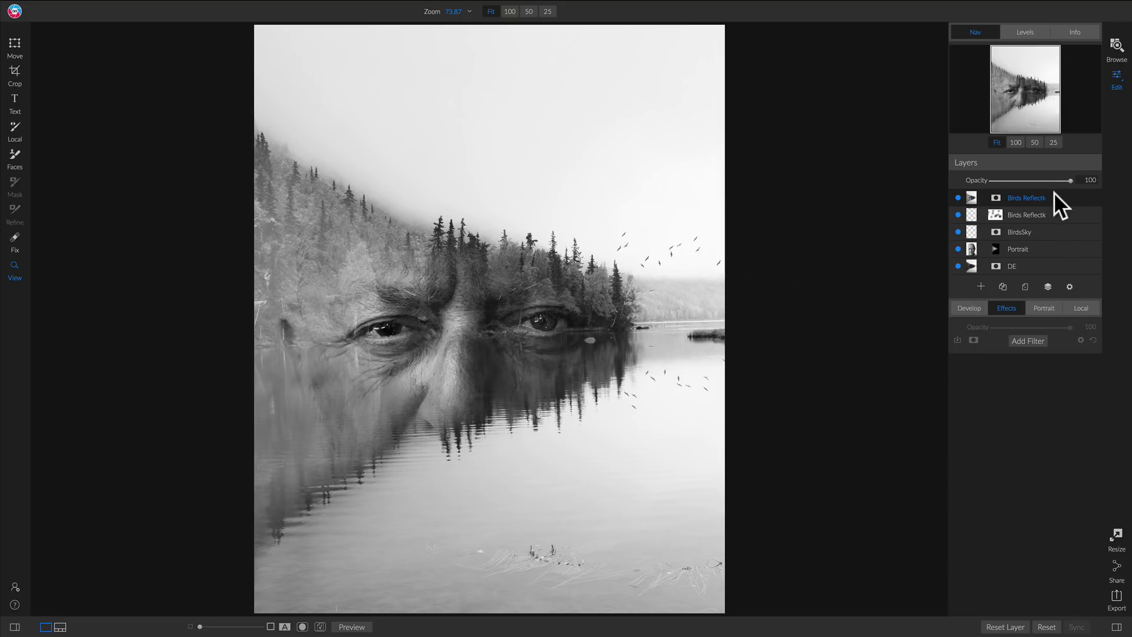
Add a LUTs filter to the stamped layer with the Punchbowl - Purple - Sharp - Cool look from the Cinematic Color Grading category.
{"action": "left_click", "coordinate": [1029, 336]}
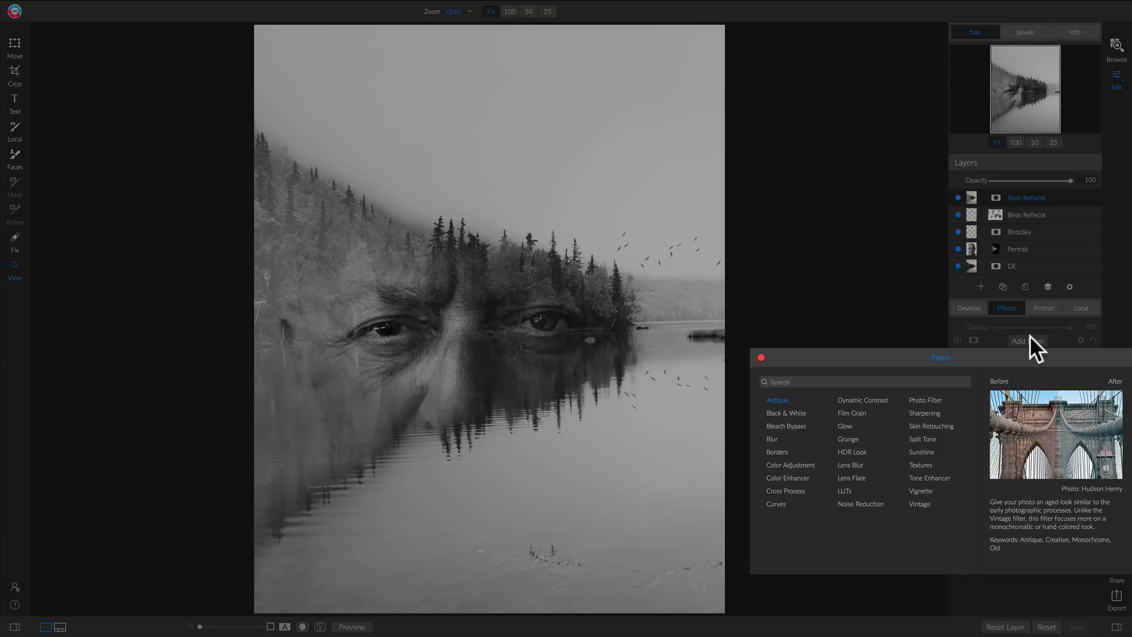
{"action": "left_click", "coordinate": [852, 489]}
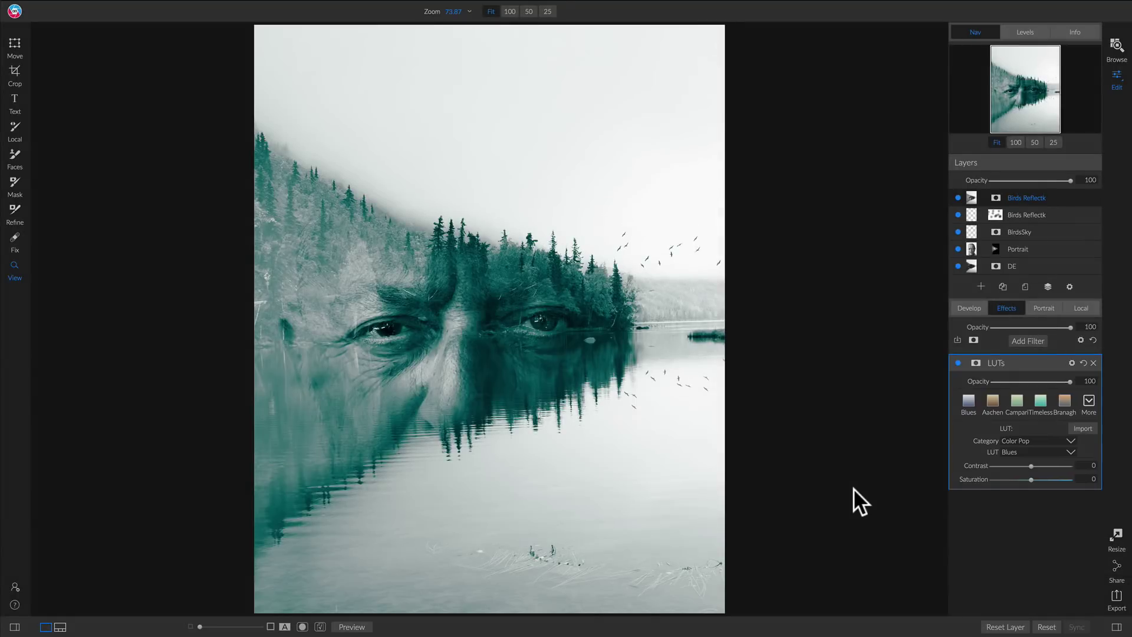
{"action": "left_click", "coordinate": [1052, 437]}
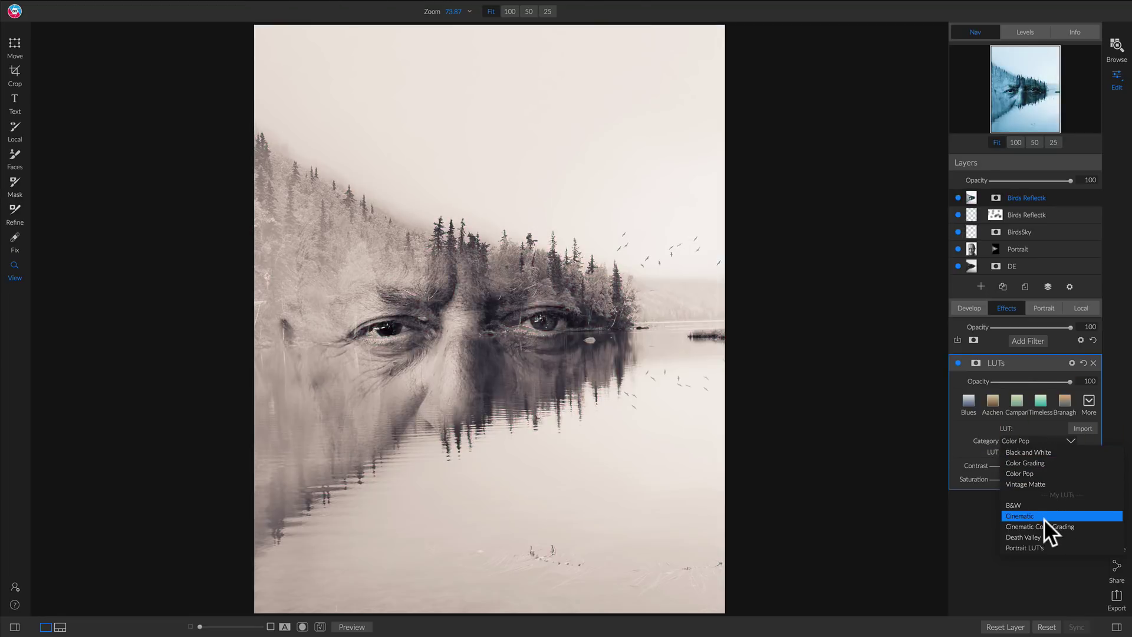
{"action": "left_click", "coordinate": [1042, 523]}
{"action": "left_click", "coordinate": [1037, 450]}
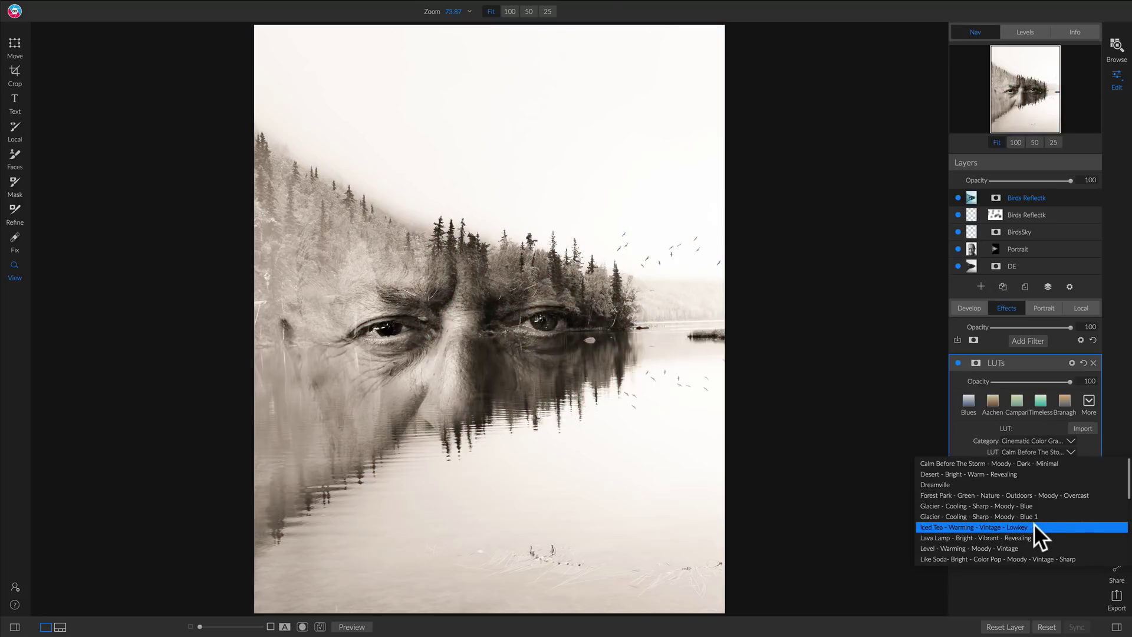
{"action": "scroll", "coordinate": [1031, 540], "scroll_direction": "down", "scroll_amount": 3}
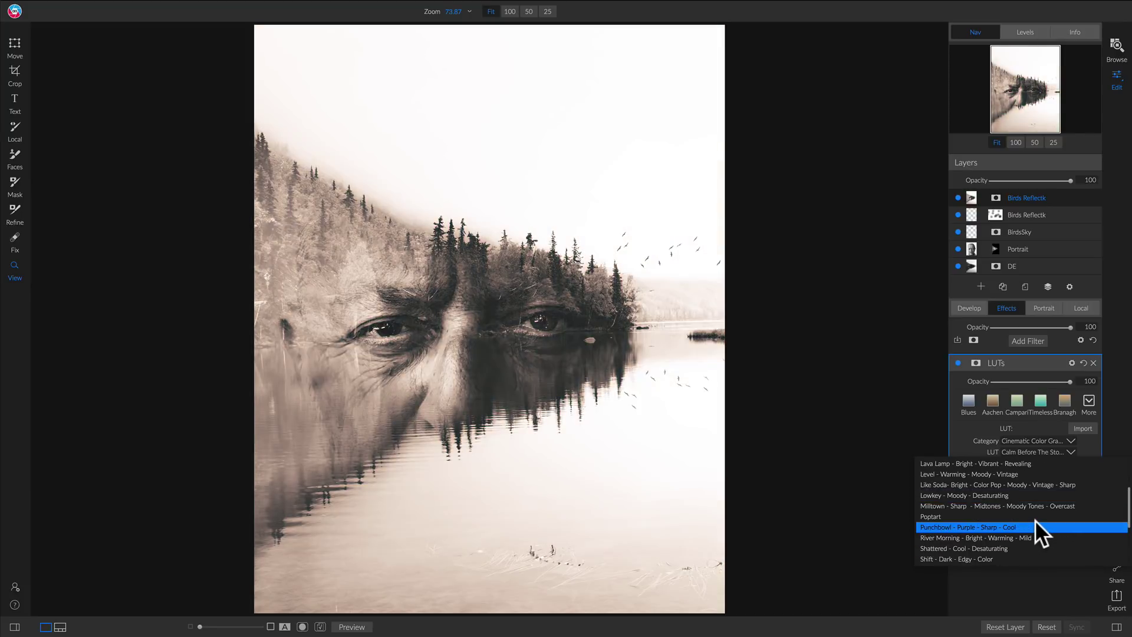
{"action": "left_click", "coordinate": [1035, 527]}
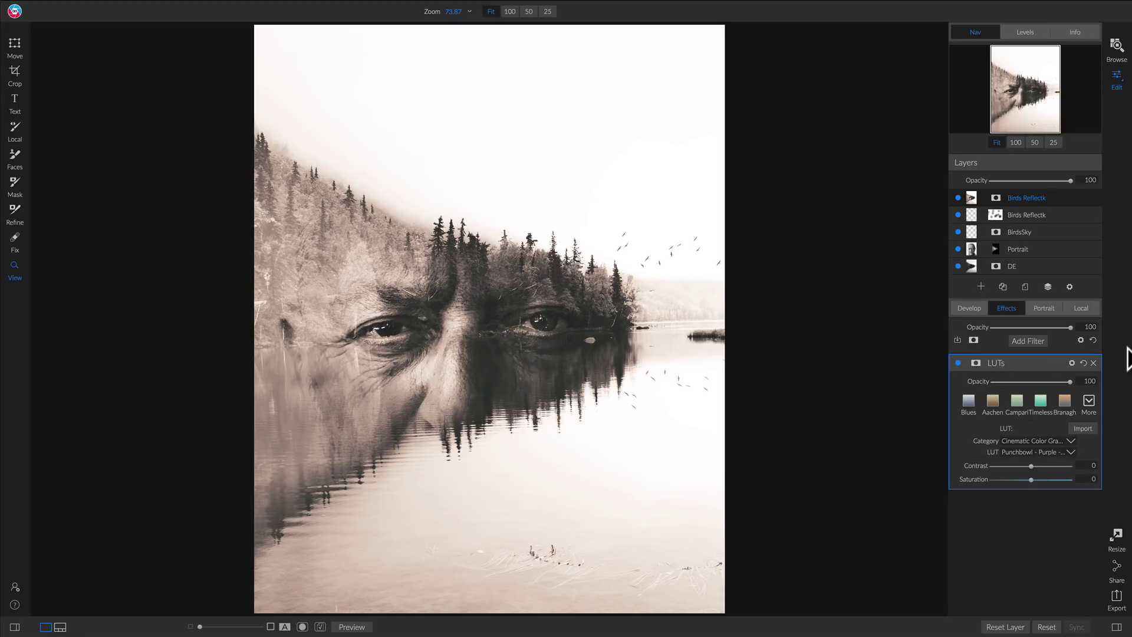
Hide the lower Birds Reflects layer and the BirdsSky layer, and reset the properties of the Portrait layer.
{"action": "left_click", "coordinate": [958, 215]}
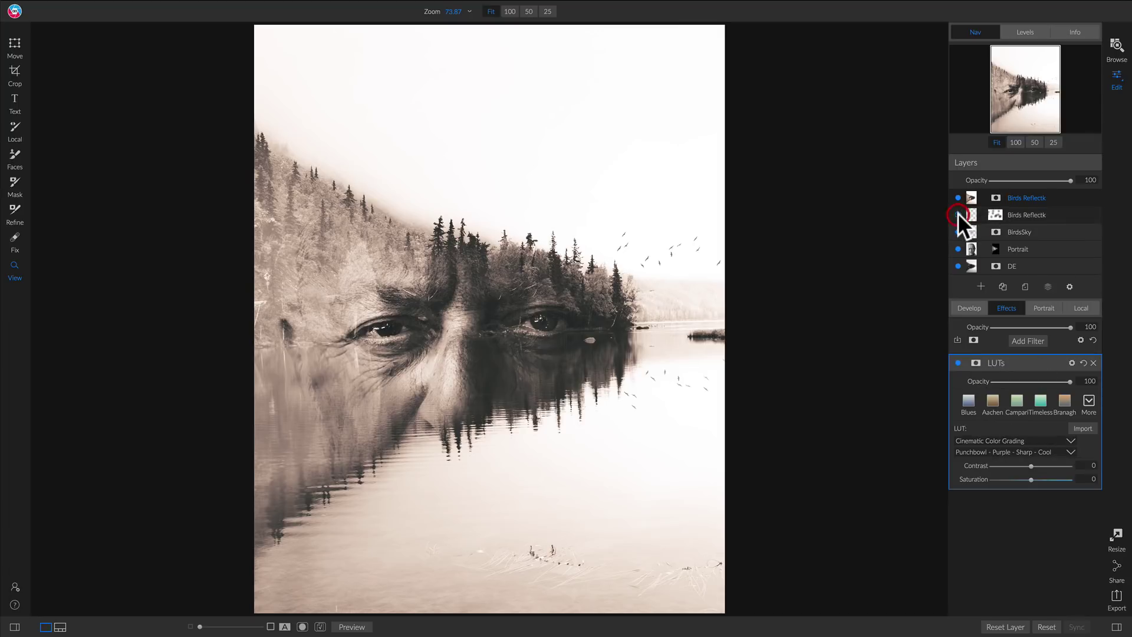
{"action": "left_click", "coordinate": [958, 232]}
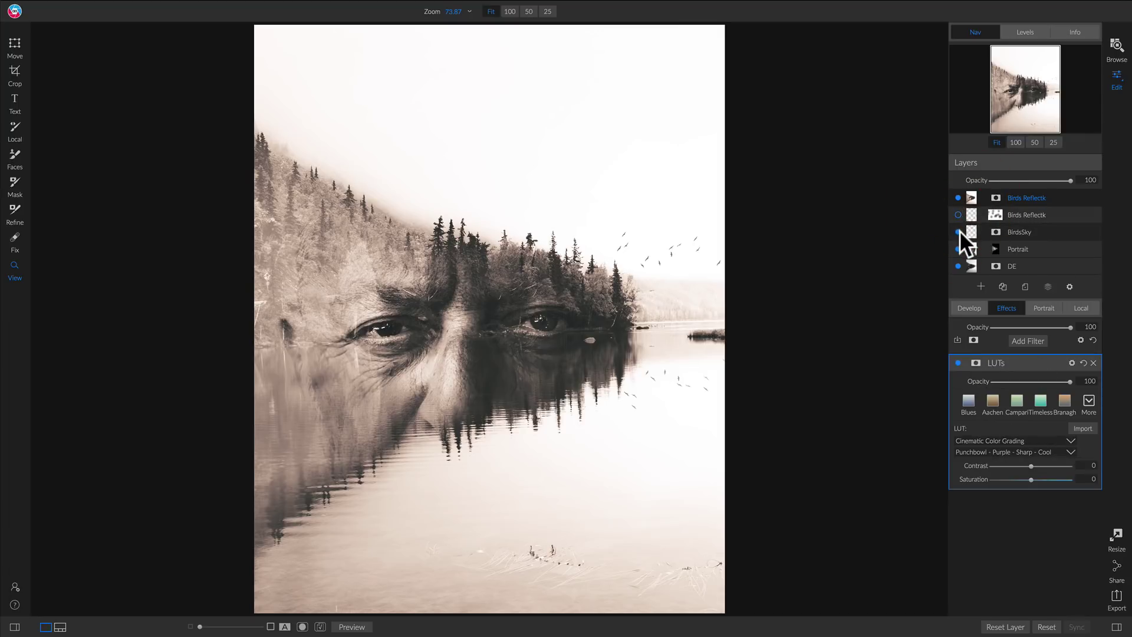
{"action": "right_click", "coordinate": [1009, 247]}
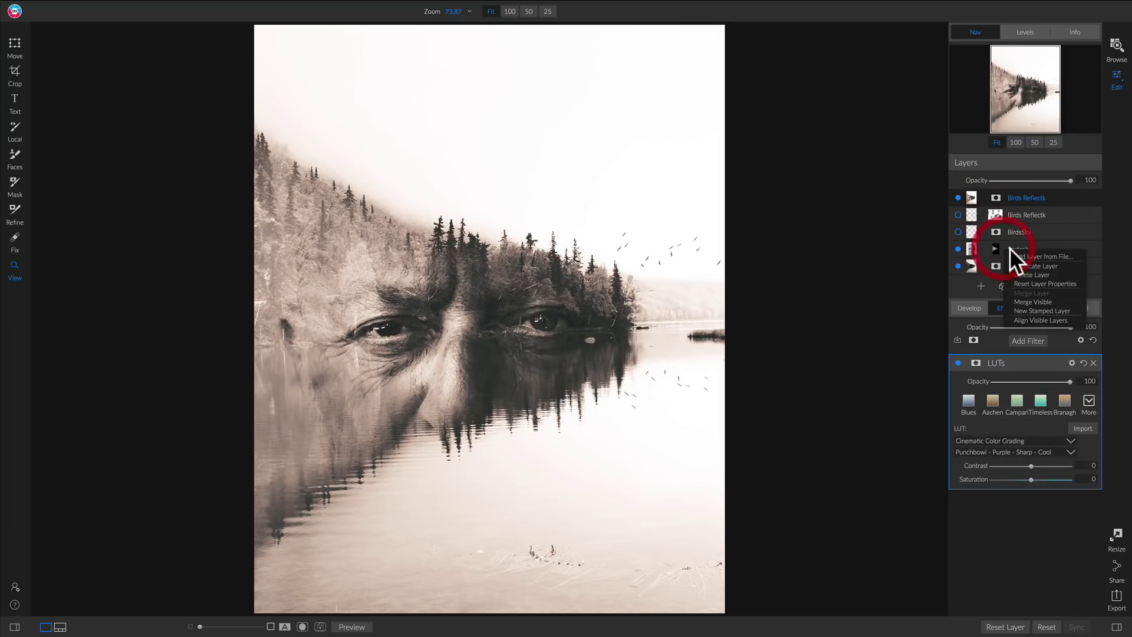
{"action": "left_click", "coordinate": [1030, 282]}
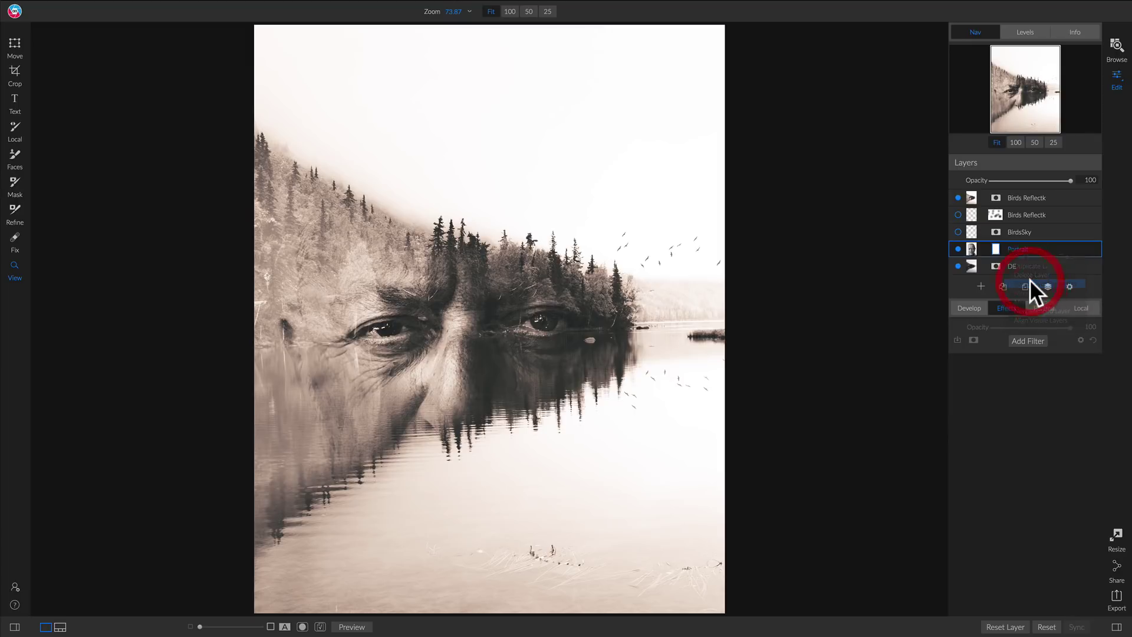
Toggle the stamped layer and hide Portrait to compare the finished composite with the original portrait and landscape images.
{"action": "left_click", "coordinate": [957, 196]}
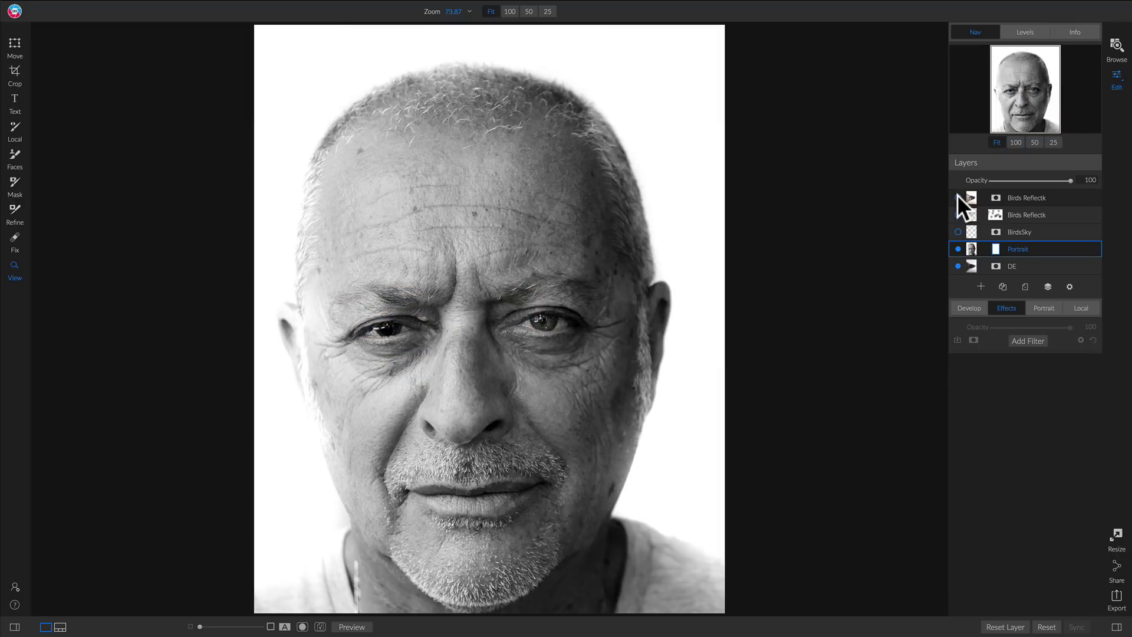
{"action": "left_click", "coordinate": [958, 196]}
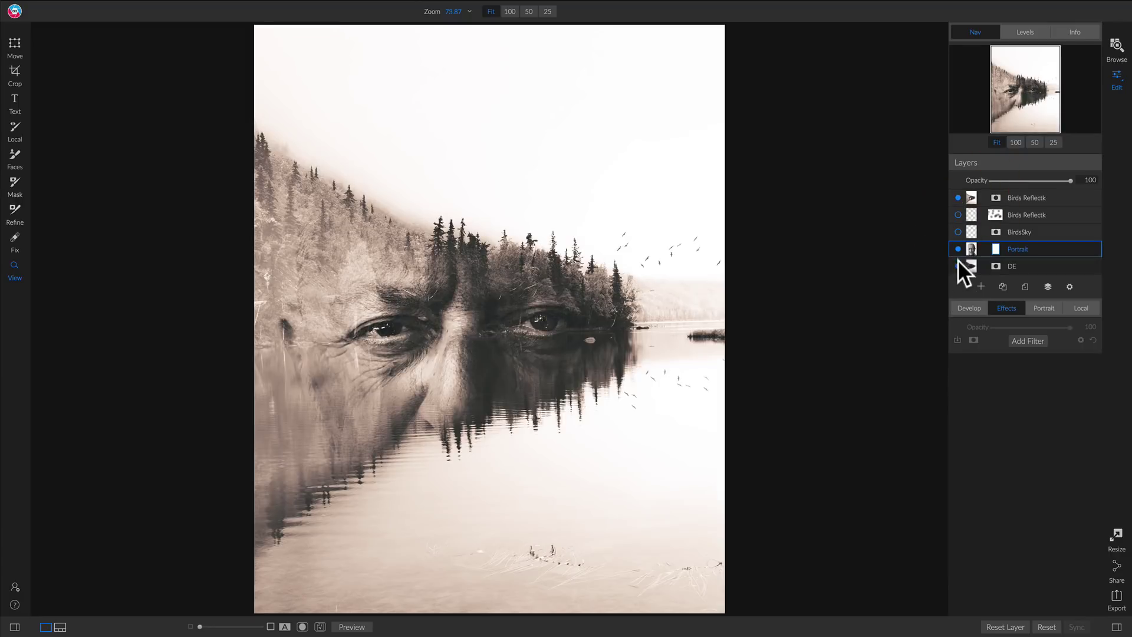
{"action": "left_click", "coordinate": [958, 248]}
{"action": "left_click", "coordinate": [958, 197]}
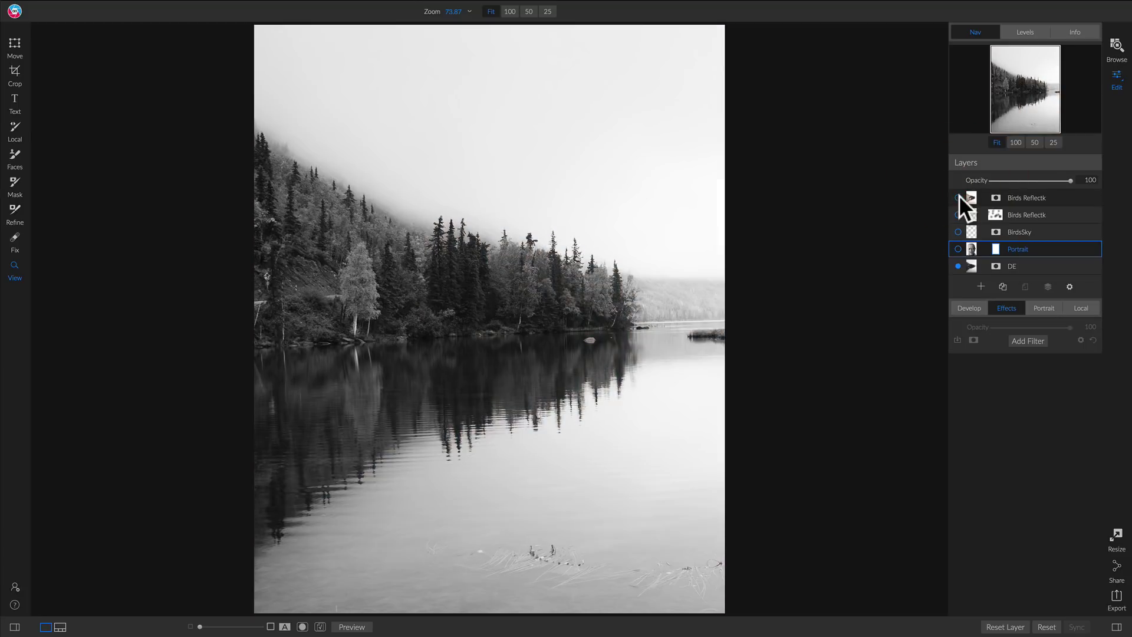
{"action": "left_click", "coordinate": [958, 198]}
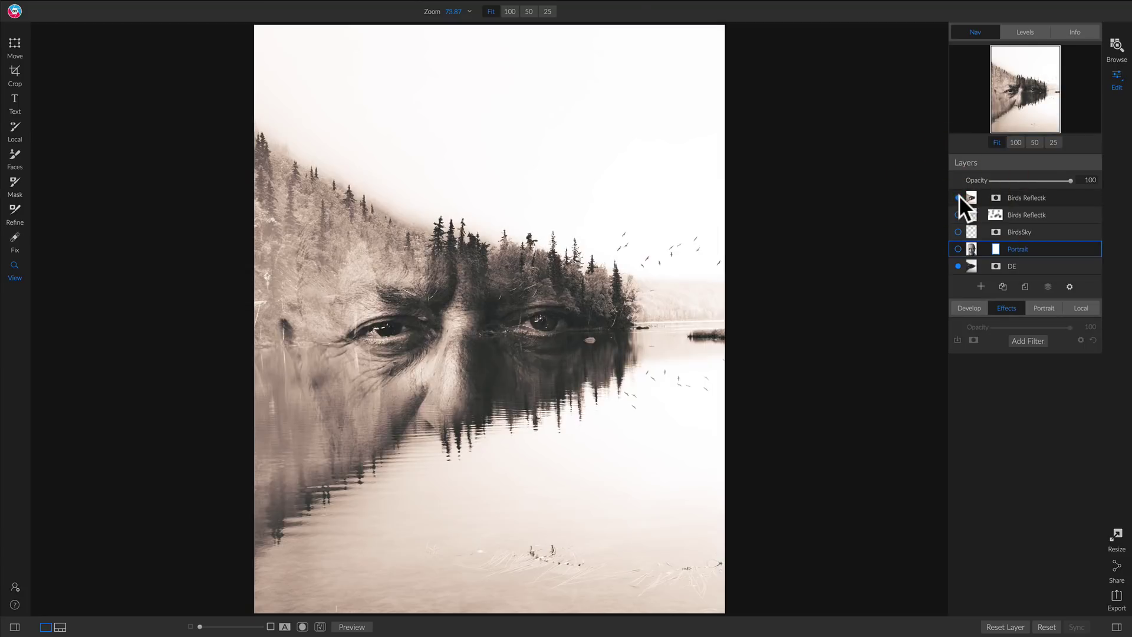
{"action": "left_click", "coordinate": [958, 197]}
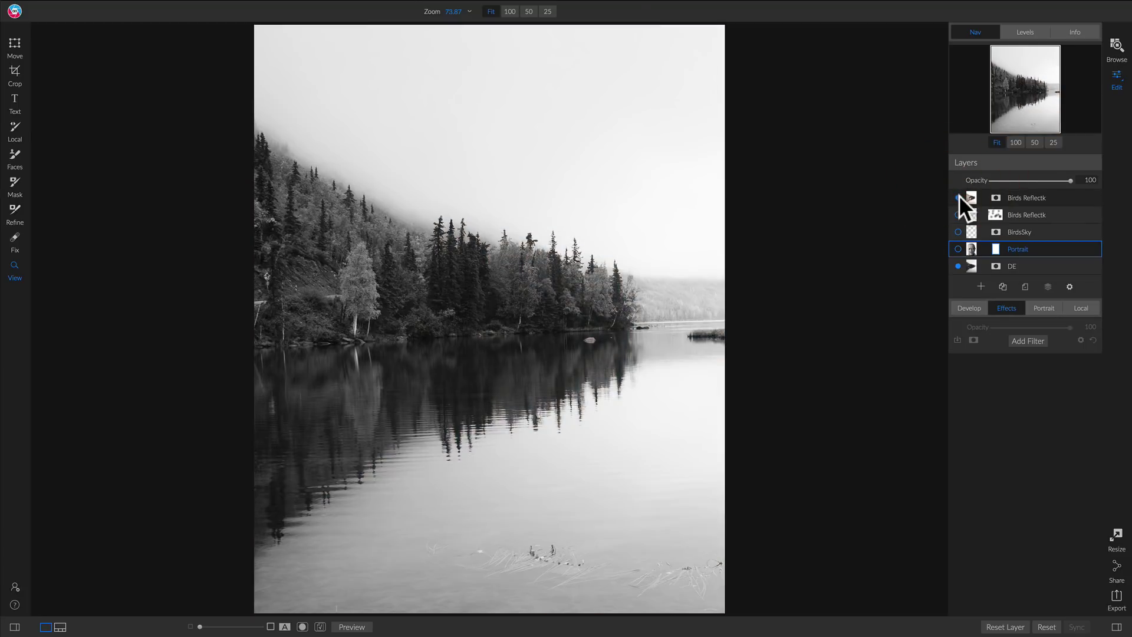
{"action": "left_click", "coordinate": [959, 198]}
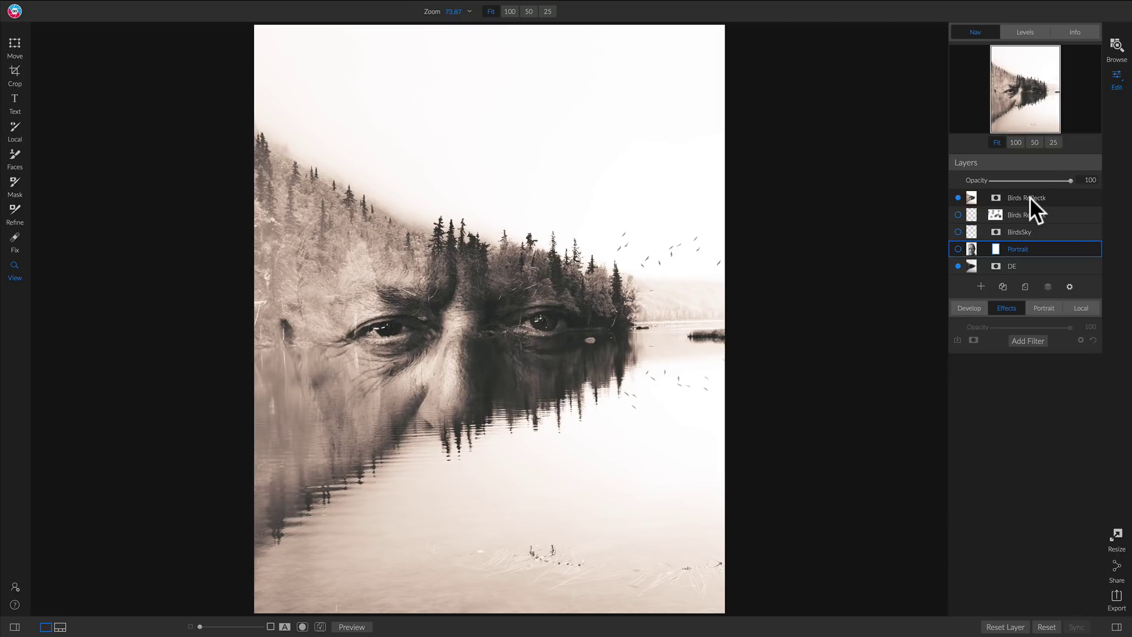
Delete the toned stamped layer and make the Birds Reflects, BirdsSky and Portrait layers visible again.
{"action": "right_click", "coordinate": [1070, 198]}
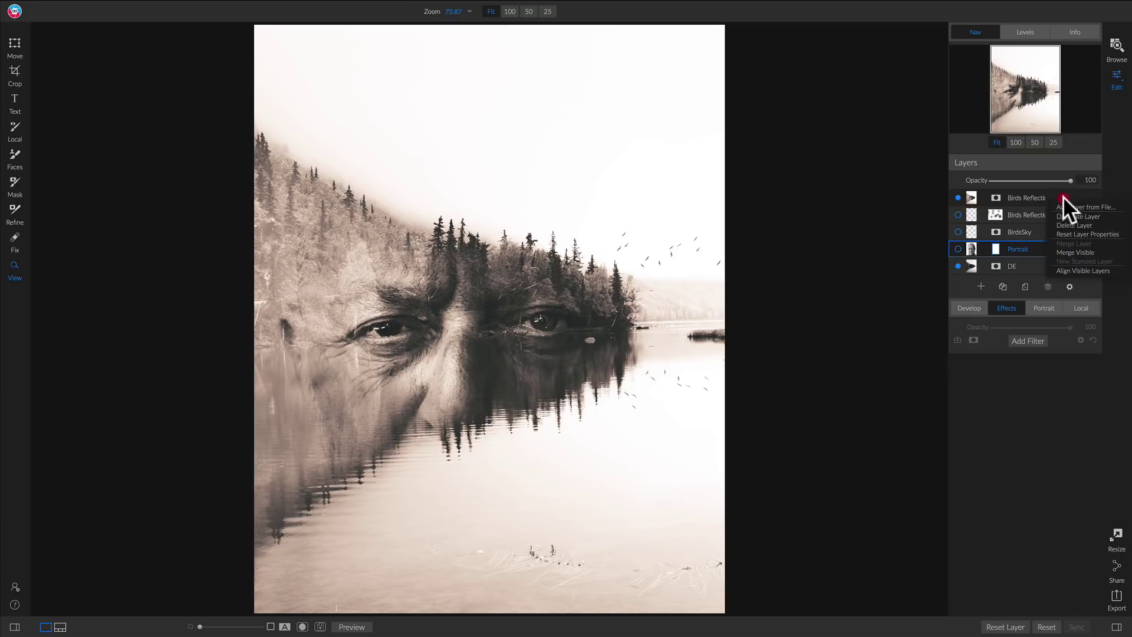
{"action": "left_click", "coordinate": [1071, 225]}
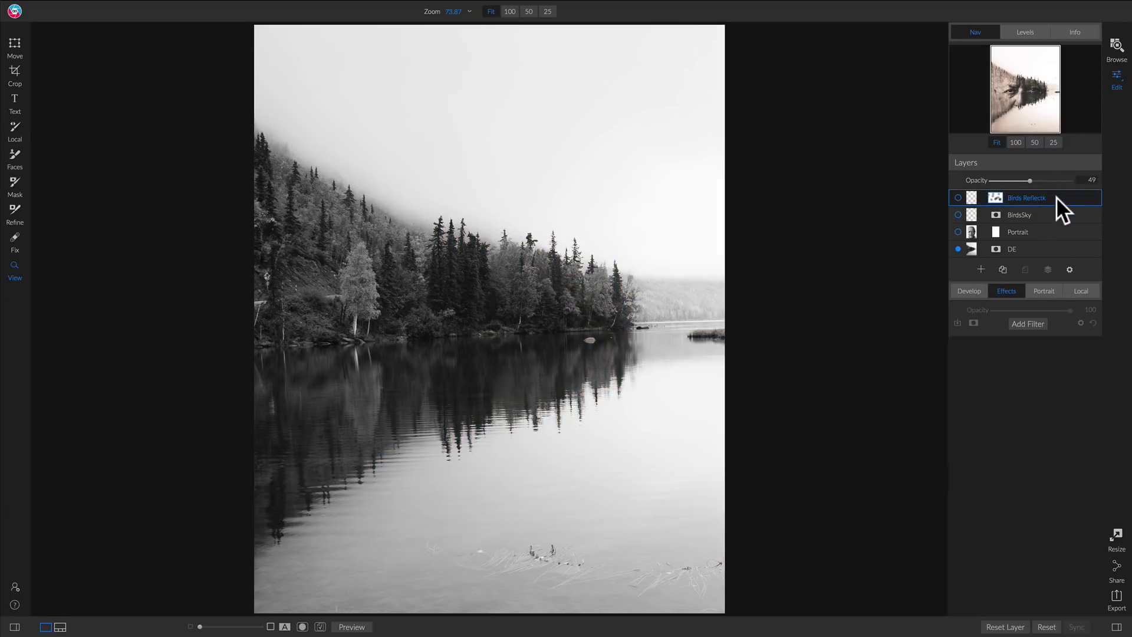
{"action": "right_click", "coordinate": [1058, 198]}
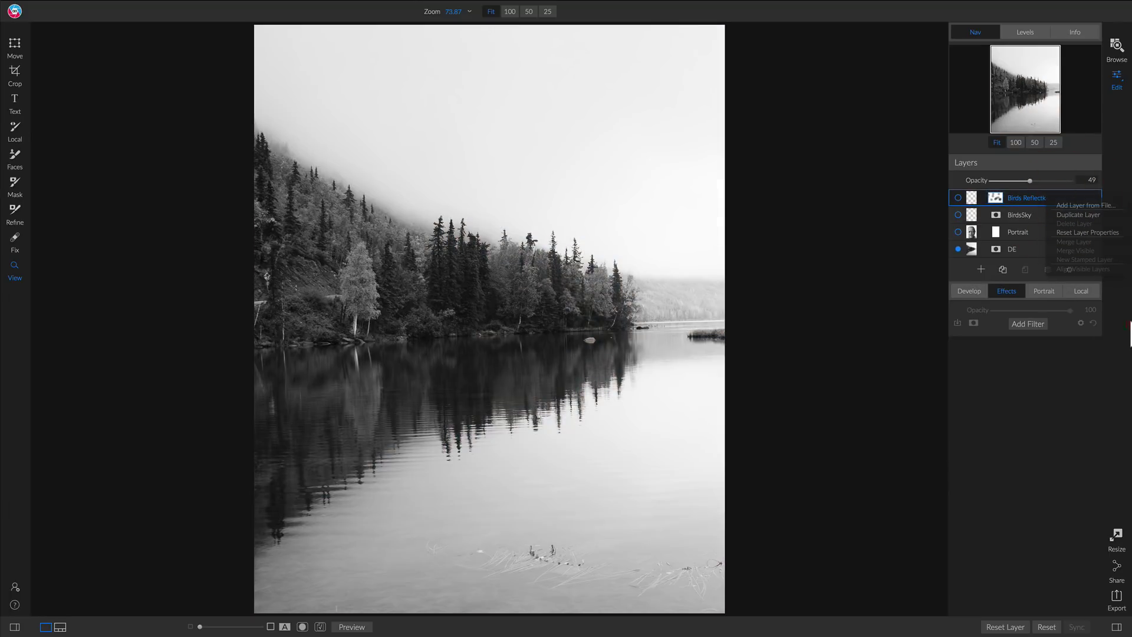
{"action": "left_click", "coordinate": [958, 198]}
{"action": "left_click", "coordinate": [958, 215]}
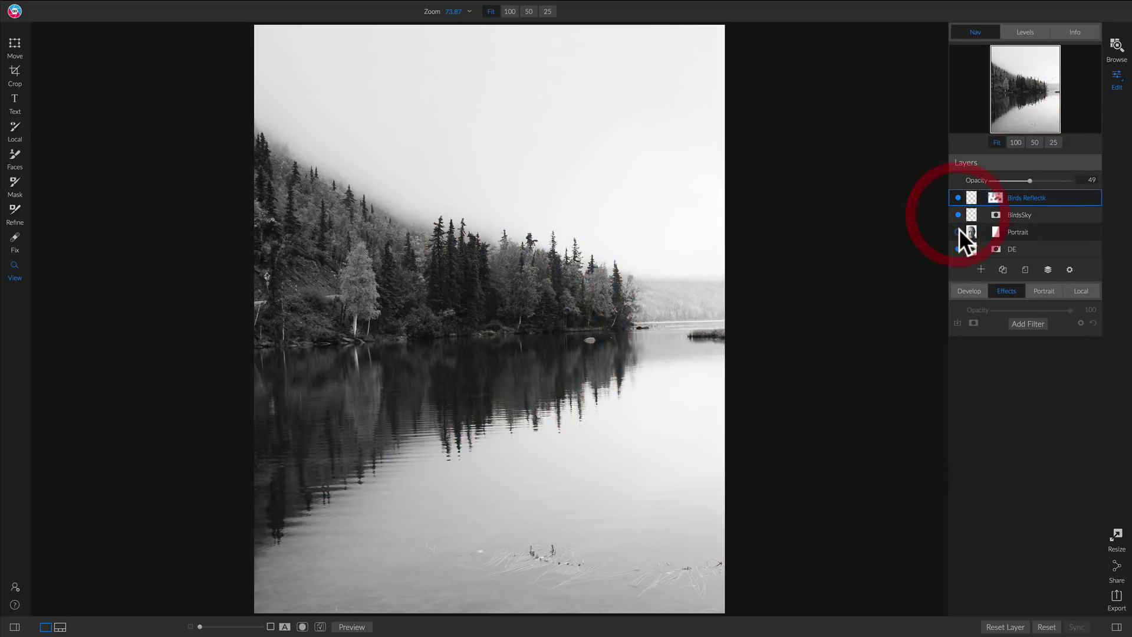
{"action": "left_click", "coordinate": [957, 232]}
Delete the Birds Reflects, BirdsSky and DE layers, keeping only the Portrait layer.
{"action": "right_click", "coordinate": [1049, 198]}
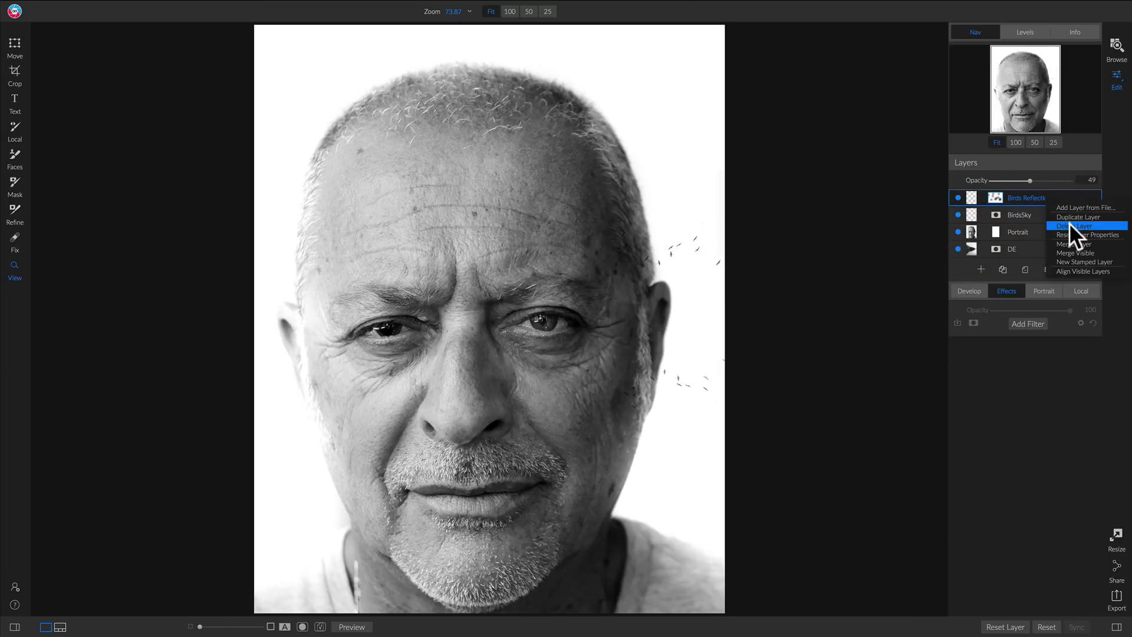
{"action": "left_click", "coordinate": [1069, 225]}
{"action": "right_click", "coordinate": [1054, 197]}
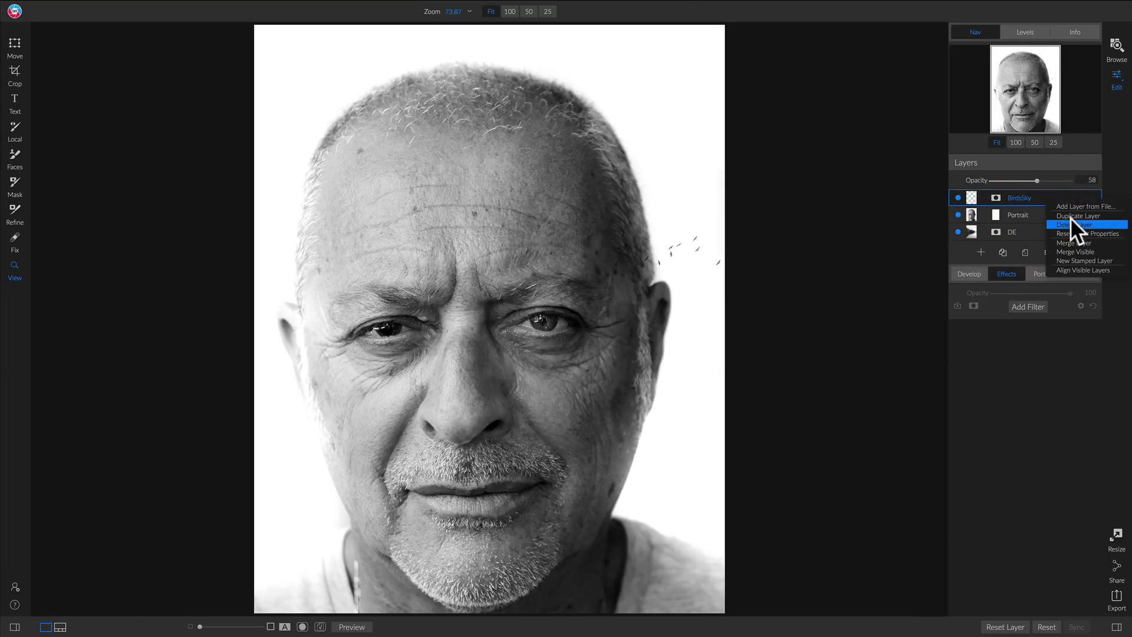
{"action": "left_click", "coordinate": [1069, 224]}
{"action": "right_click", "coordinate": [1038, 217]}
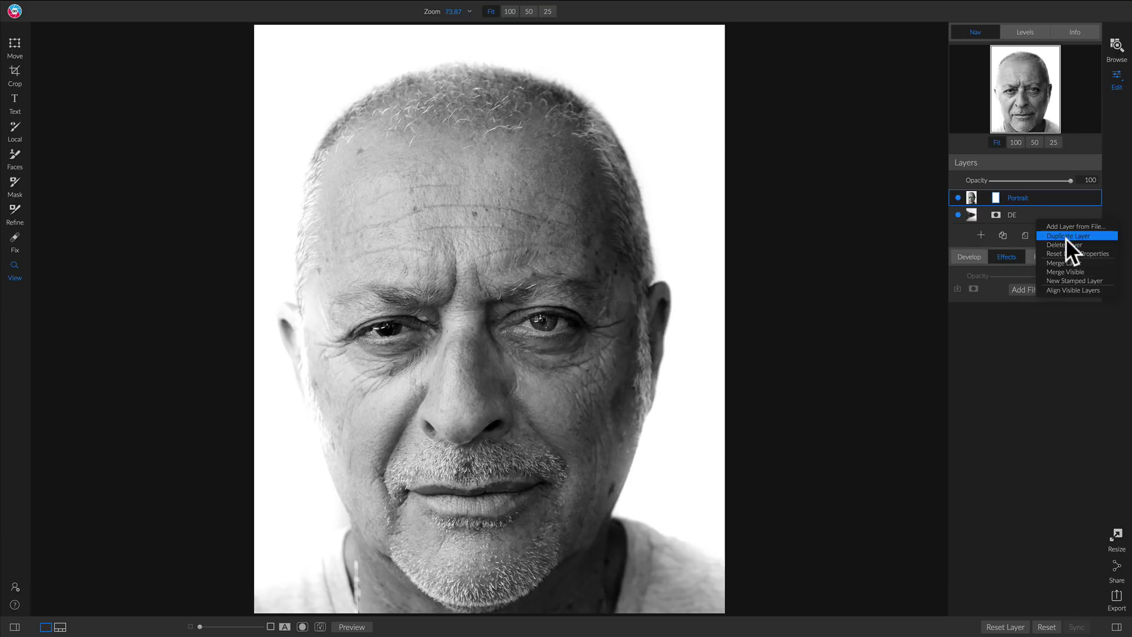
{"action": "left_click", "coordinate": [1067, 242]}
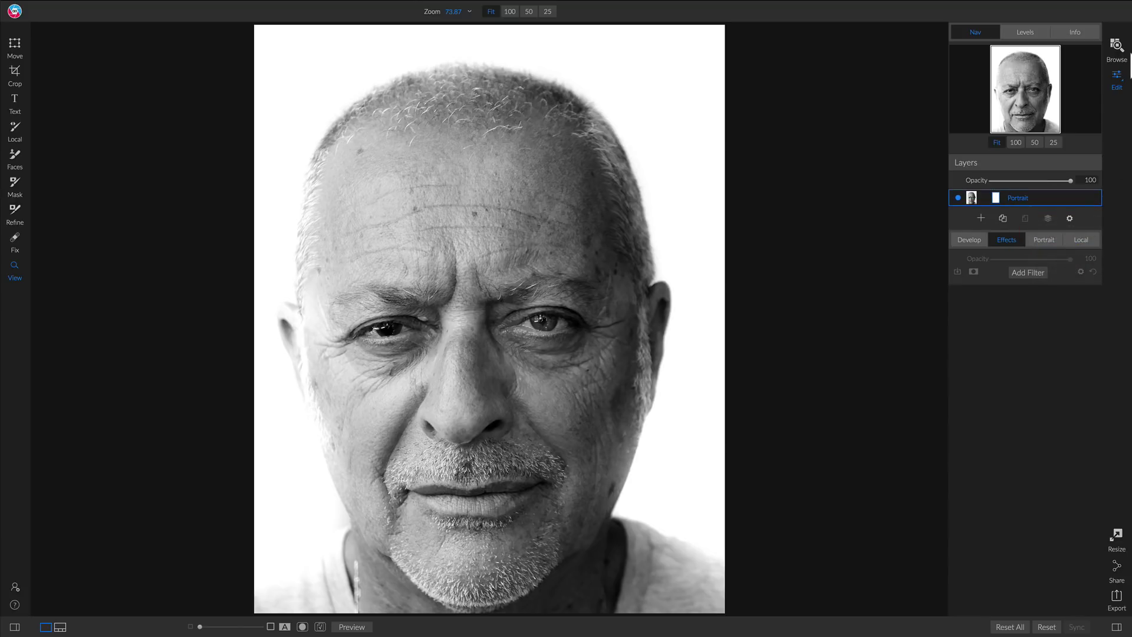
Return to the Layers & Compositing album and open the photo of the stone bridge over the sea for editing.
{"action": "left_click", "coordinate": [1114, 46]}
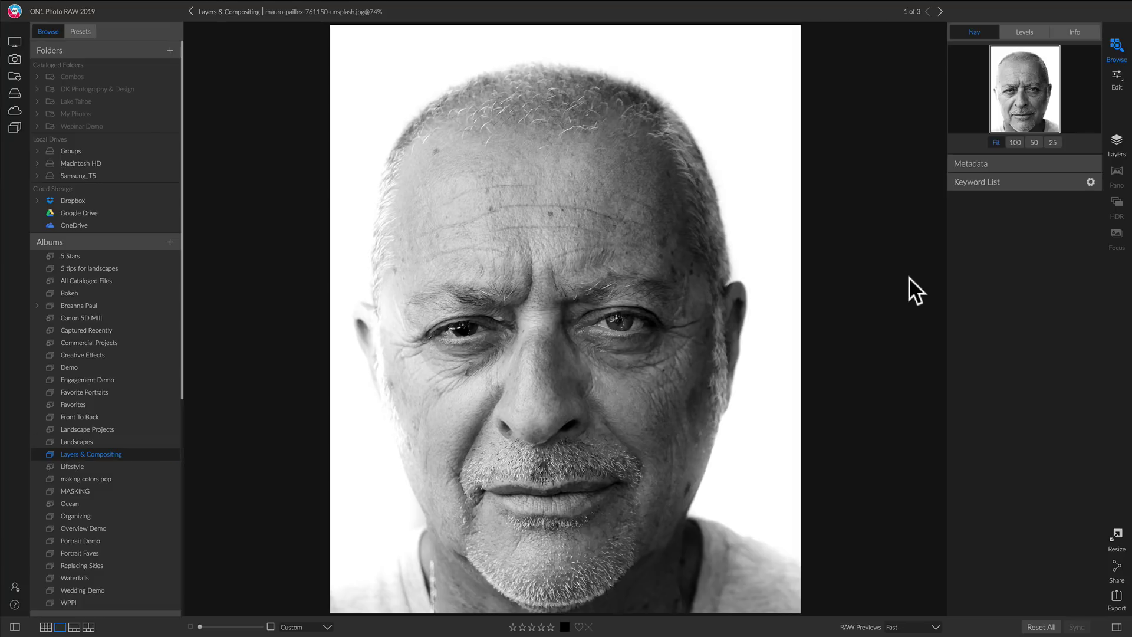
{"action": "left_click", "coordinate": [1118, 78]}
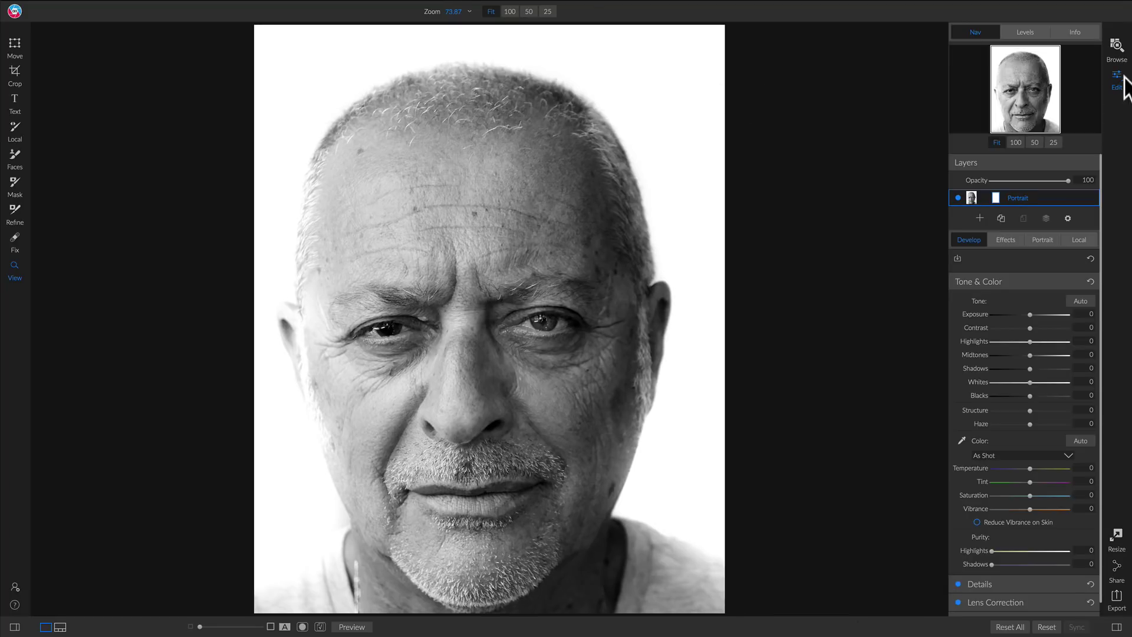
{"action": "left_click", "coordinate": [1115, 52]}
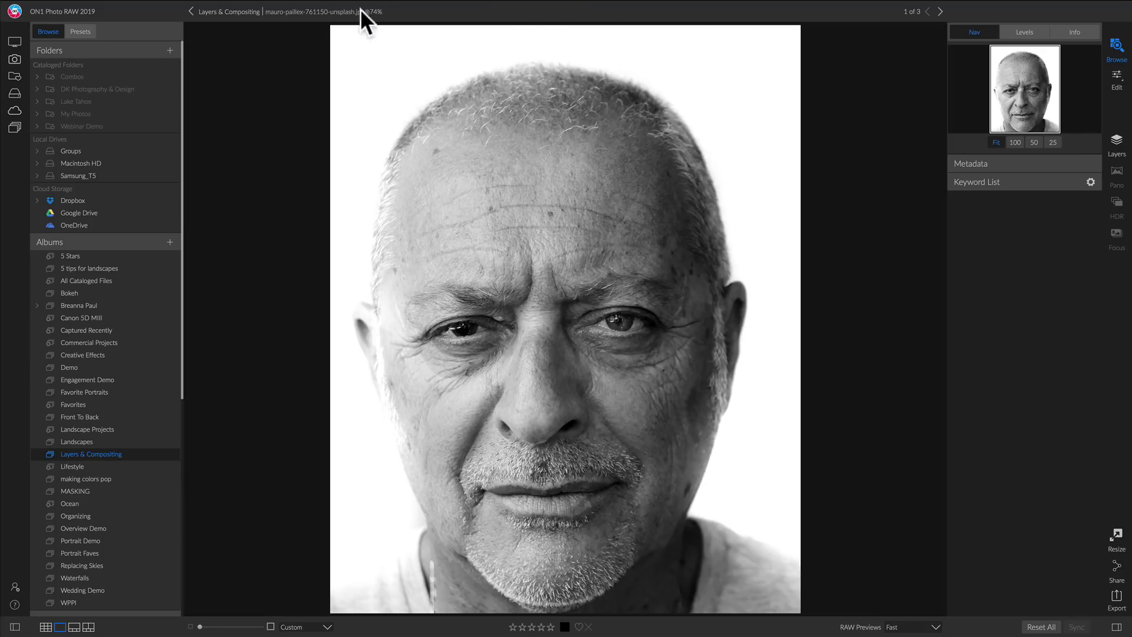
{"action": "left_click", "coordinate": [250, 7]}
{"action": "double_click", "coordinate": [544, 139]}
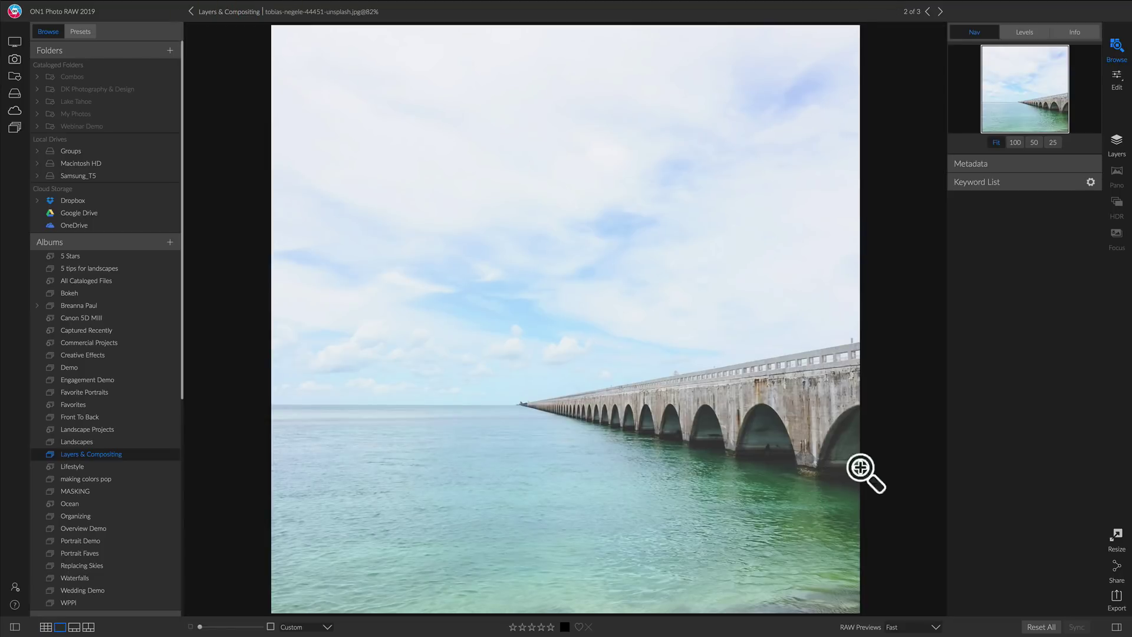
{"action": "left_click", "coordinate": [1118, 82]}
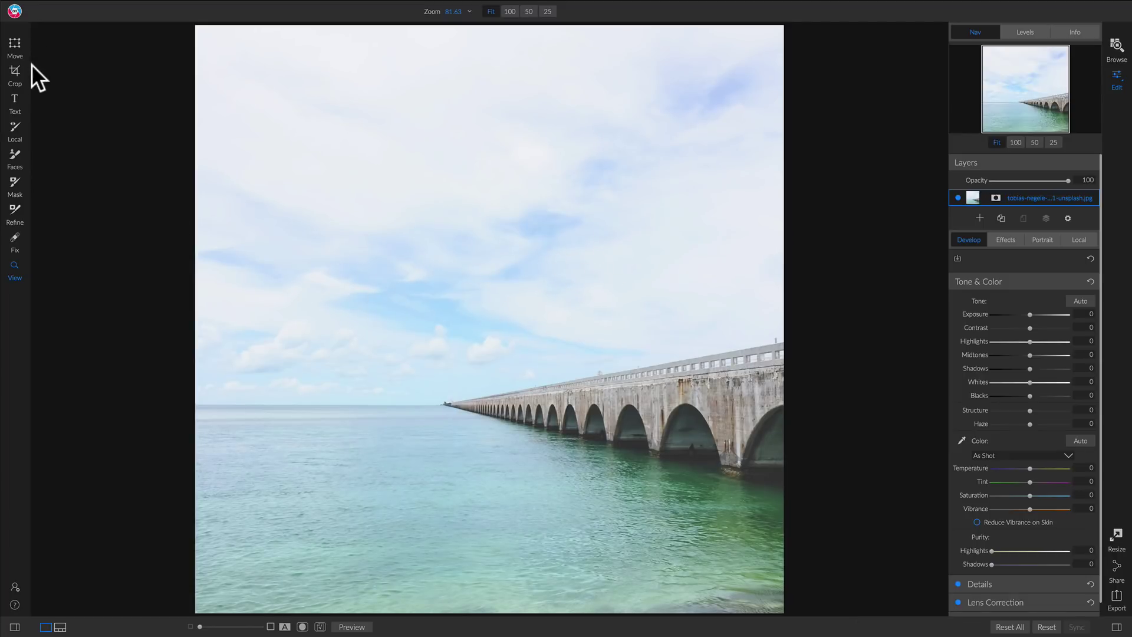
Crop the bridge photo to 16x9, shifting the image upward in the frame so more of the water is included.
{"action": "left_click", "coordinate": [16, 71]}
{"action": "left_click", "coordinate": [358, 11]}
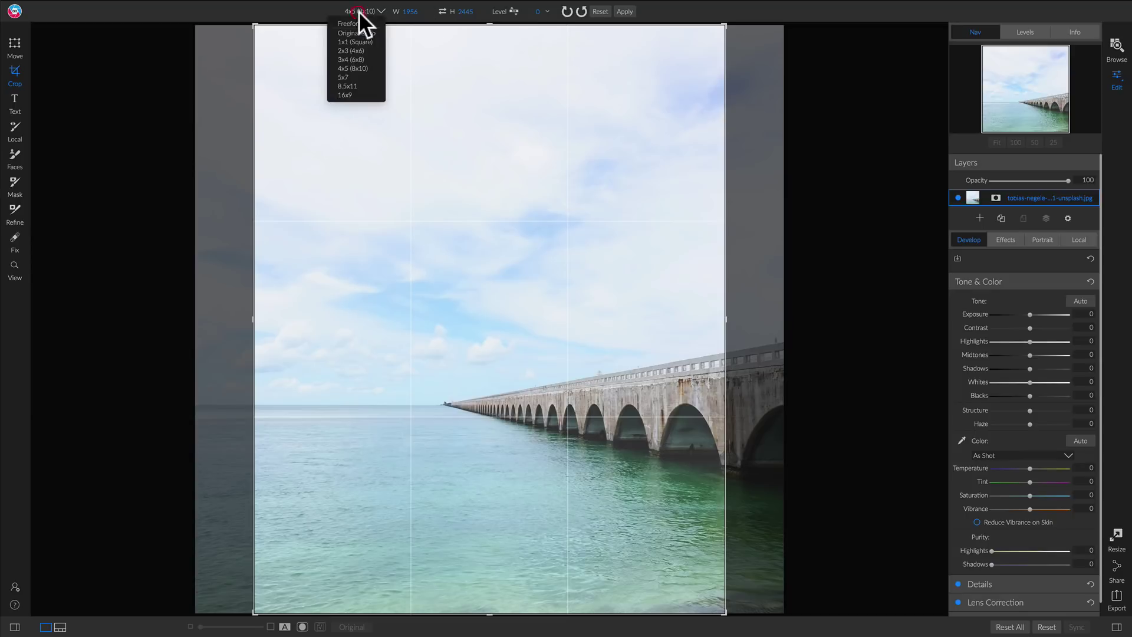
{"action": "left_click", "coordinate": [357, 94]}
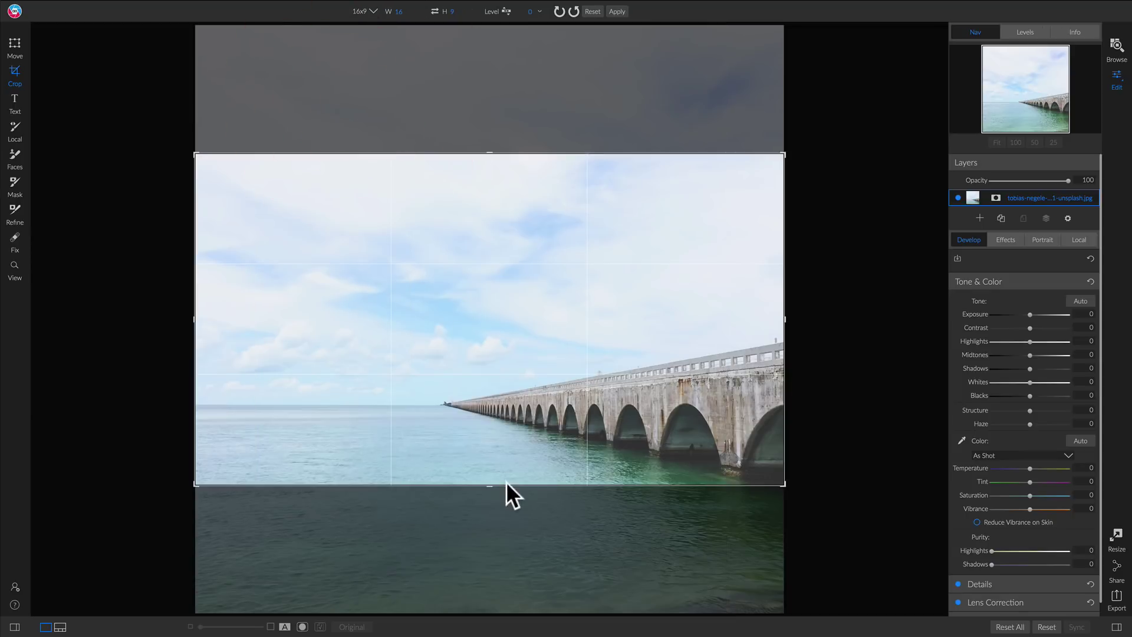
{"action": "left_click_drag", "start_coordinate": [517, 311], "coordinate": [523, 212]}
{"action": "left_click_drag", "start_coordinate": [544, 293], "coordinate": [544, 354]}
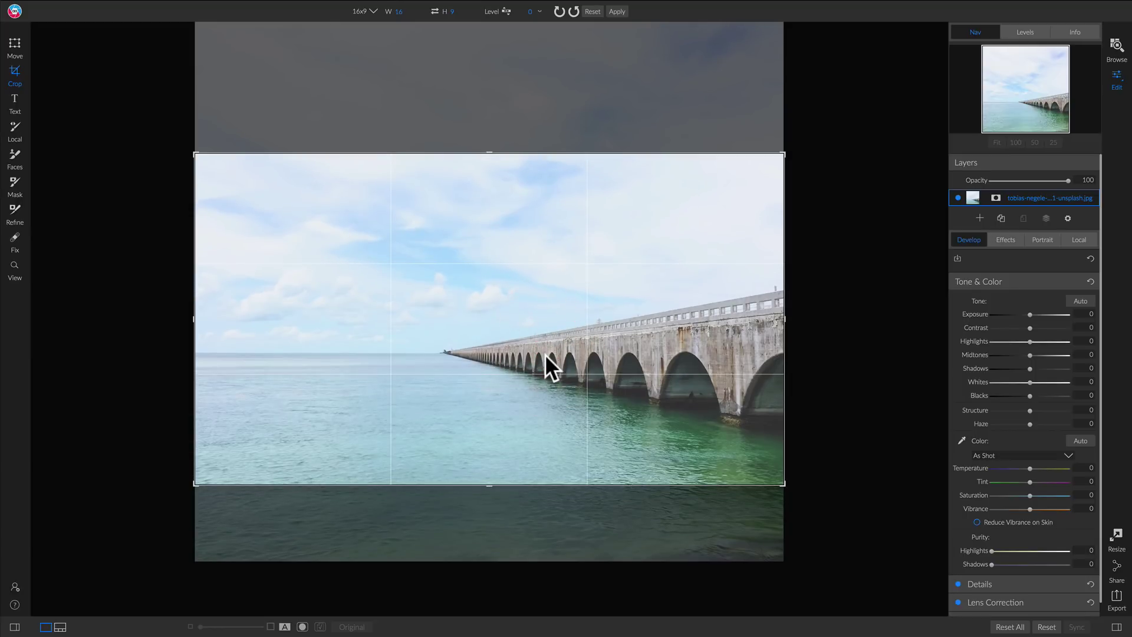
{"action": "key", "text": "z"}
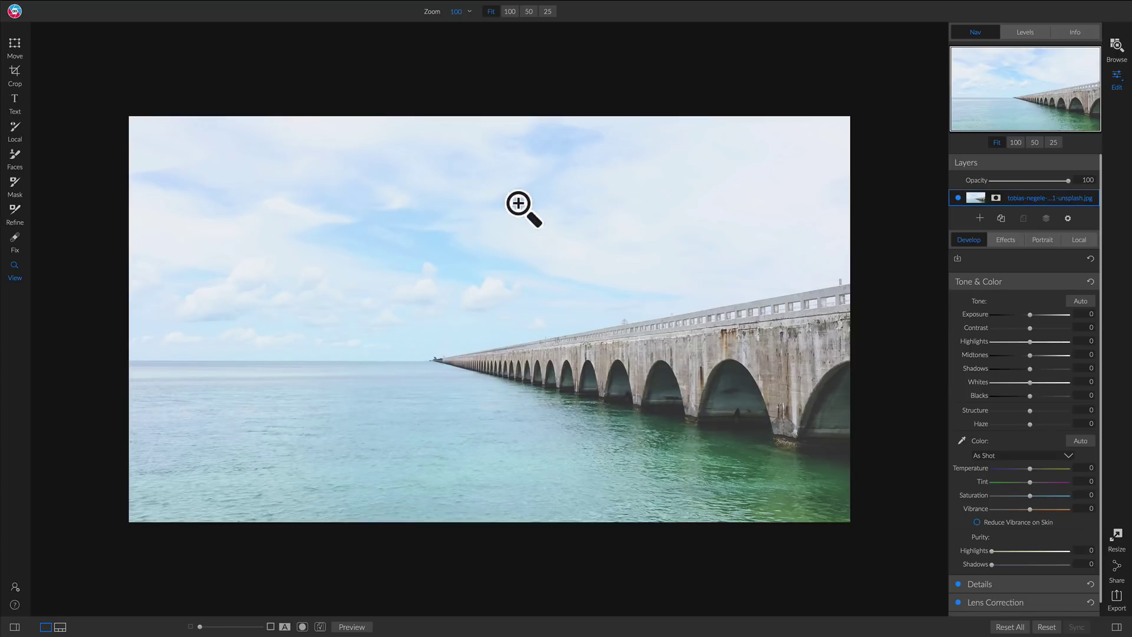
Rename the bridge photo's layer as Base Layer.
{"action": "double_click", "coordinate": [1030, 199]}
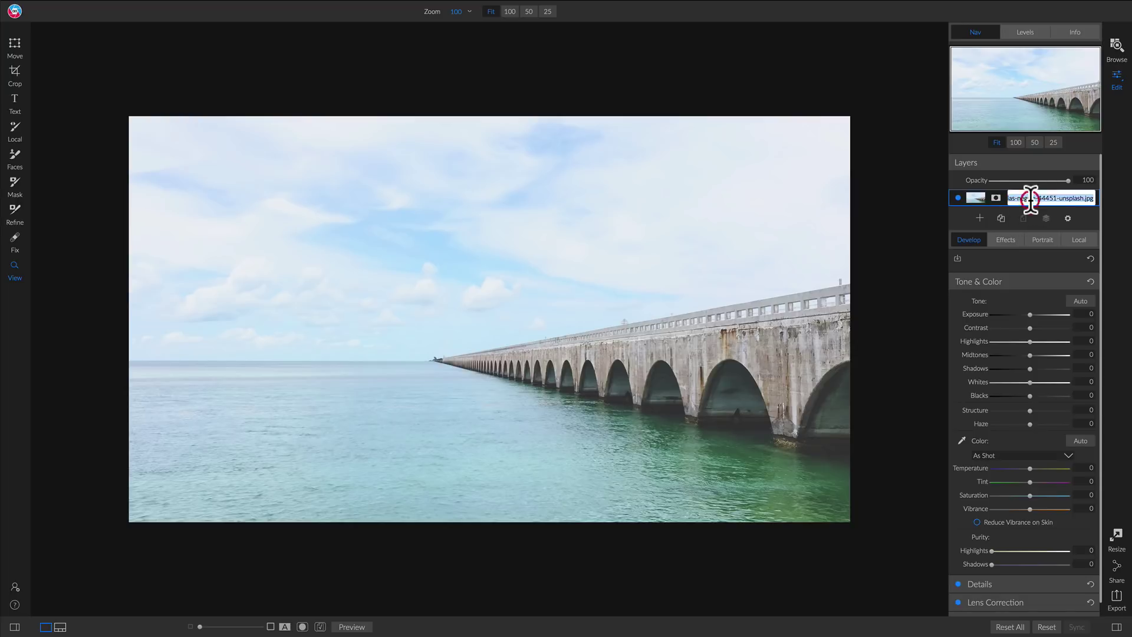
{"action": "type", "text": "Base Layer"}
{"action": "key", "text": "BackSpace"}
{"action": "key", "text": "BackSpace"}
{"action": "key", "text": "Return"}
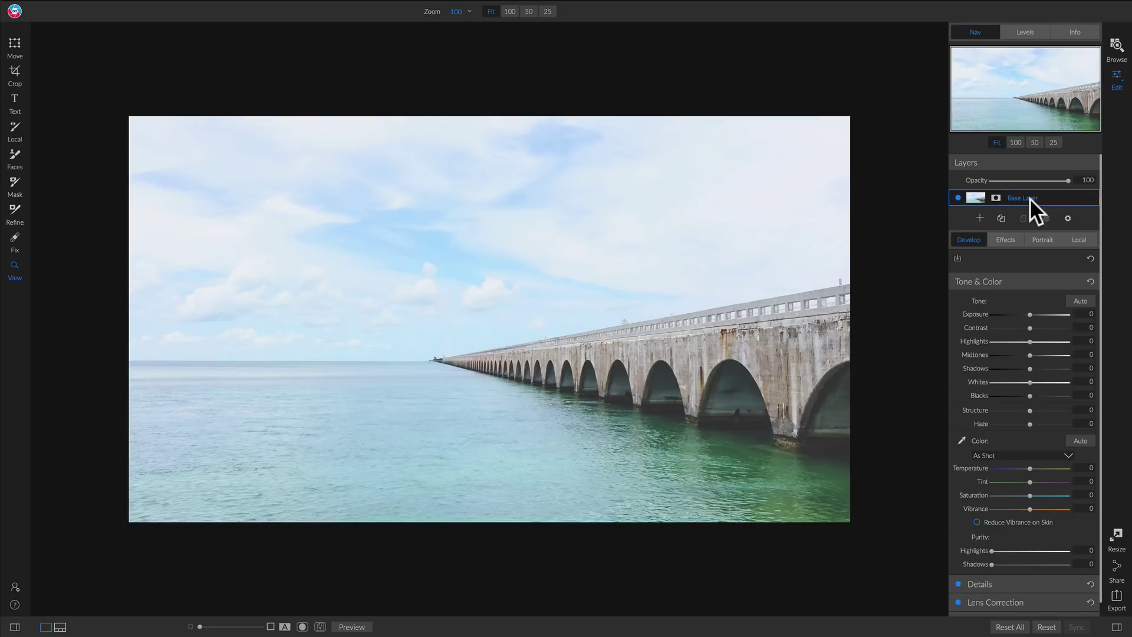
Add the blue sky photo skies24.jpg from the Skies folder of the Extras 2019 Backgrounds as a new layer.
{"action": "left_click", "coordinate": [980, 218]}
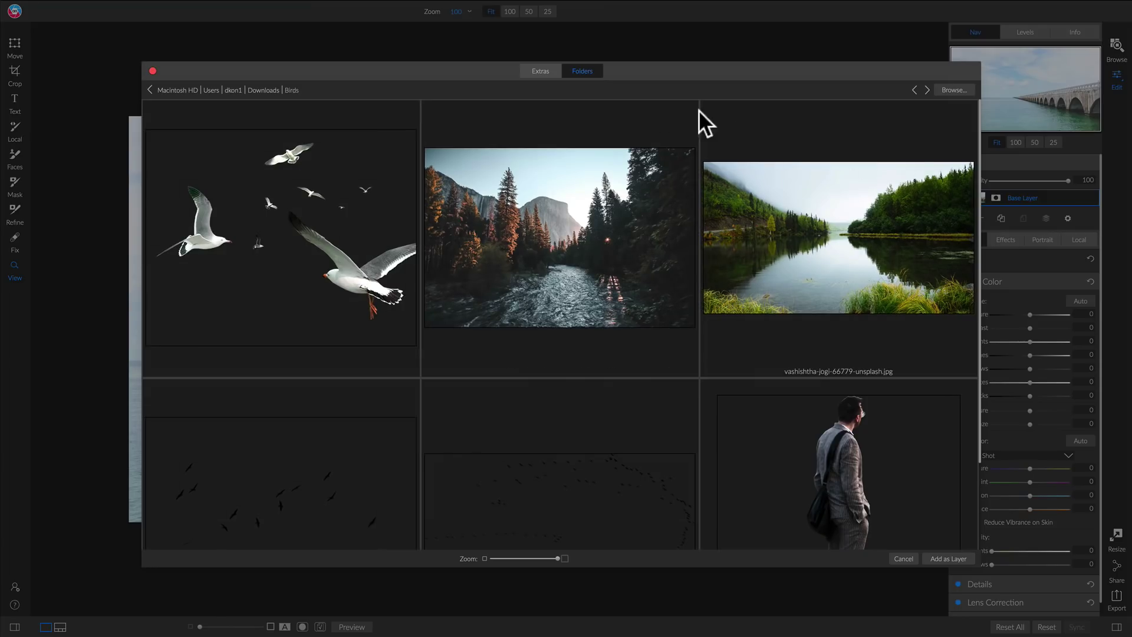
{"action": "left_click", "coordinate": [540, 70]}
{"action": "double_click", "coordinate": [366, 160]}
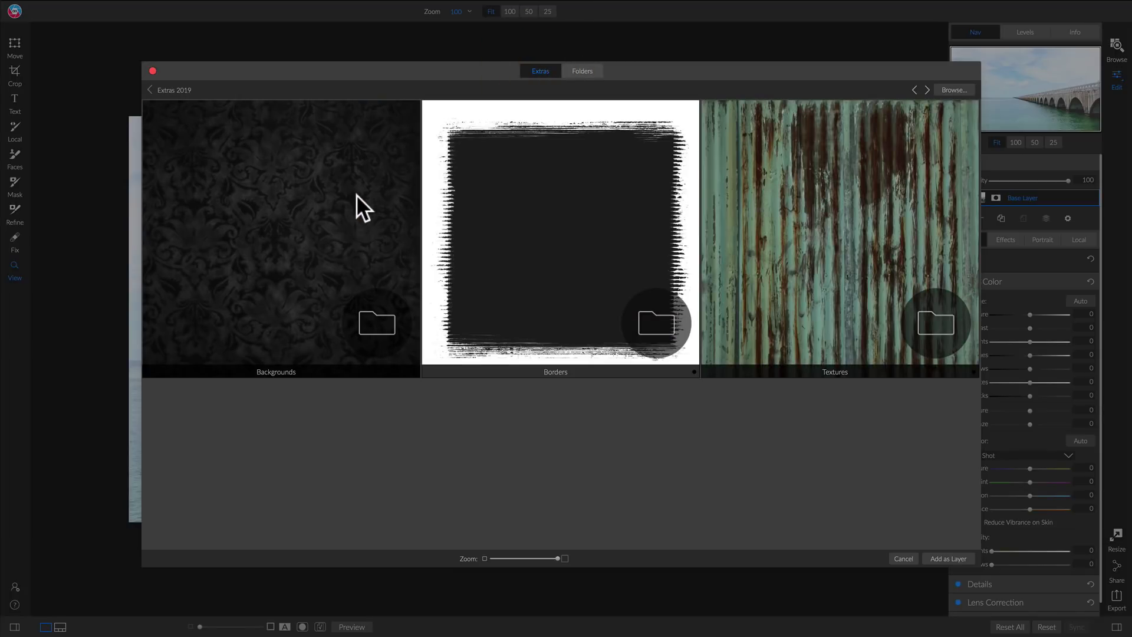
{"action": "double_click", "coordinate": [356, 195]}
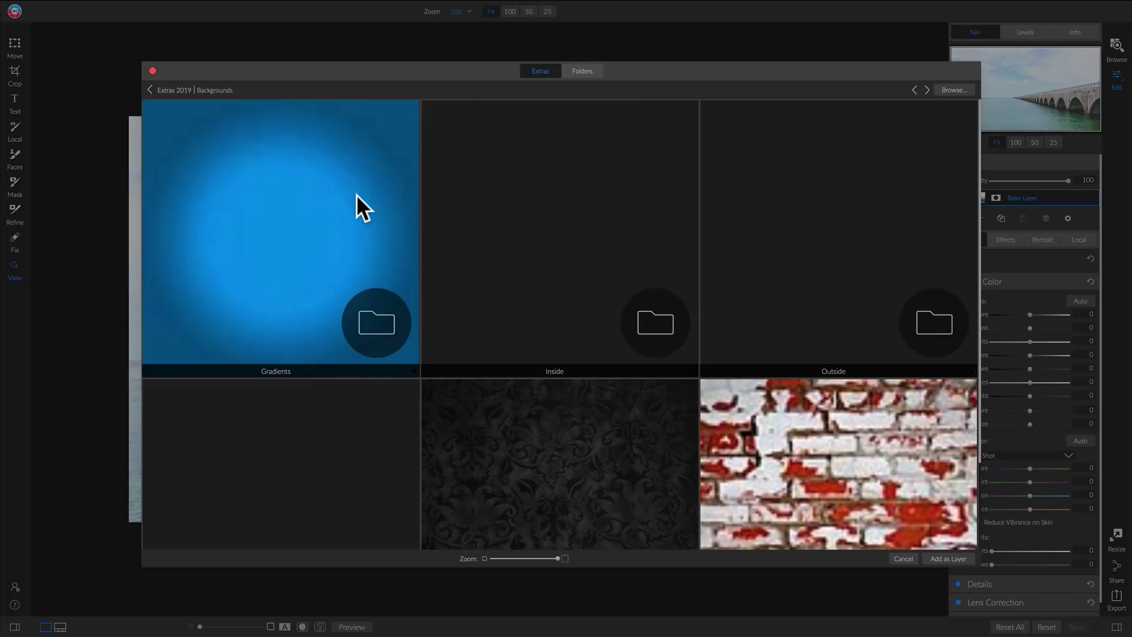
{"action": "scroll", "coordinate": [439, 245], "scroll_direction": "down", "scroll_amount": 2}
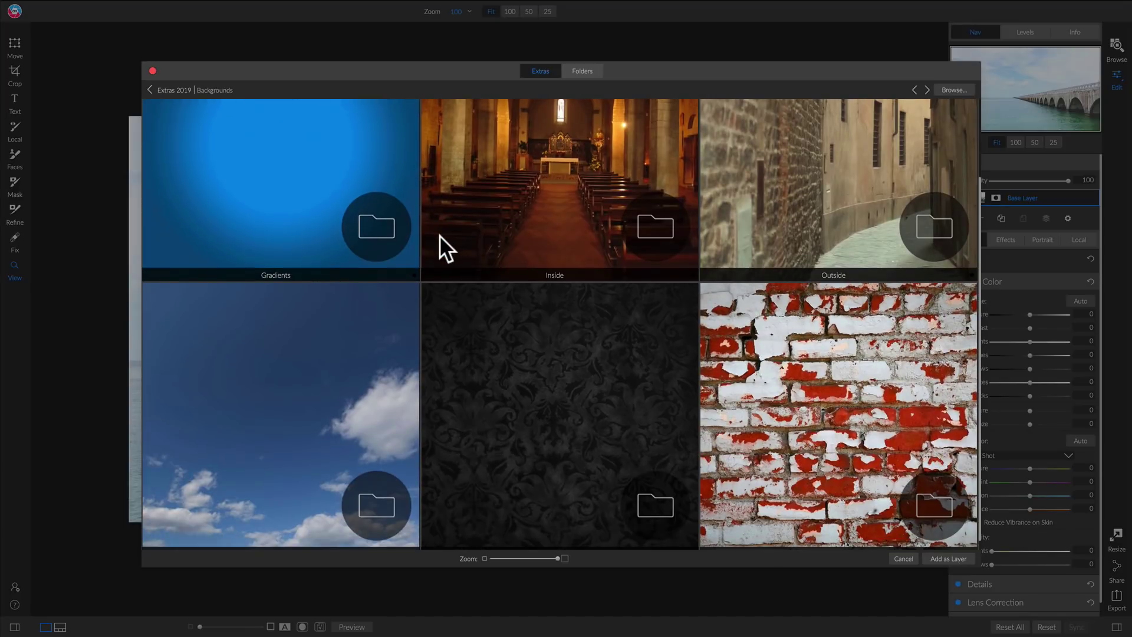
{"action": "double_click", "coordinate": [356, 372]}
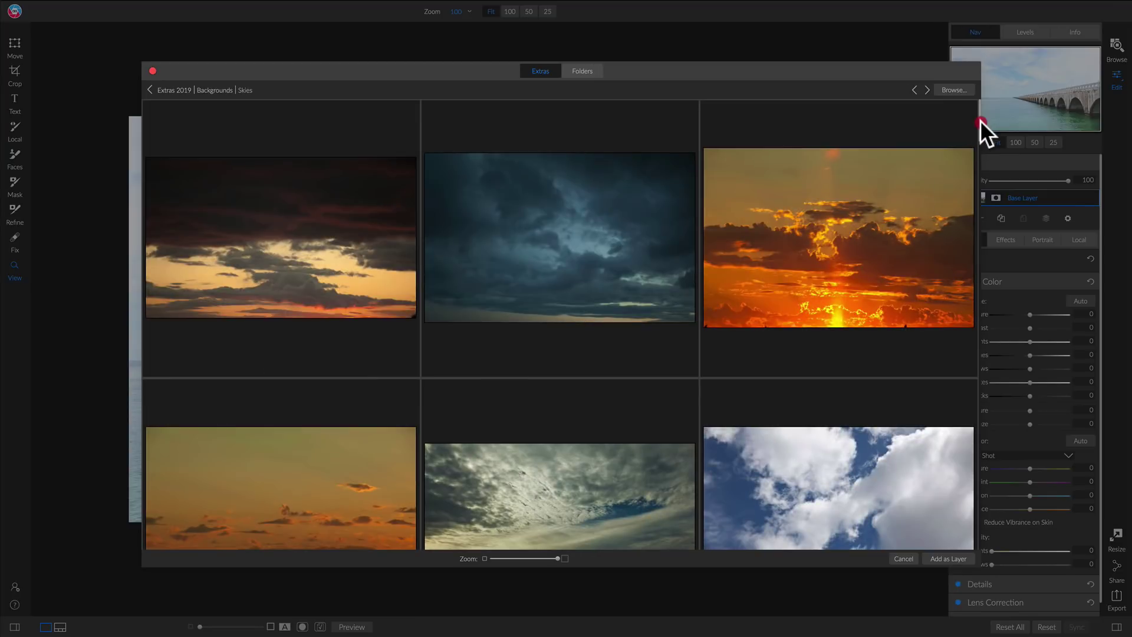
{"action": "left_click_drag", "start_coordinate": [978, 143], "coordinate": [965, 318]}
{"action": "double_click", "coordinate": [874, 287]}
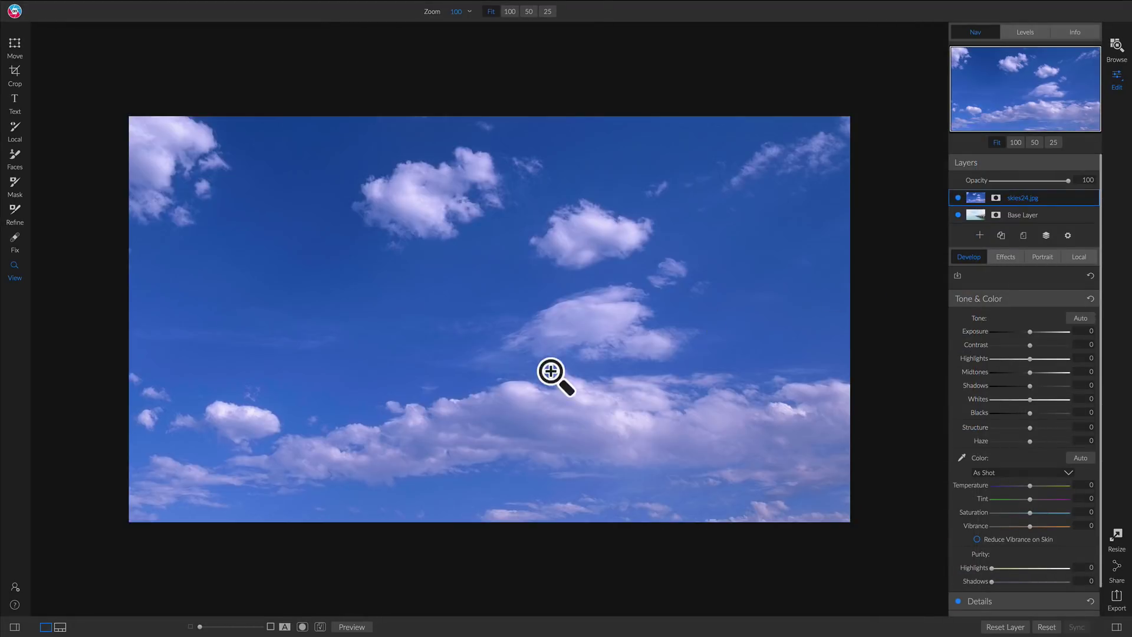
Scale the sky layer to 60 and move it so its lower edge sits near the horizon.
{"action": "key", "text": "v"}
{"action": "left_click_drag", "start_coordinate": [531, 318], "coordinate": [523, 267]}
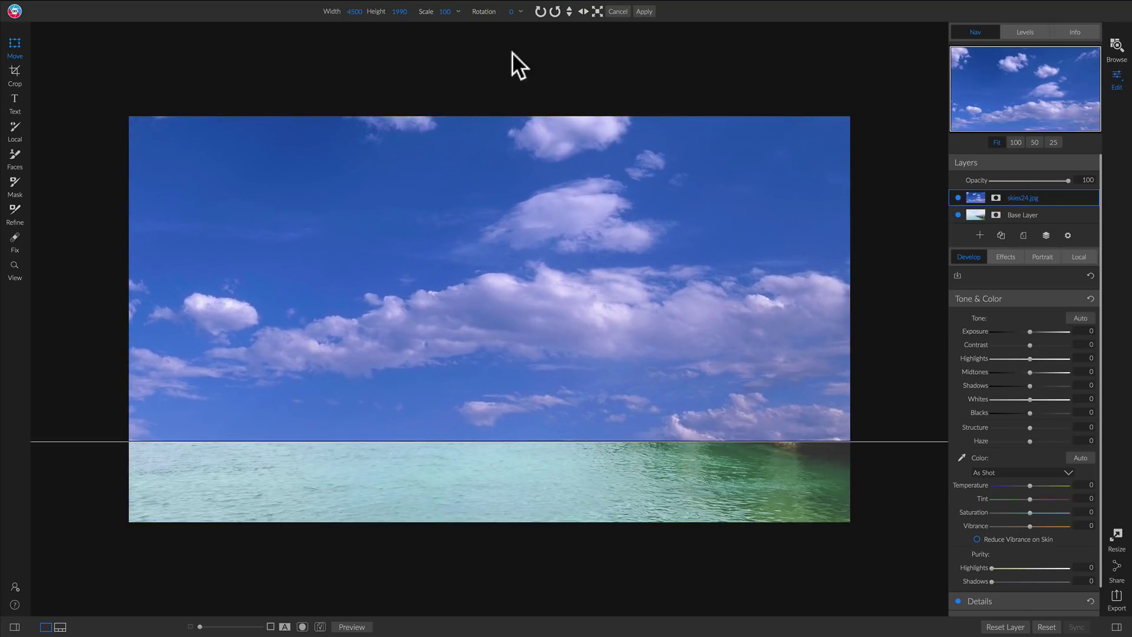
{"action": "left_click", "coordinate": [423, 11]}
{"action": "left_click_drag", "start_coordinate": [420, 9], "coordinate": [396, 8]}
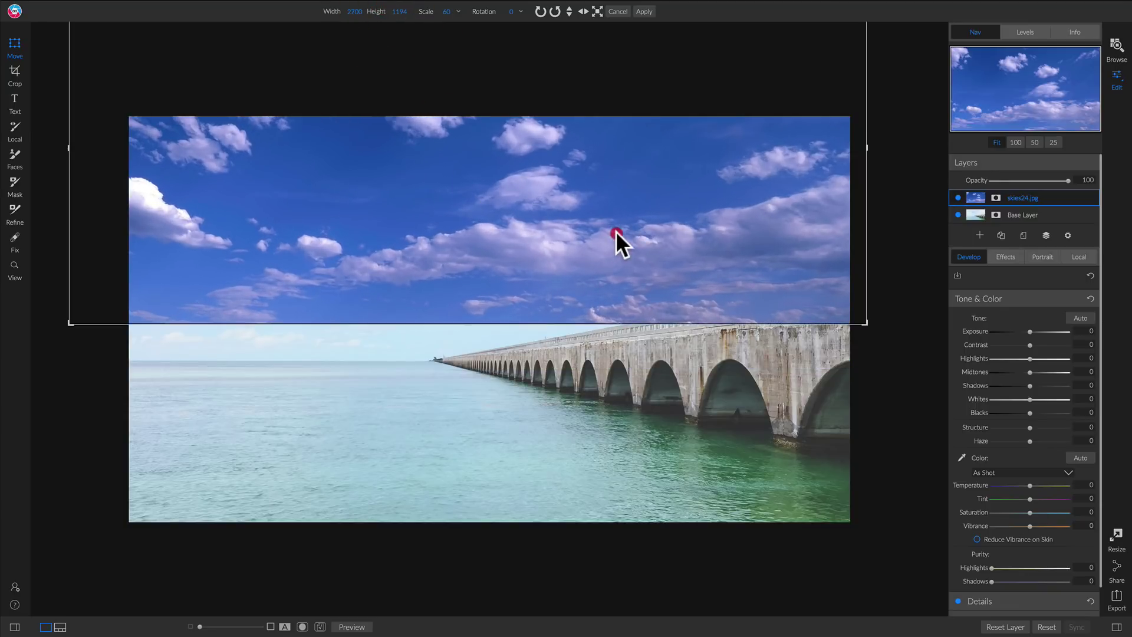
{"action": "left_click_drag", "start_coordinate": [616, 235], "coordinate": [618, 266]}
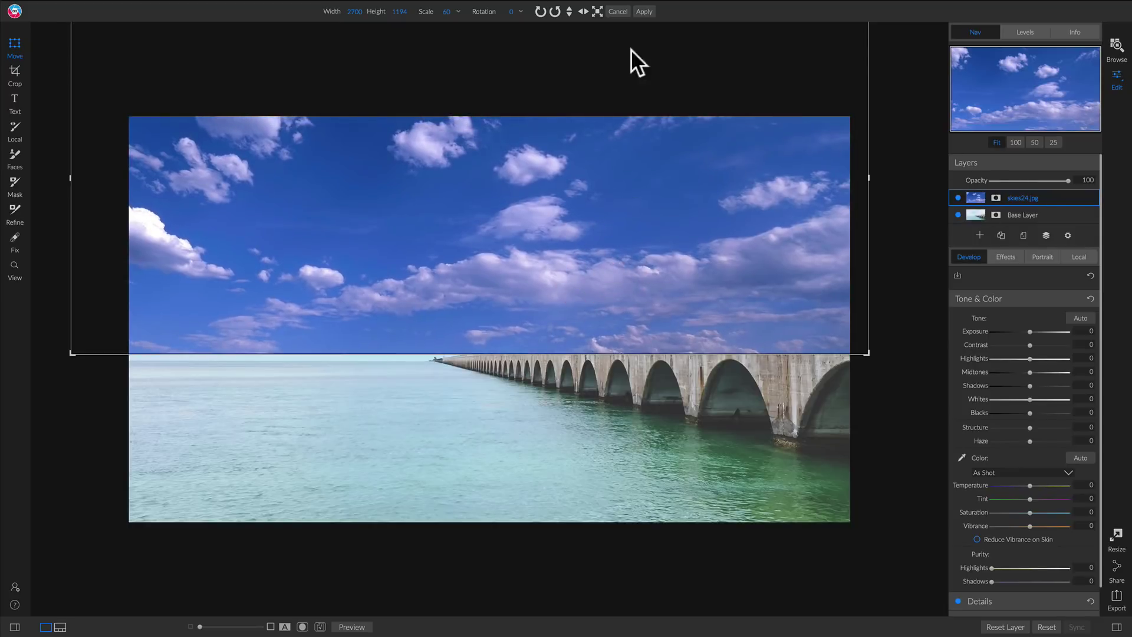
Flip the sky layer horizontally.
{"action": "left_click", "coordinate": [583, 11]}
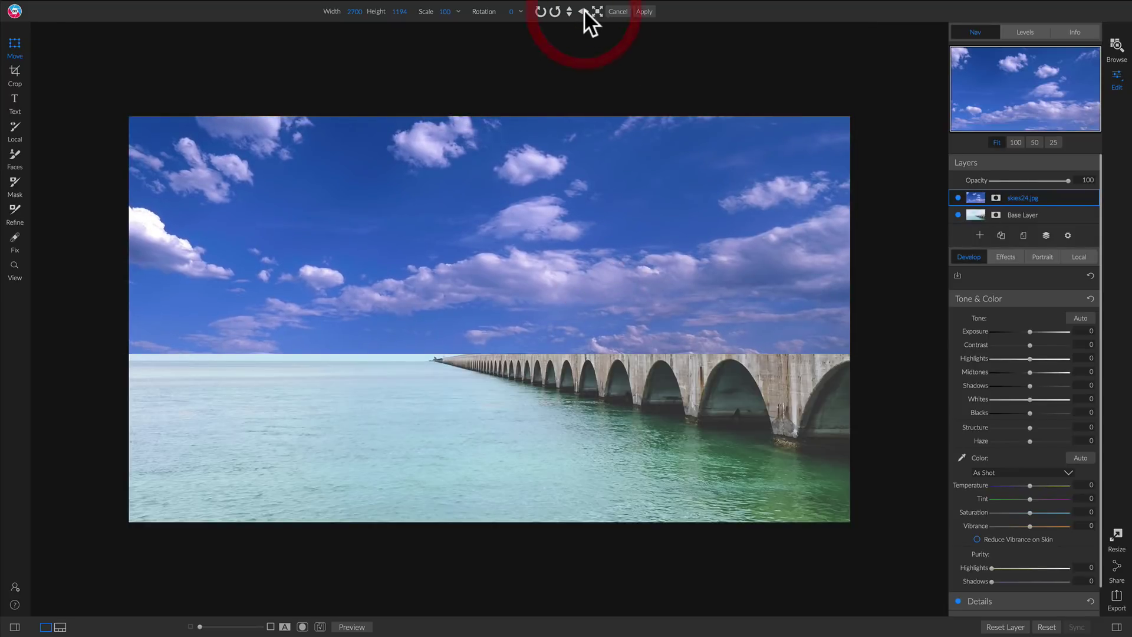
{"action": "left_click", "coordinate": [660, 263]}
{"action": "mouse_move", "coordinate": [661, 263]}
{"action": "left_mouse_down"}
{"action": "mouse_move", "coordinate": [665, 194]}
{"action": "mouse_move", "coordinate": [676, 228]}
{"action": "mouse_move", "coordinate": [662, 263]}
{"action": "left_mouse_up"}
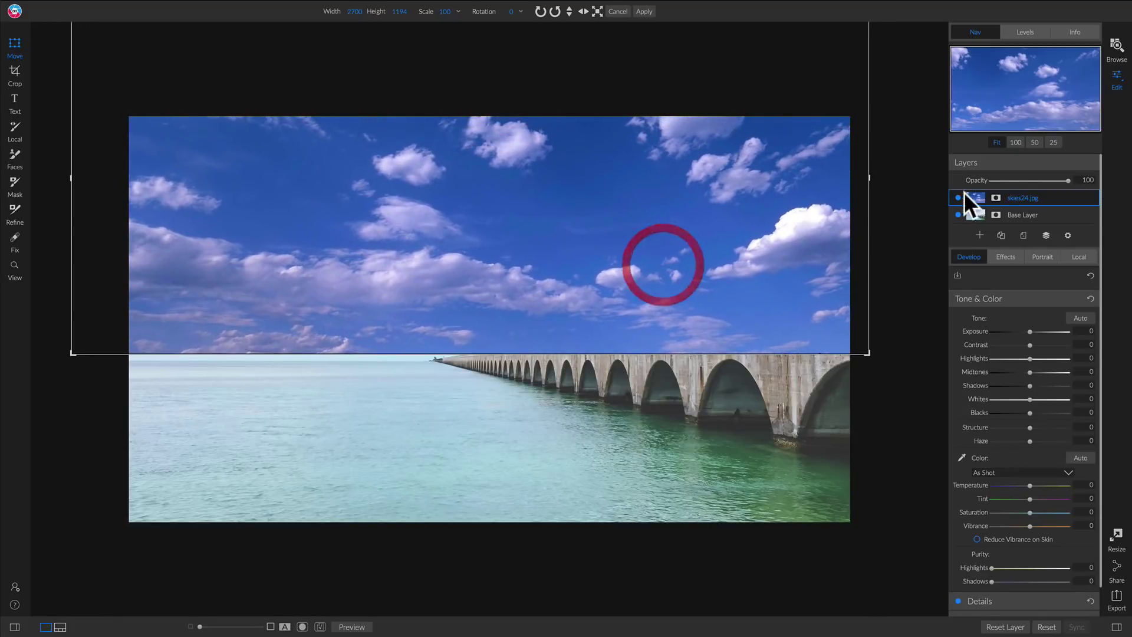
Align the sky's lower edge with the sea horizon using a temporary layer opacity of 58, and restore the opacity to 100.
{"action": "left_click_drag", "start_coordinate": [1026, 180], "coordinate": [1092, 175]}
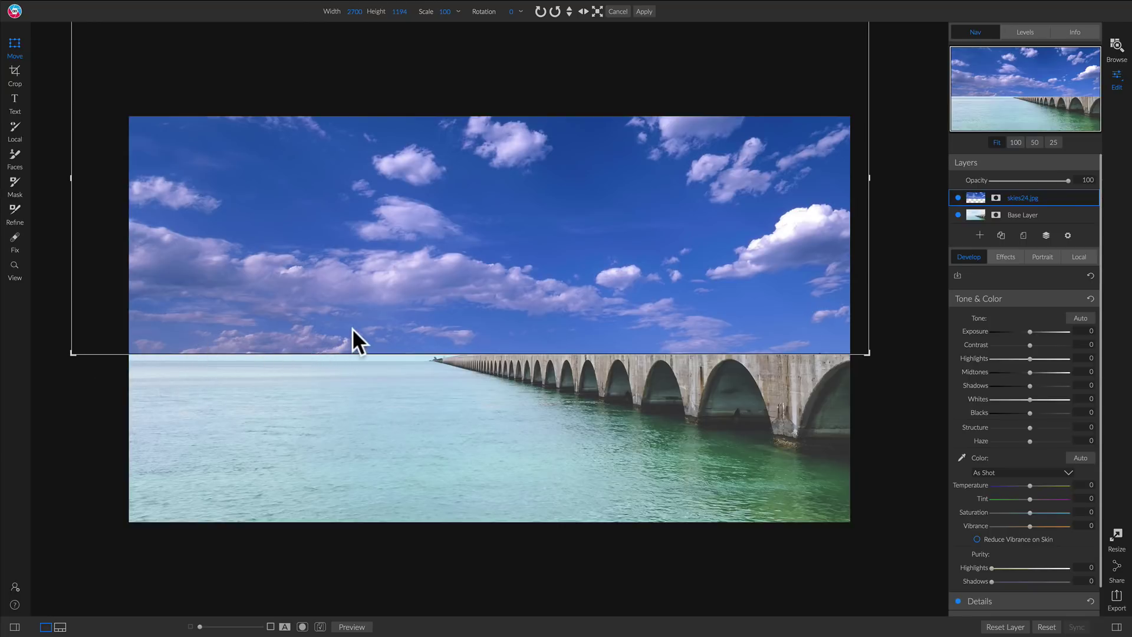
{"action": "left_click_drag", "start_coordinate": [351, 329], "coordinate": [346, 245]}
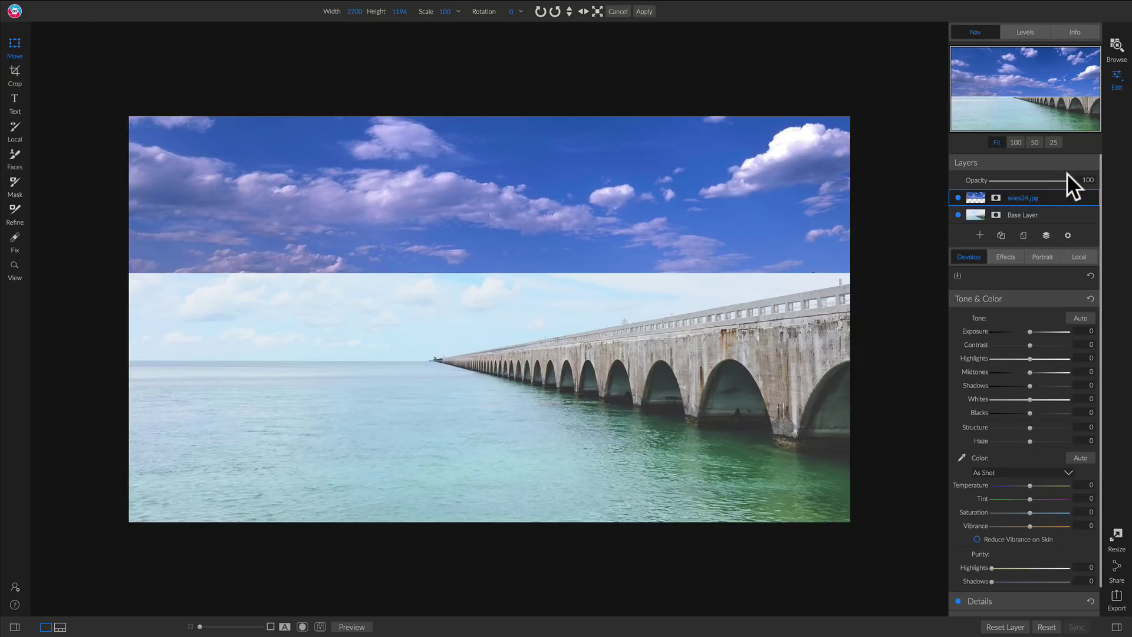
{"action": "left_click_drag", "start_coordinate": [1059, 178], "coordinate": [1035, 178]}
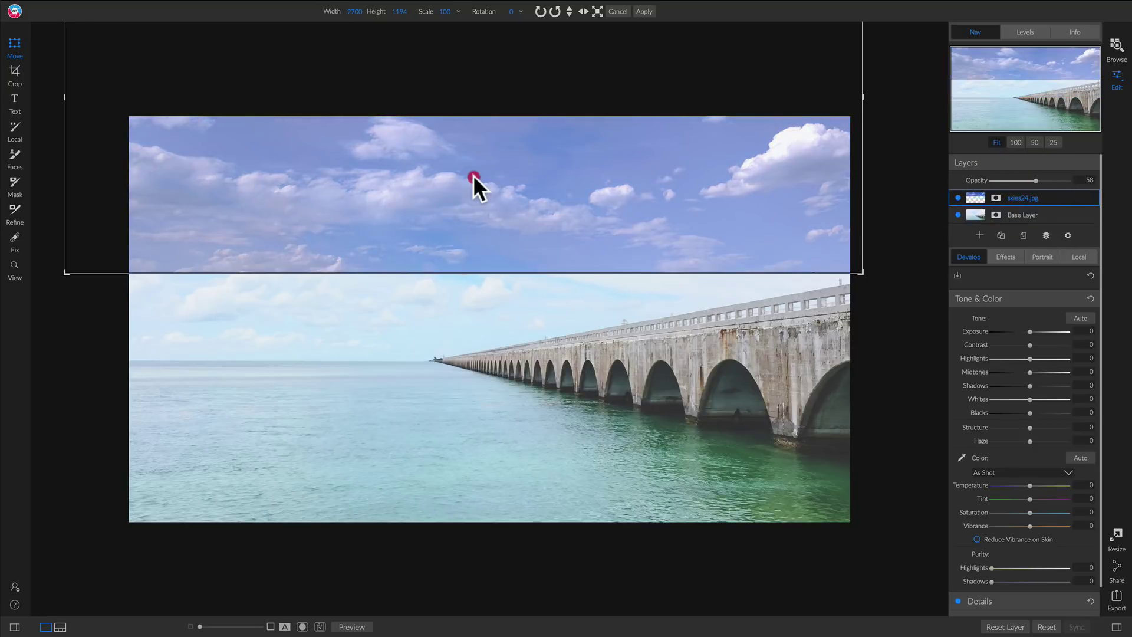
{"action": "left_click_drag", "start_coordinate": [473, 175], "coordinate": [466, 265]}
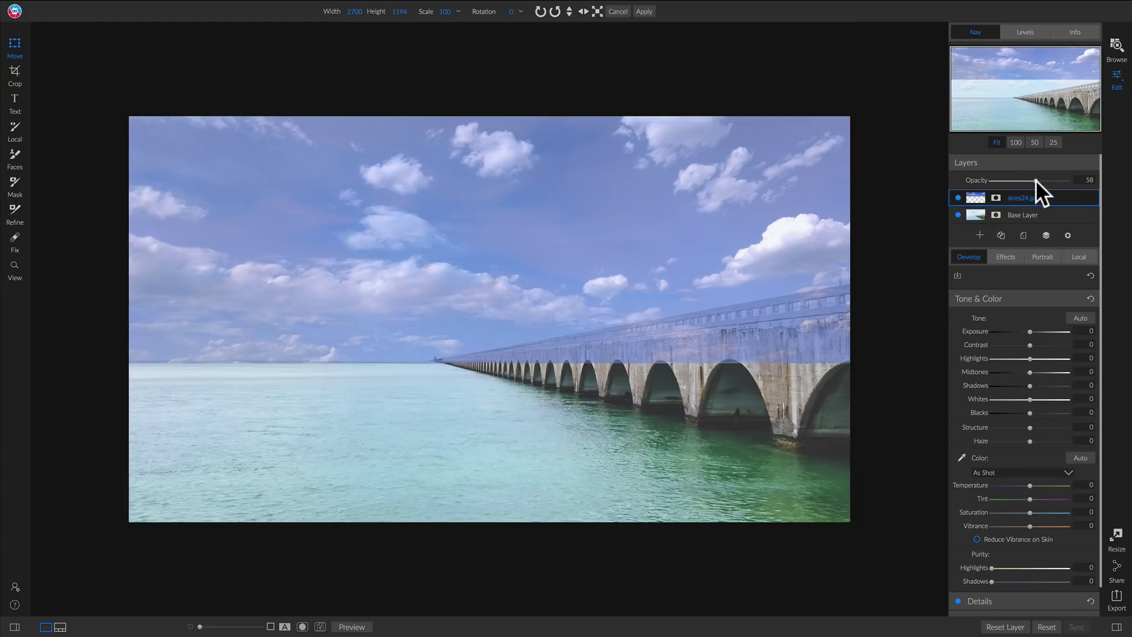
{"action": "left_click_drag", "start_coordinate": [1035, 179], "coordinate": [1086, 179]}
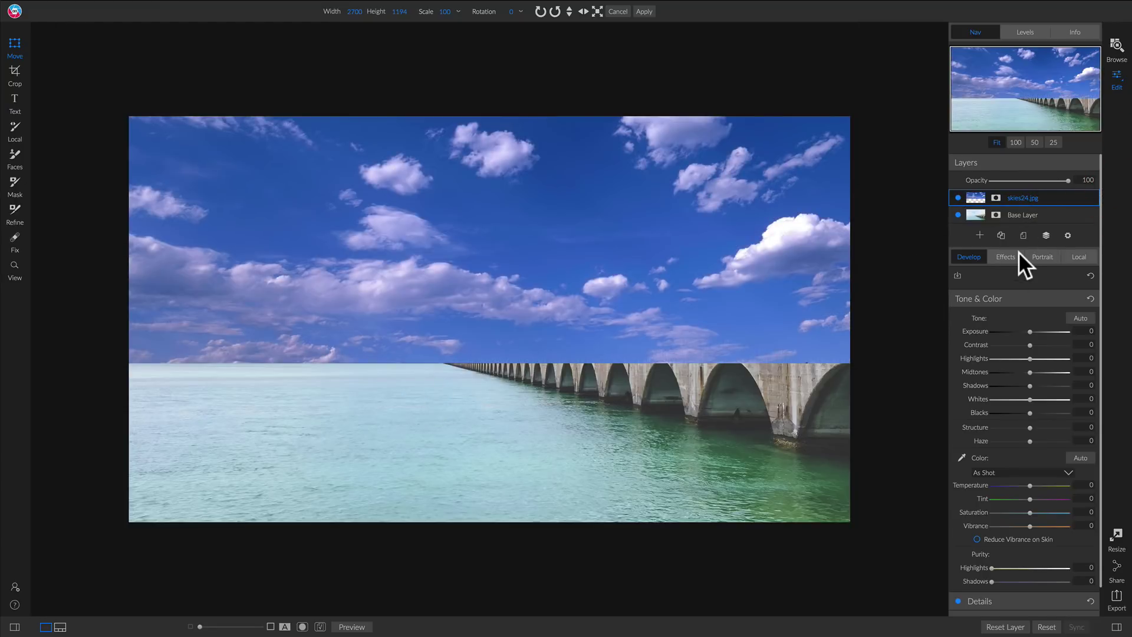
Rename the skies24.jpg layer as Sky and move it beneath the Base Layer.
{"action": "double_click", "coordinate": [1040, 199]}
{"action": "type", "text": "Sky"}
{"action": "double_click", "coordinate": [1039, 199]}
{"action": "left_click_drag", "start_coordinate": [1031, 192], "coordinate": [1005, 218]}
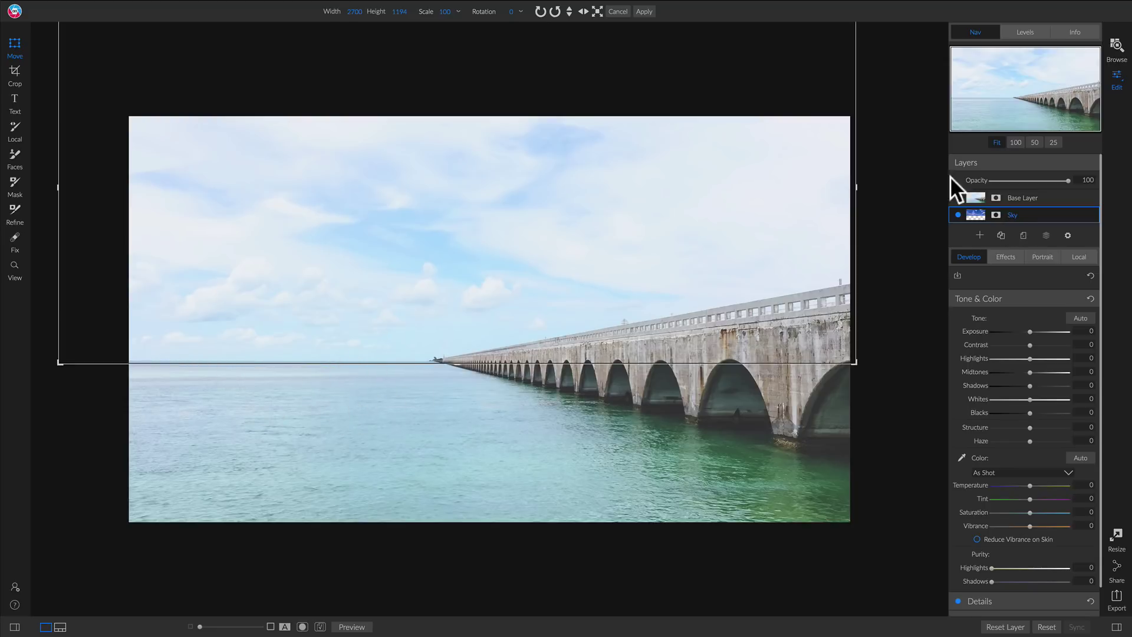
{"action": "left_click_drag", "start_coordinate": [574, 208], "coordinate": [575, 210]}
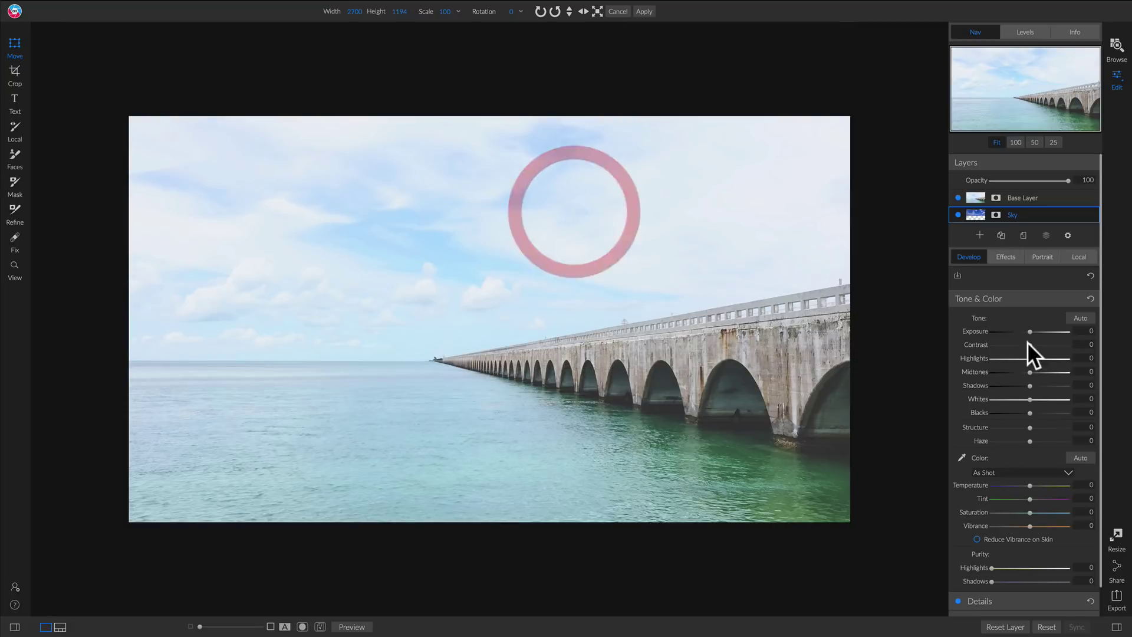
Mask the Base Layer with a Linear Bottom gradient, placing its centre line just above the horizon with a soft transition.
{"action": "left_click", "coordinate": [1039, 196]}
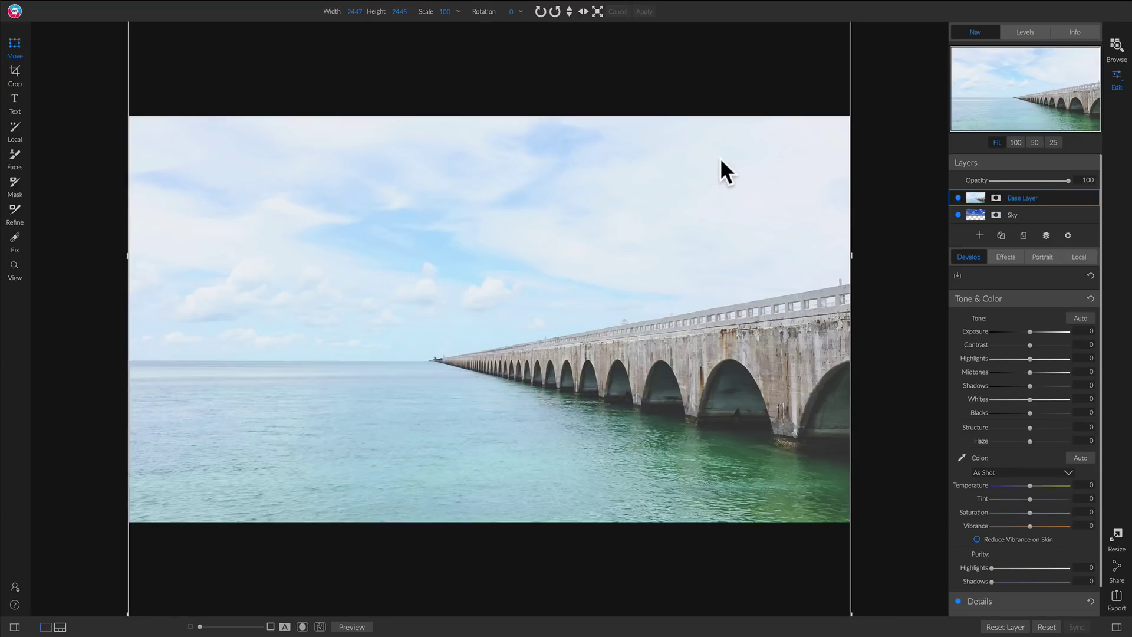
{"action": "key", "text": "m"}
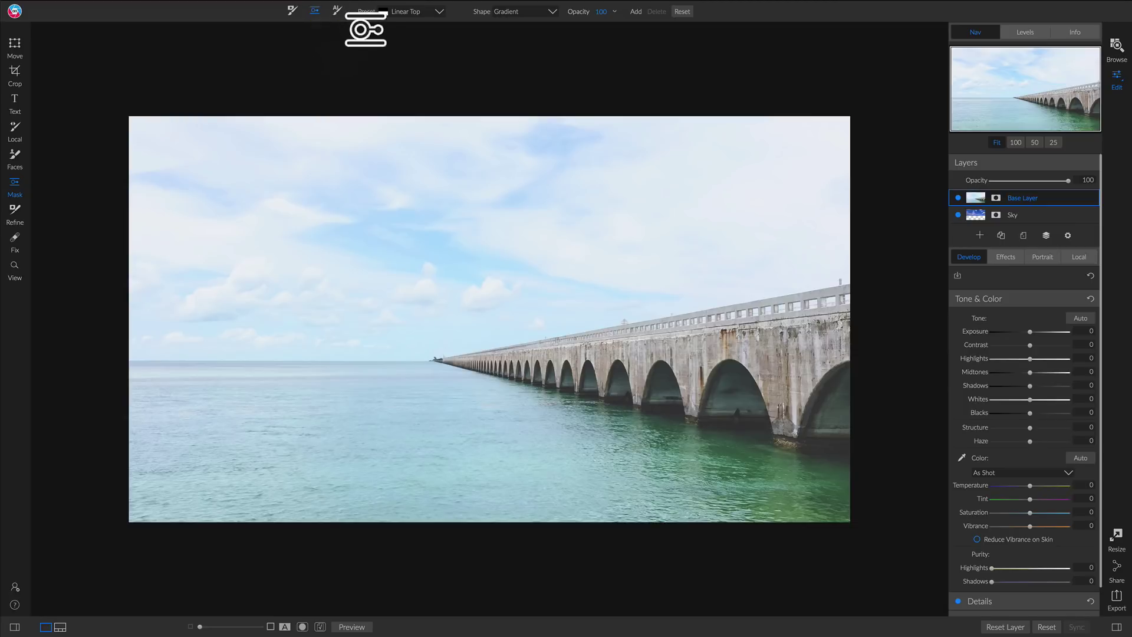
{"action": "left_click", "coordinate": [409, 8]}
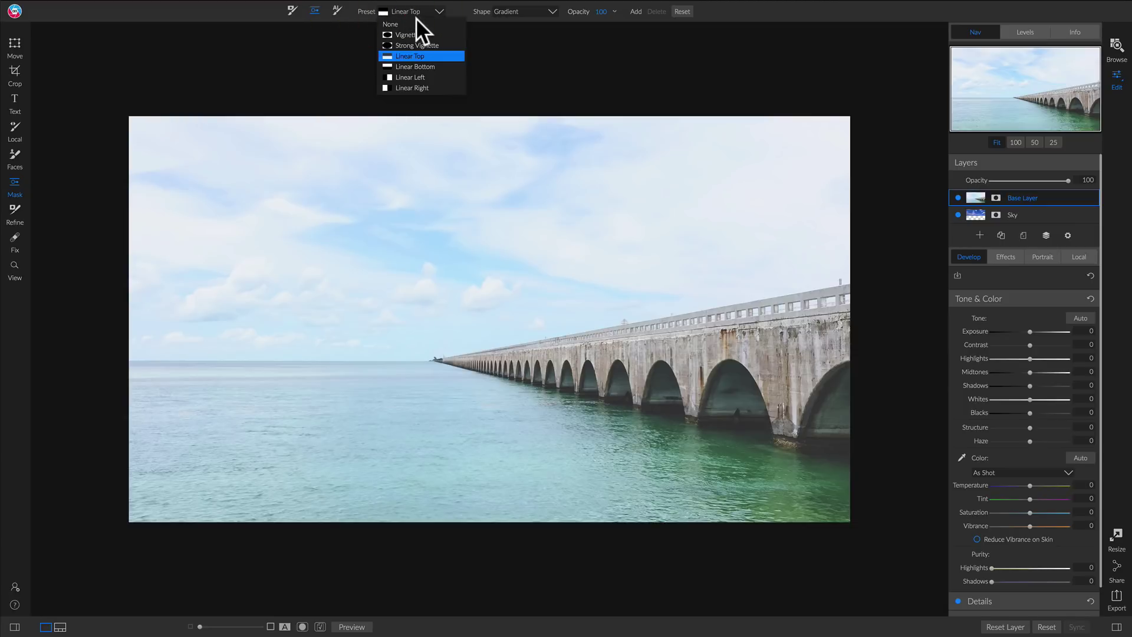
{"action": "left_click", "coordinate": [419, 65]}
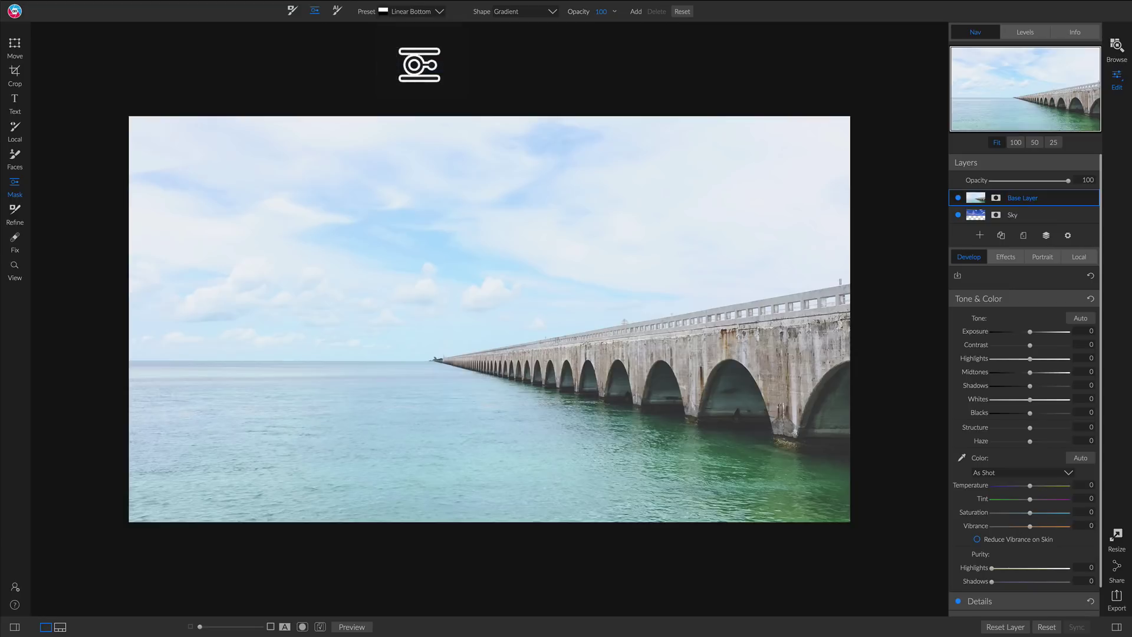
{"action": "left_click", "coordinate": [433, 360]}
{"action": "left_click_drag", "start_coordinate": [396, 362], "coordinate": [525, 356]}
{"action": "left_click_drag", "start_coordinate": [463, 289], "coordinate": [430, 276]}
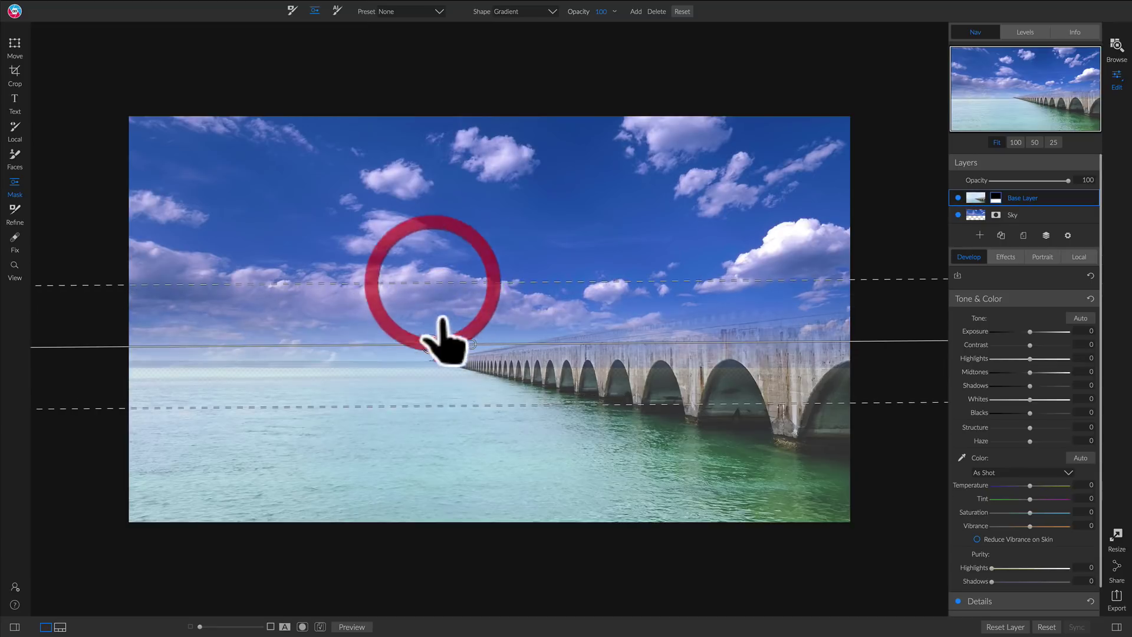
{"action": "left_click_drag", "start_coordinate": [445, 346], "coordinate": [440, 335]}
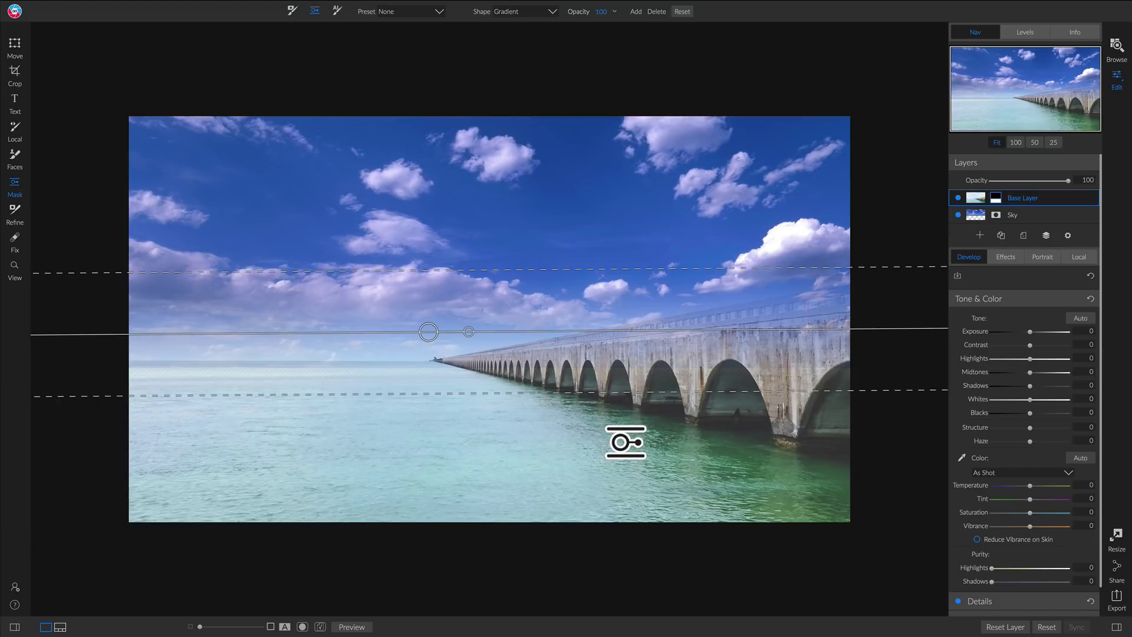
Set up the Masking Brush for the Base Layer's mask with feather 0 and size 400.
{"action": "key", "text": "b"}
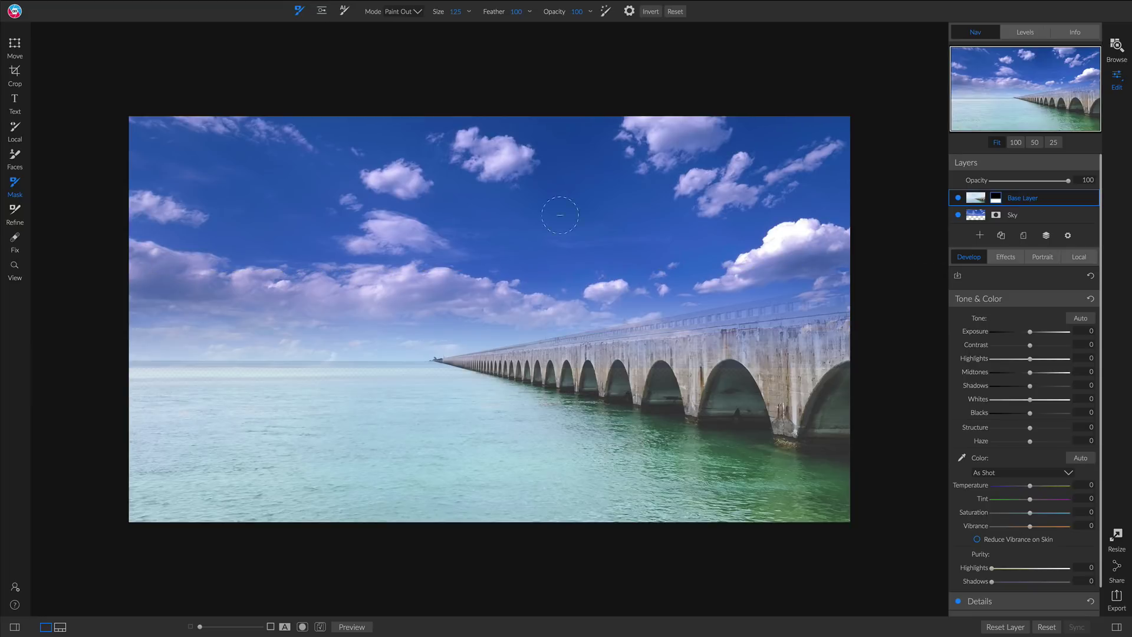
{"action": "left_click_drag", "start_coordinate": [508, 13], "coordinate": [112, 29]}
{"action": "key", "text": "bracketright"}
{"action": "key", "text": "bracketright"}
{"action": "key", "text": "bracketright"}
{"action": "key", "text": "bracketright"}
{"action": "key", "text": "bracketright"}
{"action": "key", "text": "bracketright"}
{"action": "key", "text": "bracketright"}
{"action": "key", "text": "bracketright"}
{"action": "key", "text": "bracketright"}
{"action": "key", "text": "bracketright"}
{"action": "key", "text": "bracketright"}
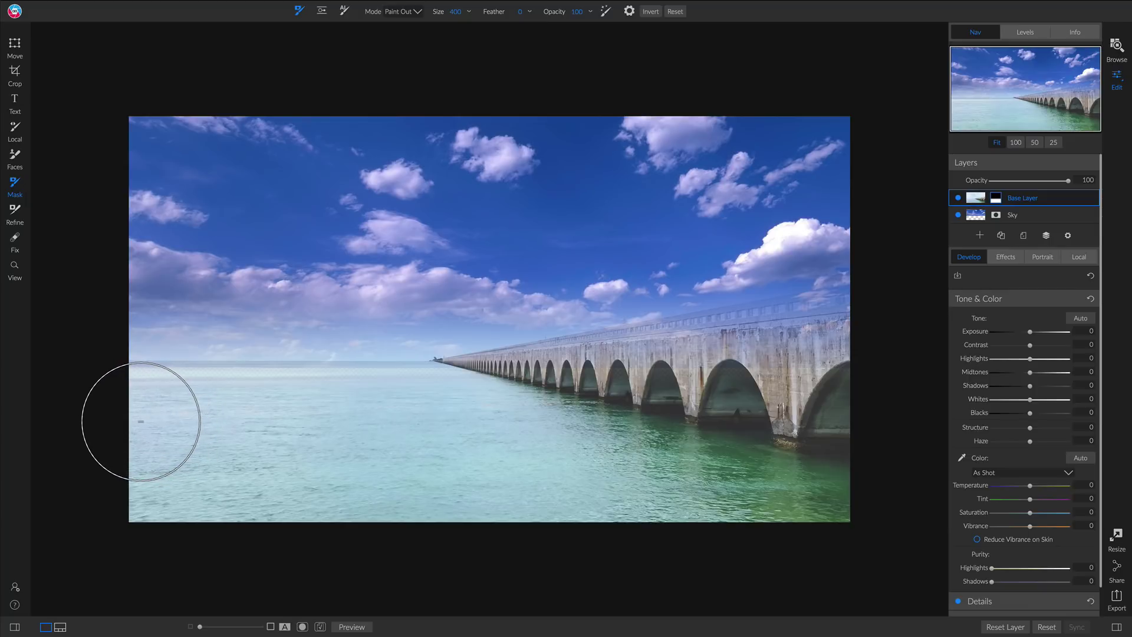
Switch the brush to Paint In and restore the base photo's water in a straight band just below the horizon across the image.
{"action": "left_click", "coordinate": [141, 421]}
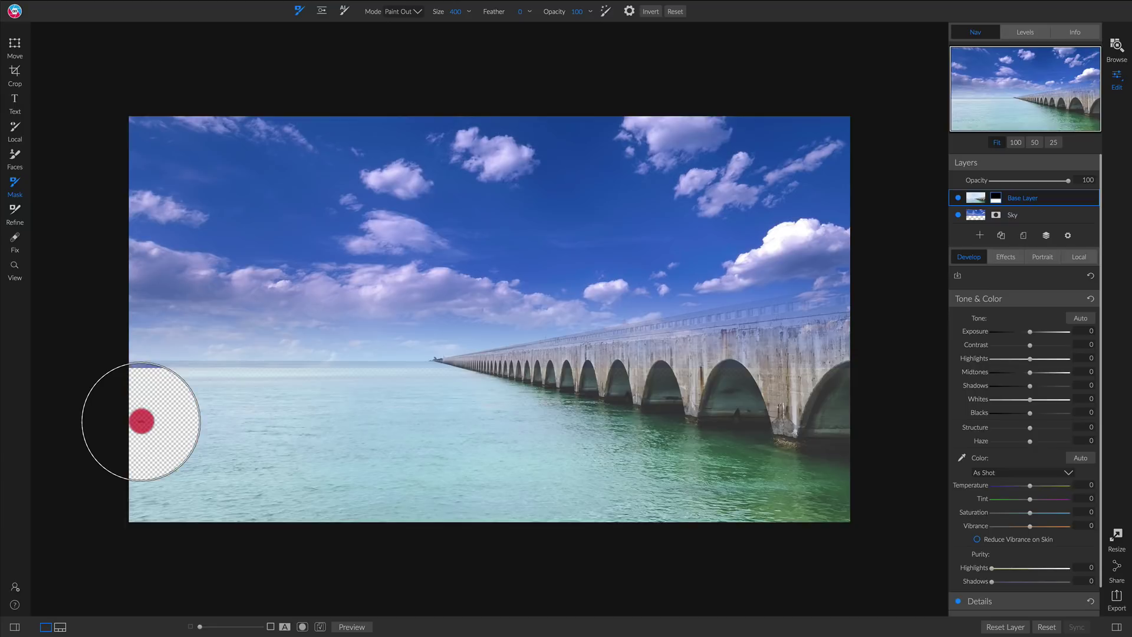
{"action": "key", "text": "ctrl+z"}
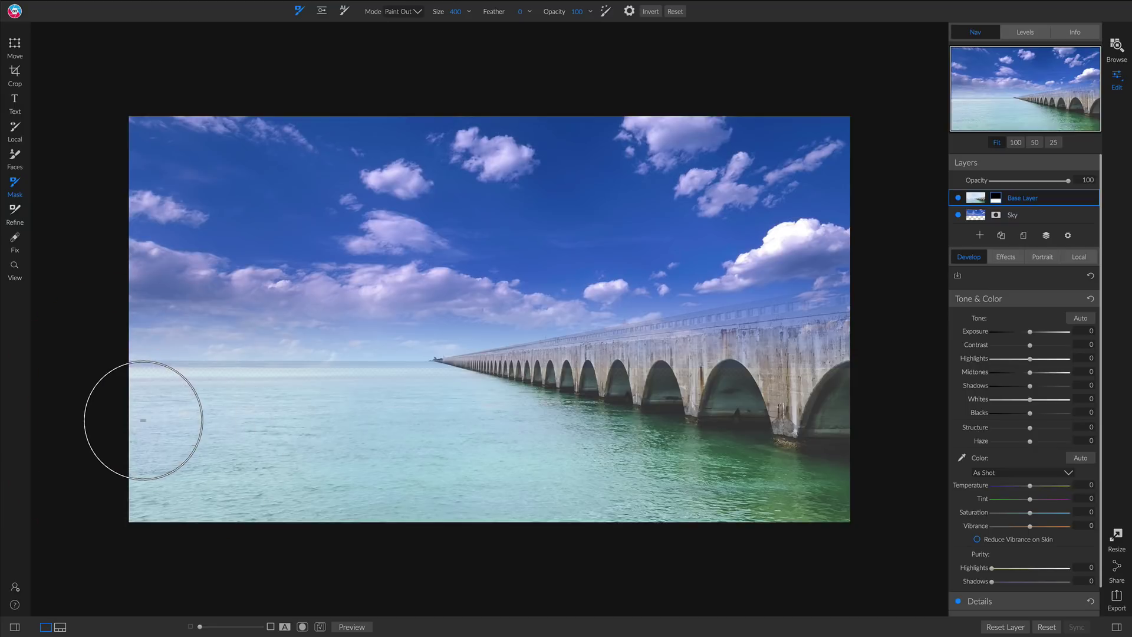
{"action": "key", "text": "x"}
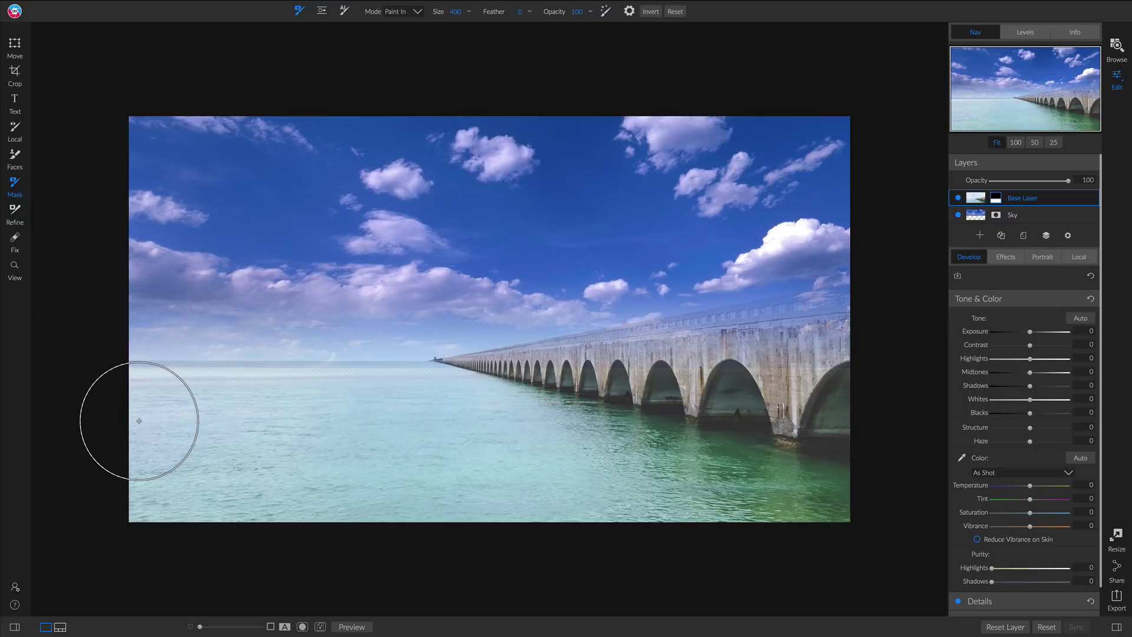
{"action": "left_click", "coordinate": [143, 422]}
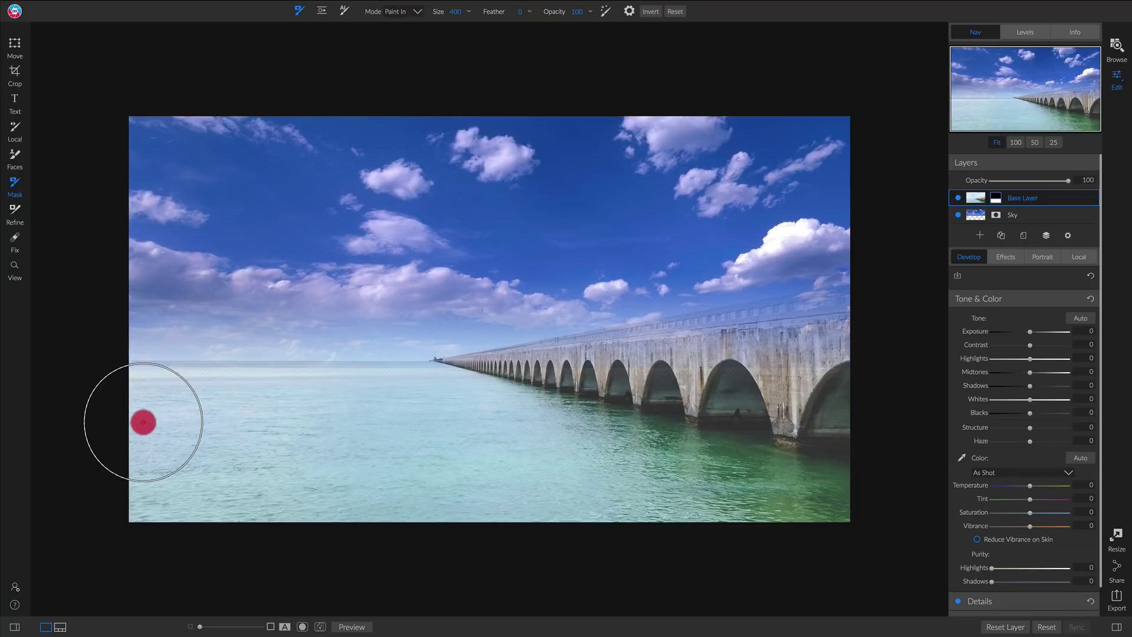
{"action": "left_click", "coordinate": [834, 416]}
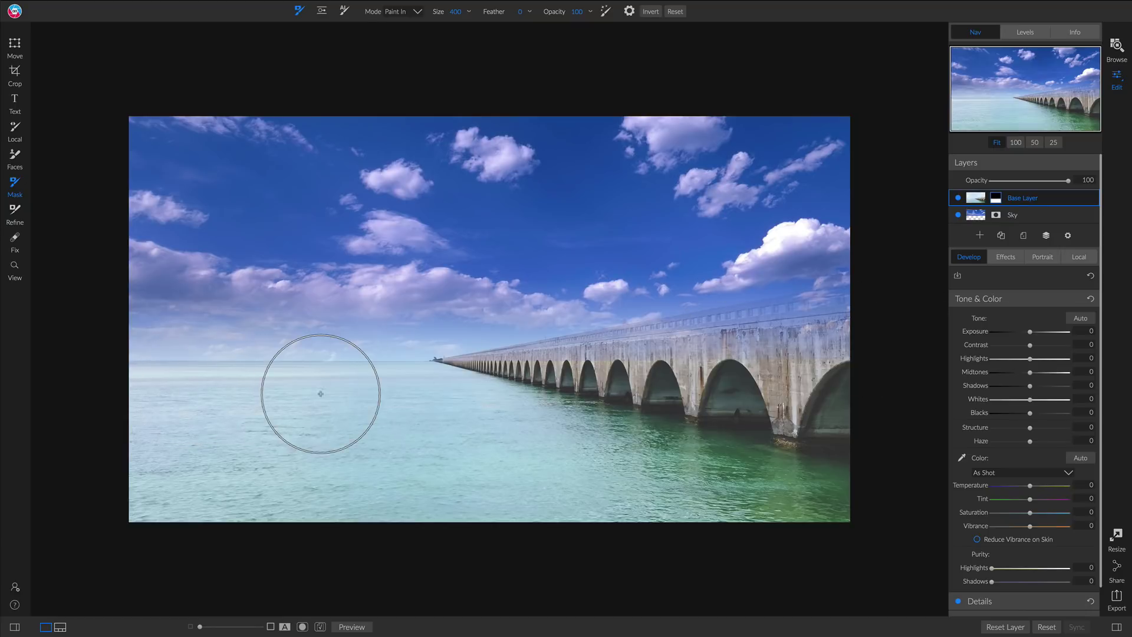
Try to paint the bridge back in with a straight hard-edged stroke from the water at the far left, and undo it.
{"action": "left_click_drag", "start_coordinate": [158, 425], "coordinate": [165, 429]}
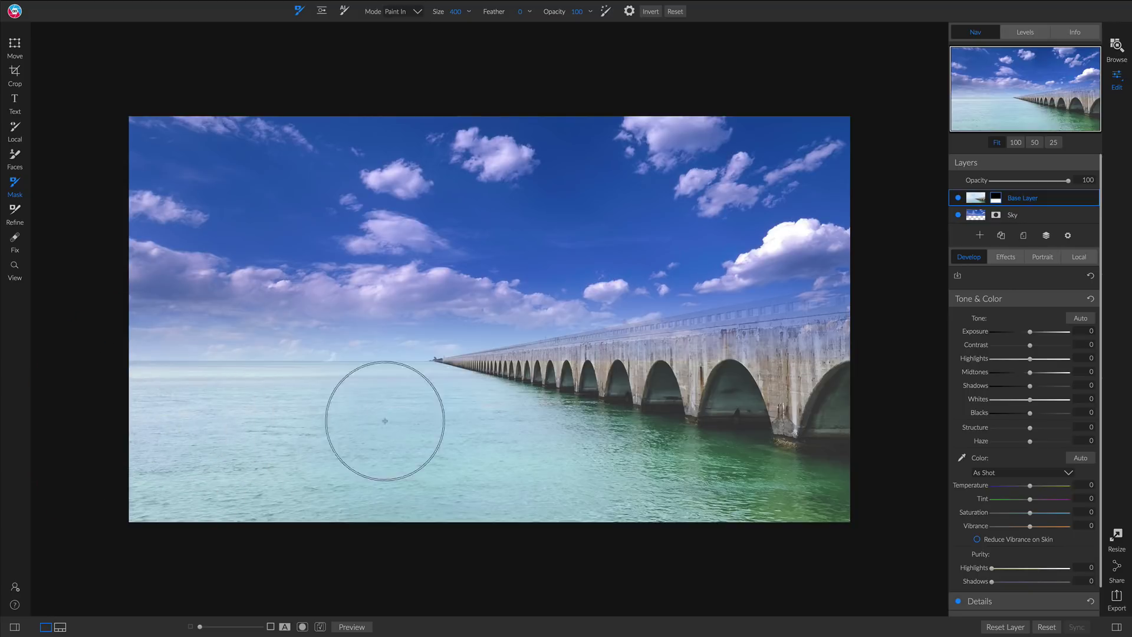
{"action": "left_click", "coordinate": [796, 349]}
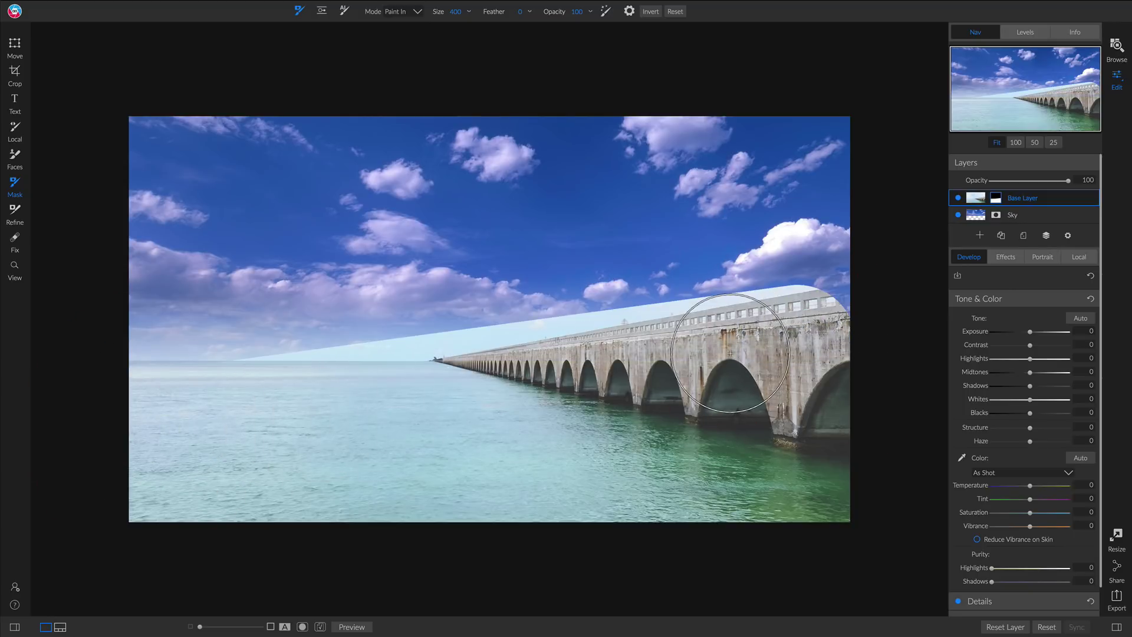
{"action": "key", "text": "ctrl+z"}
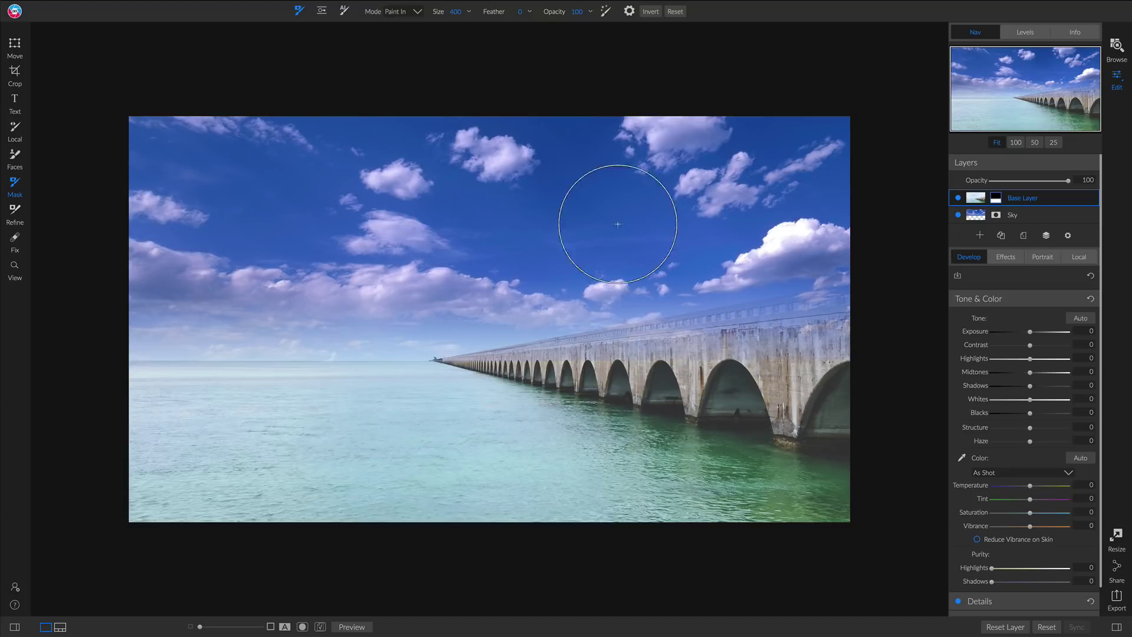
Set the brush feather to 100, enable Perfect Brush, and paint the bridge's near railing and upper wall back into the Base Layer's mask.
{"action": "left_click_drag", "start_coordinate": [489, 9], "coordinate": [930, 43]}
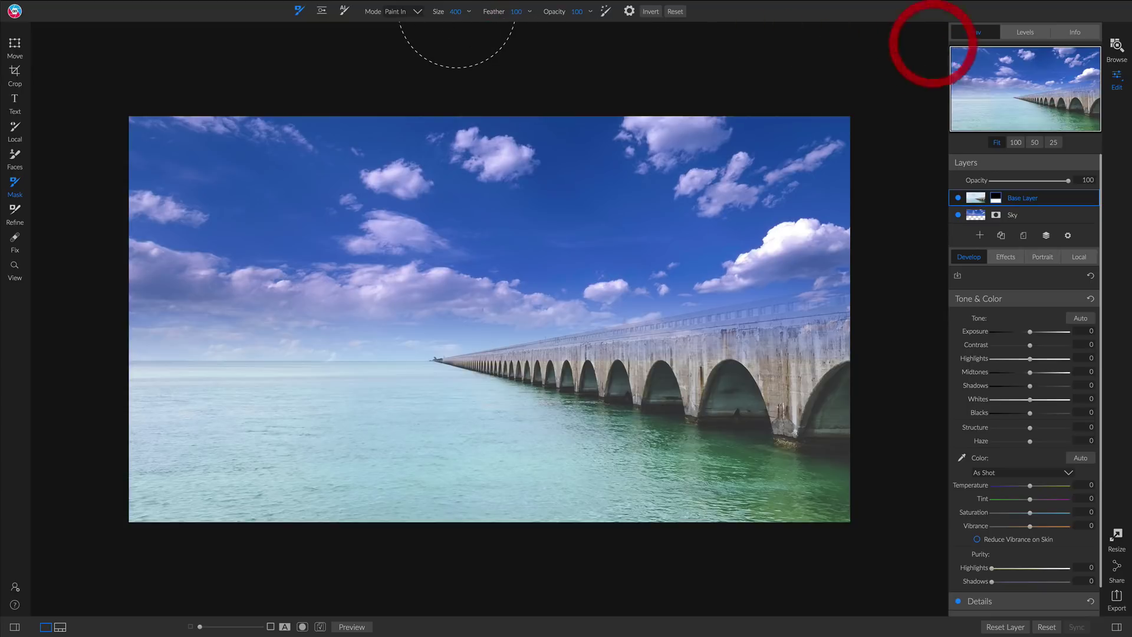
{"action": "left_click", "coordinate": [605, 10]}
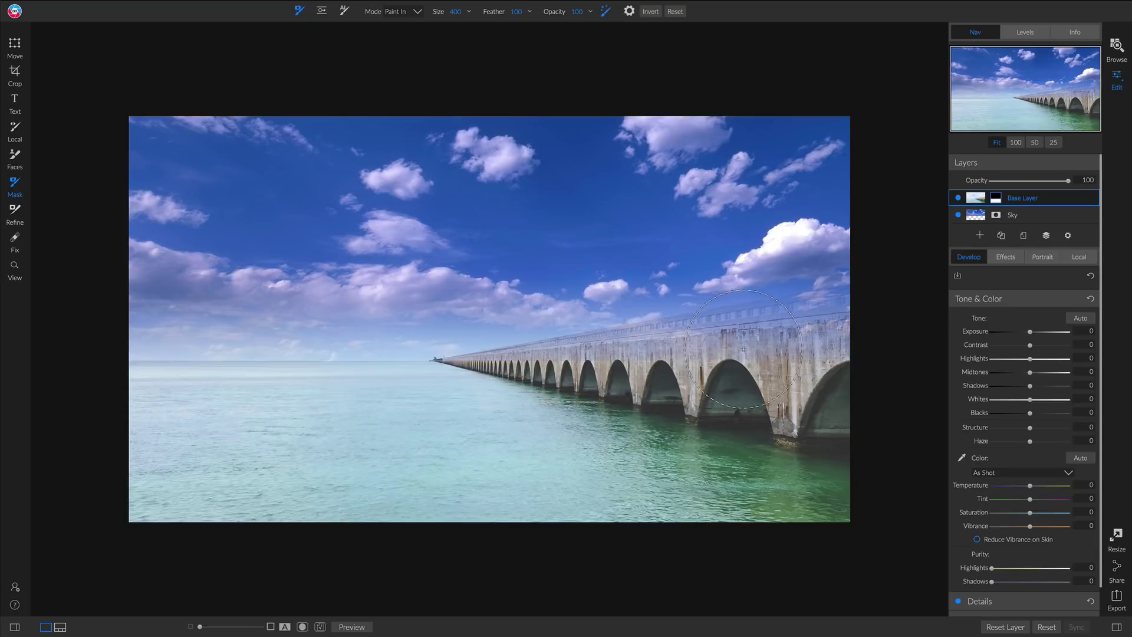
{"action": "mouse_move", "coordinate": [774, 350]}
{"action": "left_mouse_down"}
{"action": "mouse_move", "coordinate": [832, 331]}
{"action": "mouse_move", "coordinate": [715, 331]}
{"action": "mouse_move", "coordinate": [553, 356]}
{"action": "mouse_move", "coordinate": [678, 346]}
{"action": "mouse_move", "coordinate": [737, 328]}
{"action": "left_mouse_up"}
{"action": "left_click", "coordinate": [645, 347]}
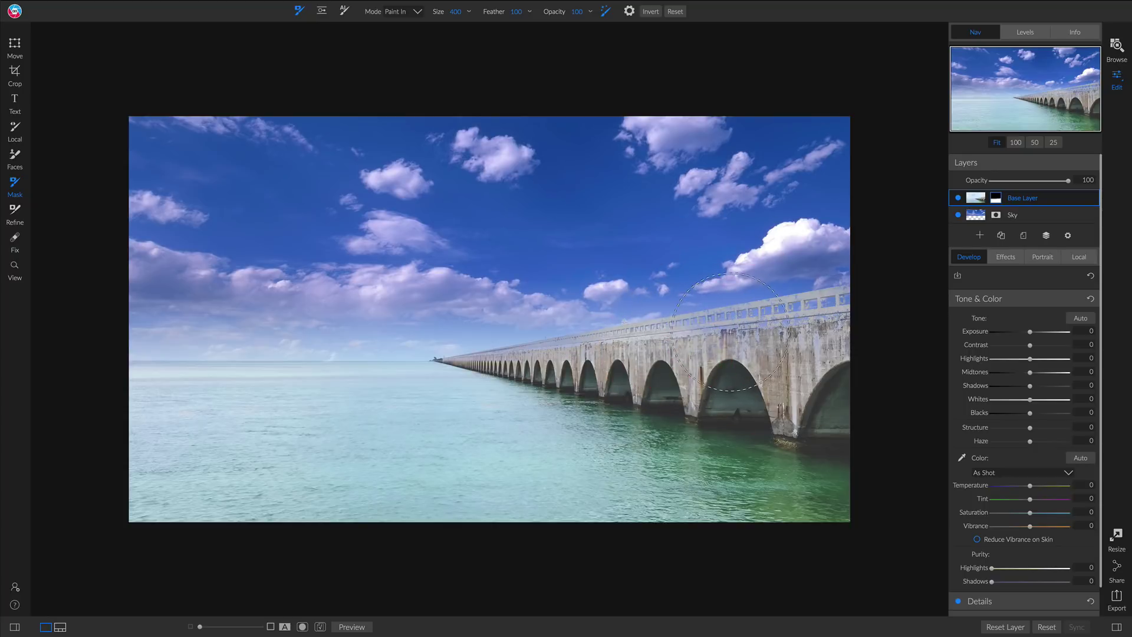
{"action": "left_click", "coordinate": [737, 328]}
{"action": "left_click", "coordinate": [808, 321]}
{"action": "left_click", "coordinate": [837, 311]}
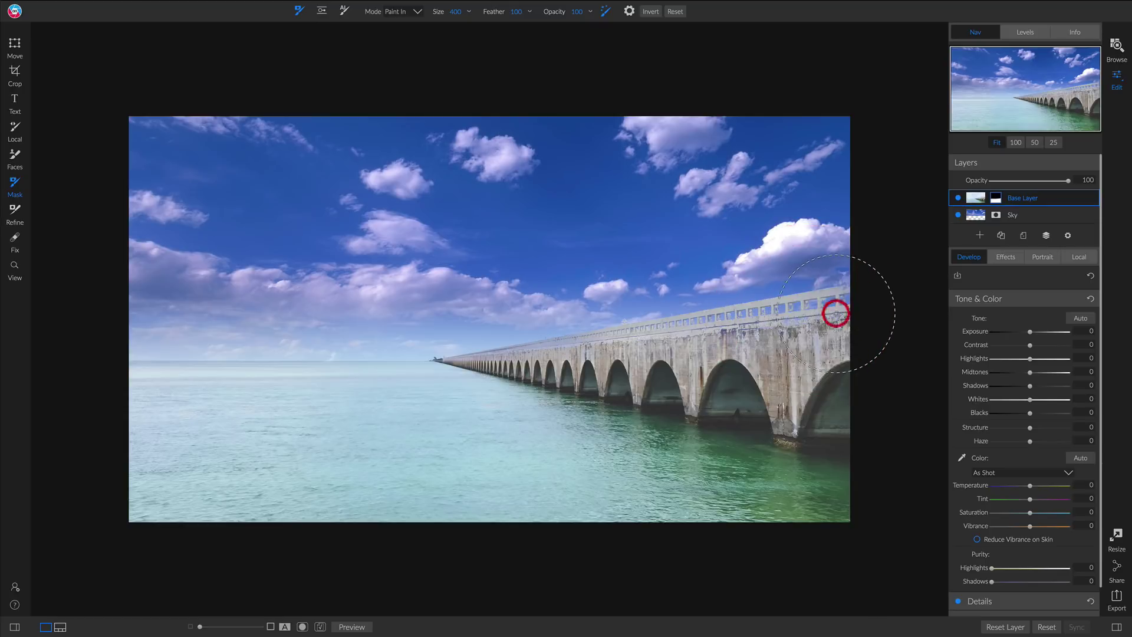
{"action": "left_click", "coordinate": [843, 312]}
Paint the bridge's top edge back in from the near railing toward the distant end at the horizon.
{"action": "mouse_move", "coordinate": [845, 312]}
{"action": "left_mouse_down"}
{"action": "mouse_move", "coordinate": [701, 340]}
{"action": "mouse_move", "coordinate": [526, 351]}
{"action": "left_mouse_up"}
{"action": "left_click", "coordinate": [526, 348]}
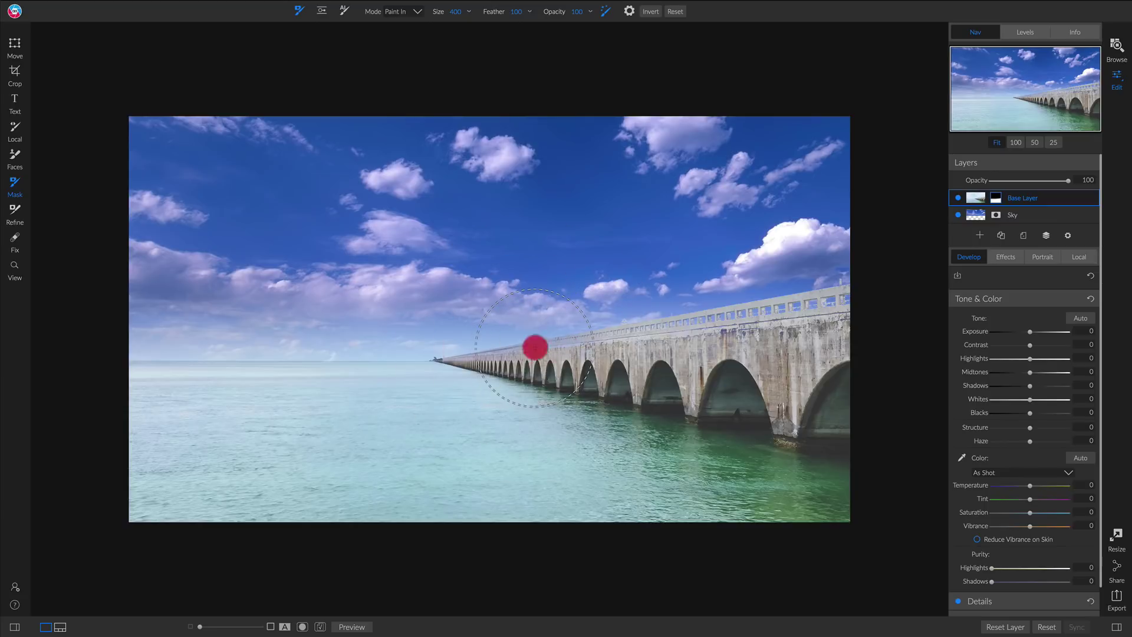
{"action": "left_click", "coordinate": [491, 354]}
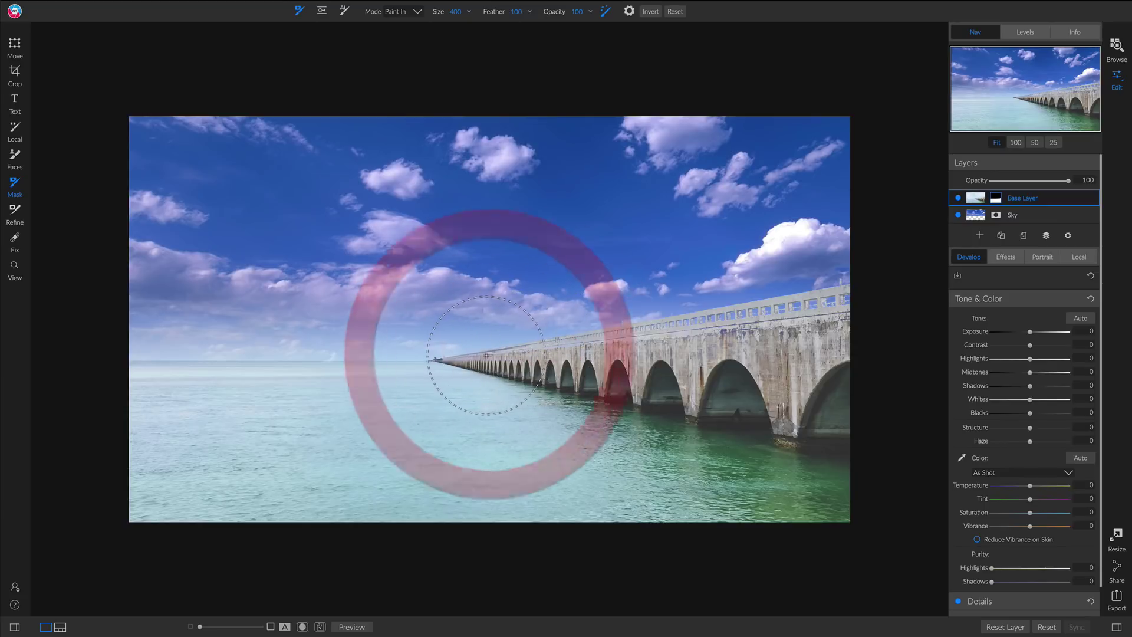
{"action": "left_click", "coordinate": [484, 355]}
{"action": "left_click", "coordinate": [454, 358]}
{"action": "left_click", "coordinate": [530, 345]}
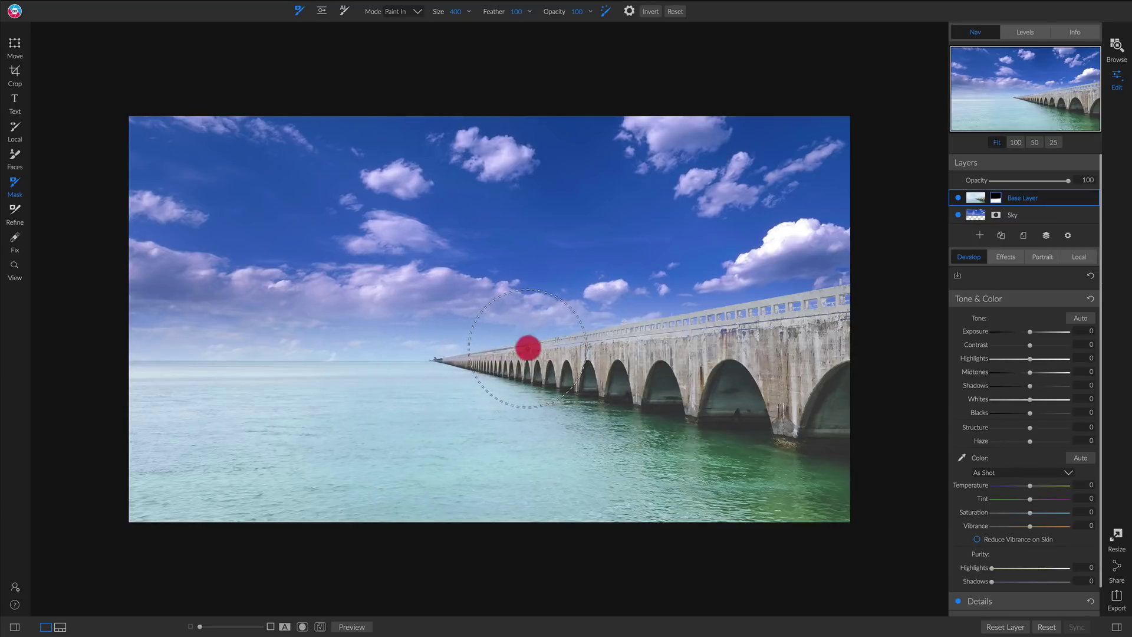
{"action": "left_click", "coordinate": [548, 340]}
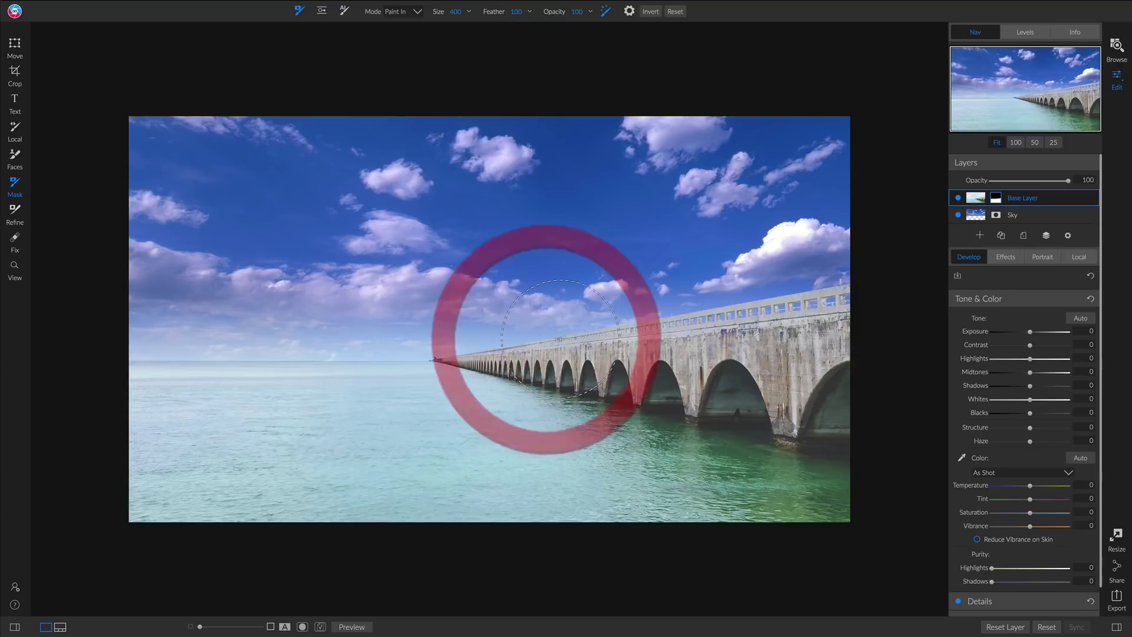
{"action": "left_click", "coordinate": [565, 345]}
{"action": "left_click", "coordinate": [569, 344]}
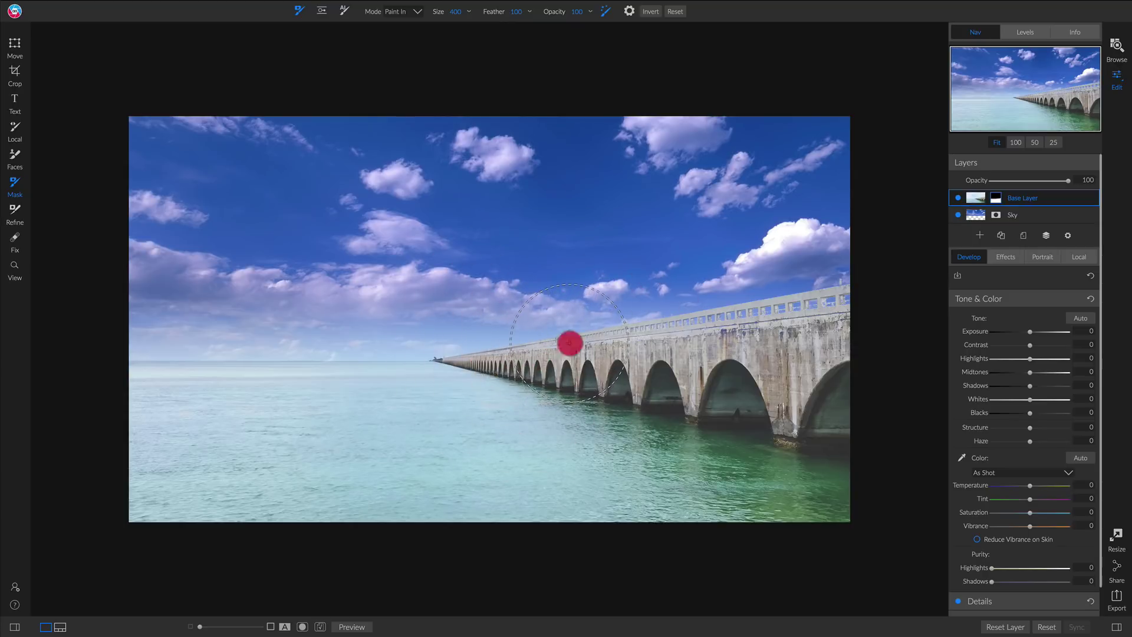
Paint over the railing from the bridge's middle to the right edge of the photo to restore its remaining details.
{"action": "left_click", "coordinate": [570, 347]}
{"action": "left_click", "coordinate": [569, 346]}
{"action": "mouse_move", "coordinate": [570, 346]}
{"action": "left_mouse_down"}
{"action": "mouse_move", "coordinate": [683, 339]}
{"action": "mouse_move", "coordinate": [569, 352]}
{"action": "mouse_move", "coordinate": [683, 329]}
{"action": "left_mouse_up"}
{"action": "left_click", "coordinate": [711, 310]}
{"action": "left_click", "coordinate": [719, 309]}
{"action": "left_click", "coordinate": [765, 303]}
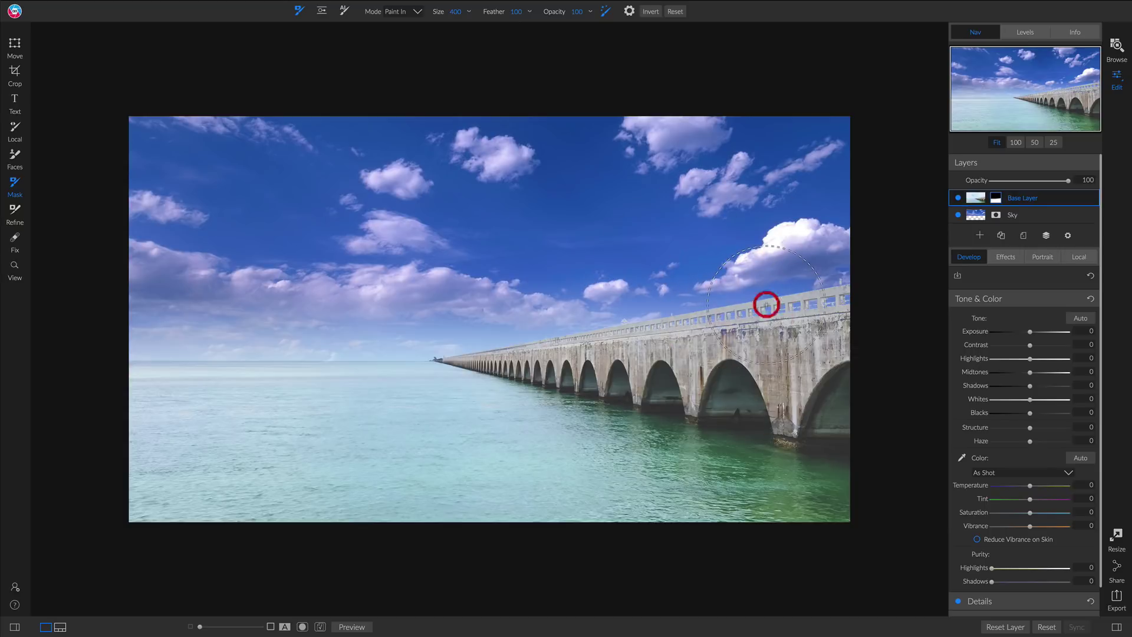
{"action": "left_click", "coordinate": [775, 300]}
{"action": "left_click", "coordinate": [837, 291]}
{"action": "left_click", "coordinate": [835, 290]}
{"action": "left_click", "coordinate": [581, 341]}
{"action": "left_click", "coordinate": [759, 329]}
Disable Perfect Brush, reduce the brush size to 70, and fill in the bridge wall below the railing.
{"action": "left_click", "coordinate": [606, 12]}
{"action": "key", "text": "["}
{"action": "mouse_move", "coordinate": [774, 329]}
{"action": "left_mouse_down"}
{"action": "mouse_move", "coordinate": [711, 338]}
{"action": "mouse_move", "coordinate": [854, 311]}
{"action": "mouse_move", "coordinate": [769, 355]}
{"action": "mouse_move", "coordinate": [761, 404]}
{"action": "mouse_move", "coordinate": [808, 423]}
{"action": "mouse_move", "coordinate": [772, 429]}
{"action": "mouse_move", "coordinate": [584, 342]}
{"action": "left_mouse_up"}
{"action": "left_click", "coordinate": [579, 344]}
Try painting out a patch of water at the far left, undo it, and toggle the Sky layer's visibility off and on.
{"action": "left_click", "coordinate": [135, 371]}
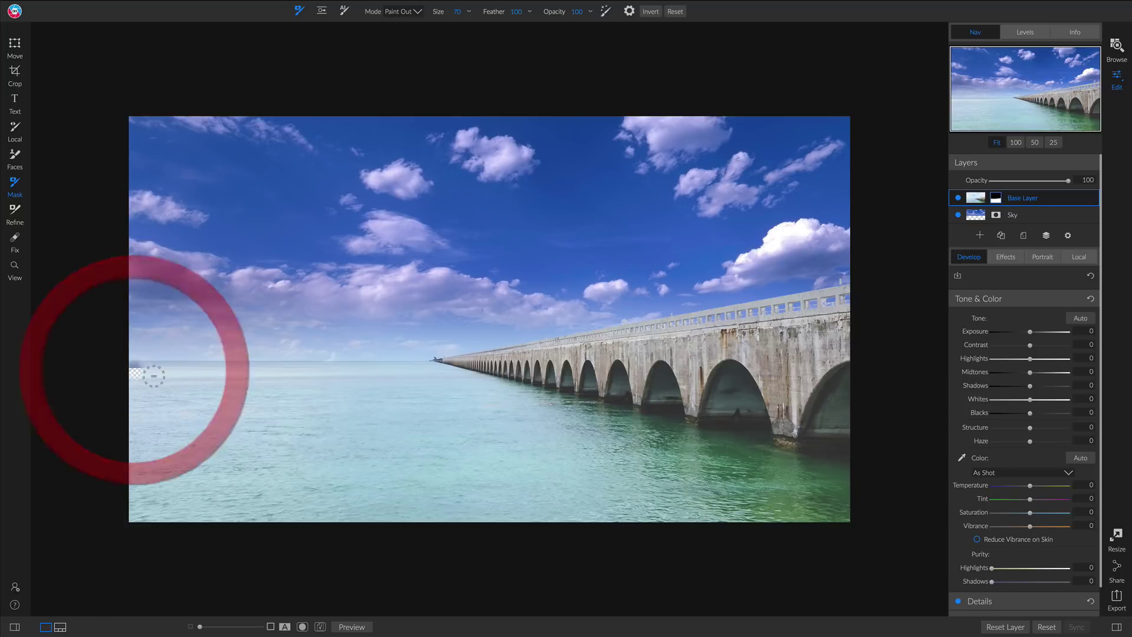
{"action": "key", "text": "ctrl+z"}
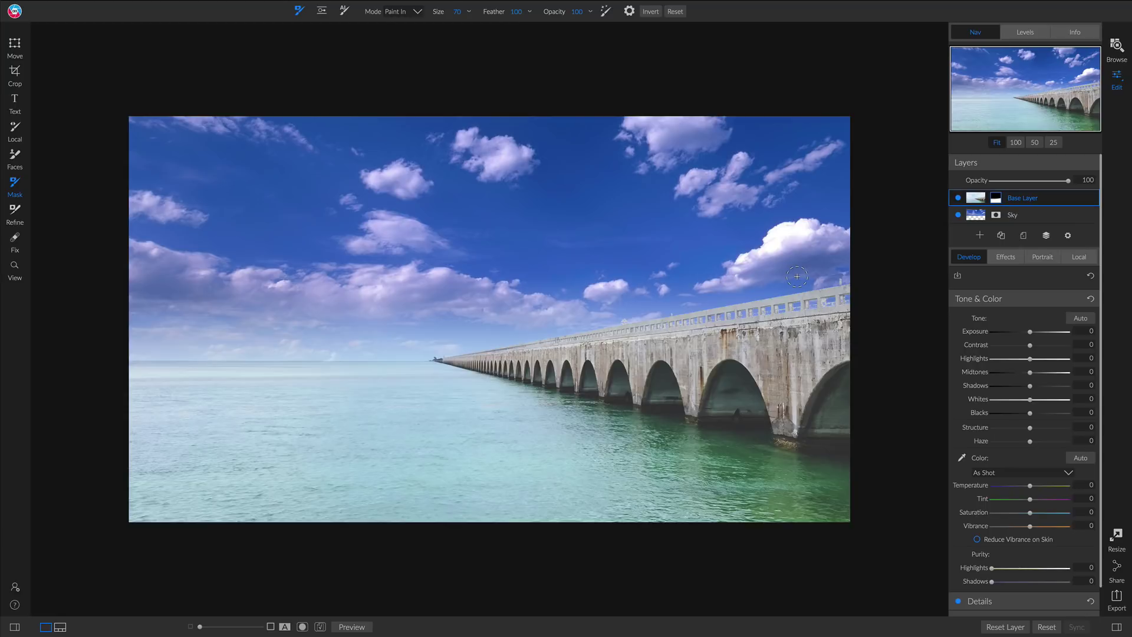
{"action": "left_click", "coordinate": [958, 214]}
{"action": "left_click", "coordinate": [957, 214]}
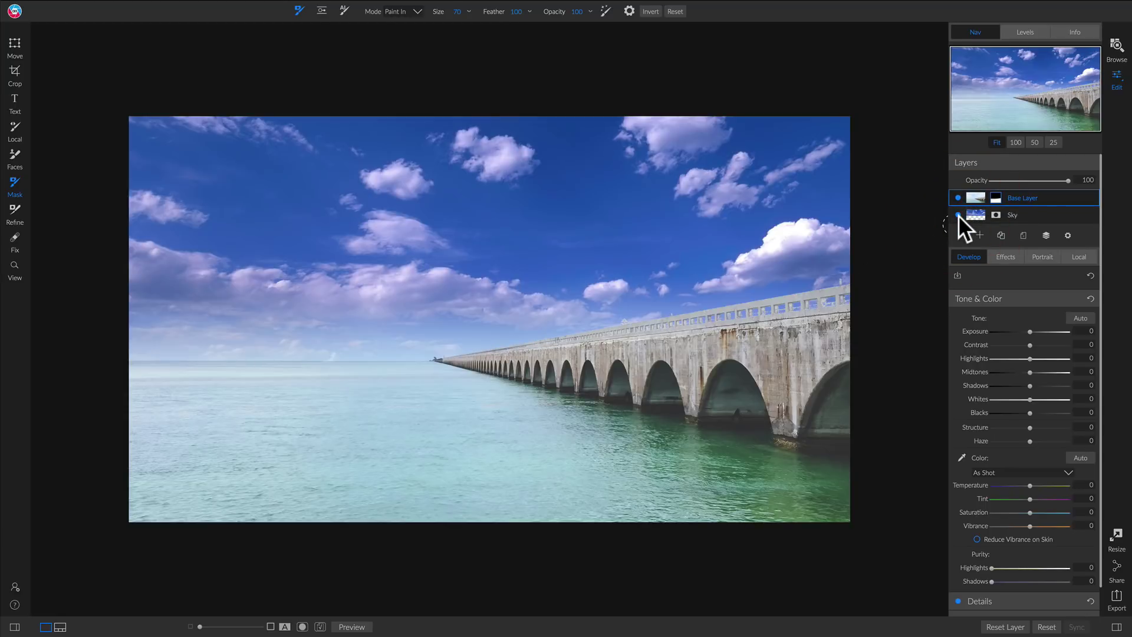
Duplicate the Base Layer, move the copy below the Sky layer, and reset the copy's layer properties.
{"action": "right_click", "coordinate": [1010, 197]}
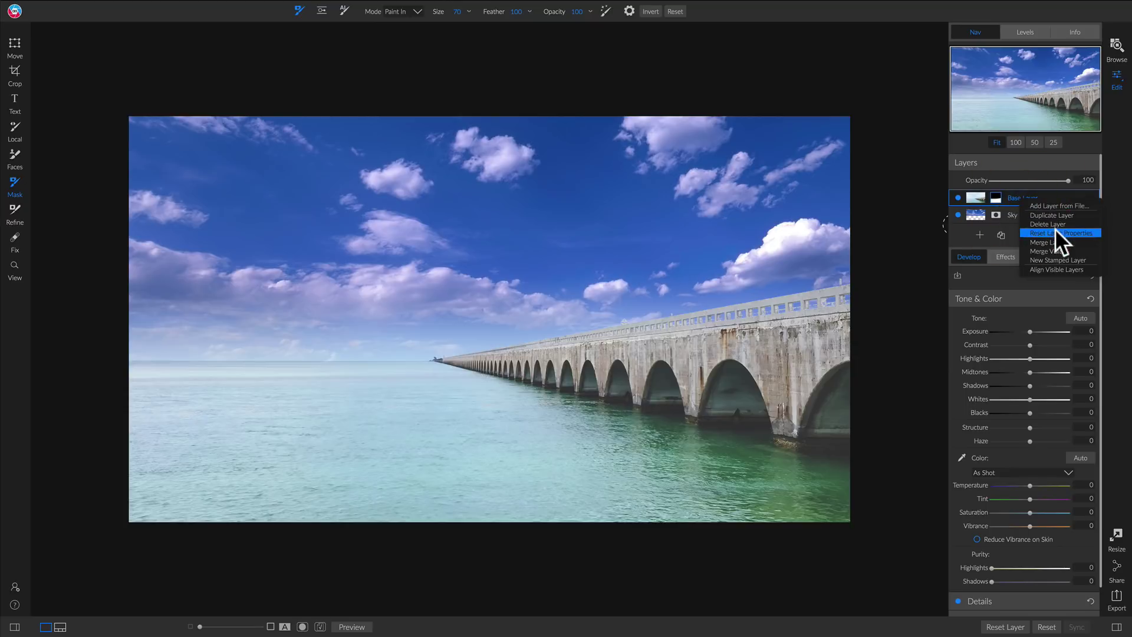
{"action": "left_click", "coordinate": [1053, 213]}
{"action": "left_click_drag", "start_coordinate": [1021, 194], "coordinate": [1020, 232]}
{"action": "right_click", "coordinate": [1025, 232]}
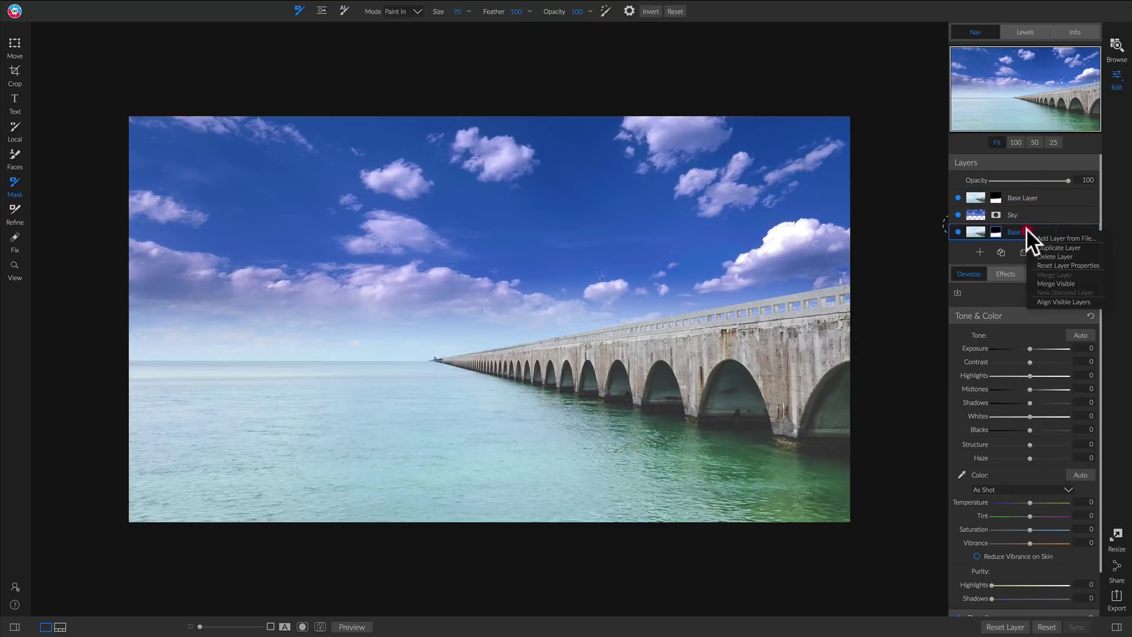
{"action": "left_click", "coordinate": [1045, 260]}
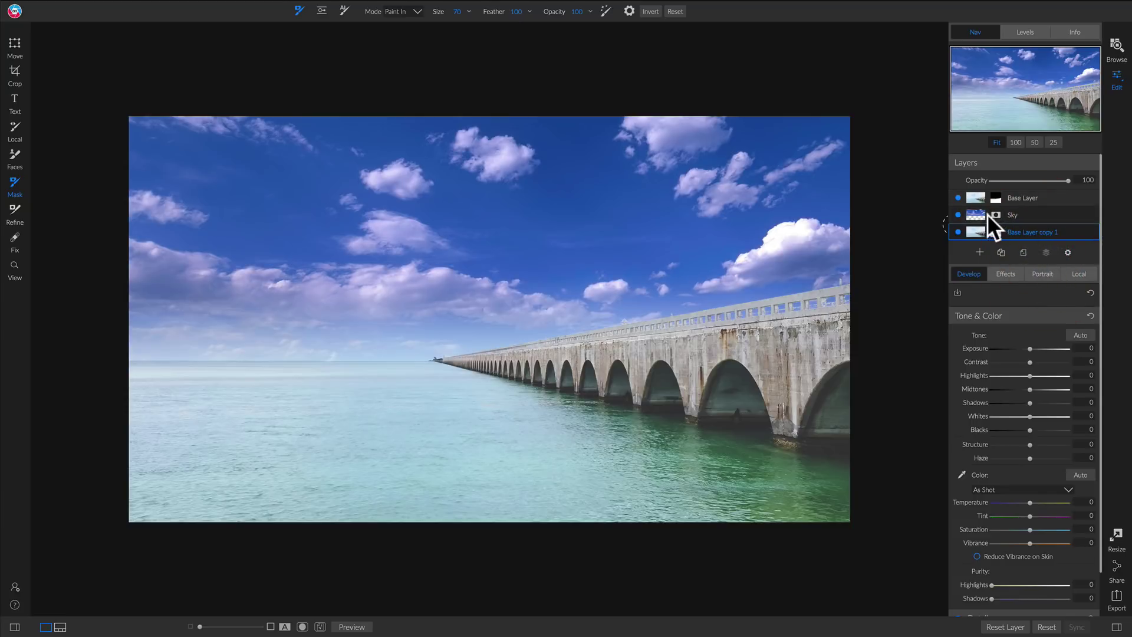
Hide and show the Sky layer and the upper Base Layer to inspect the unmasked copy beneath them.
{"action": "left_click", "coordinate": [957, 213]}
{"action": "left_click", "coordinate": [958, 197]}
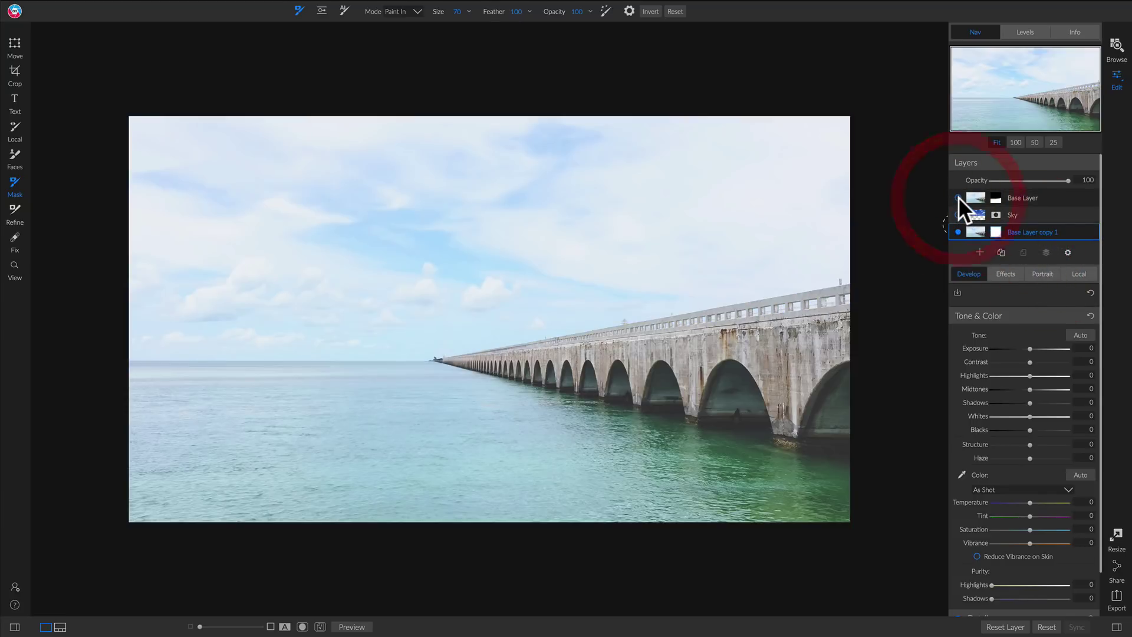
{"action": "left_click", "coordinate": [958, 197]}
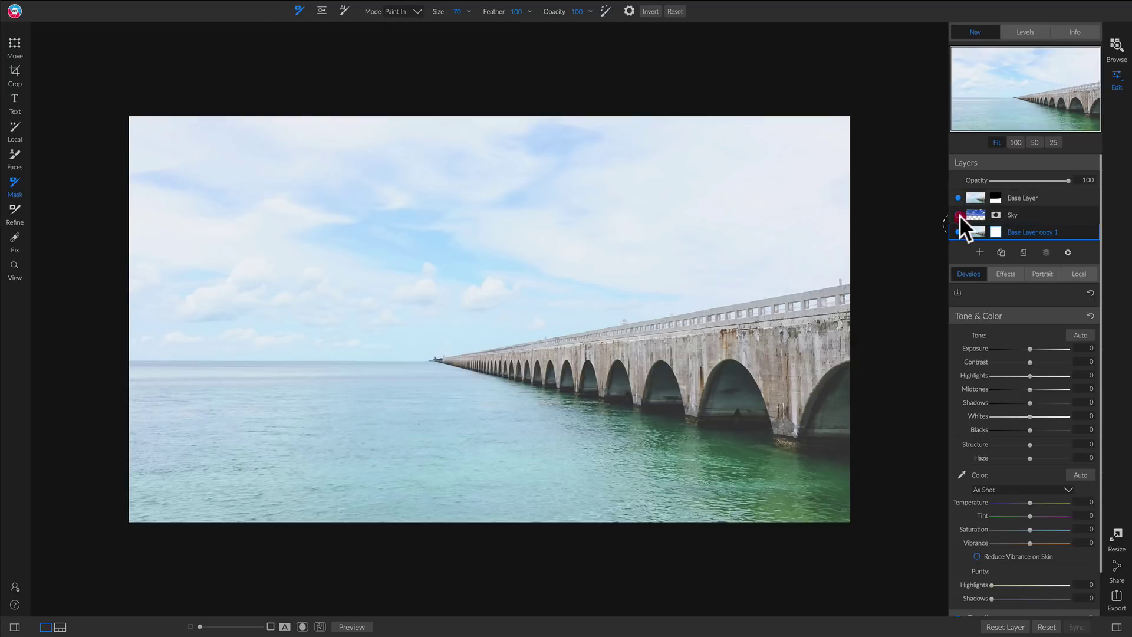
{"action": "left_click", "coordinate": [958, 215]}
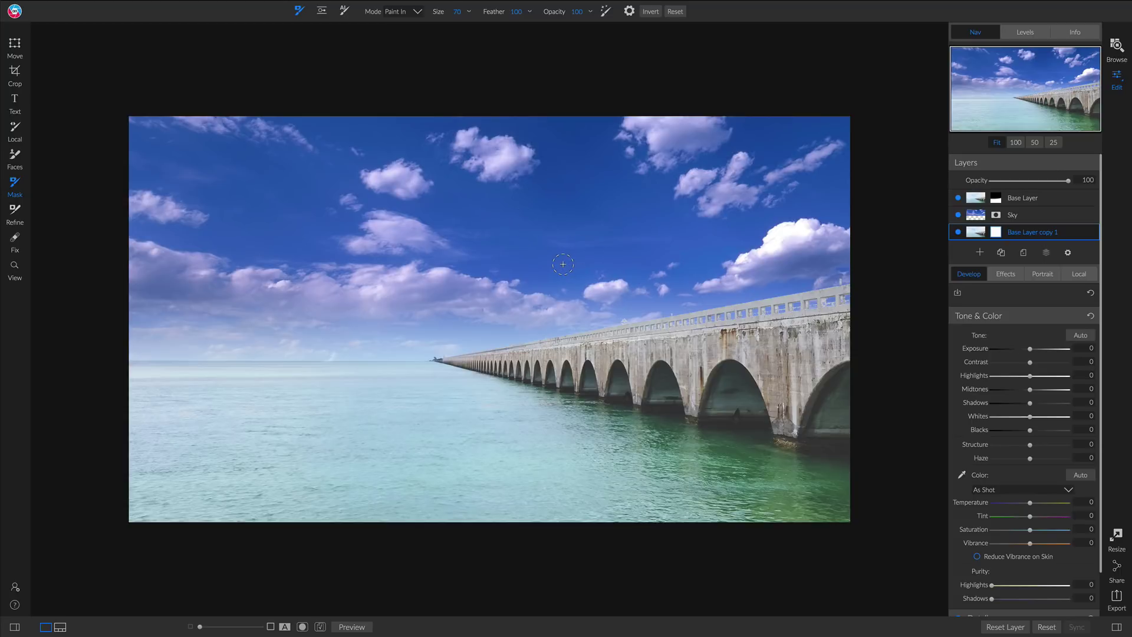
Set the masking brush to opacity 20 and size 300, and select the upper Base Layer.
{"action": "mouse_move", "coordinate": [518, 10]}
{"action": "left_click_drag", "start_coordinate": [555, 10], "coordinate": [517, 8]}
{"action": "key", "text": "bracketleft"}
{"action": "mouse_move", "coordinate": [498, 354]}
{"action": "left_mouse_down"}
{"action": "mouse_move", "coordinate": [519, 336]}
{"action": "mouse_move", "coordinate": [843, 281]}
{"action": "left_mouse_up"}
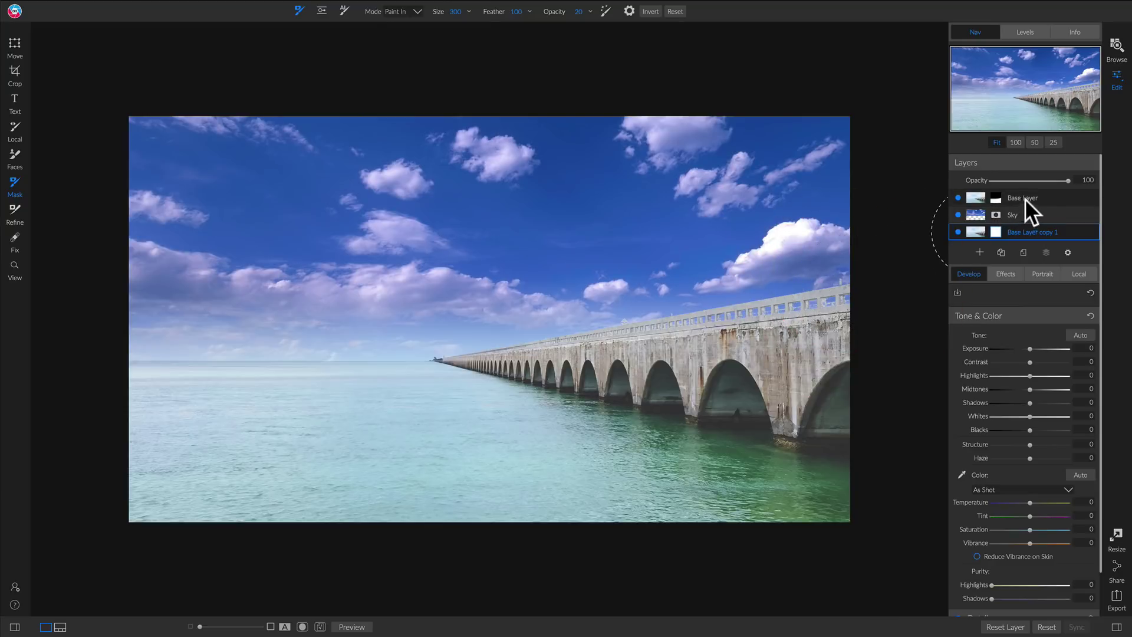
{"action": "left_click", "coordinate": [1057, 196]}
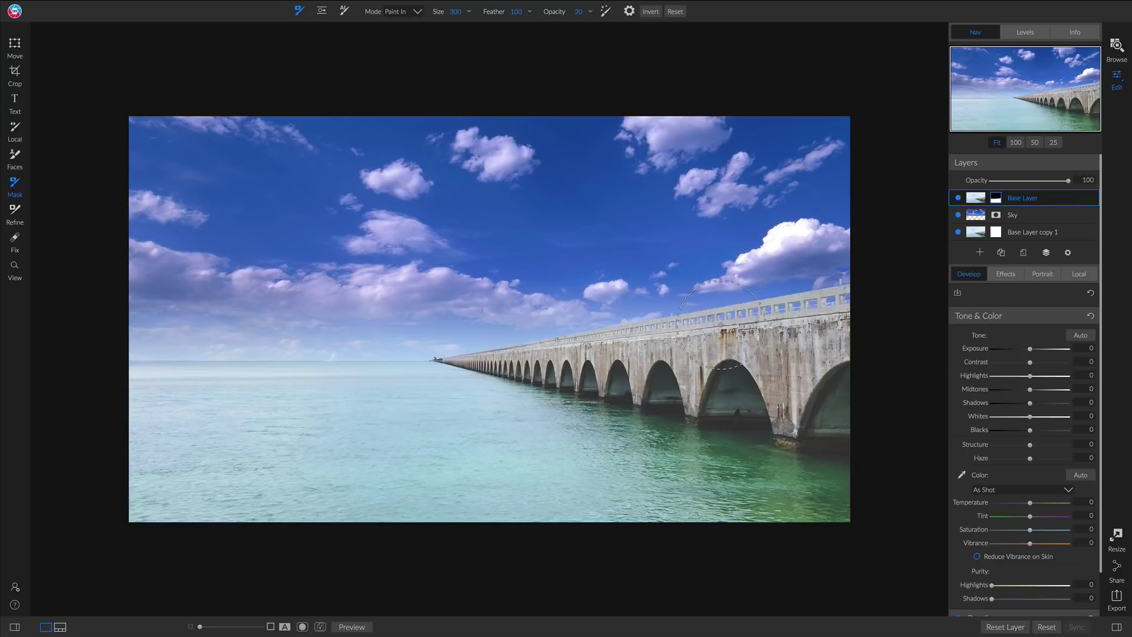
Paint faint Paint In strokes across the whole sky to blend the original hazy sky into the new one.
{"action": "mouse_move", "coordinate": [720, 324]}
{"action": "left_mouse_down"}
{"action": "mouse_move", "coordinate": [863, 288]}
{"action": "mouse_move", "coordinate": [570, 361]}
{"action": "mouse_move", "coordinate": [426, 366]}
{"action": "mouse_move", "coordinate": [133, 339]}
{"action": "mouse_move", "coordinate": [888, 283]}
{"action": "mouse_move", "coordinate": [603, 289]}
{"action": "mouse_move", "coordinate": [52, 258]}
{"action": "mouse_move", "coordinate": [236, 237]}
{"action": "mouse_move", "coordinate": [965, 202]}
{"action": "left_mouse_up"}
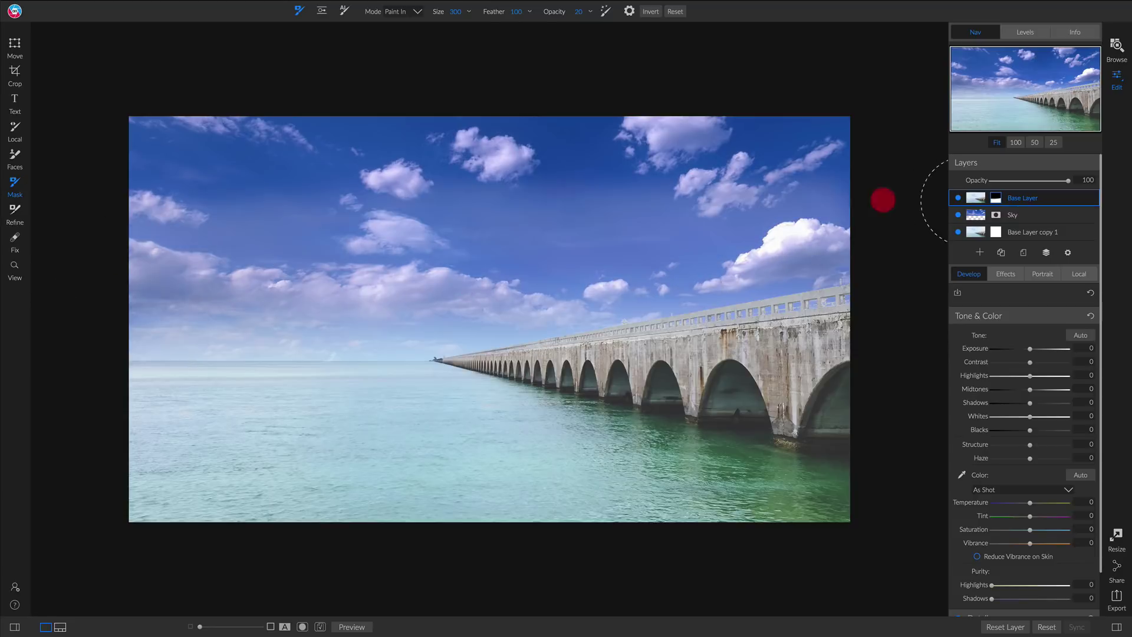
{"action": "mouse_move", "coordinate": [883, 200]}
{"action": "left_mouse_down"}
{"action": "mouse_move", "coordinate": [324, 160]}
{"action": "mouse_move", "coordinate": [51, 167]}
{"action": "mouse_move", "coordinate": [450, 126]}
{"action": "mouse_move", "coordinate": [990, 133]}
{"action": "mouse_move", "coordinate": [704, 195]}
{"action": "mouse_move", "coordinate": [286, 222]}
{"action": "mouse_move", "coordinate": [171, 254]}
{"action": "mouse_move", "coordinate": [211, 232]}
{"action": "left_mouse_up"}
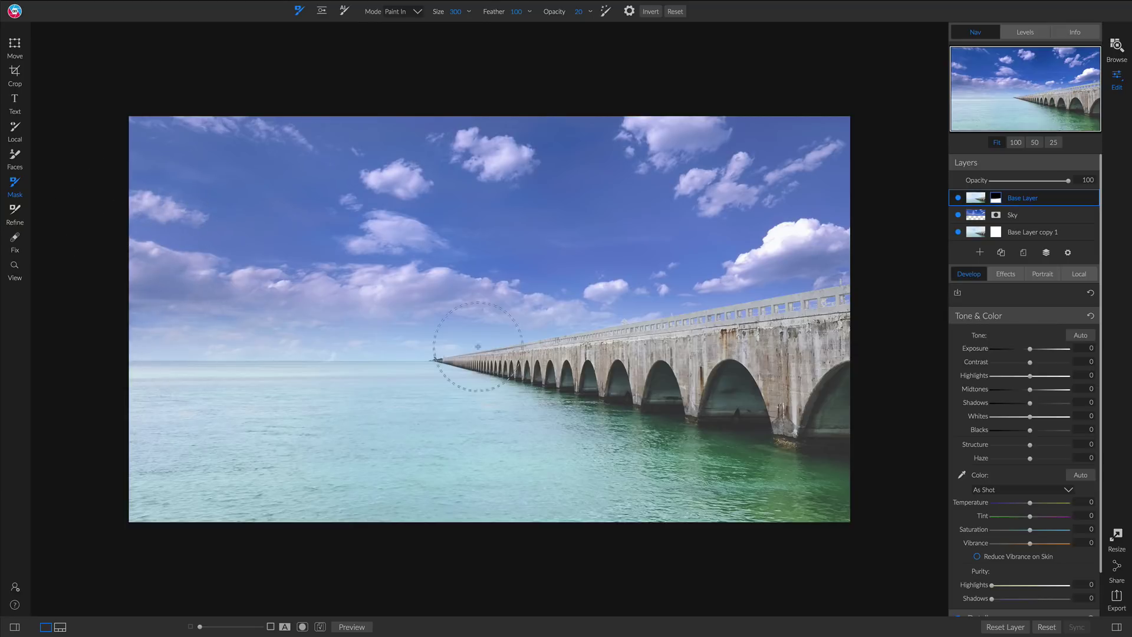
{"action": "mouse_move", "coordinate": [861, 291]}
{"action": "left_mouse_down"}
{"action": "mouse_move", "coordinate": [604, 329]}
{"action": "mouse_move", "coordinate": [876, 297]}
{"action": "mouse_move", "coordinate": [438, 357]}
{"action": "mouse_move", "coordinate": [897, 292]}
{"action": "left_mouse_up"}
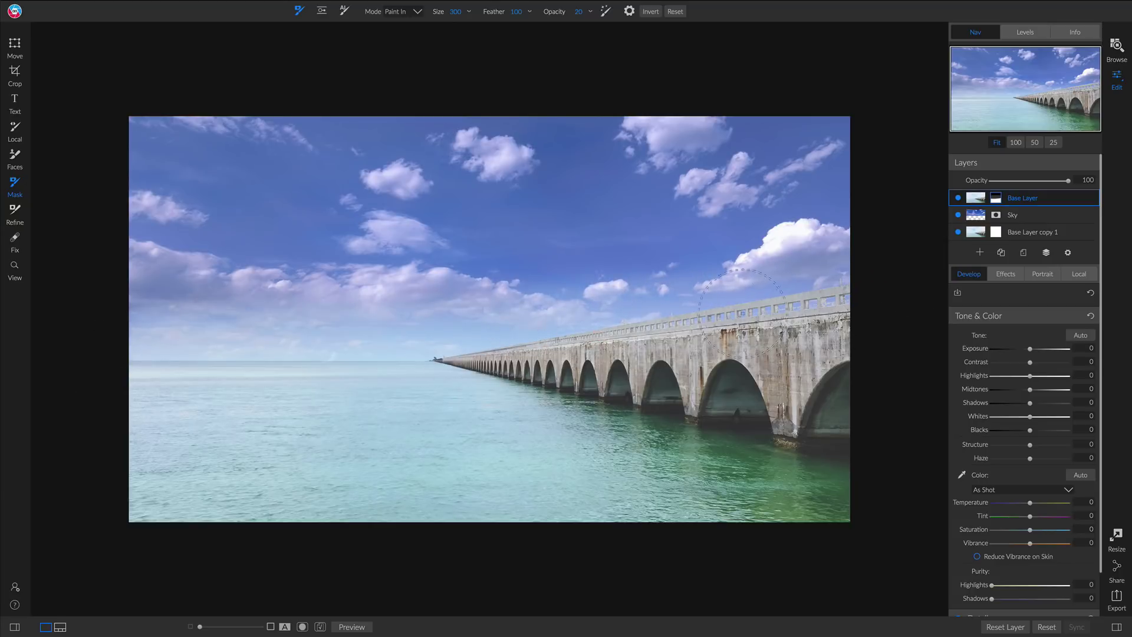
{"action": "left_click", "coordinate": [858, 297]}
{"action": "mouse_move", "coordinate": [817, 301]}
{"action": "left_mouse_down"}
{"action": "mouse_move", "coordinate": [687, 323]}
{"action": "mouse_move", "coordinate": [772, 316]}
{"action": "mouse_move", "coordinate": [111, 342]}
{"action": "mouse_move", "coordinate": [897, 265]}
{"action": "mouse_move", "coordinate": [136, 253]}
{"action": "mouse_move", "coordinate": [831, 179]}
{"action": "mouse_move", "coordinate": [566, 153]}
{"action": "mouse_move", "coordinate": [86, 144]}
{"action": "mouse_move", "coordinate": [888, 120]}
{"action": "mouse_move", "coordinate": [700, 207]}
{"action": "mouse_move", "coordinate": [132, 195]}
{"action": "mouse_move", "coordinate": [206, 225]}
{"action": "left_mouse_up"}
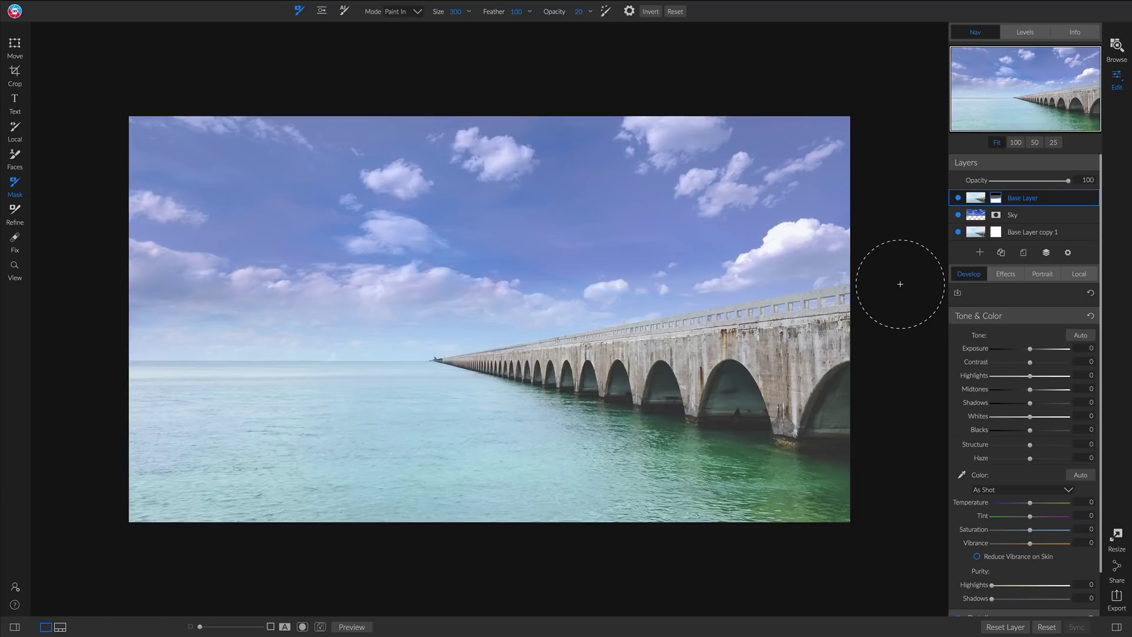
Duplicate the Sky layer, rename the copy ReflectionSKy, and move it to the top of the layer stack.
{"action": "right_click", "coordinate": [1024, 213]}
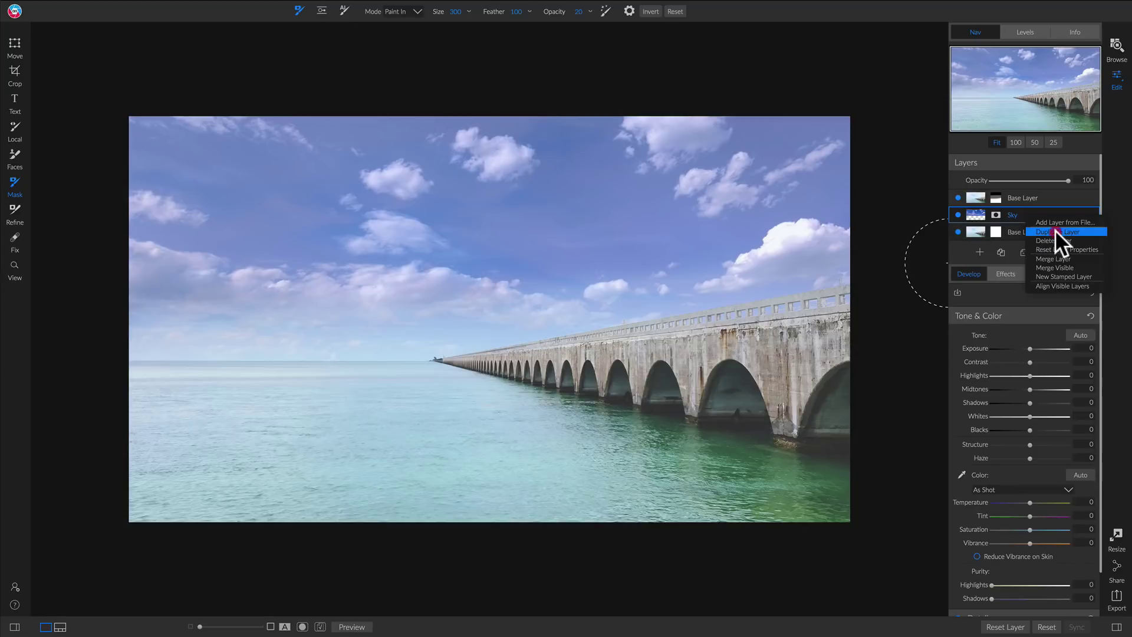
{"action": "left_click", "coordinate": [1055, 231]}
{"action": "double_click", "coordinate": [1031, 215]}
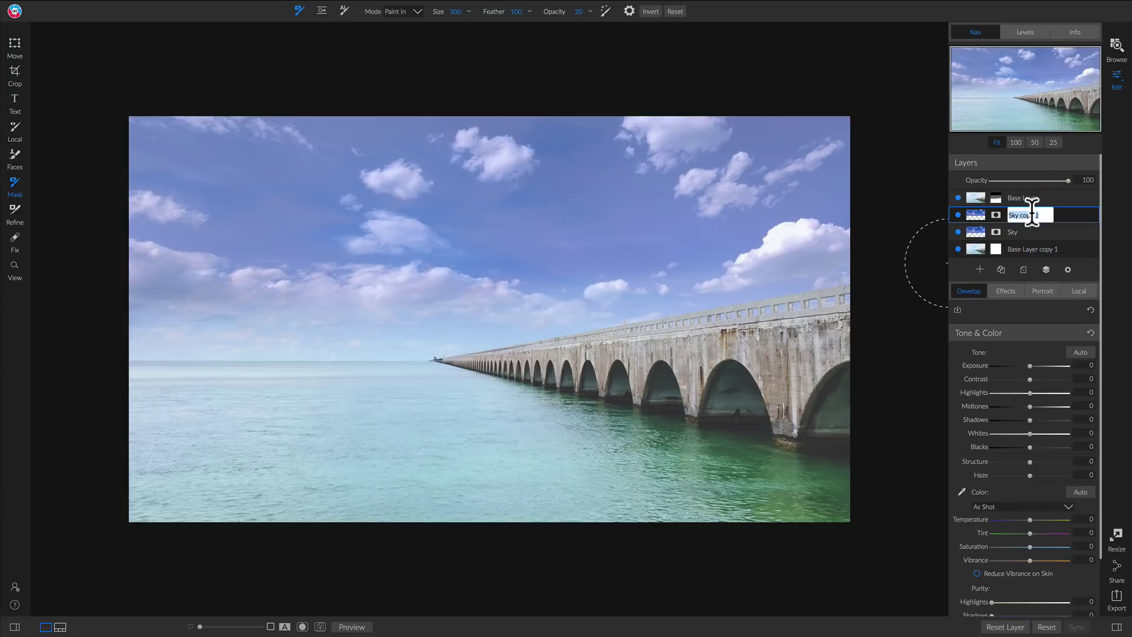
{"action": "type", "text": "Reflection Sky"}
{"action": "left_click_drag", "start_coordinate": [1032, 214], "coordinate": [1032, 189]}
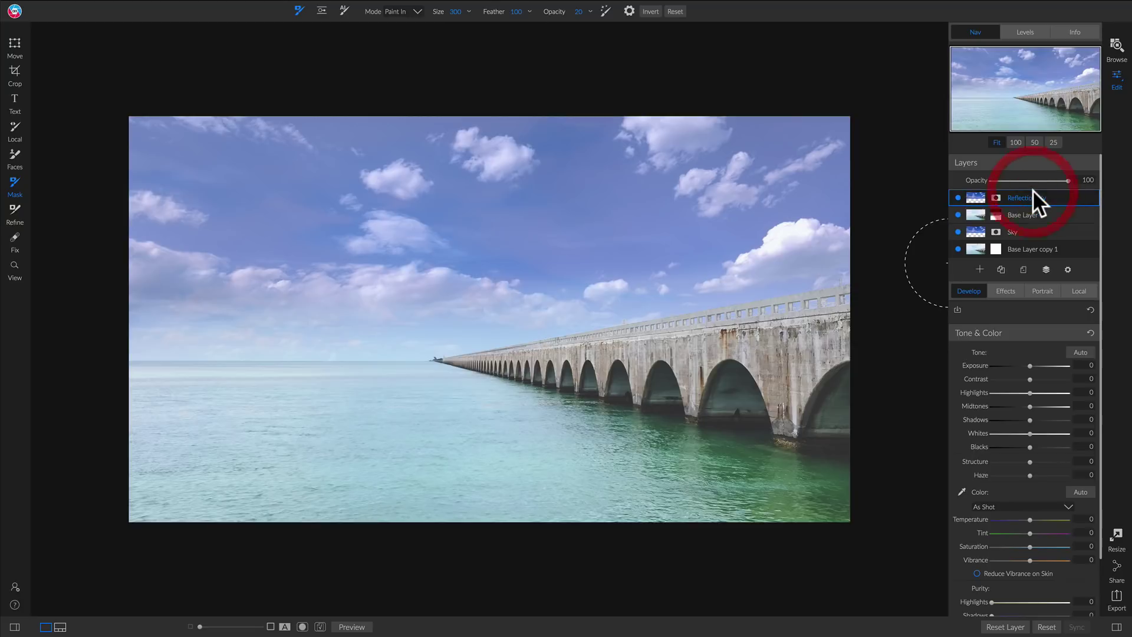
Flip the ReflectionSKy layer vertically, lower its opacity to 45, and move it down over the water with its edge near the horizon.
{"action": "key", "text": "v"}
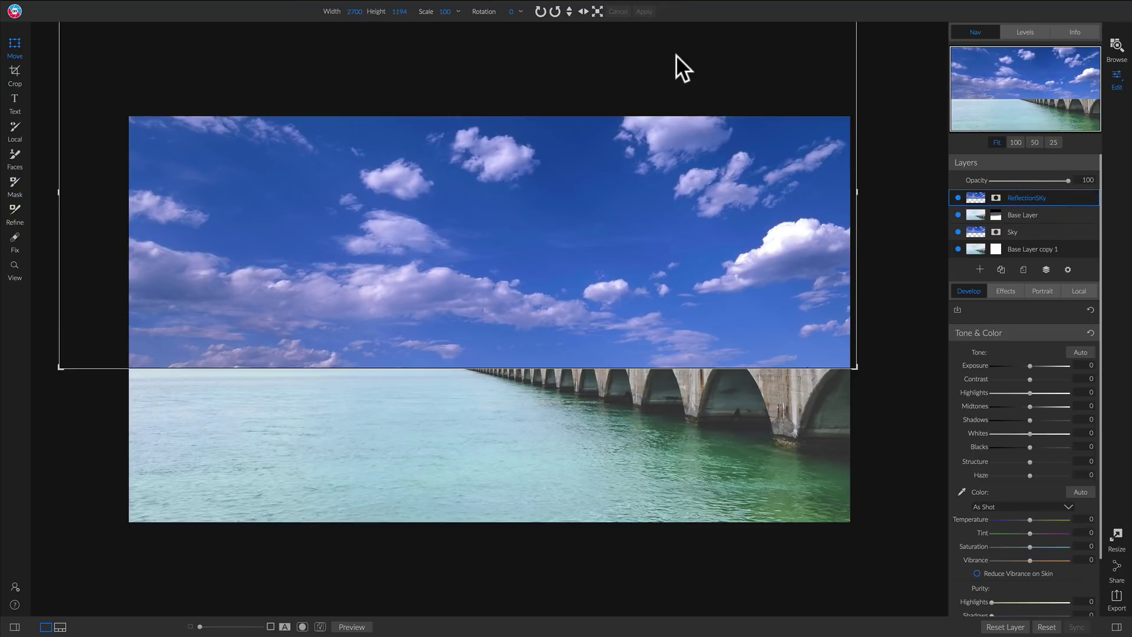
{"action": "left_click", "coordinate": [568, 13]}
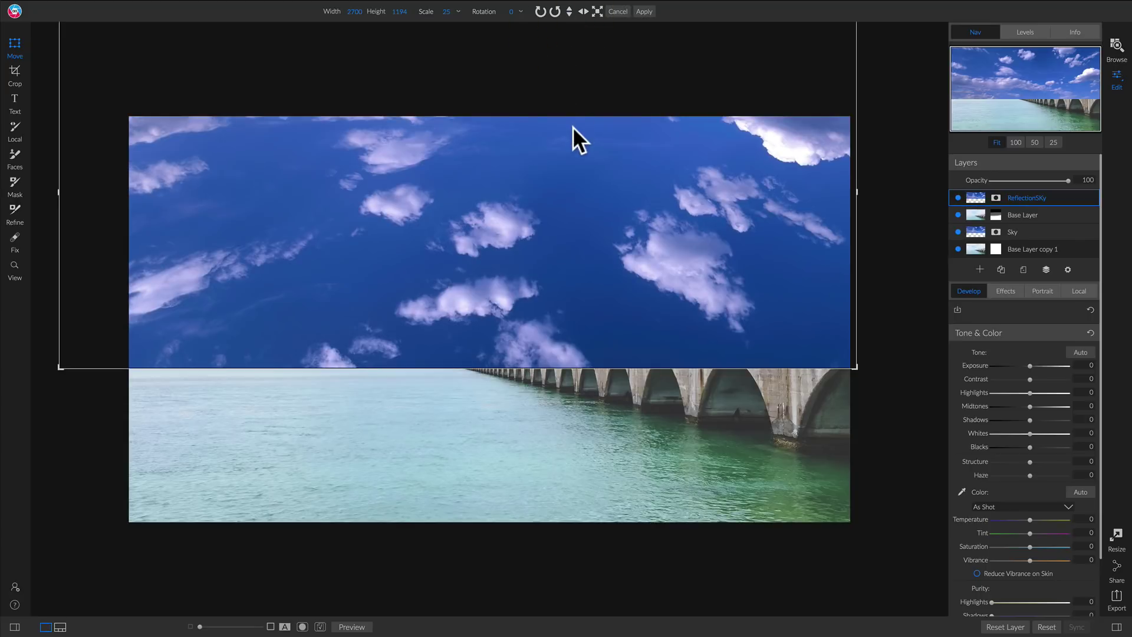
{"action": "left_click_drag", "start_coordinate": [1066, 180], "coordinate": [1025, 180]}
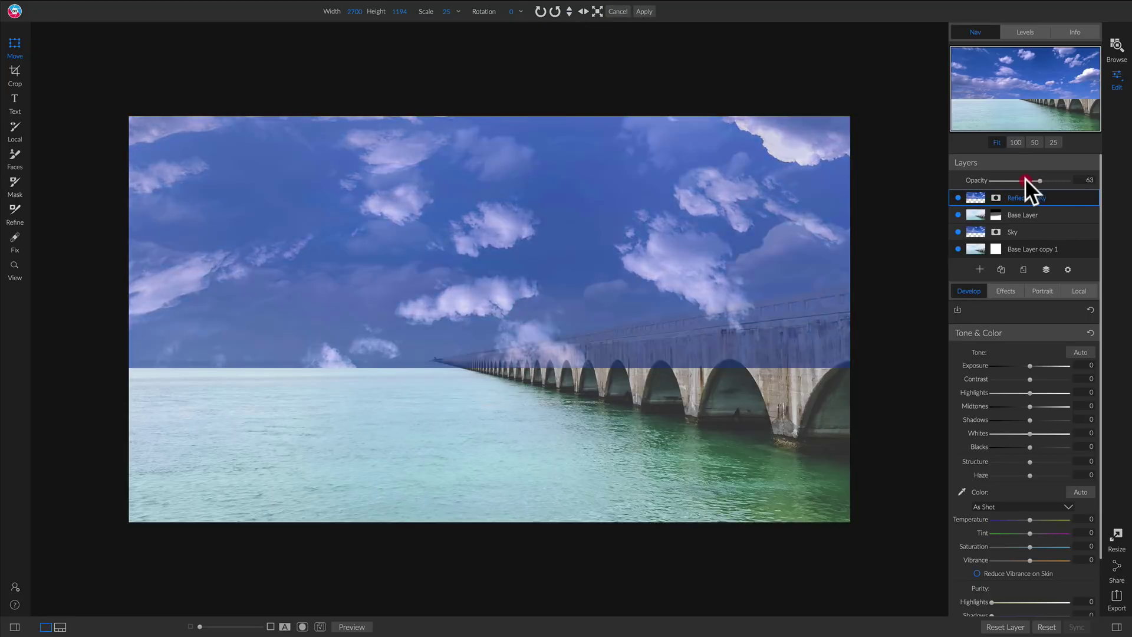
{"action": "left_click_drag", "start_coordinate": [606, 194], "coordinate": [569, 394]}
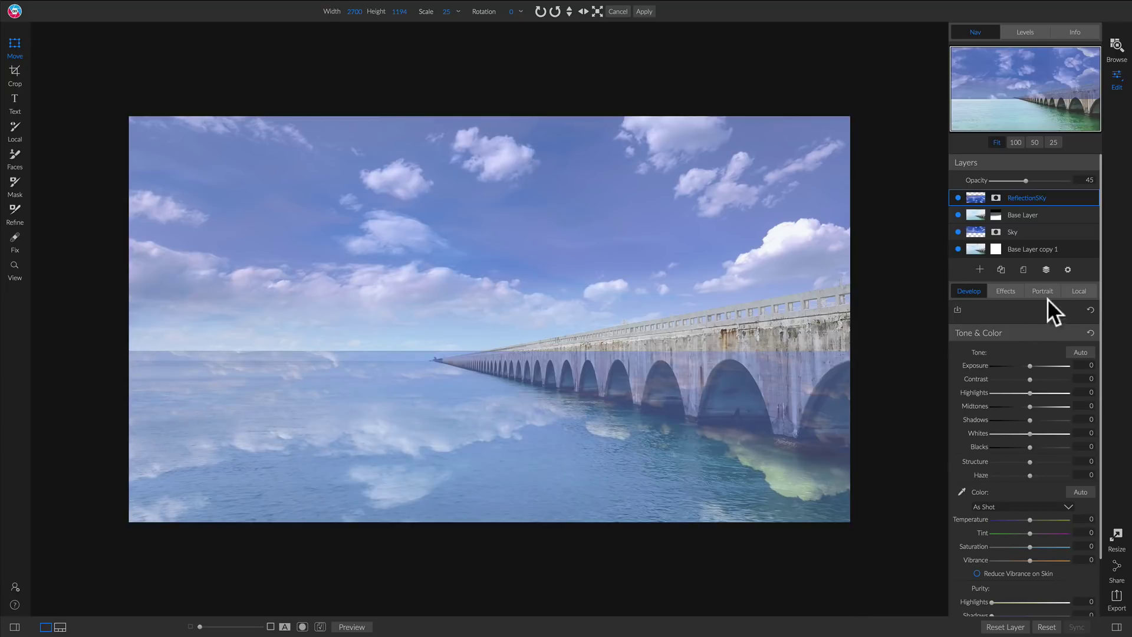
Set the ReflectionSKy layer's blending mode to Overlay and activate the Masking Brush for it.
{"action": "left_click", "coordinate": [1067, 269]}
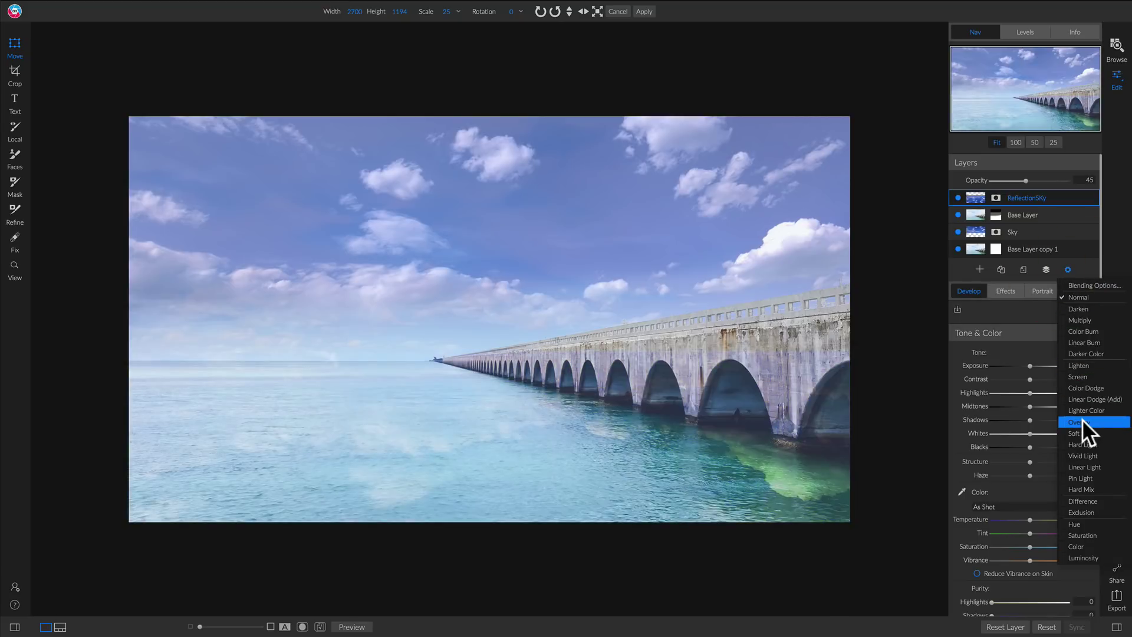
{"action": "left_click", "coordinate": [1081, 419]}
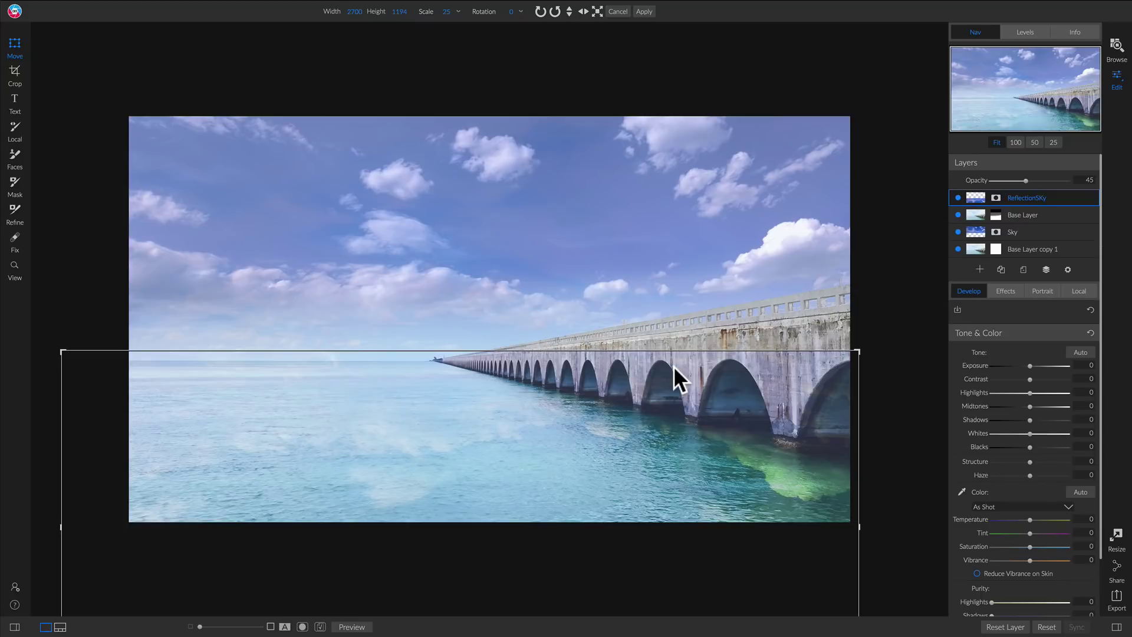
{"action": "key", "text": "b"}
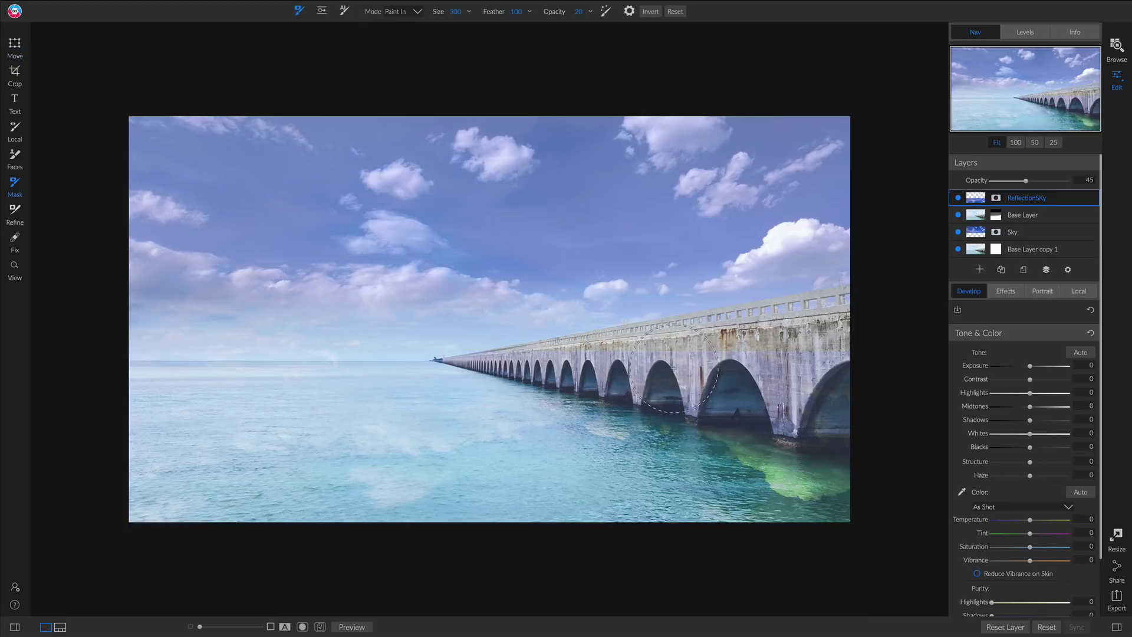
Mask the ReflectionSKy layer off the bridge and along the horizon with Paint Out strokes at brush opacity 100.
{"action": "left_click_drag", "start_coordinate": [554, 11], "coordinate": [870, 54]}
{"action": "key", "text": "x"}
{"action": "mouse_move", "coordinate": [790, 375]}
{"action": "left_mouse_down"}
{"action": "mouse_move", "coordinate": [556, 369]}
{"action": "mouse_move", "coordinate": [522, 352]}
{"action": "left_mouse_up"}
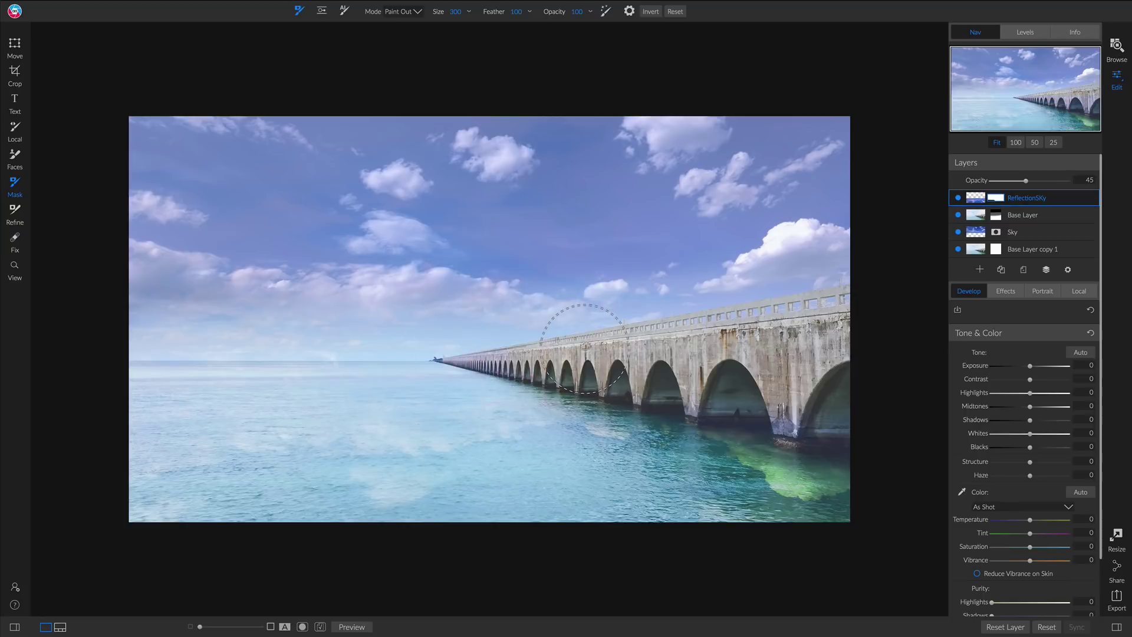
{"action": "mouse_move", "coordinate": [860, 413]}
{"action": "left_mouse_down"}
{"action": "mouse_move", "coordinate": [584, 336]}
{"action": "mouse_move", "coordinate": [417, 309]}
{"action": "mouse_move", "coordinate": [890, 395]}
{"action": "mouse_move", "coordinate": [674, 318]}
{"action": "mouse_move", "coordinate": [126, 324]}
{"action": "mouse_move", "coordinate": [204, 320]}
{"action": "left_mouse_up"}
Undo the full-strength stroke on the green water, and partially paint out the reflection there and across the water at brush opacity 33.
{"action": "mouse_move", "coordinate": [837, 475]}
{"action": "left_mouse_down"}
{"action": "mouse_move", "coordinate": [811, 481]}
{"action": "mouse_move", "coordinate": [783, 460]}
{"action": "left_mouse_up"}
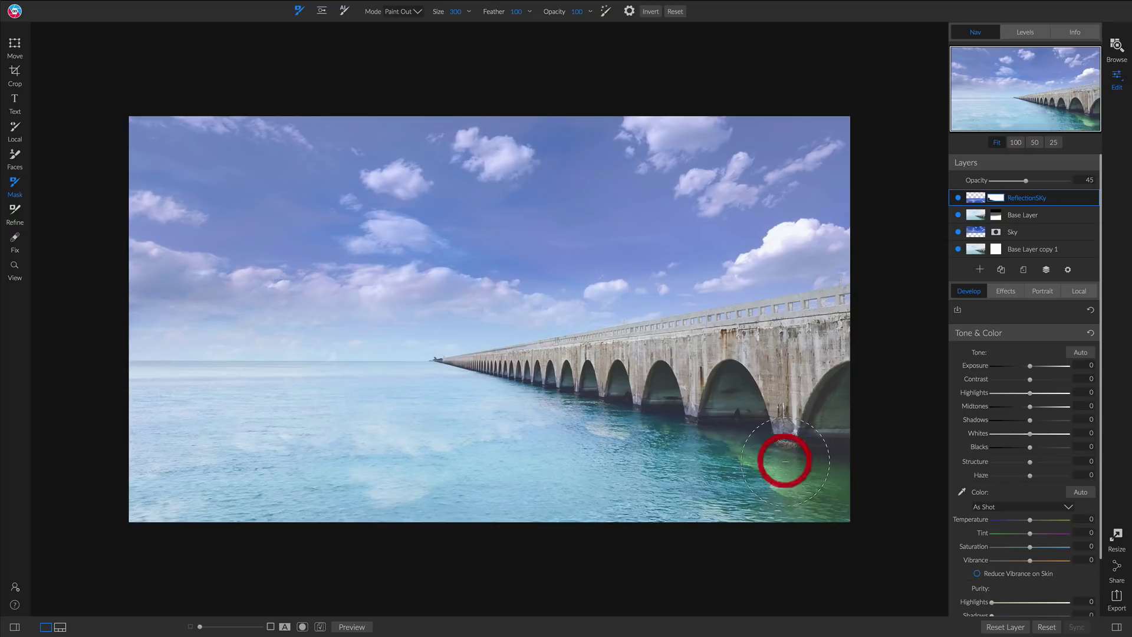
{"action": "key", "text": "super+z"}
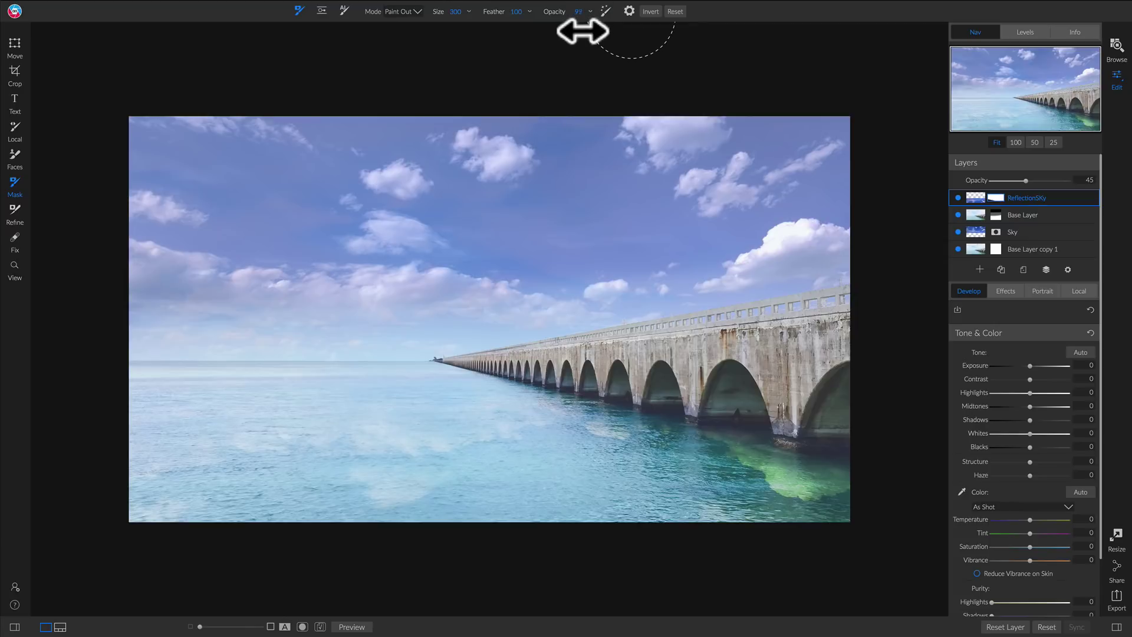
{"action": "left_click_drag", "start_coordinate": [556, 11], "coordinate": [503, 10]}
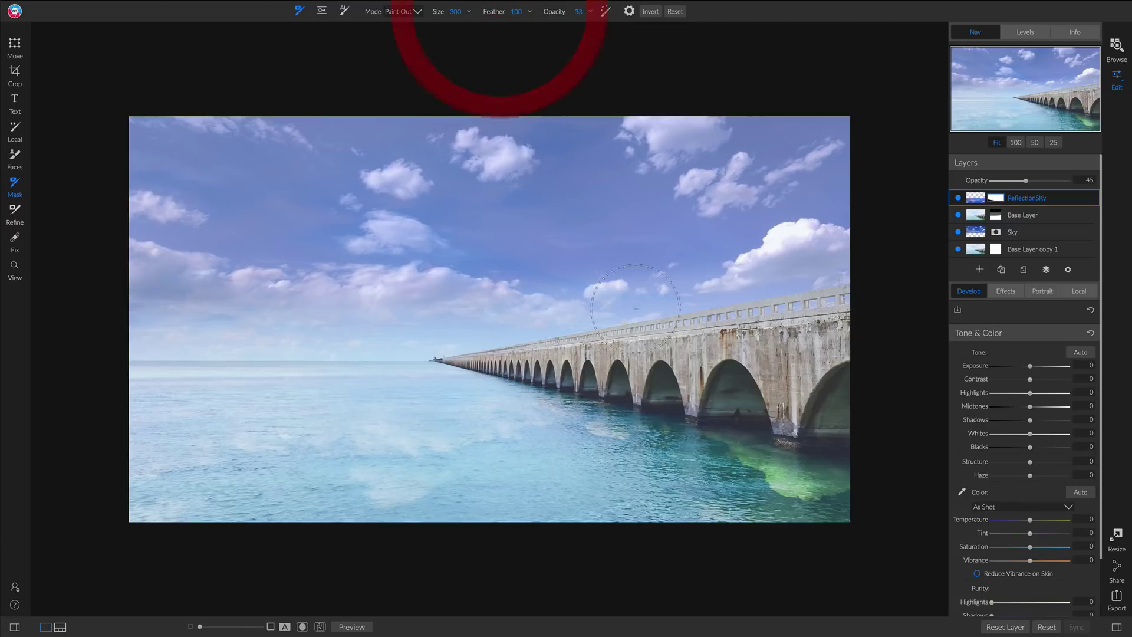
{"action": "mouse_move", "coordinate": [771, 458]}
{"action": "left_mouse_down"}
{"action": "mouse_move", "coordinate": [843, 473]}
{"action": "mouse_move", "coordinate": [764, 466]}
{"action": "mouse_move", "coordinate": [894, 522]}
{"action": "left_mouse_up"}
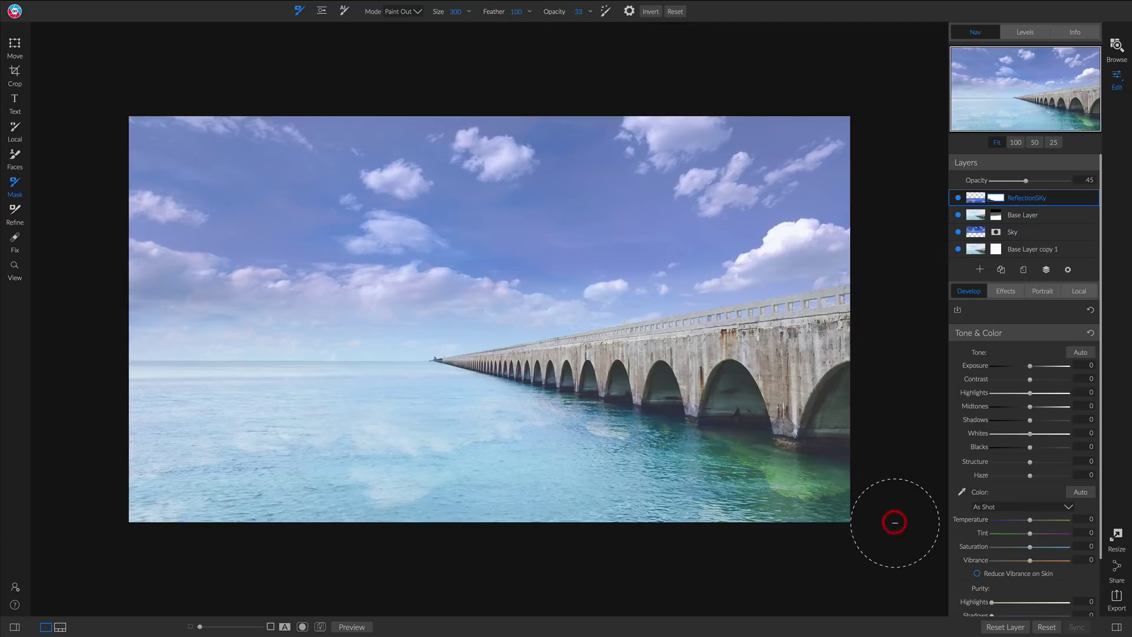
{"action": "mouse_move", "coordinate": [696, 429]}
{"action": "left_mouse_down"}
{"action": "mouse_move", "coordinate": [813, 483]}
{"action": "mouse_move", "coordinate": [575, 492]}
{"action": "mouse_move", "coordinate": [678, 413]}
{"action": "mouse_move", "coordinate": [394, 382]}
{"action": "mouse_move", "coordinate": [639, 409]}
{"action": "mouse_move", "coordinate": [146, 431]}
{"action": "mouse_move", "coordinate": [468, 468]}
{"action": "mouse_move", "coordinate": [141, 468]}
{"action": "mouse_move", "coordinate": [281, 399]}
{"action": "mouse_move", "coordinate": [195, 370]}
{"action": "left_mouse_up"}
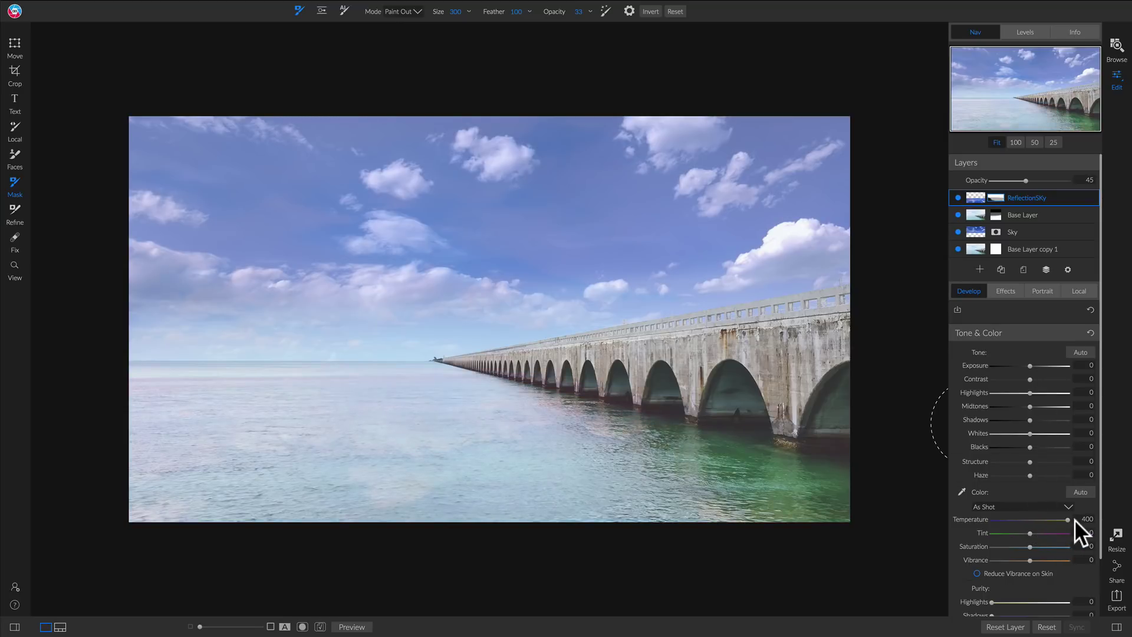
Warm the ReflectionSKy layer with a Temperature of 30 and raise its layer opacity to 92.
{"action": "mouse_move", "coordinate": [1057, 519]}
{"action": "left_mouse_down"}
{"action": "mouse_move", "coordinate": [1024, 518]}
{"action": "mouse_move", "coordinate": [1045, 519]}
{"action": "left_mouse_up"}
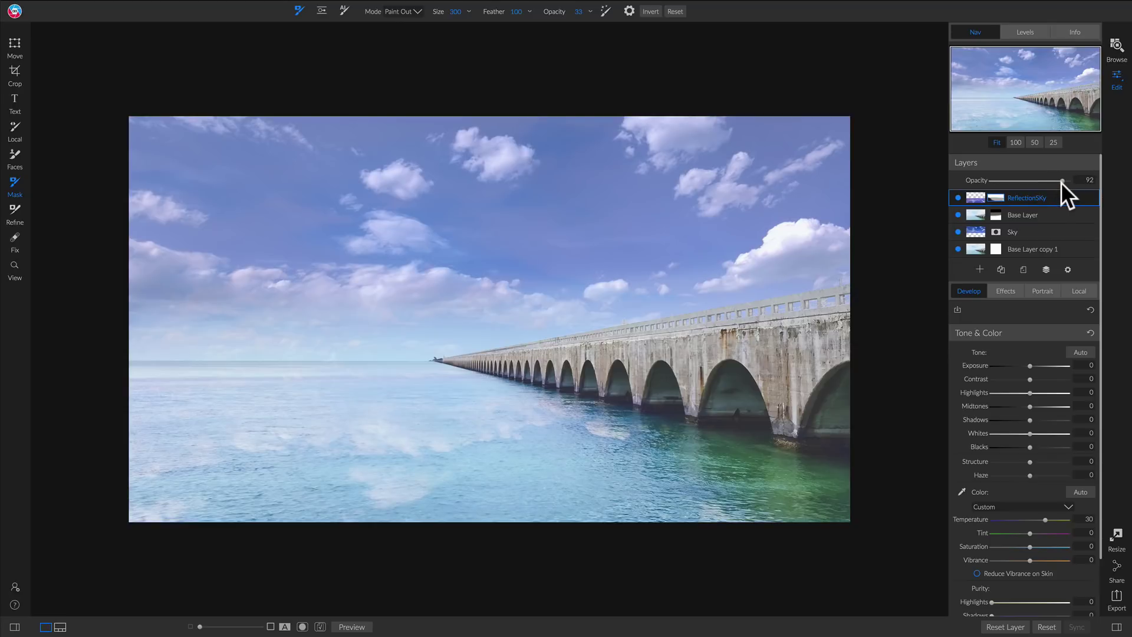
{"action": "left_click", "coordinate": [1061, 181]}
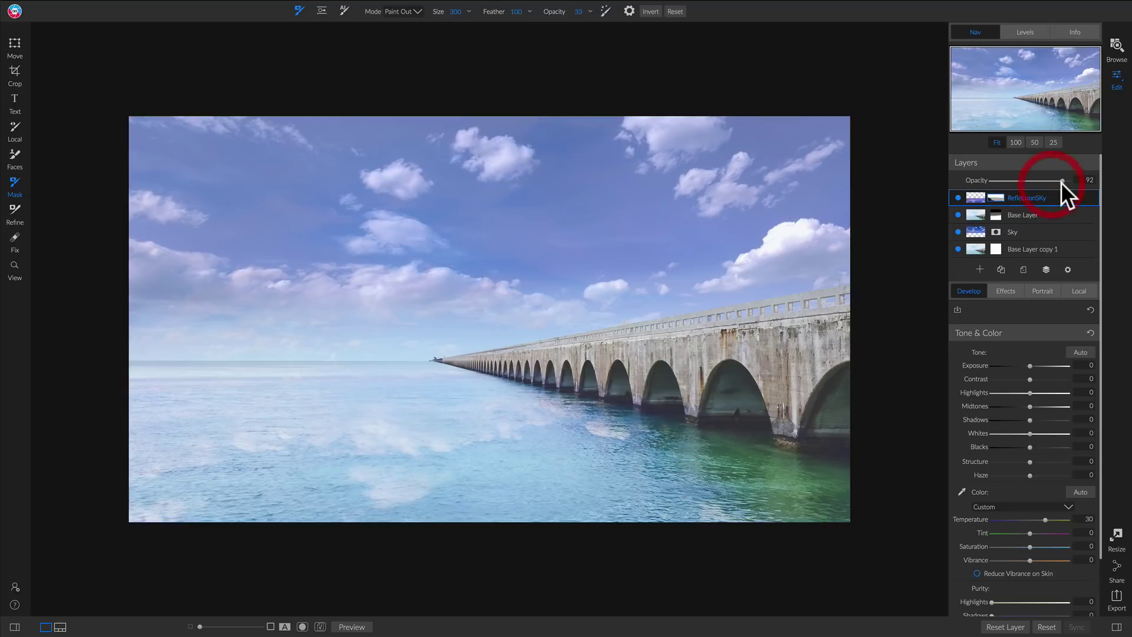
Add a Blur filter with the Motion preset at opacity 100 to the ReflectionSKy layer, and set the layer's opacity to 85.
{"action": "left_click", "coordinate": [1007, 290]}
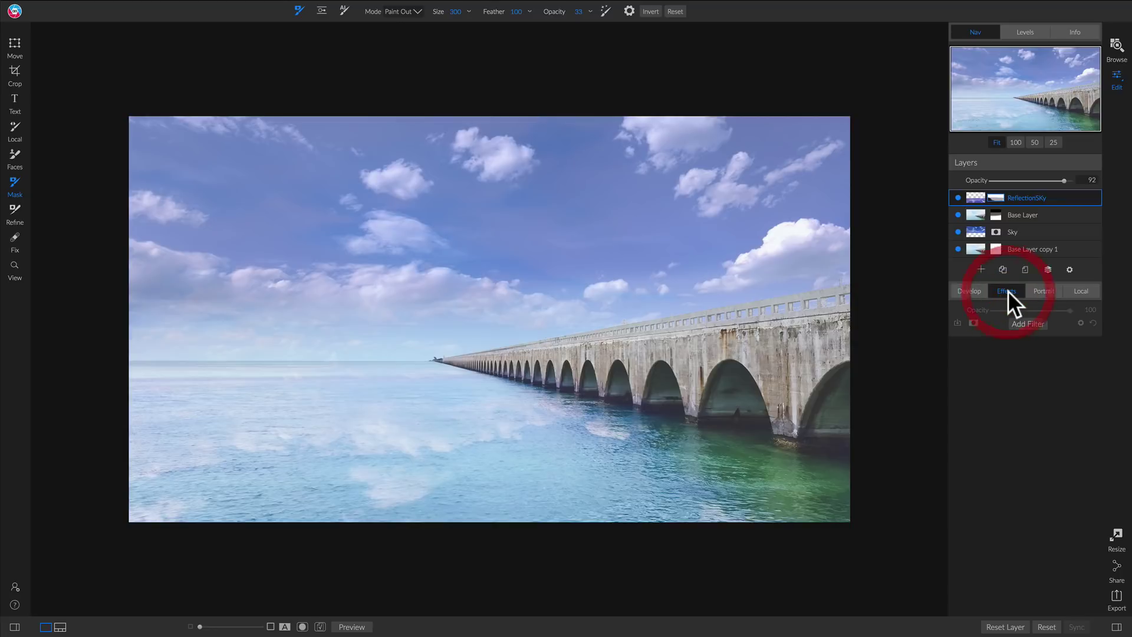
{"action": "left_click", "coordinate": [1022, 323]}
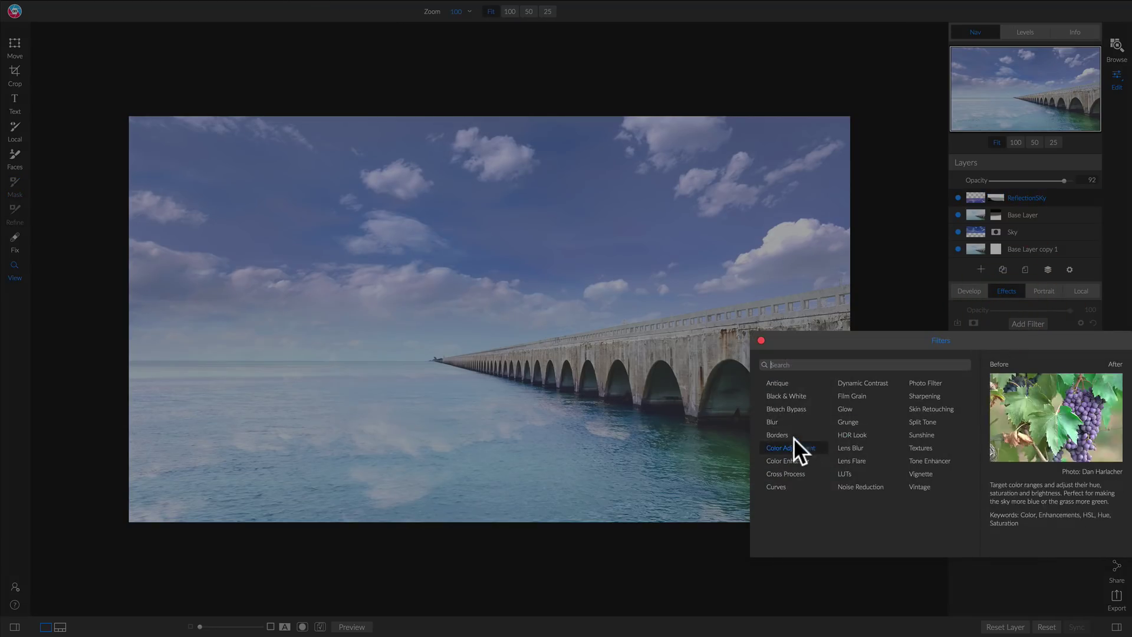
{"action": "left_click", "coordinate": [790, 421]}
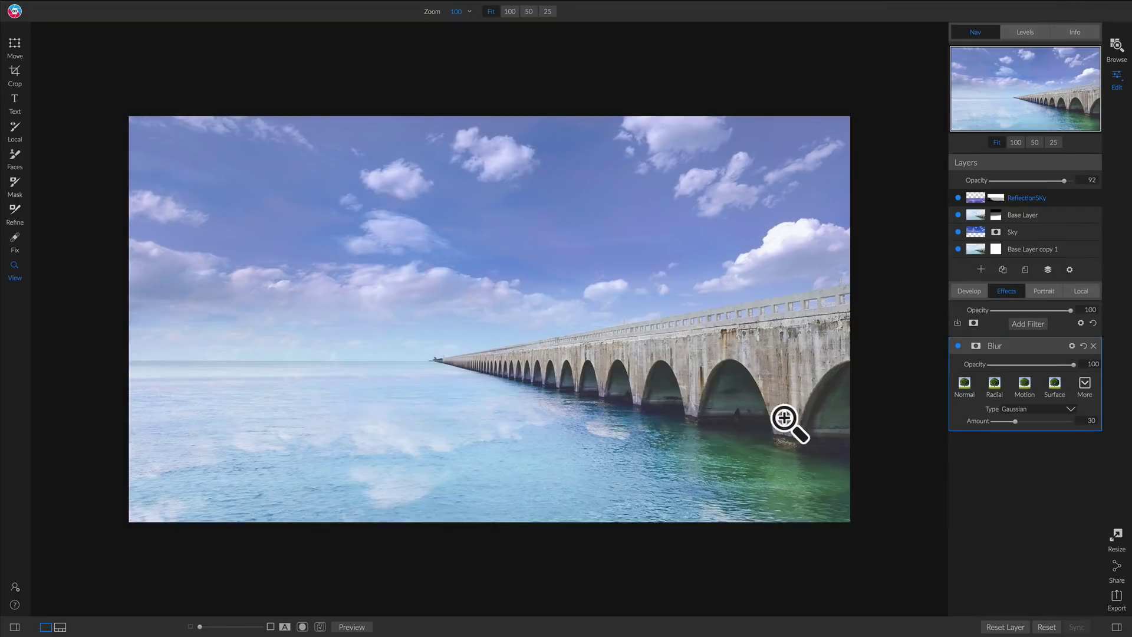
{"action": "left_click", "coordinate": [1027, 380]}
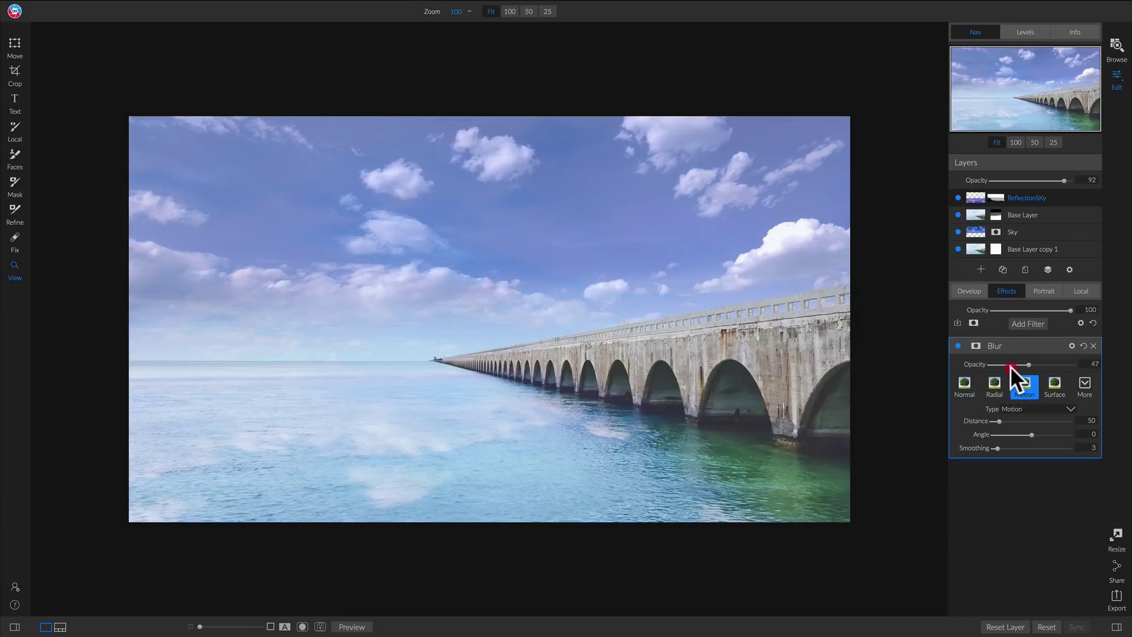
{"action": "left_click", "coordinate": [1010, 366]}
{"action": "left_click_drag", "start_coordinate": [1013, 364], "coordinate": [1064, 362]}
{"action": "left_click", "coordinate": [1059, 179]}
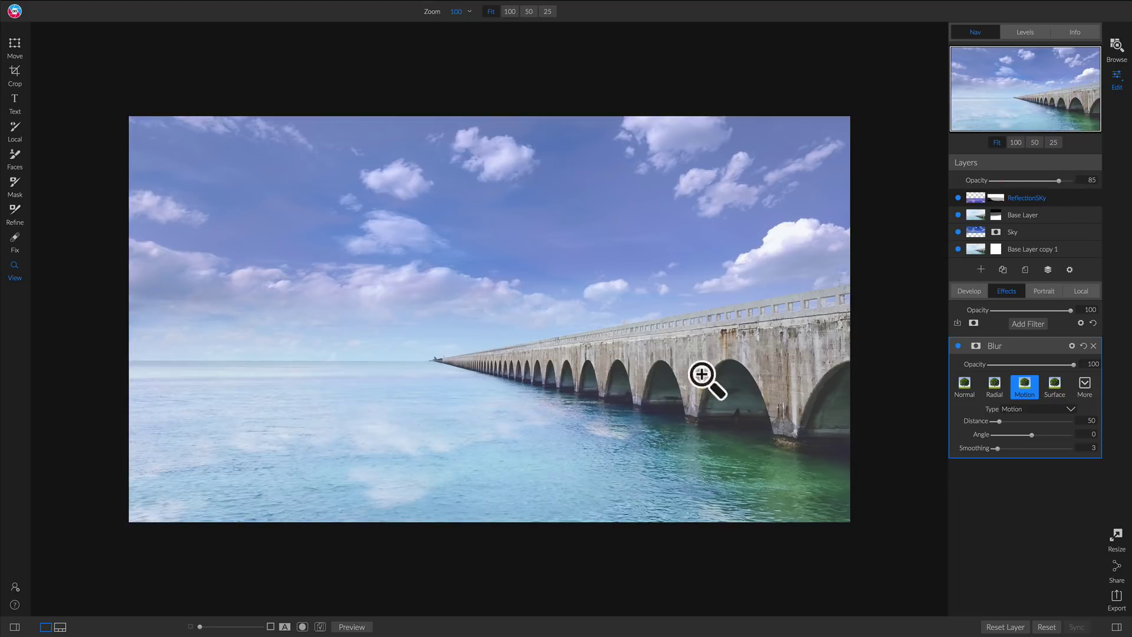
Soften the Blur filter's effect on the water with Paint Out strokes on its mask at brush opacity 33.
{"action": "key", "text": "b"}
{"action": "mouse_move", "coordinate": [405, 415]}
{"action": "left_mouse_down"}
{"action": "mouse_move", "coordinate": [573, 421]}
{"action": "mouse_move", "coordinate": [332, 433]}
{"action": "mouse_move", "coordinate": [291, 476]}
{"action": "mouse_move", "coordinate": [408, 483]}
{"action": "left_mouse_up"}
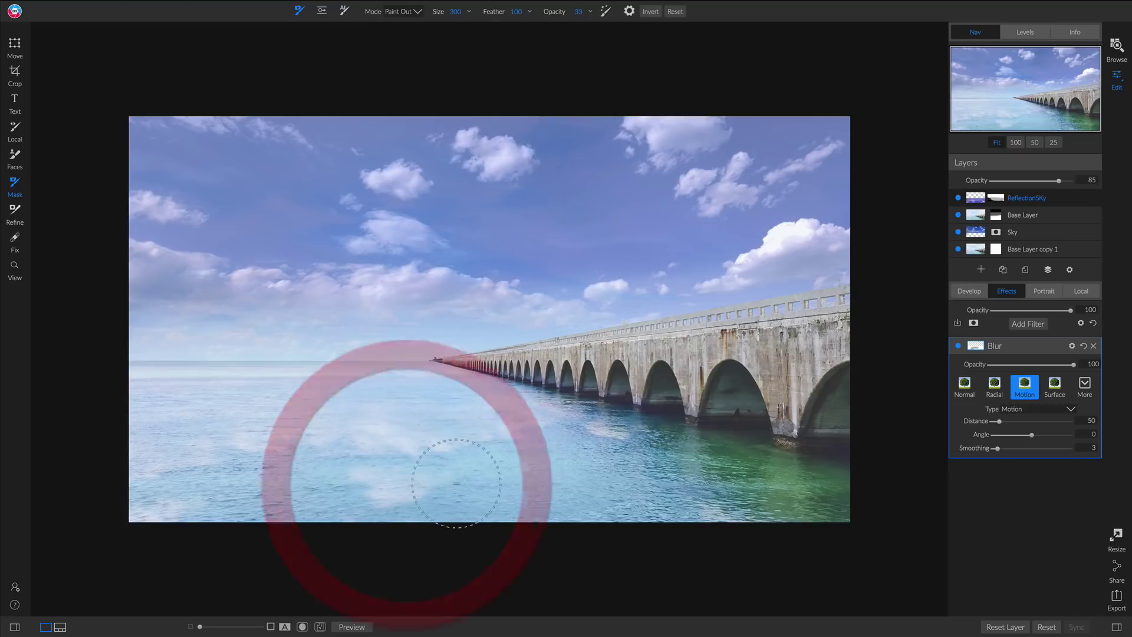
{"action": "mouse_move", "coordinate": [520, 469]}
{"action": "left_mouse_down"}
{"action": "mouse_move", "coordinate": [550, 471]}
{"action": "mouse_move", "coordinate": [304, 471]}
{"action": "mouse_move", "coordinate": [507, 432]}
{"action": "mouse_move", "coordinate": [175, 465]}
{"action": "left_mouse_up"}
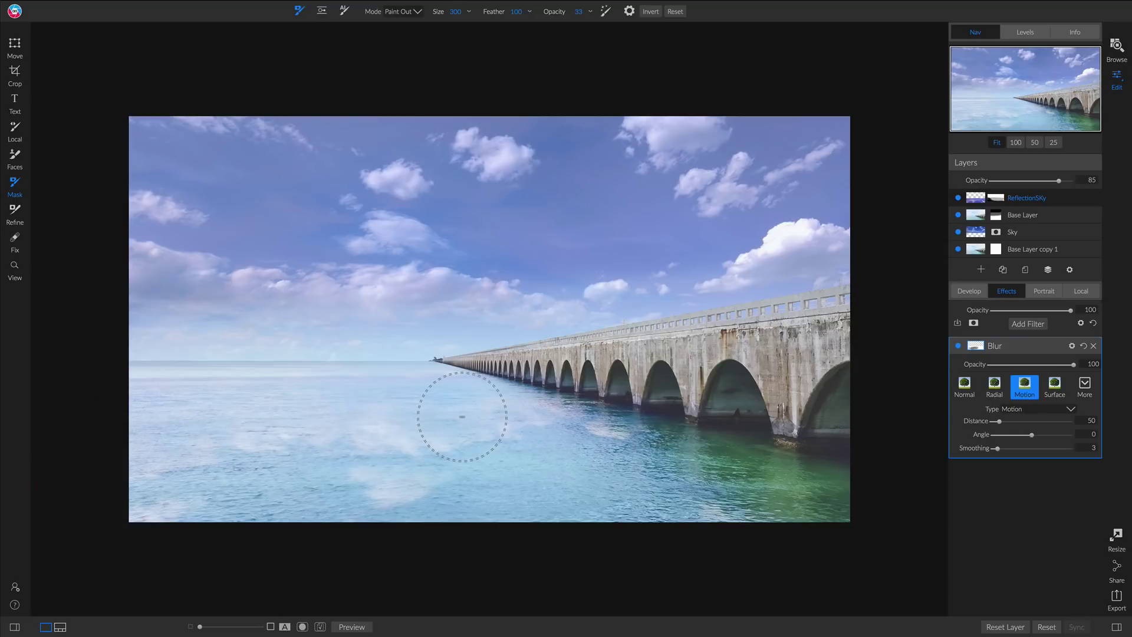
On the ReflectionSKy layer mask, paint out some cloud reflections in the open water and paint the layer back in near the bridge.
{"action": "left_click", "coordinate": [997, 196]}
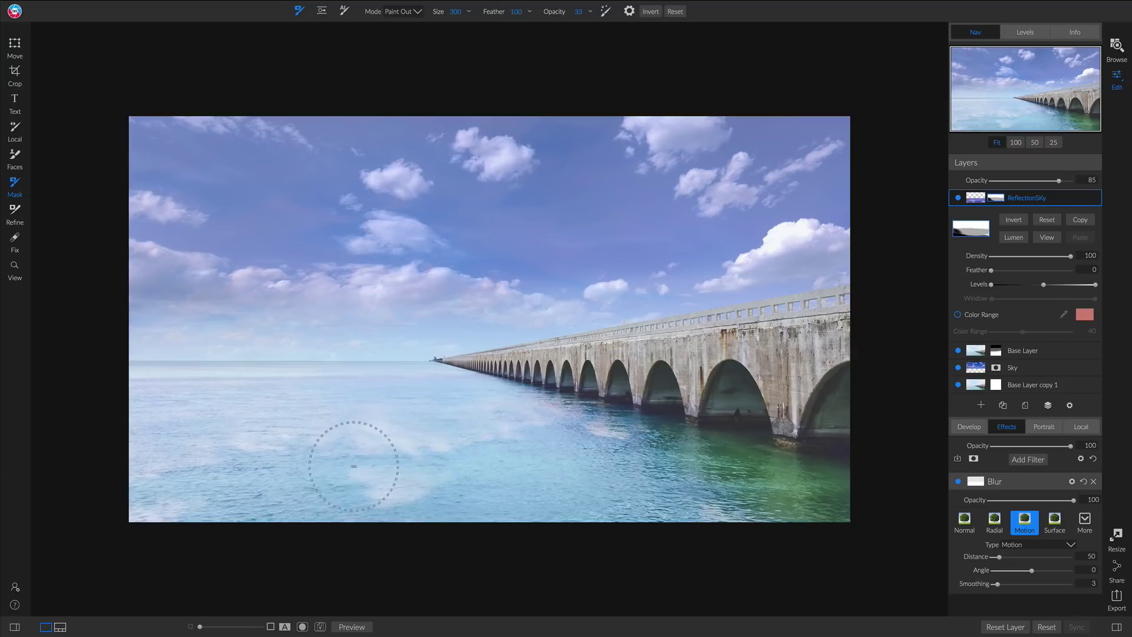
{"action": "mouse_move", "coordinate": [425, 475]}
{"action": "left_mouse_down"}
{"action": "mouse_move", "coordinate": [733, 485]}
{"action": "mouse_move", "coordinate": [385, 417]}
{"action": "mouse_move", "coordinate": [385, 394]}
{"action": "mouse_move", "coordinate": [737, 419]}
{"action": "mouse_move", "coordinate": [571, 381]}
{"action": "mouse_move", "coordinate": [413, 377]}
{"action": "left_mouse_up"}
{"action": "key", "text": "x"}
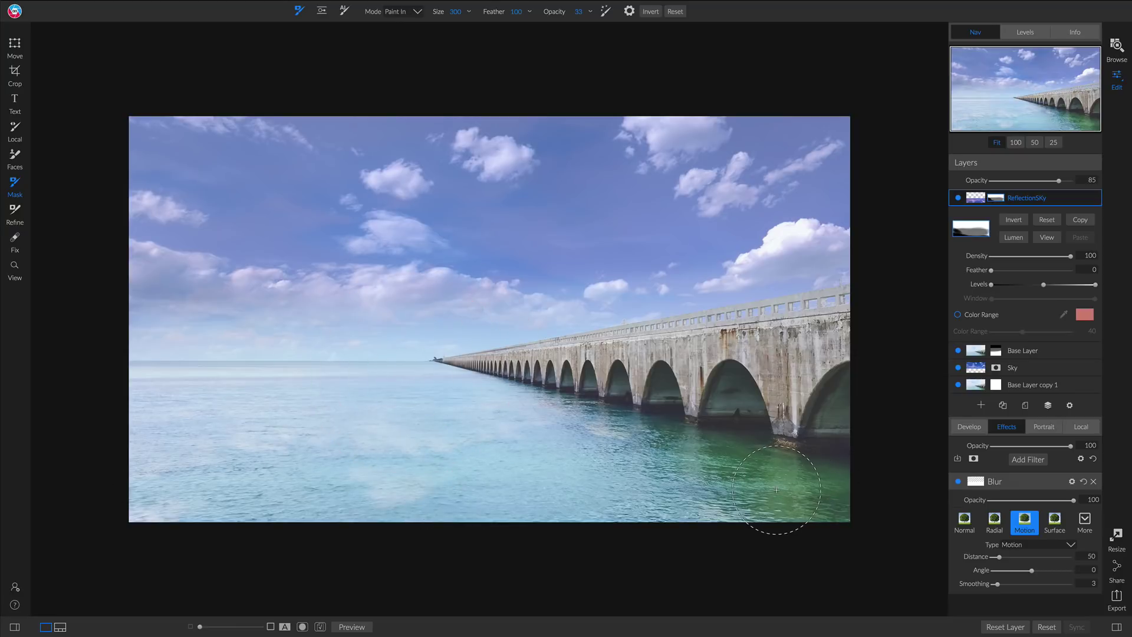
{"action": "mouse_move", "coordinate": [775, 489]}
{"action": "left_mouse_down"}
{"action": "mouse_move", "coordinate": [849, 487]}
{"action": "mouse_move", "coordinate": [692, 459]}
{"action": "mouse_move", "coordinate": [803, 492]}
{"action": "mouse_move", "coordinate": [269, 501]}
{"action": "mouse_move", "coordinate": [318, 512]}
{"action": "mouse_move", "coordinate": [656, 507]}
{"action": "left_mouse_up"}
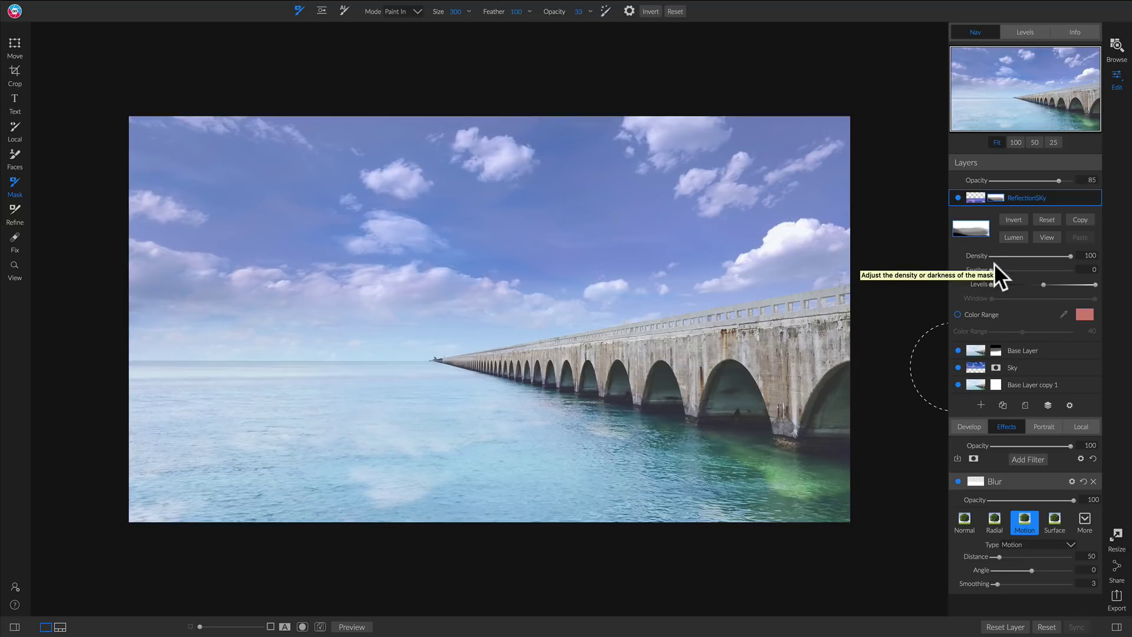
Start adding a new layer from disk and open the Birds folder found by searching for "birds".
{"action": "left_click", "coordinate": [978, 401]}
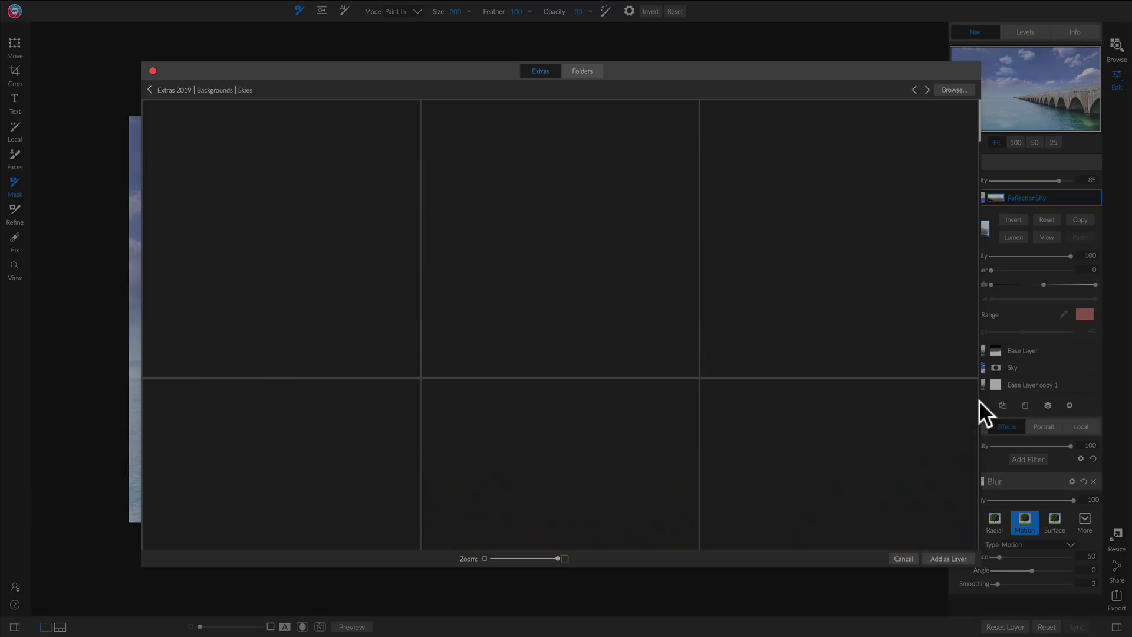
{"action": "left_click", "coordinate": [582, 73]}
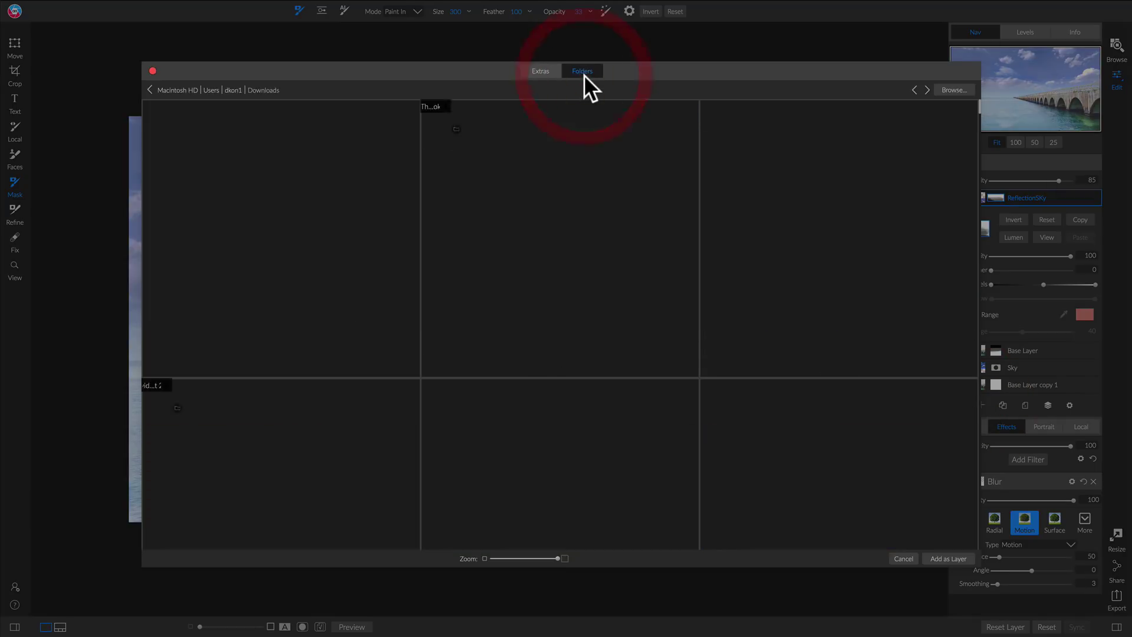
{"action": "left_click", "coordinate": [951, 90]}
{"action": "left_click", "coordinate": [434, 52]}
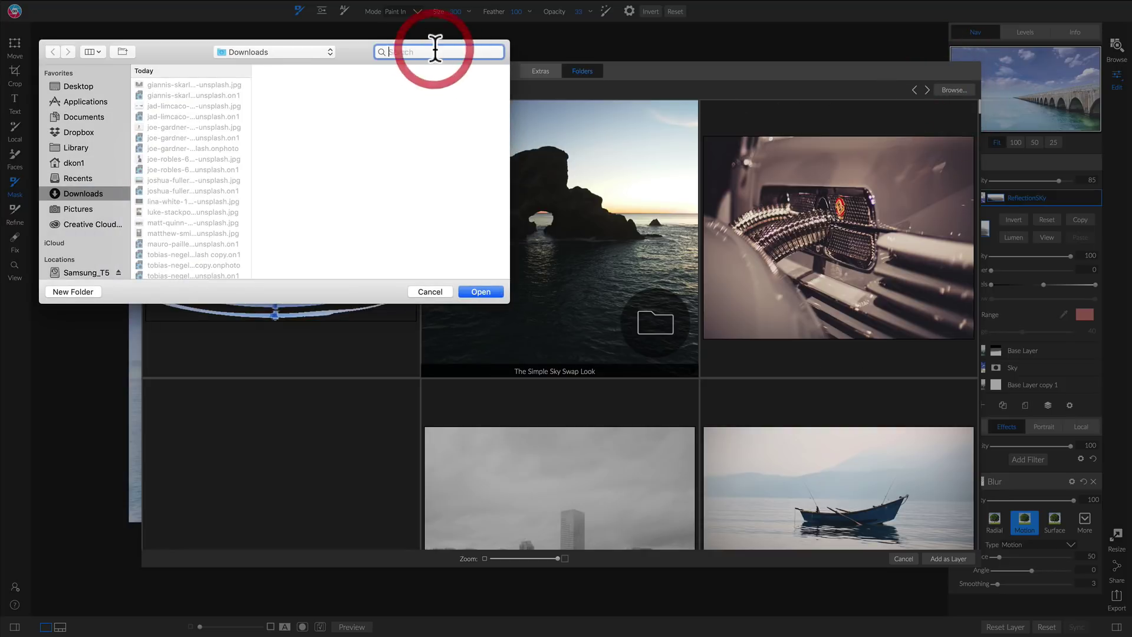
{"action": "type", "text": "birds"}
{"action": "key", "text": "Return"}
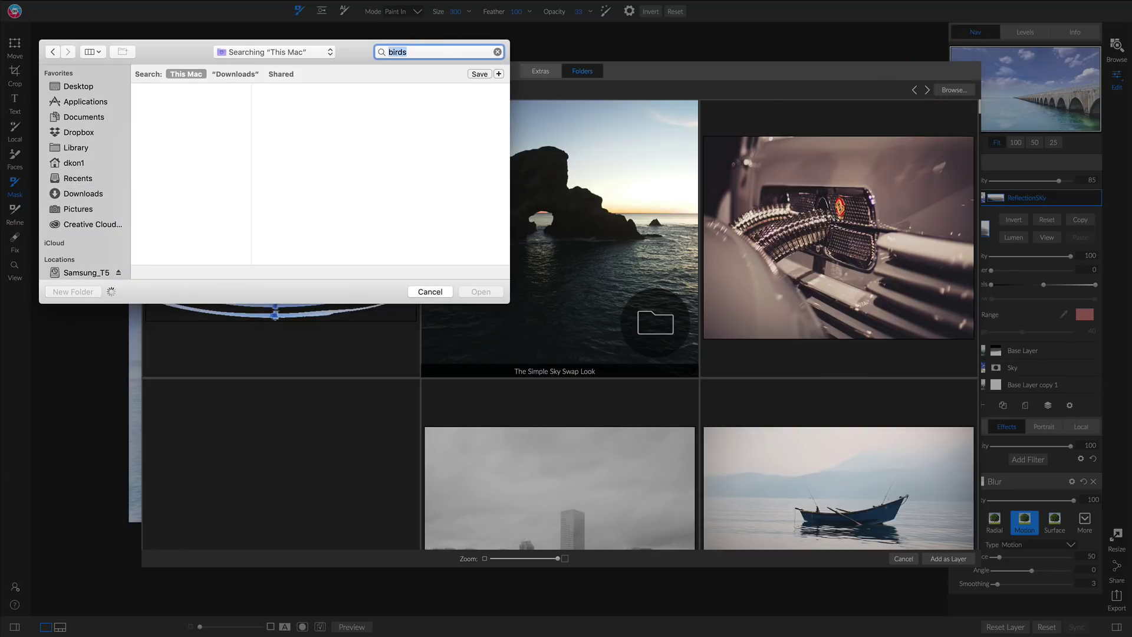
{"action": "left_click", "coordinate": [177, 103]}
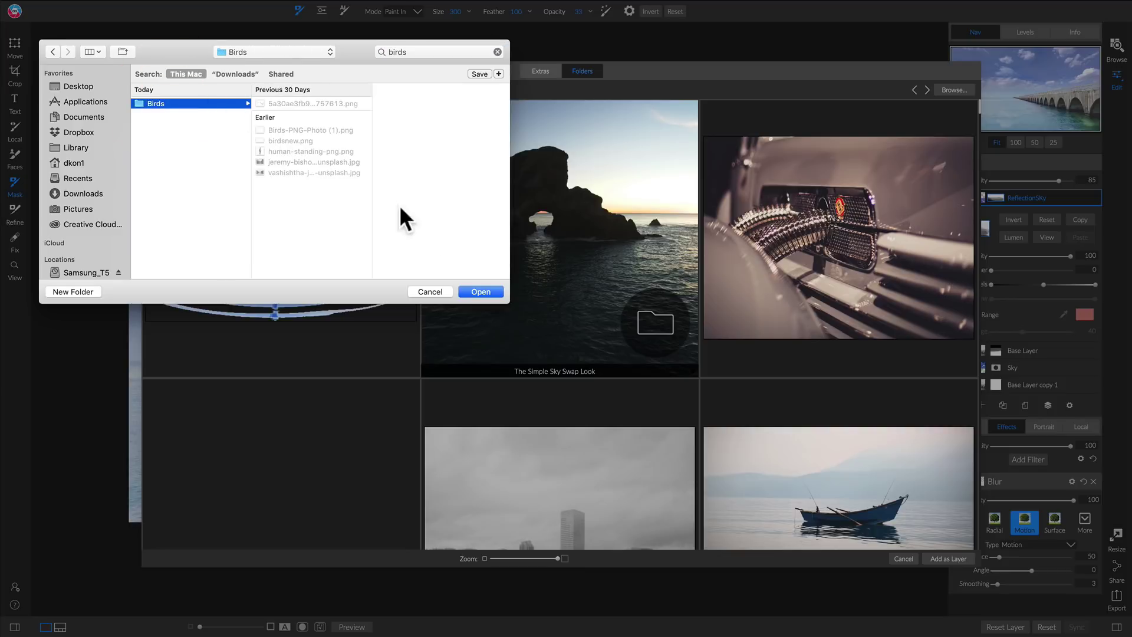
{"action": "left_click", "coordinate": [478, 285]}
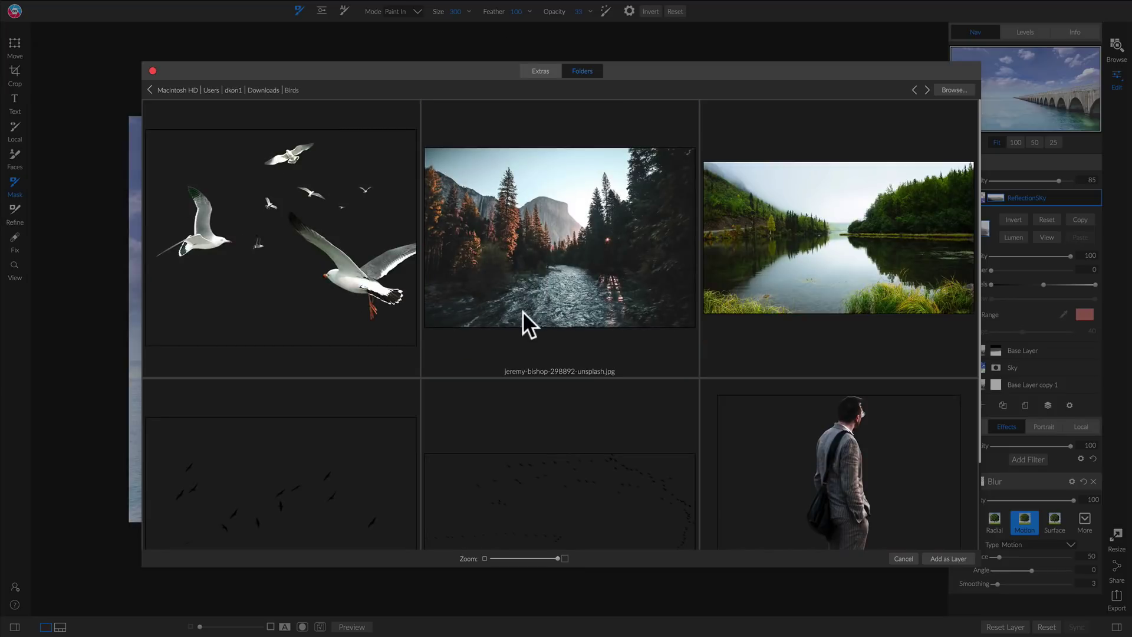
Add birdsnew.png as a layer, scale it to about 447 x 209, and place it above the bridge's far end.
{"action": "scroll", "coordinate": [523, 311], "scroll_direction": "down", "scroll_amount": 3}
{"action": "double_click", "coordinate": [532, 380]}
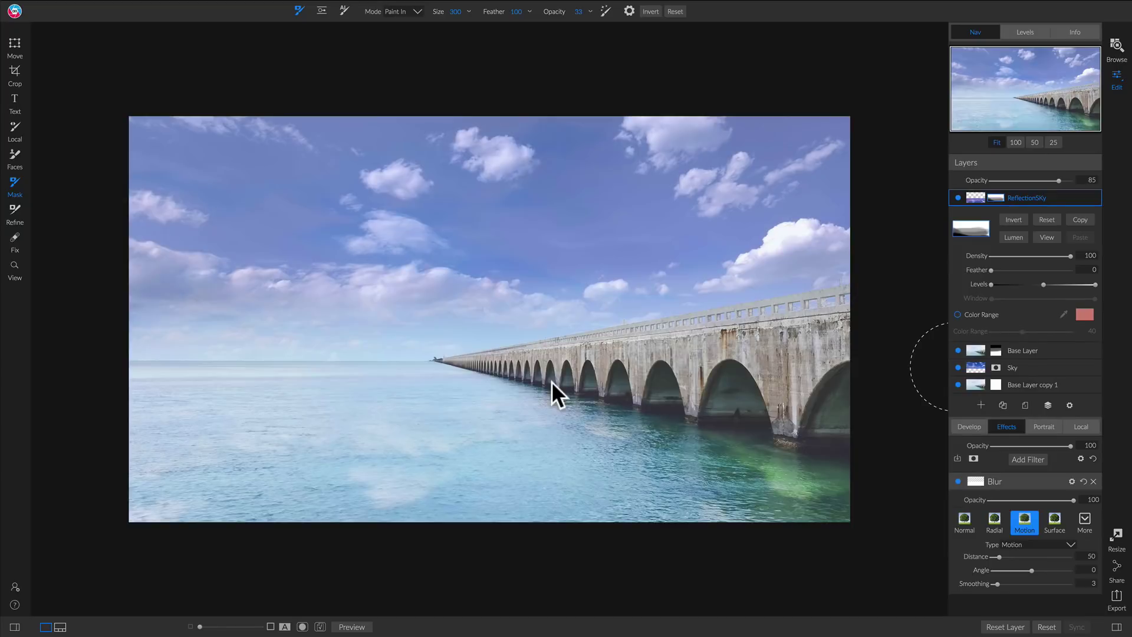
{"action": "key", "text": "v"}
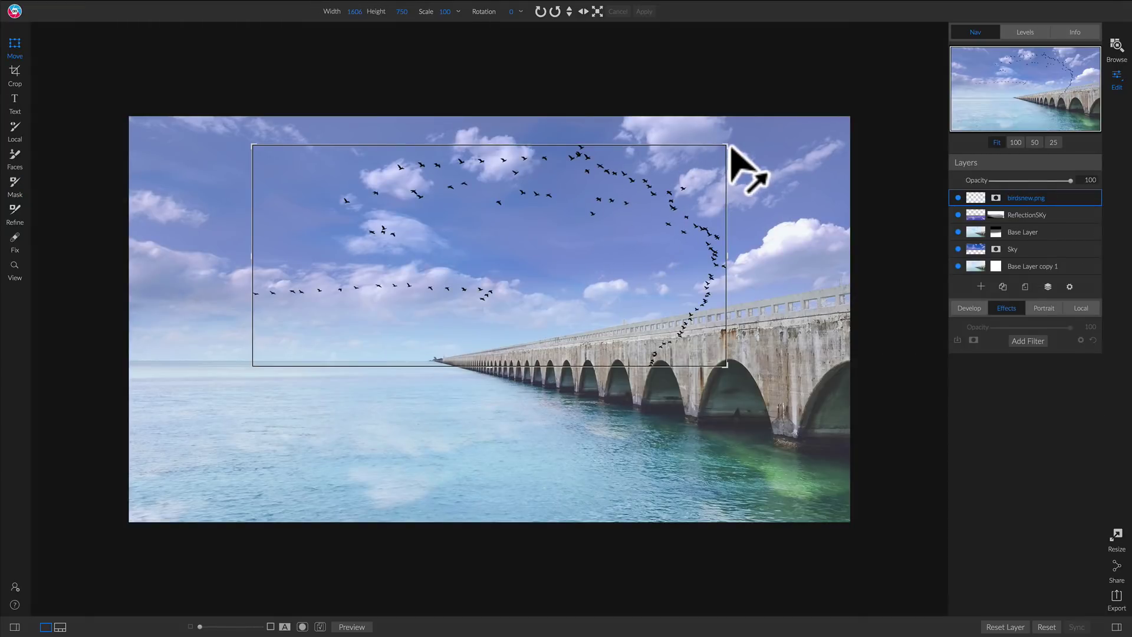
{"action": "left_click_drag", "start_coordinate": [730, 148], "coordinate": [393, 387]}
{"action": "left_click_drag", "start_coordinate": [371, 325], "coordinate": [454, 327]}
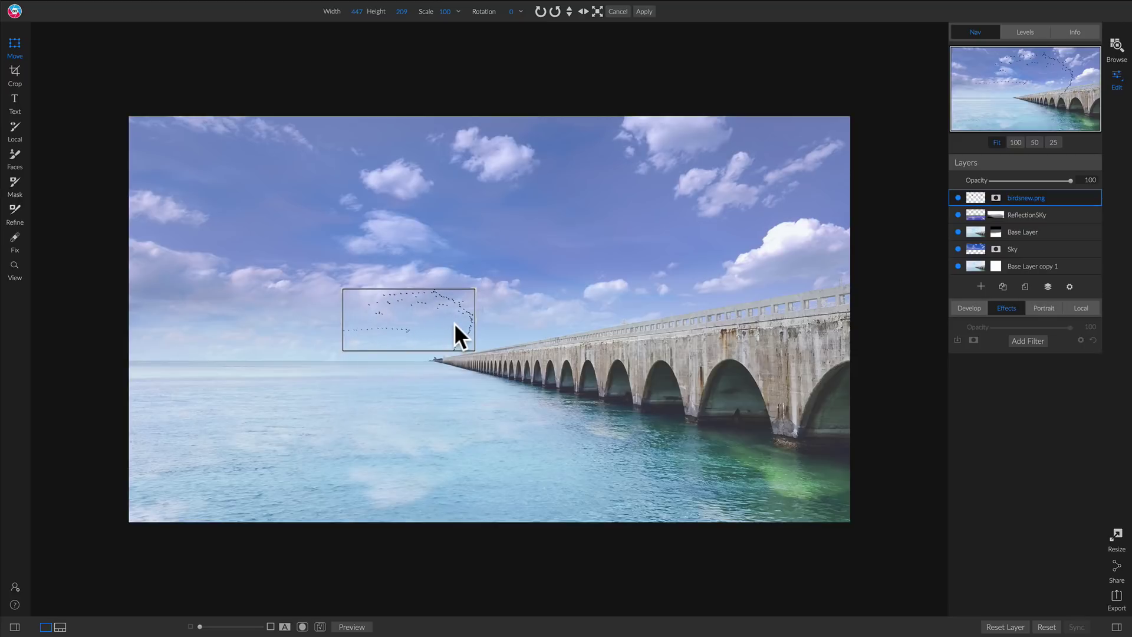
{"action": "left_click", "coordinate": [455, 323]}
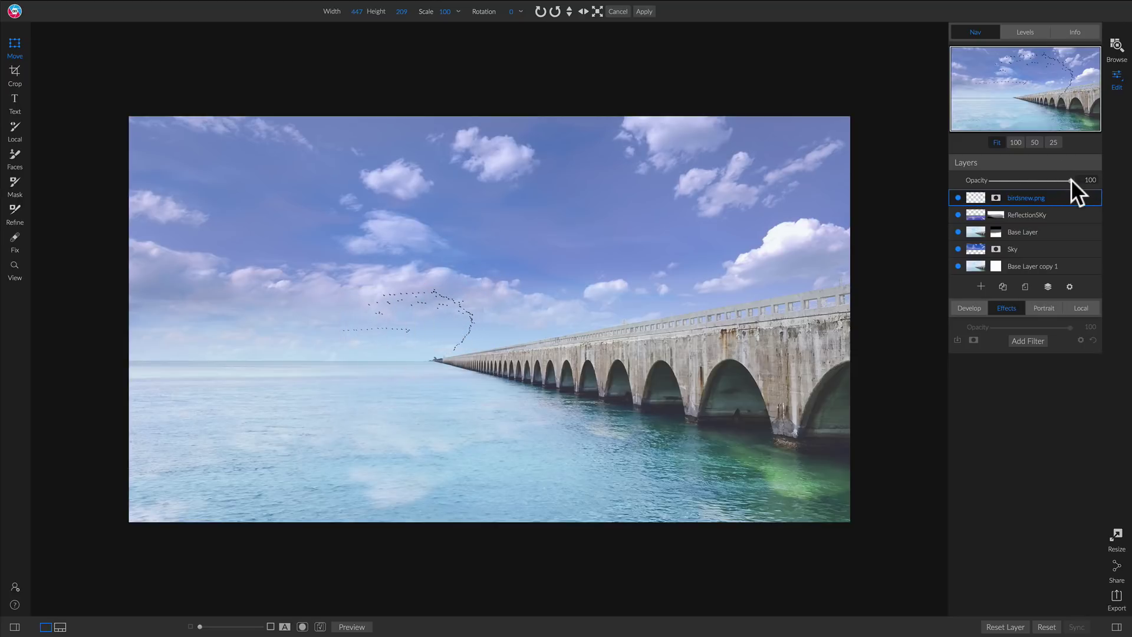
Lower the birdsnew.png layer's opacity to 43, enlarge it to about 604 x 282, and move it into the sky above the bridge.
{"action": "left_click_drag", "start_coordinate": [1071, 179], "coordinate": [1024, 183]}
{"action": "left_click_drag", "start_coordinate": [466, 293], "coordinate": [497, 273]}
{"action": "left_click_drag", "start_coordinate": [417, 320], "coordinate": [270, 306]}
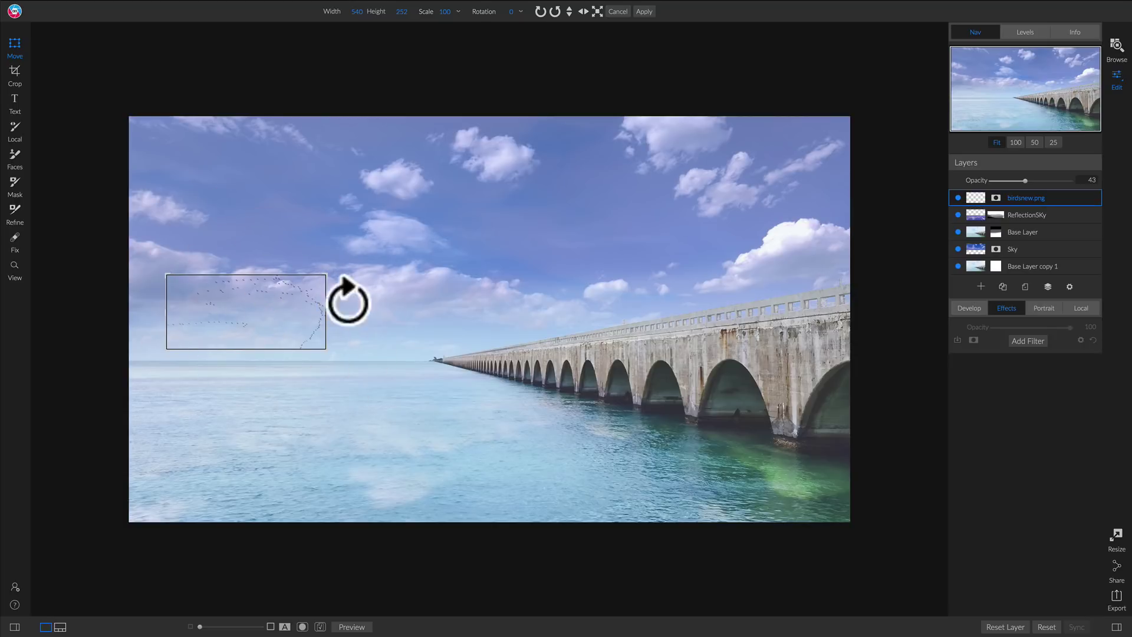
{"action": "mouse_move", "coordinate": [325, 273]}
{"action": "left_mouse_down"}
{"action": "mouse_move", "coordinate": [341, 265]}
{"action": "mouse_move", "coordinate": [330, 260]}
{"action": "left_mouse_up"}
{"action": "left_click_drag", "start_coordinate": [286, 302], "coordinate": [595, 248]}
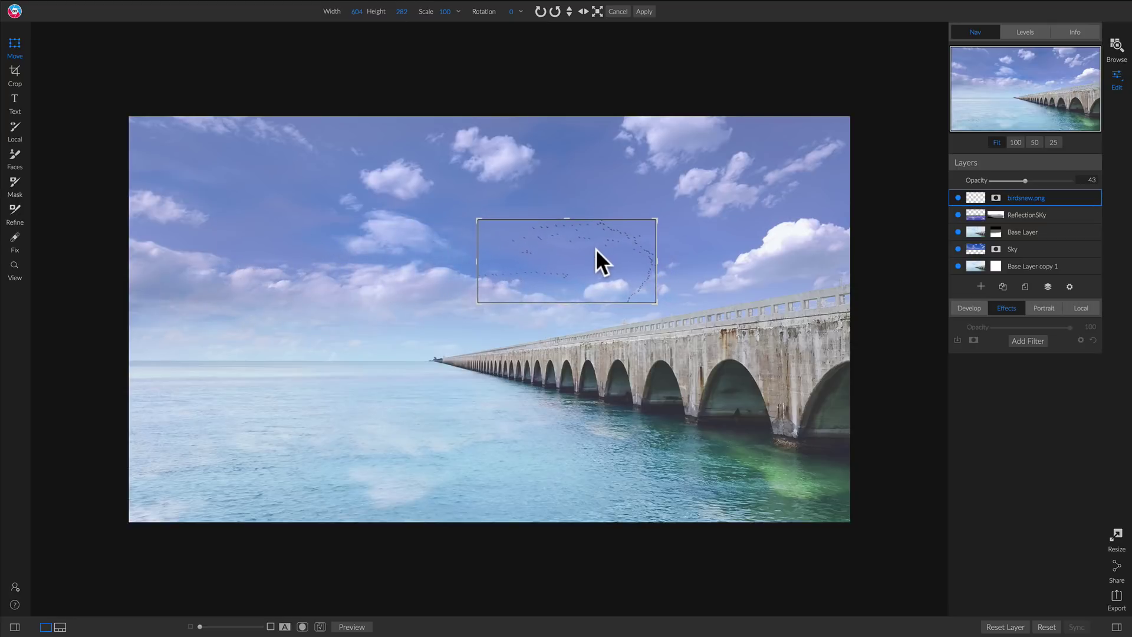
{"action": "left_click", "coordinate": [596, 248]}
Delete the birdsnew.png layer and add Birds-PNG-Photo (1).png from the Birds folder in its place.
{"action": "right_click", "coordinate": [1047, 197]}
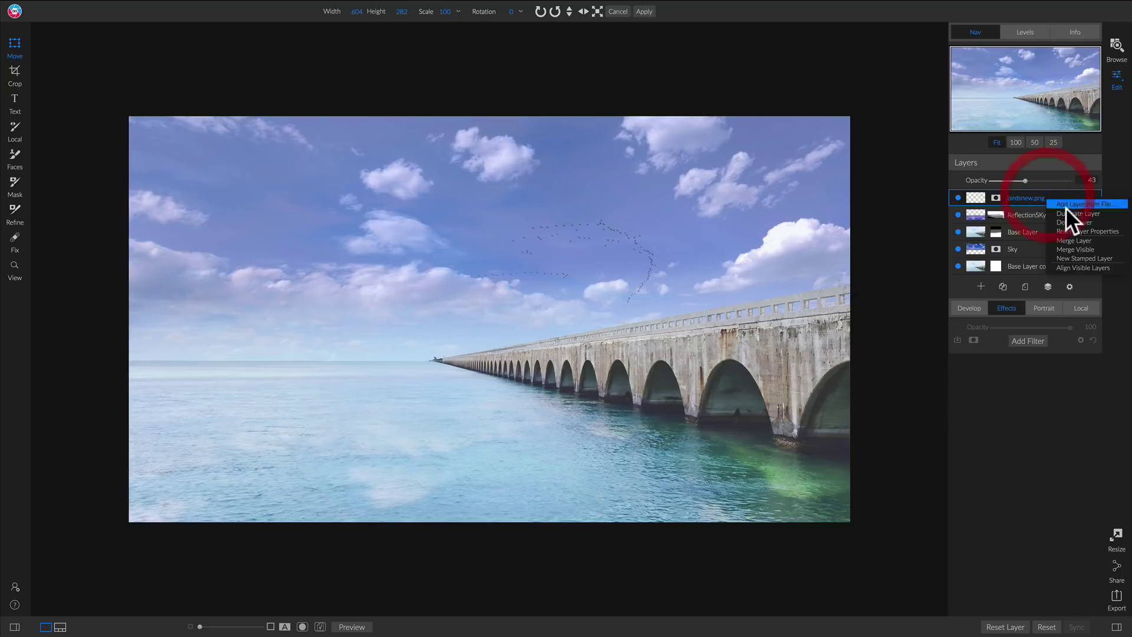
{"action": "left_click", "coordinate": [1076, 222]}
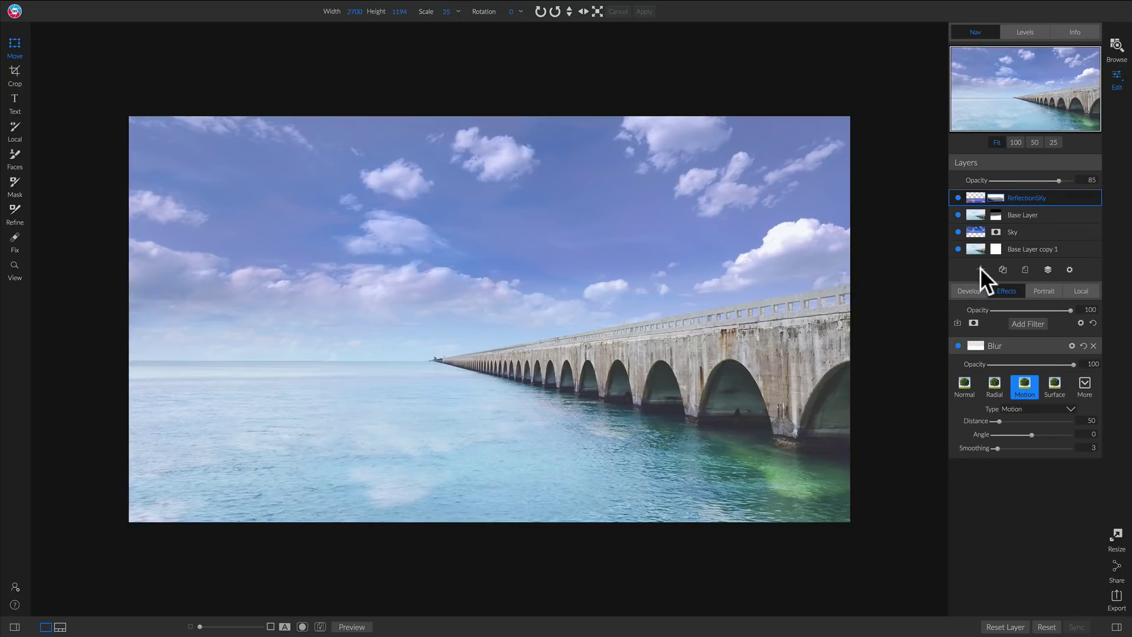
{"action": "left_click", "coordinate": [980, 268]}
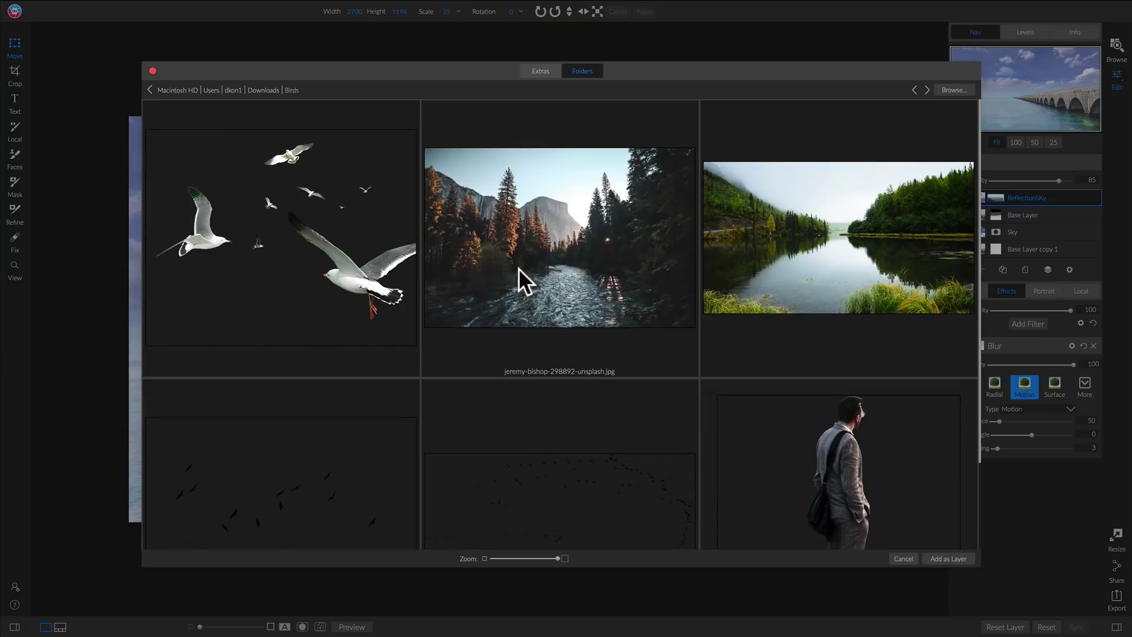
{"action": "left_click", "coordinate": [293, 496]}
{"action": "double_click", "coordinate": [292, 496]}
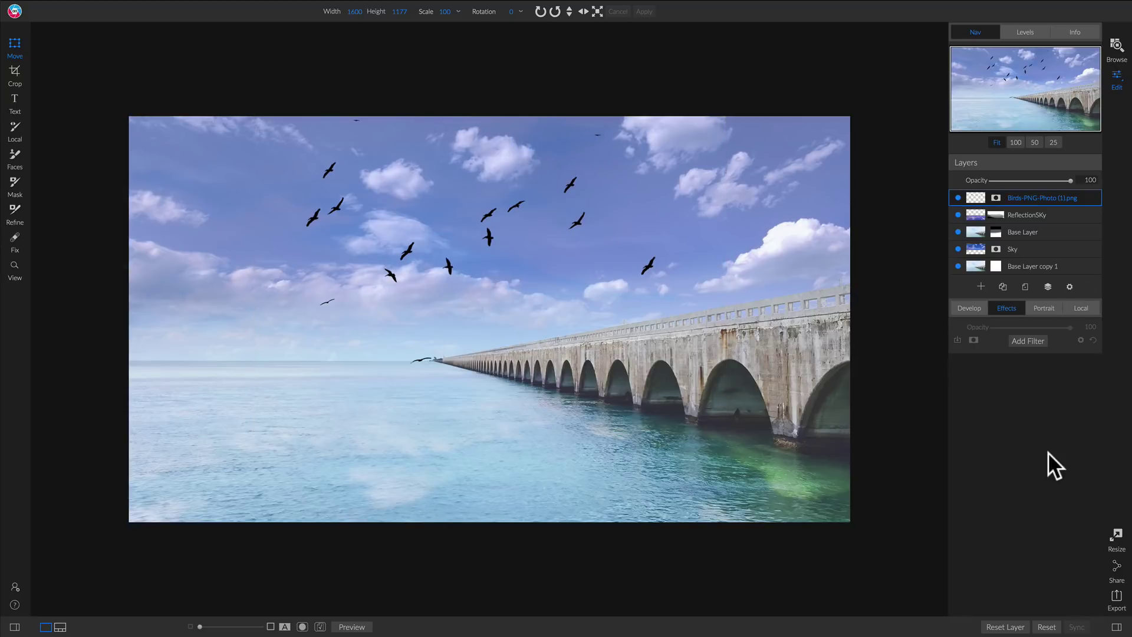
Scale the Birds-PNG-Photo layer down to about 468 x 344 and place it over the bridge's far end.
{"action": "left_click_drag", "start_coordinate": [556, 260], "coordinate": [596, 278]}
{"action": "left_click_drag", "start_coordinate": [693, 216], "coordinate": [627, 293]}
{"action": "left_click_drag", "start_coordinate": [503, 344], "coordinate": [575, 285]}
{"action": "left_click_drag", "start_coordinate": [690, 198], "coordinate": [566, 317]}
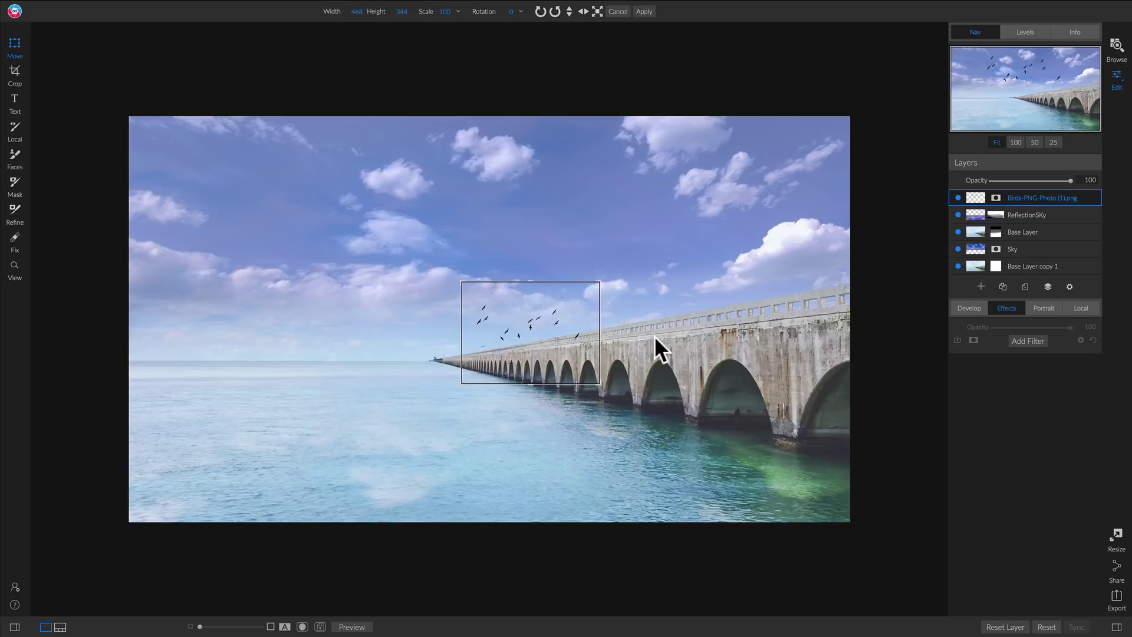
Paint out the birds overlapping the bridge with the Masking Brush at 100 opacity, and lower the birds layer's opacity to 78.
{"action": "key", "text": "b"}
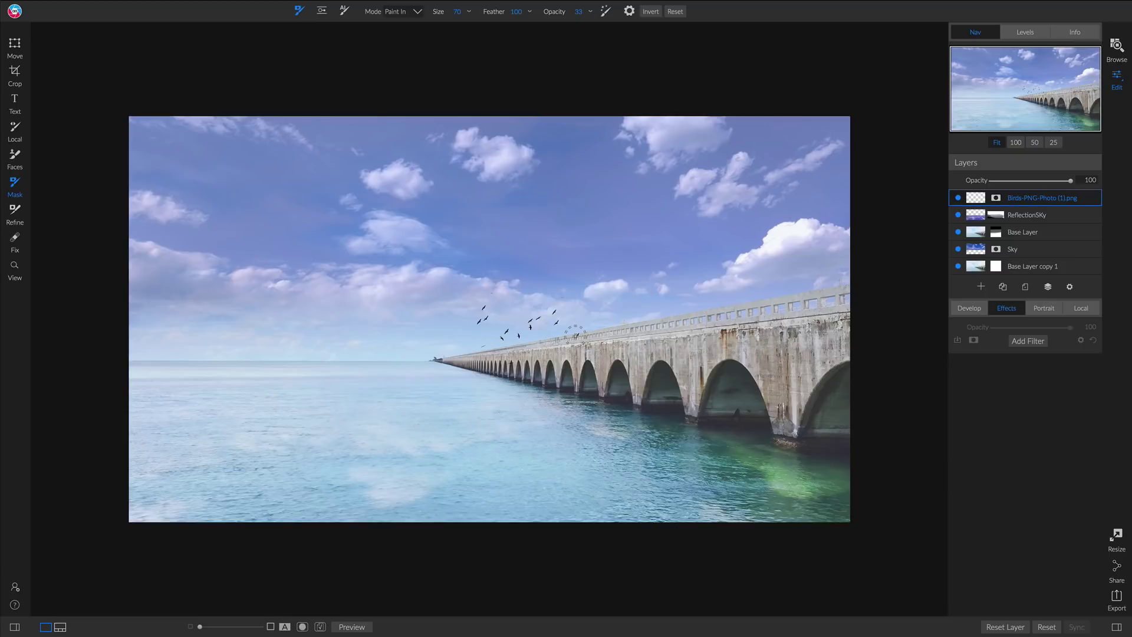
{"action": "key", "text": "x"}
{"action": "left_click_drag", "start_coordinate": [576, 338], "coordinate": [576, 338]}
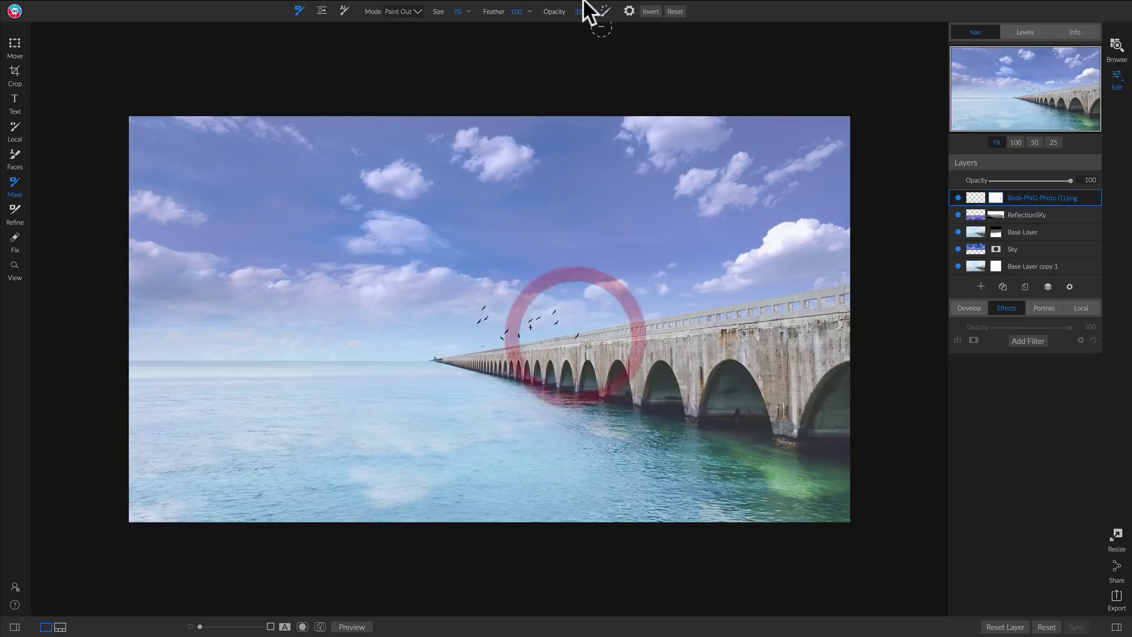
{"action": "left_click_drag", "start_coordinate": [575, 11], "coordinate": [873, 62]}
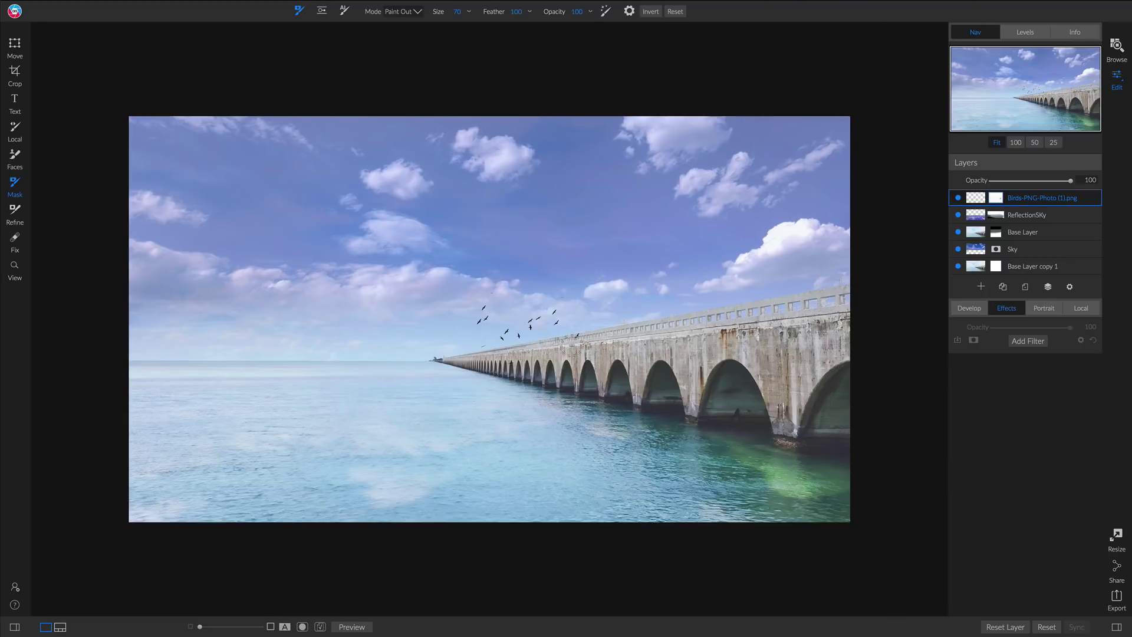
{"action": "mouse_move", "coordinate": [587, 318]}
{"action": "left_mouse_down"}
{"action": "mouse_move", "coordinate": [550, 363]}
{"action": "mouse_move", "coordinate": [494, 364]}
{"action": "mouse_move", "coordinate": [563, 372]}
{"action": "left_mouse_up"}
{"action": "key", "text": "v"}
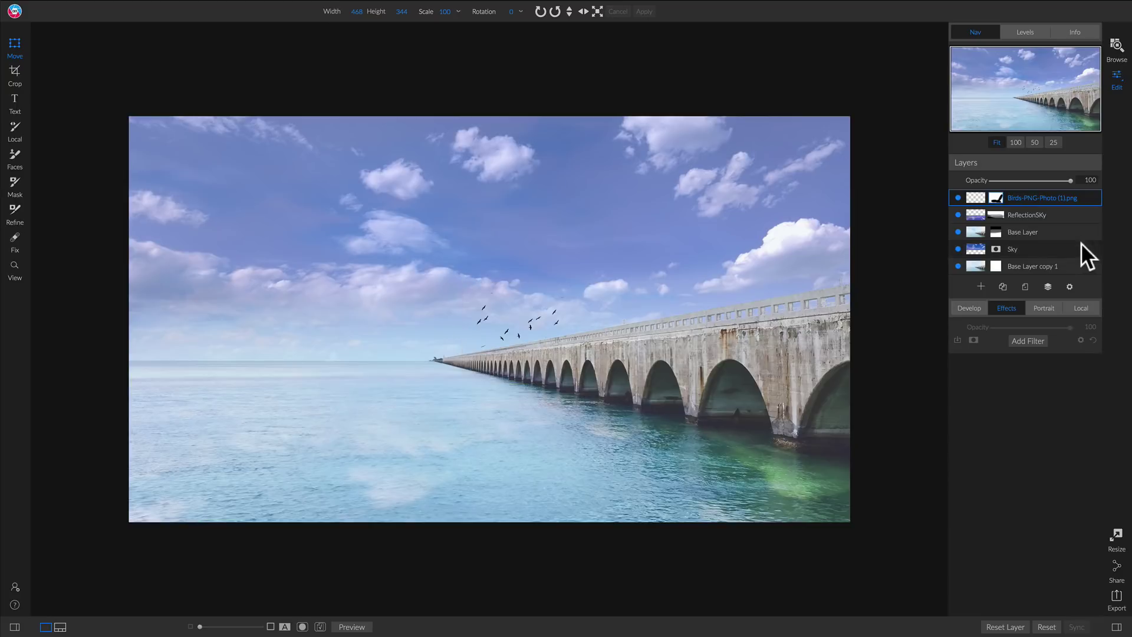
{"action": "left_click", "coordinate": [1052, 180]}
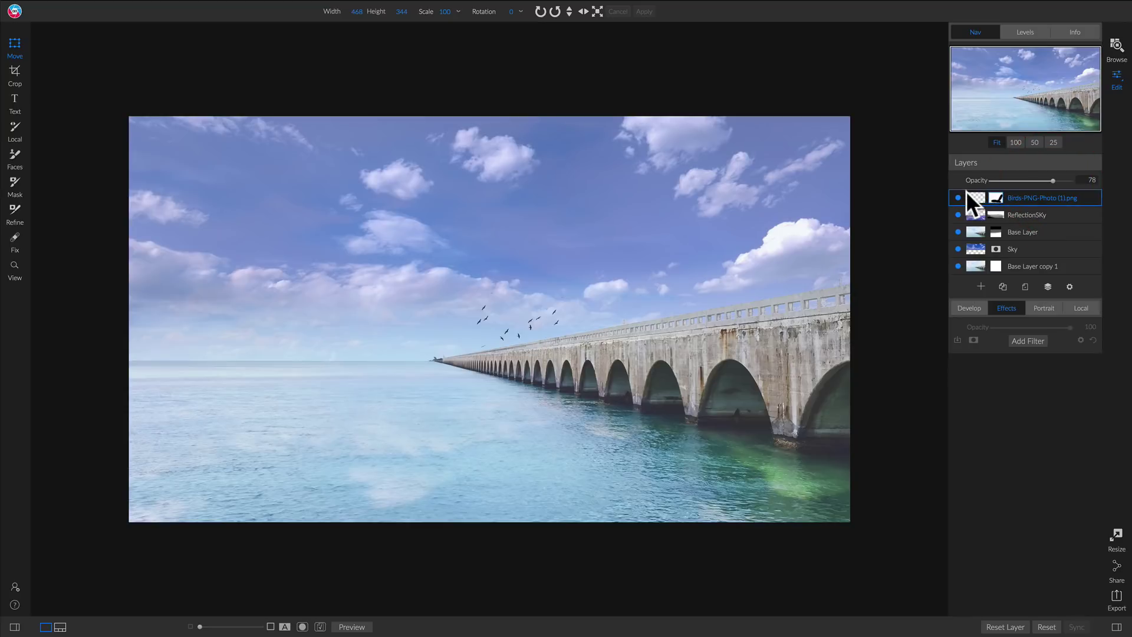
Duplicate the Birds-PNG-Photo layer and rename the copy as Birds Reflection.
{"action": "right_click", "coordinate": [1033, 197]}
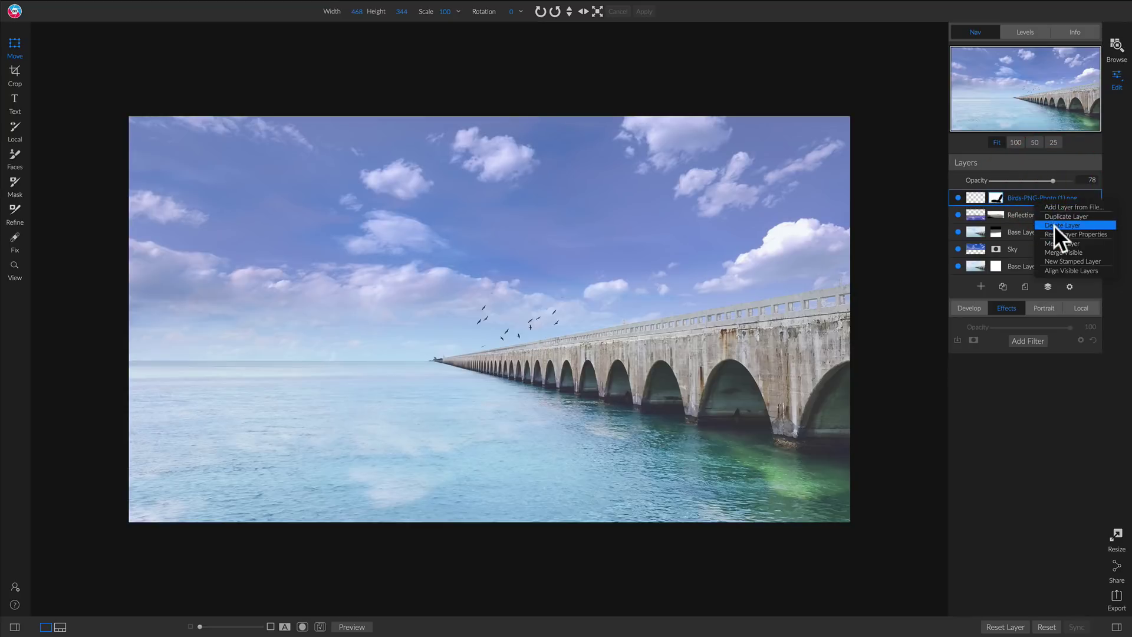
{"action": "left_click", "coordinate": [1059, 215]}
{"action": "double_click", "coordinate": [1042, 196]}
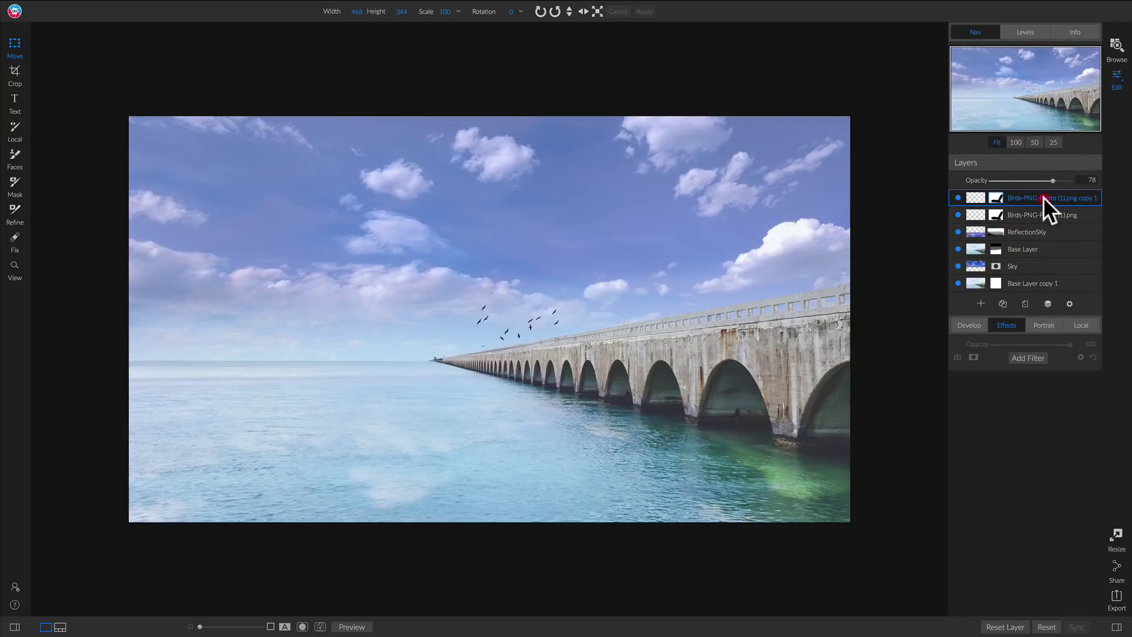
{"action": "type", "text": "Birds Reflection"}
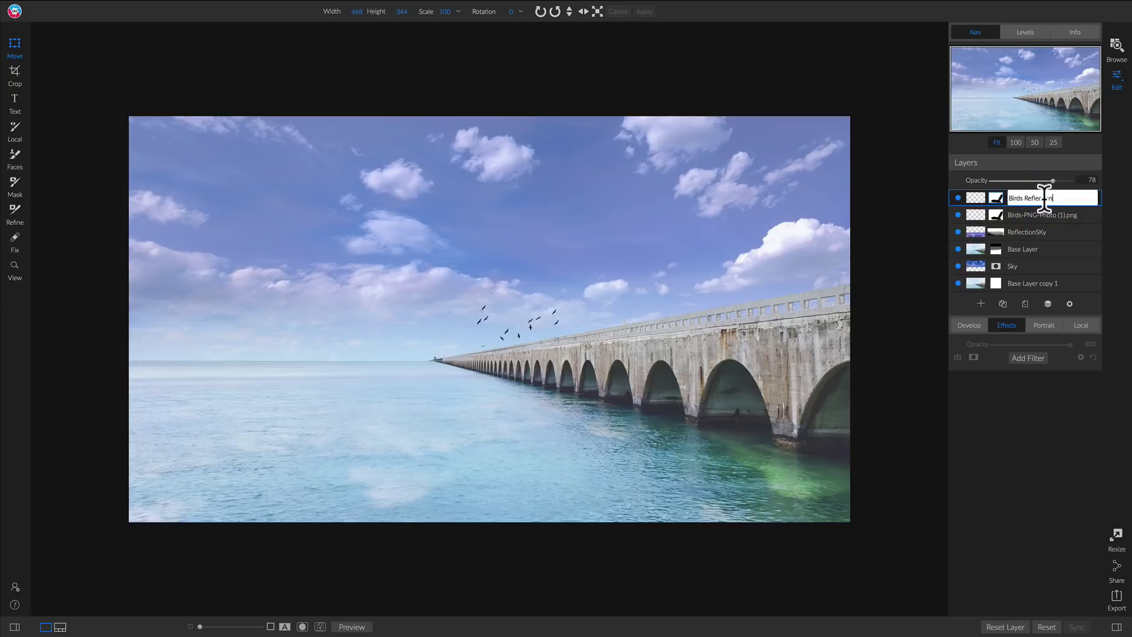
{"action": "key", "text": "Return"}
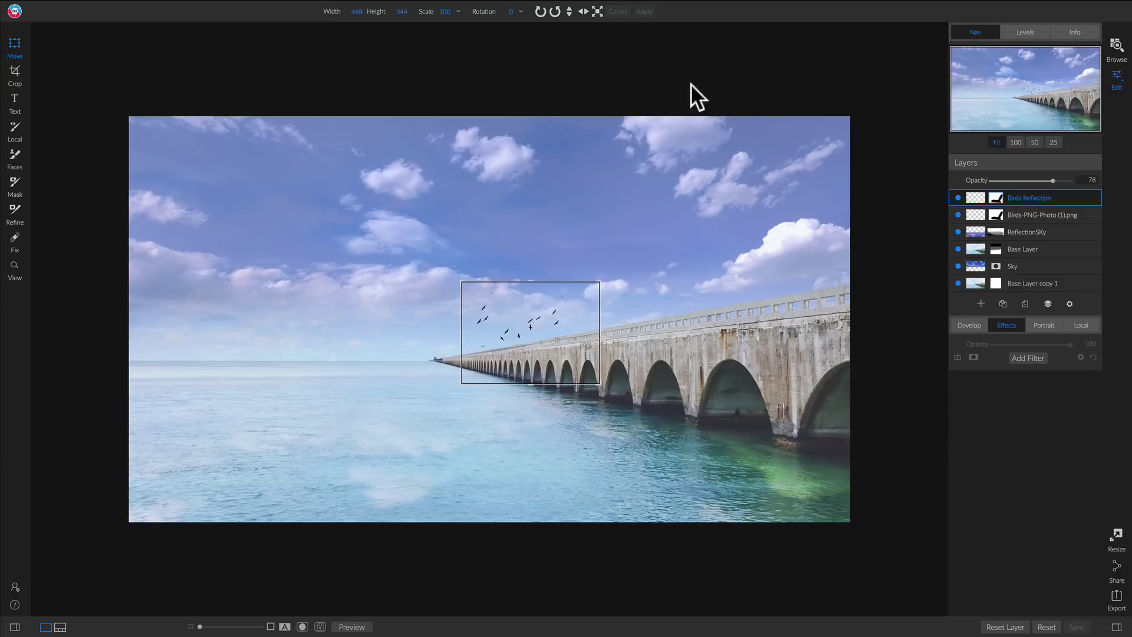
Flip the Birds Reflection layer vertically, scale it to about 388 x 285, rotate it -6, and position the birds on the water.
{"action": "left_click", "coordinate": [569, 11]}
{"action": "left_click_drag", "start_coordinate": [522, 306], "coordinate": [526, 361]}
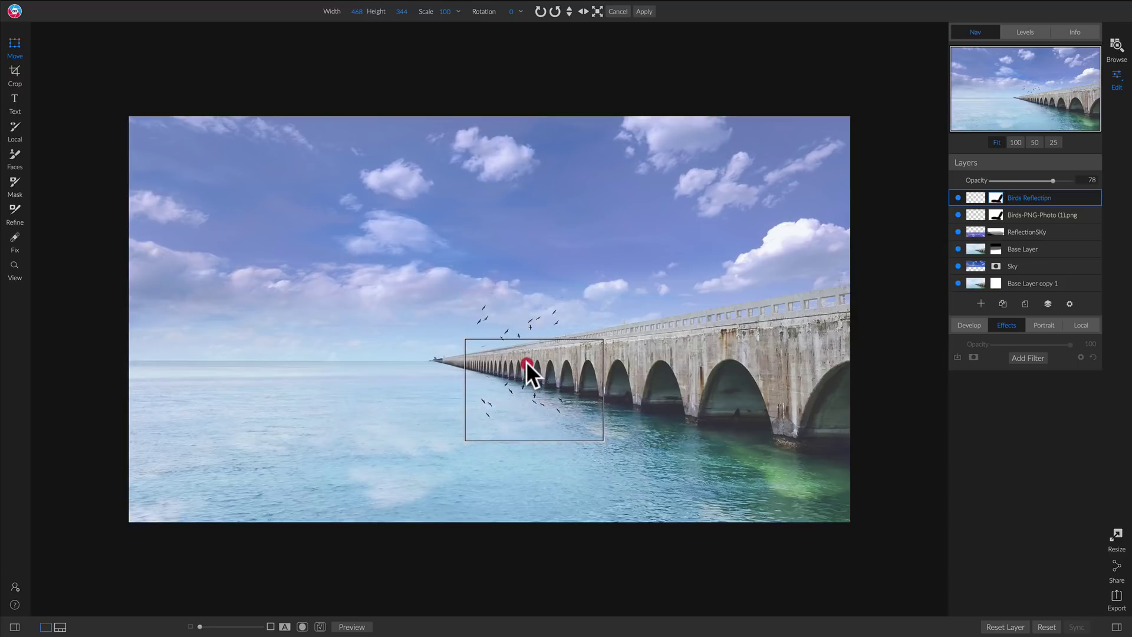
{"action": "left_click_drag", "start_coordinate": [466, 437], "coordinate": [480, 413]}
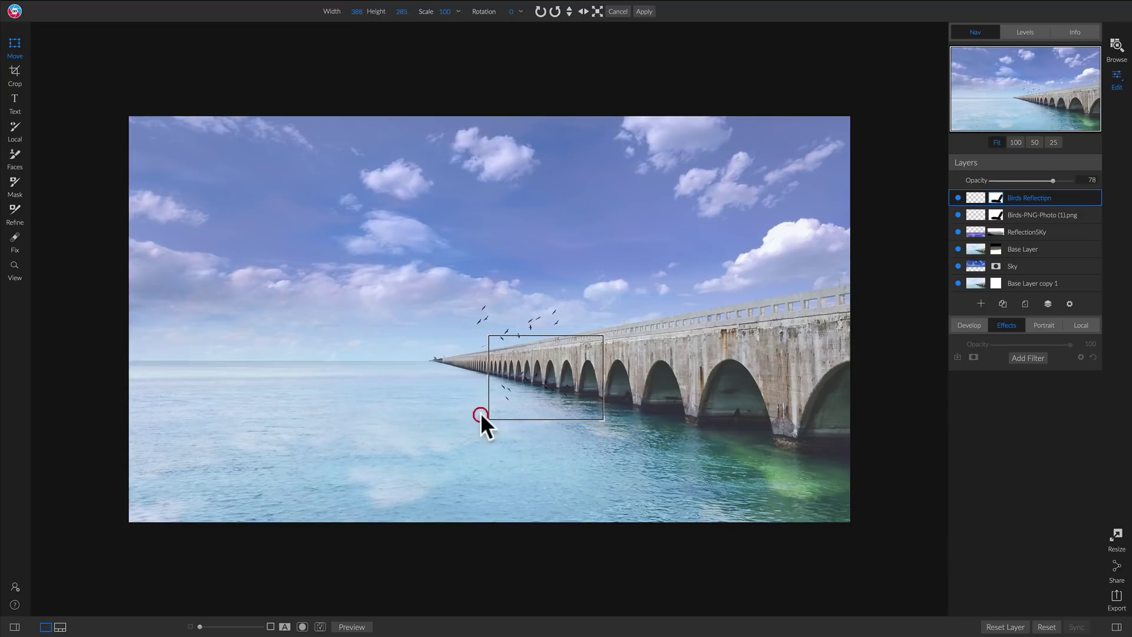
{"action": "left_click_drag", "start_coordinate": [539, 364], "coordinate": [522, 382]}
{"action": "left_click_drag", "start_coordinate": [581, 344], "coordinate": [577, 333]}
{"action": "left_click_drag", "start_coordinate": [521, 376], "coordinate": [511, 366]}
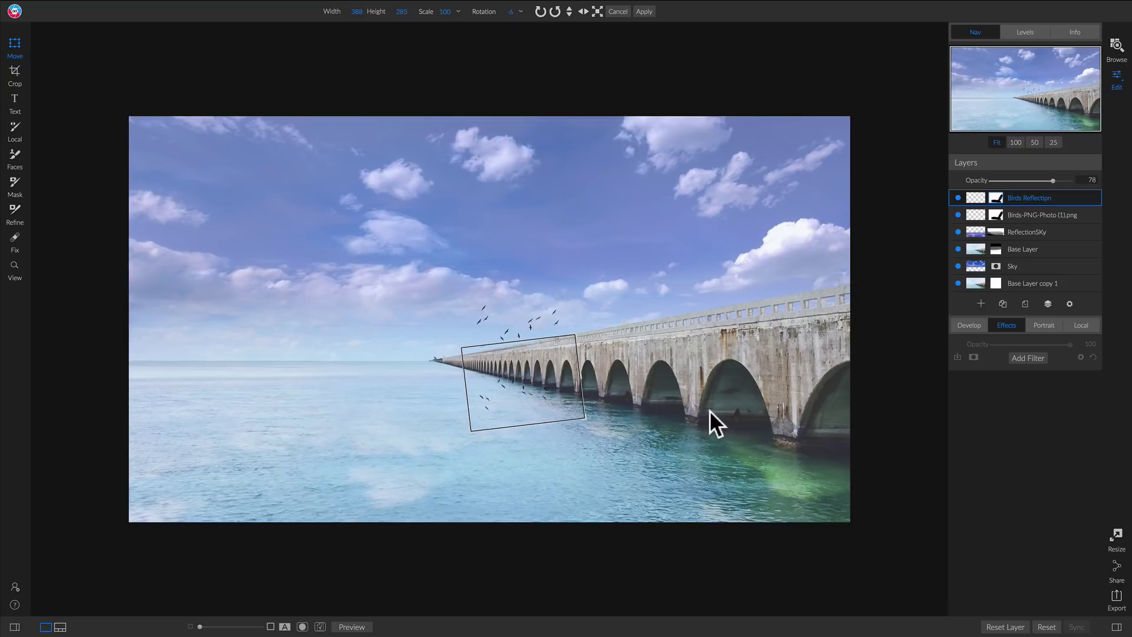
Try the Lighten blend mode on the Birds Reflection layer, return it to Normal, and set its opacity to 17.
{"action": "left_click", "coordinate": [1069, 303]}
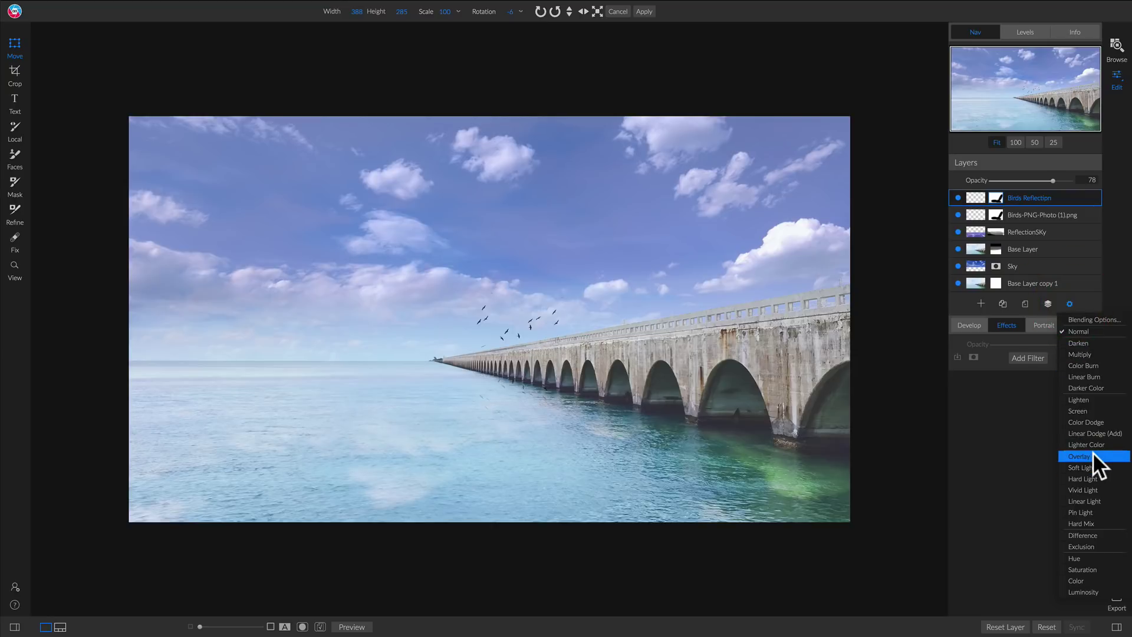
{"action": "left_click", "coordinate": [1103, 399]}
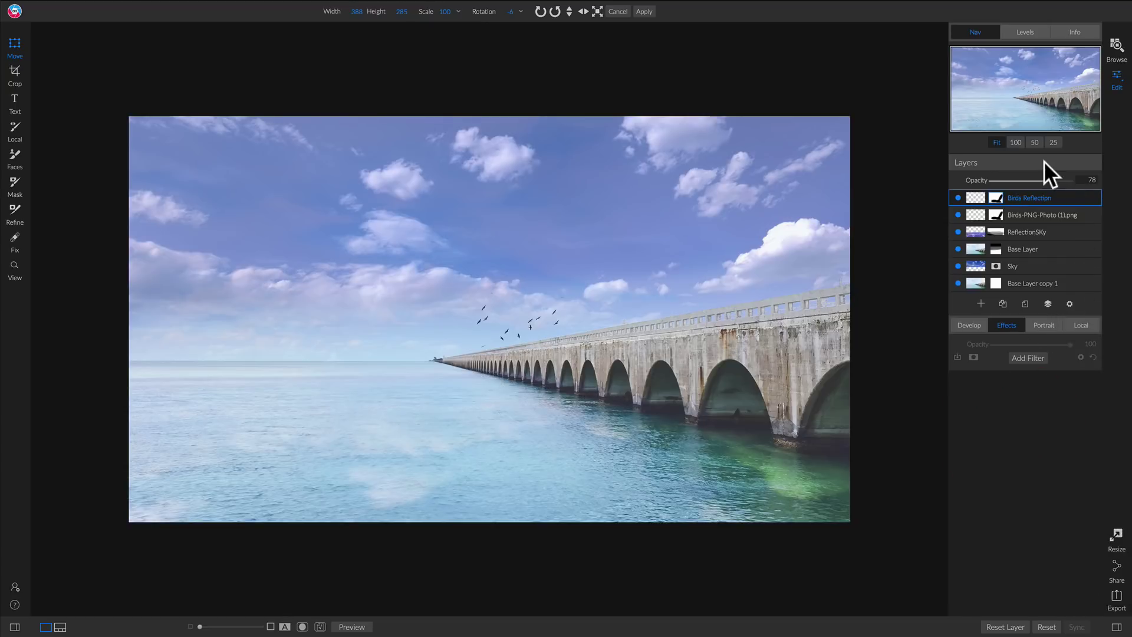
{"action": "left_click_drag", "start_coordinate": [1037, 179], "coordinate": [1066, 179]}
{"action": "left_click", "coordinate": [1069, 304]}
{"action": "left_click", "coordinate": [1079, 330]}
{"action": "left_click_drag", "start_coordinate": [1035, 179], "coordinate": [1004, 179]}
{"action": "left_click", "coordinate": [1028, 360]}
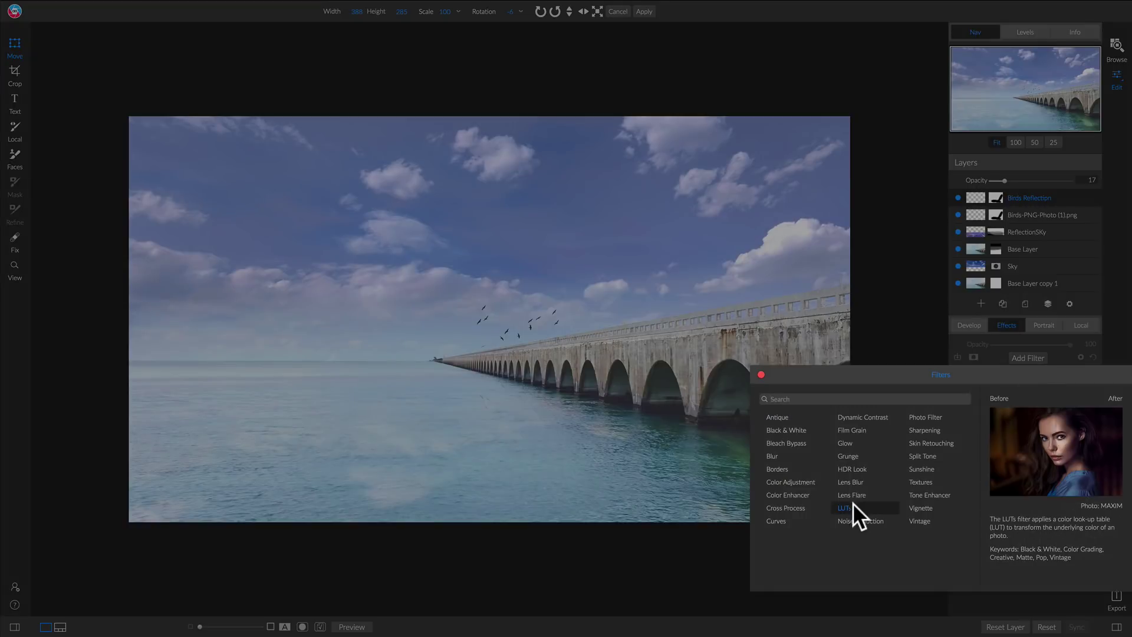
{"action": "left_click", "coordinate": [774, 454]}
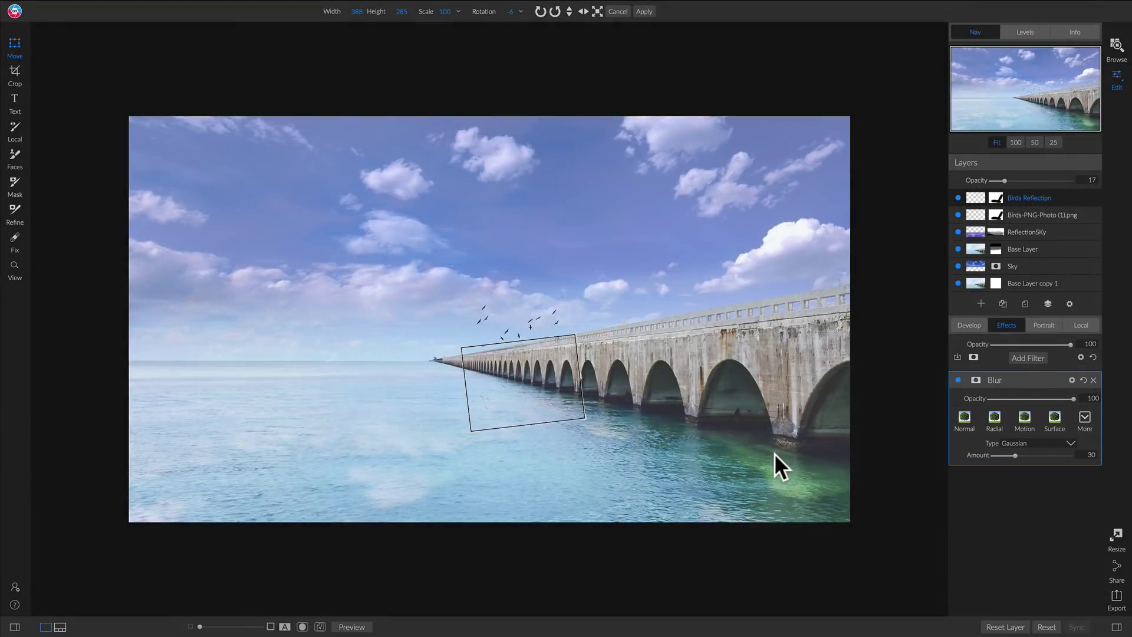
{"action": "left_click", "coordinate": [1015, 413]}
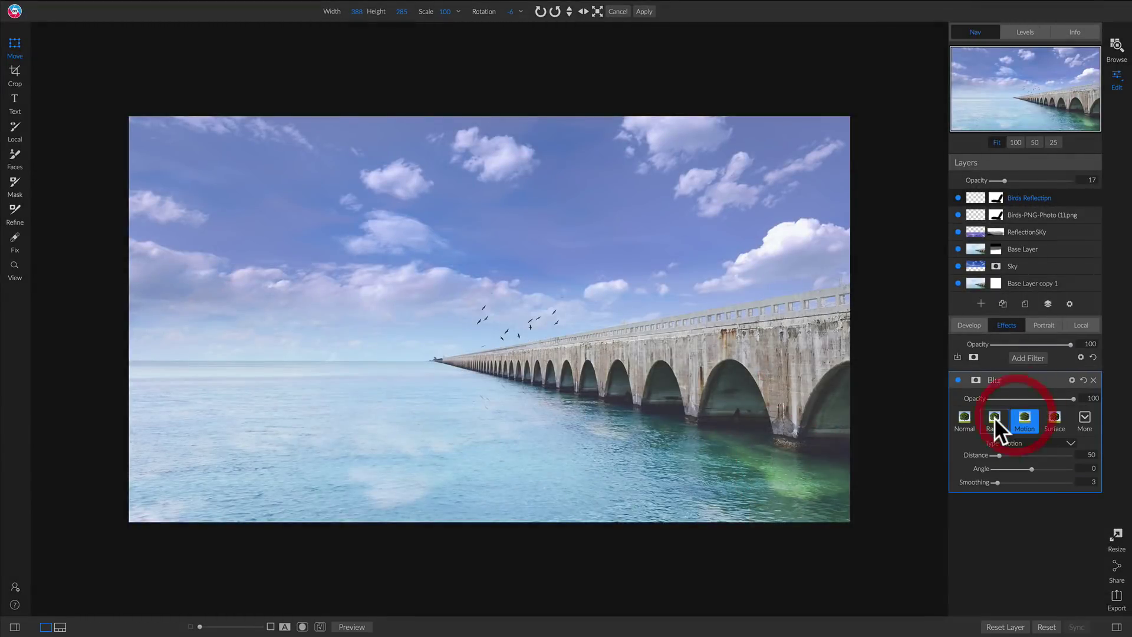
{"action": "left_click", "coordinate": [995, 416]}
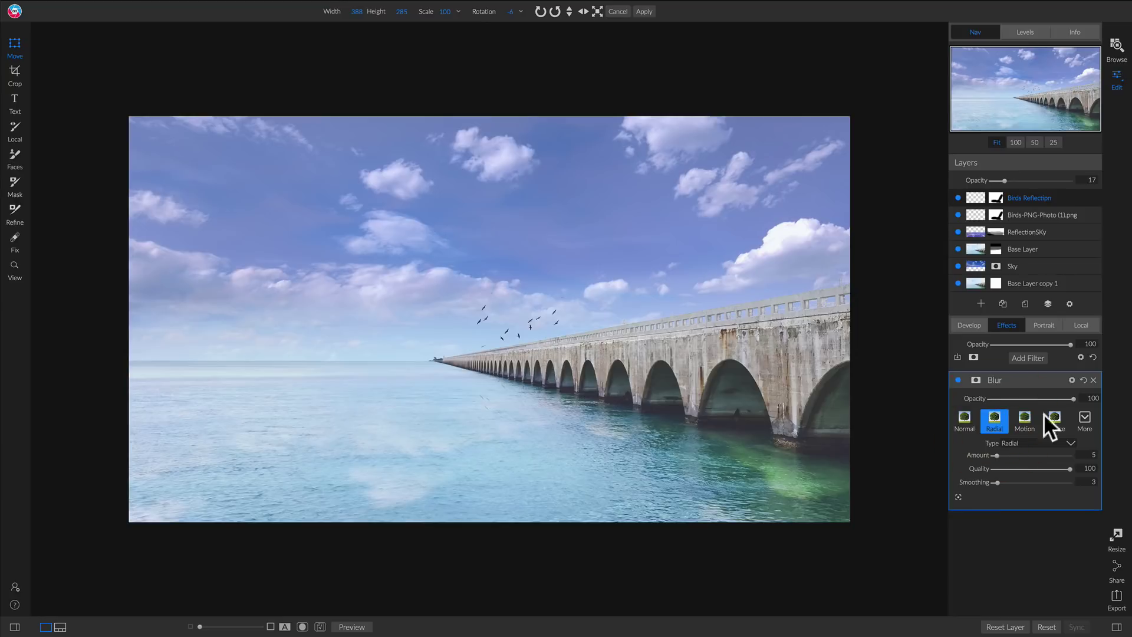
{"action": "left_click", "coordinate": [1092, 378]}
Add a Lens Blur filter with the Round preset and Amount 76 to the Birds Reflection layer, and nudge the reflection slightly.
{"action": "left_click", "coordinate": [1028, 358]}
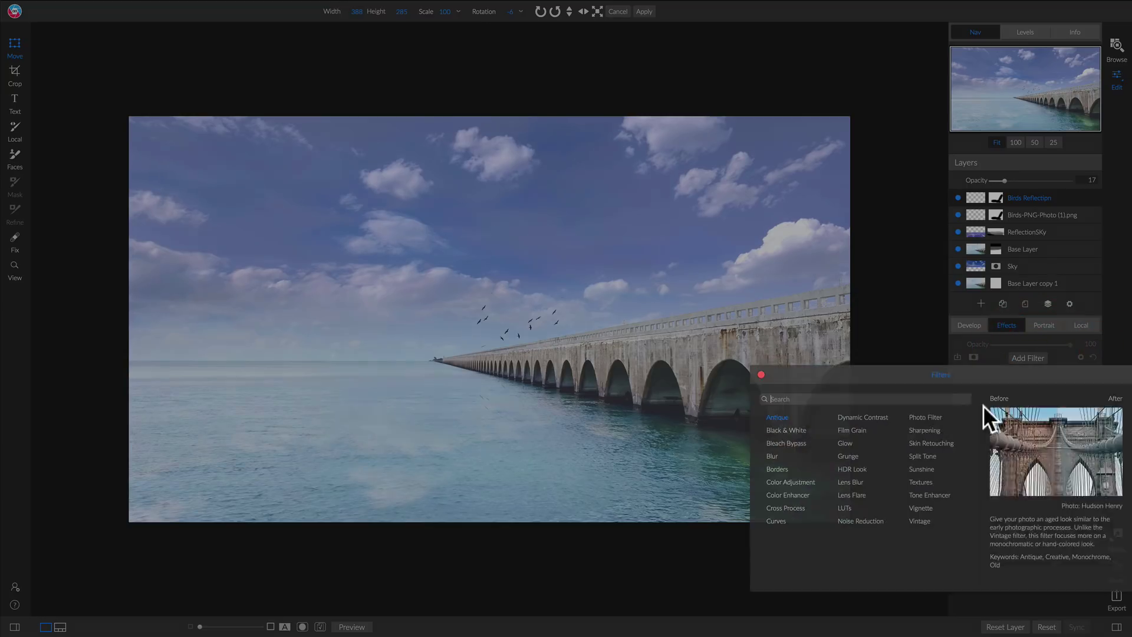
{"action": "left_click", "coordinate": [853, 481]}
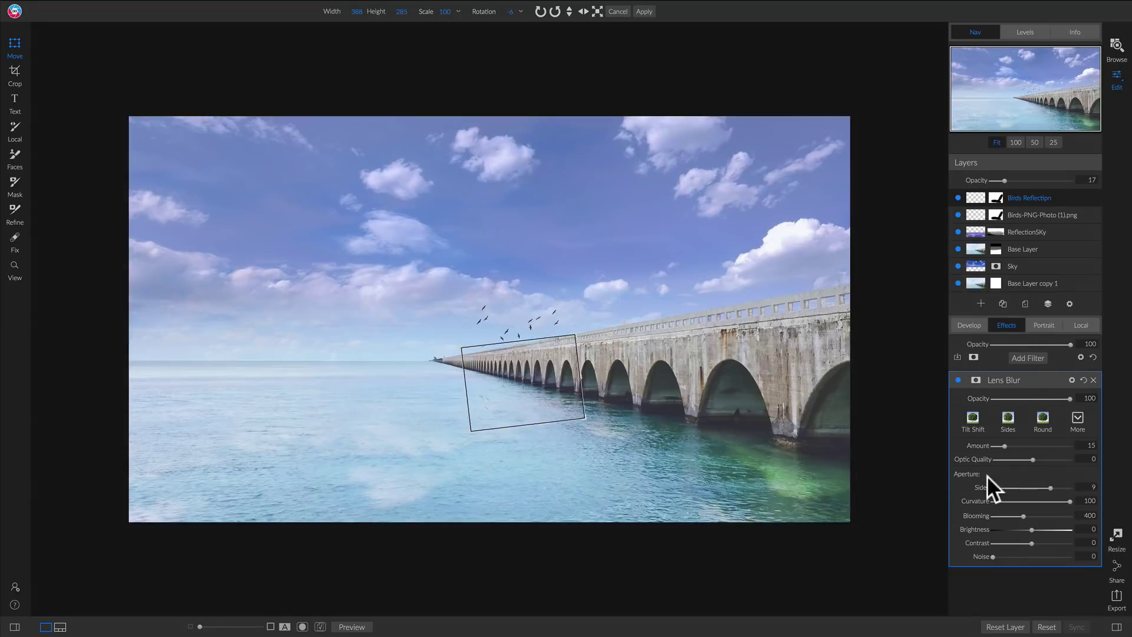
{"action": "left_click", "coordinate": [1008, 412]}
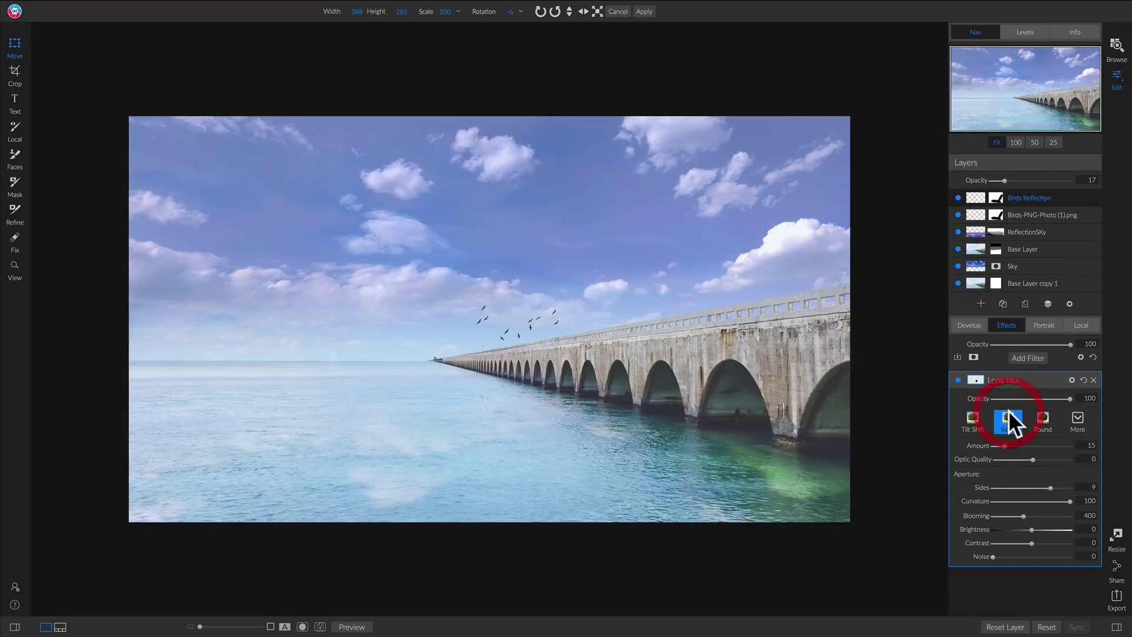
{"action": "left_click", "coordinate": [976, 421]}
{"action": "left_click", "coordinate": [1045, 420]}
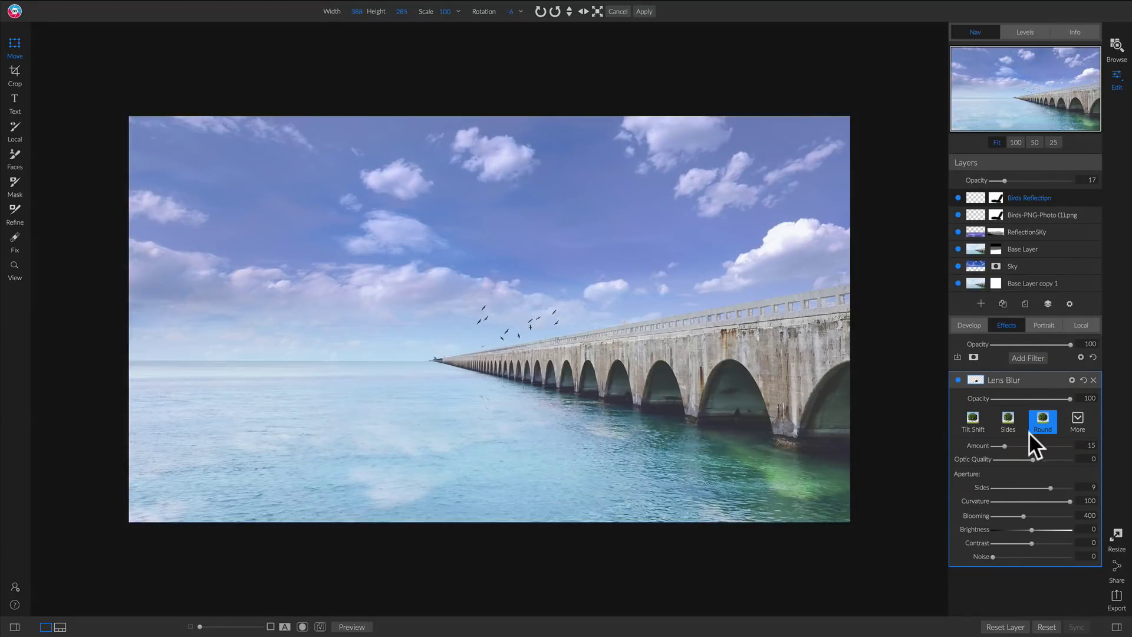
{"action": "left_click_drag", "start_coordinate": [1004, 445], "coordinate": [1050, 446]}
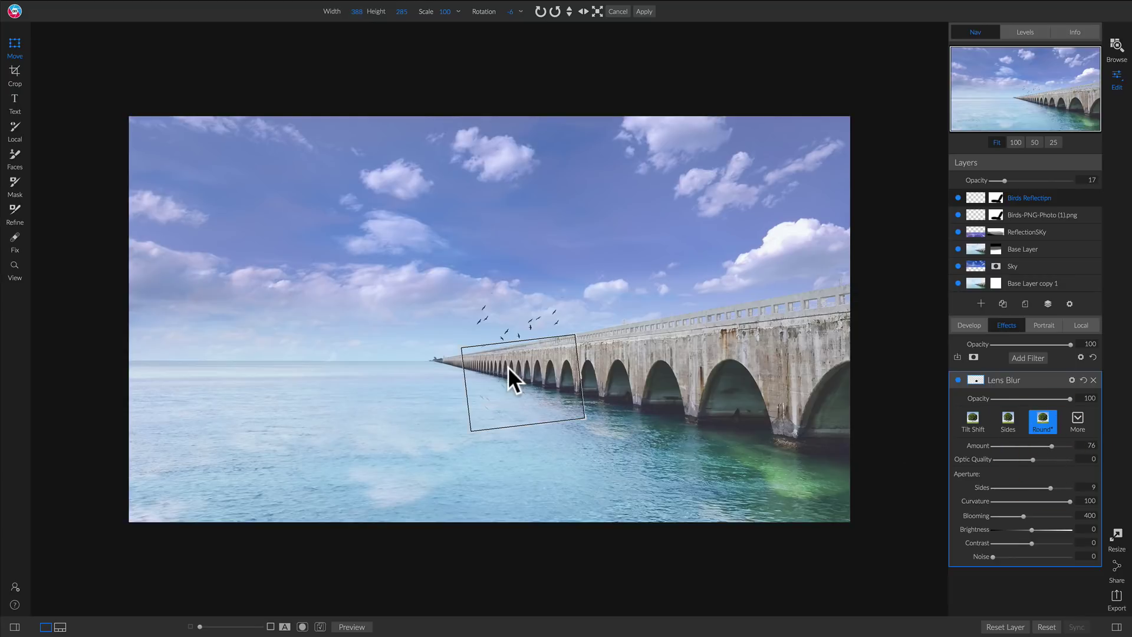
{"action": "left_click_drag", "start_coordinate": [508, 368], "coordinate": [534, 369]}
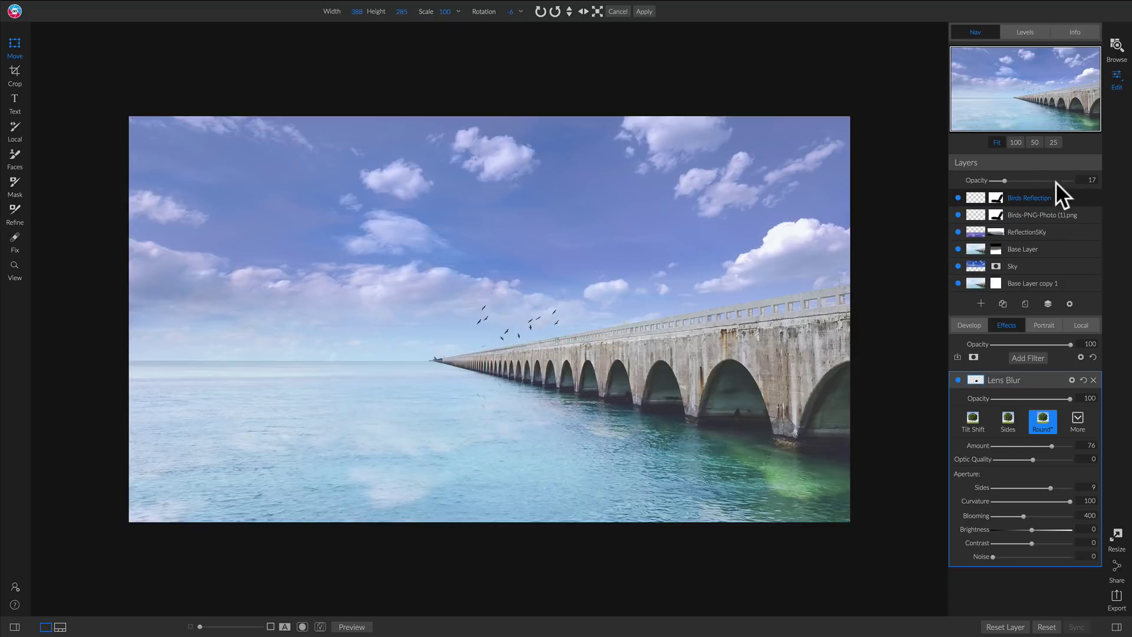
Set the Birds Reflection layer's blend mode to Overlay and its opacity to 32.
{"action": "left_click", "coordinate": [1069, 304]}
{"action": "left_click", "coordinate": [1093, 456]}
{"action": "left_click", "coordinate": [1016, 186]}
Create a new stamped layer from the composite and hide the layers beneath it down to Sky.
{"action": "right_click", "coordinate": [1070, 198]}
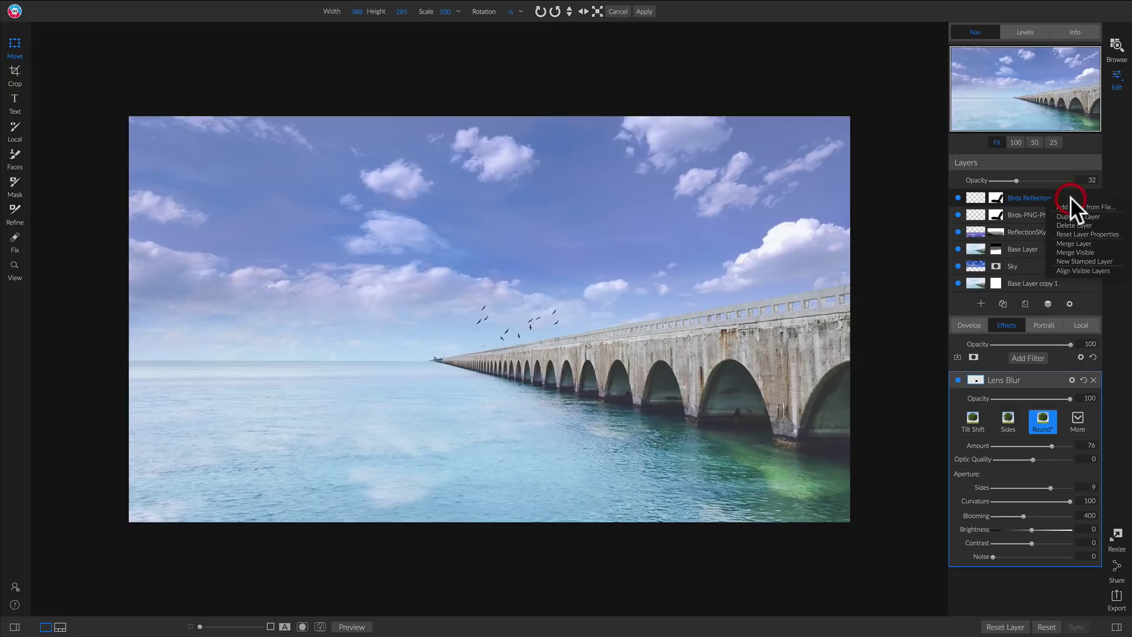
{"action": "left_click", "coordinate": [1076, 260]}
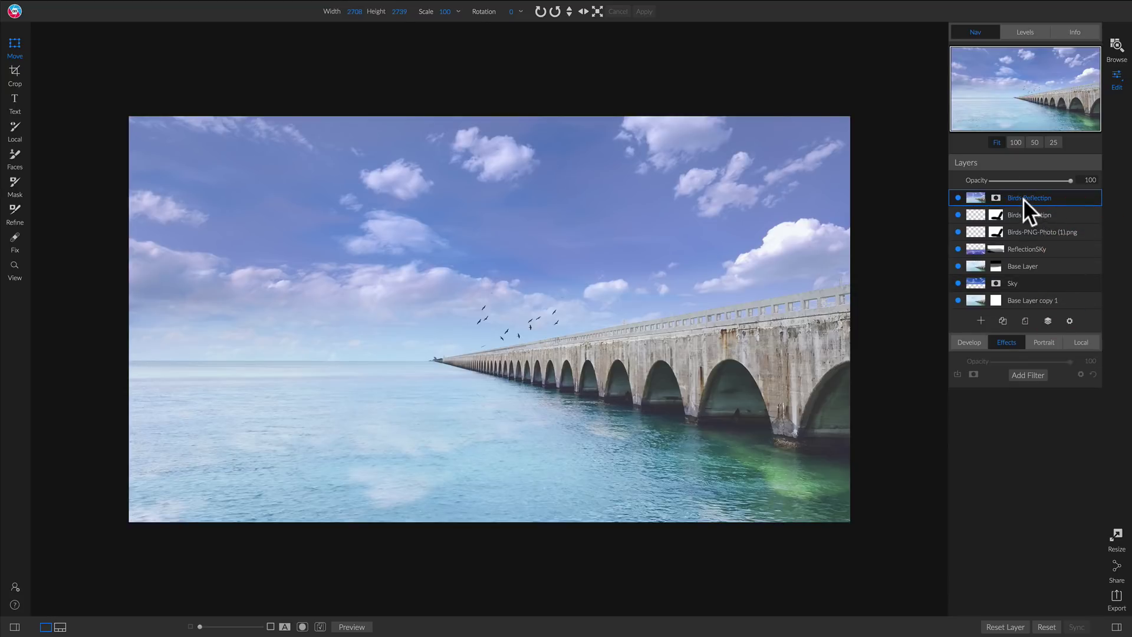
{"action": "left_click_drag", "start_coordinate": [957, 214], "coordinate": [957, 263]}
{"action": "left_click", "coordinate": [957, 263]}
{"action": "left_click", "coordinate": [958, 282]}
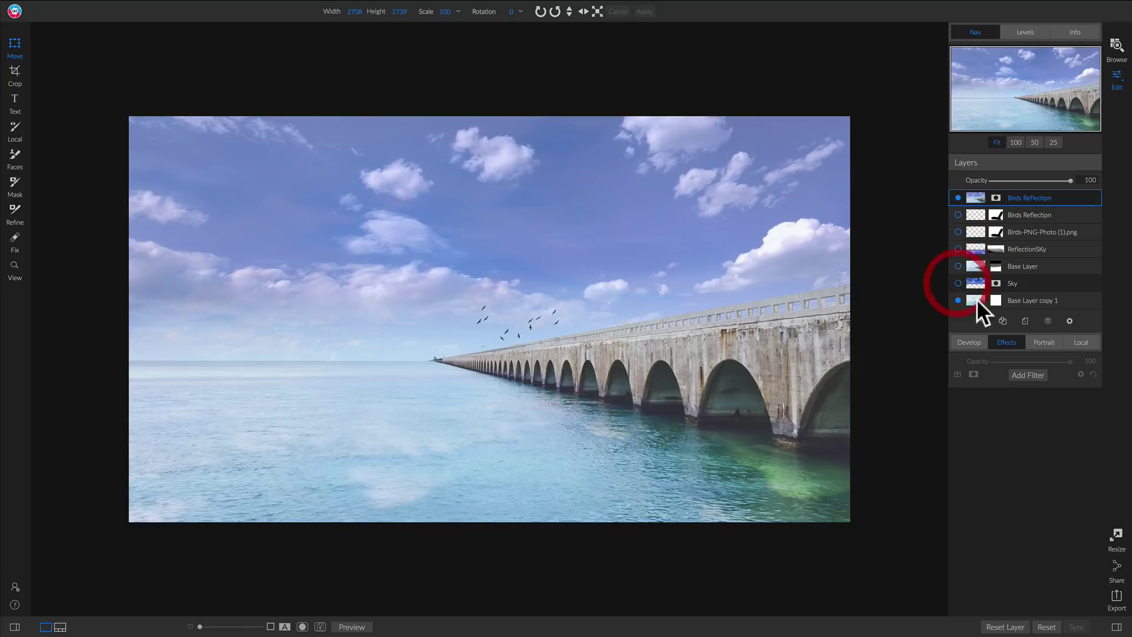
Add a LUTs filter to the stamped layer and apply Shift - Dark - Edgy - Color from the Cinematic Color Grading category.
{"action": "left_click", "coordinate": [1024, 374]}
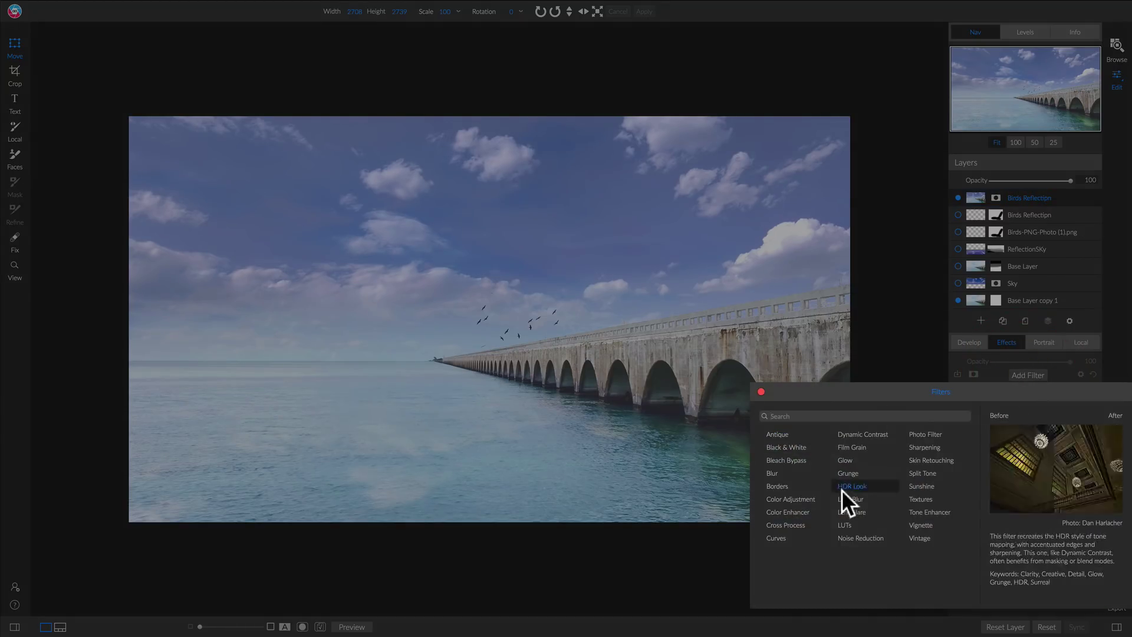
{"action": "left_click", "coordinate": [844, 523]}
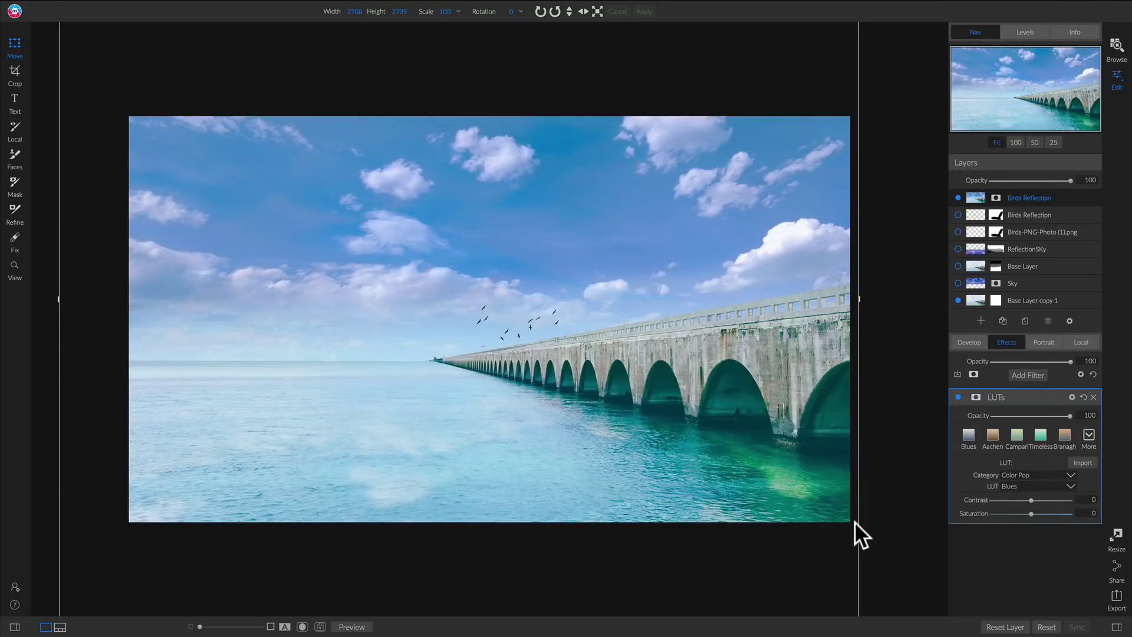
{"action": "left_click", "coordinate": [1032, 473]}
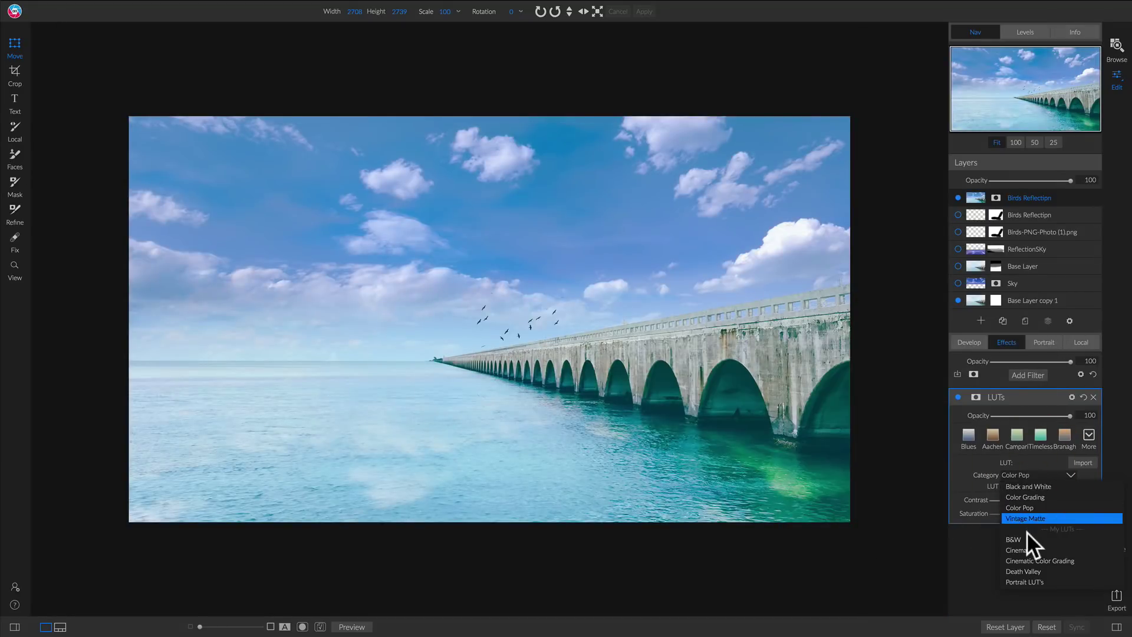
{"action": "left_click", "coordinate": [1020, 560]}
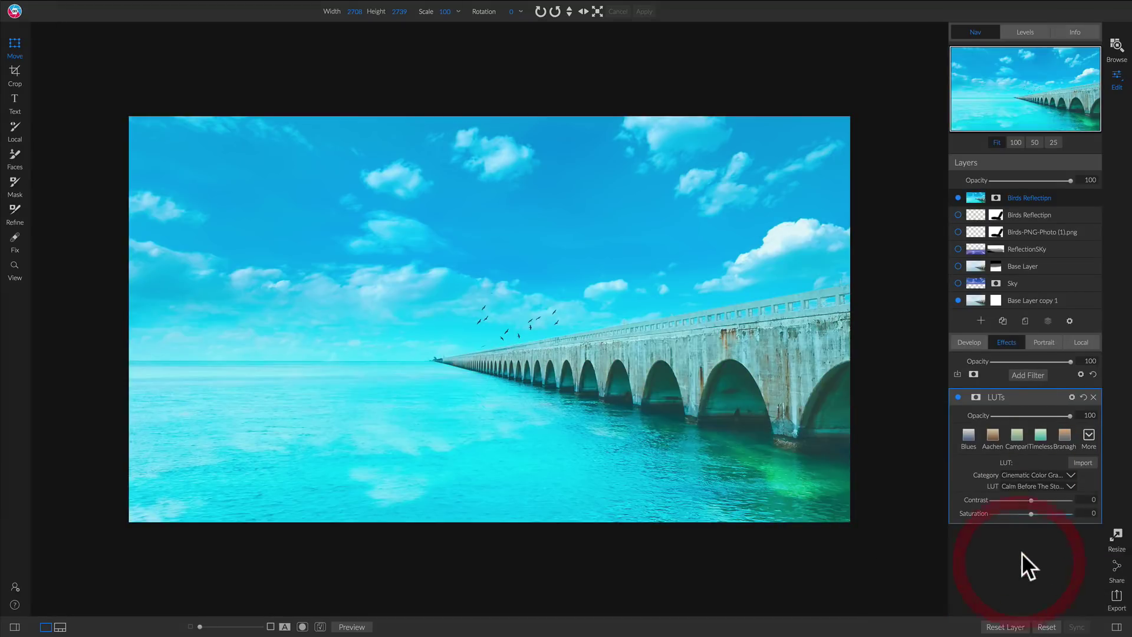
{"action": "left_click", "coordinate": [1038, 482]}
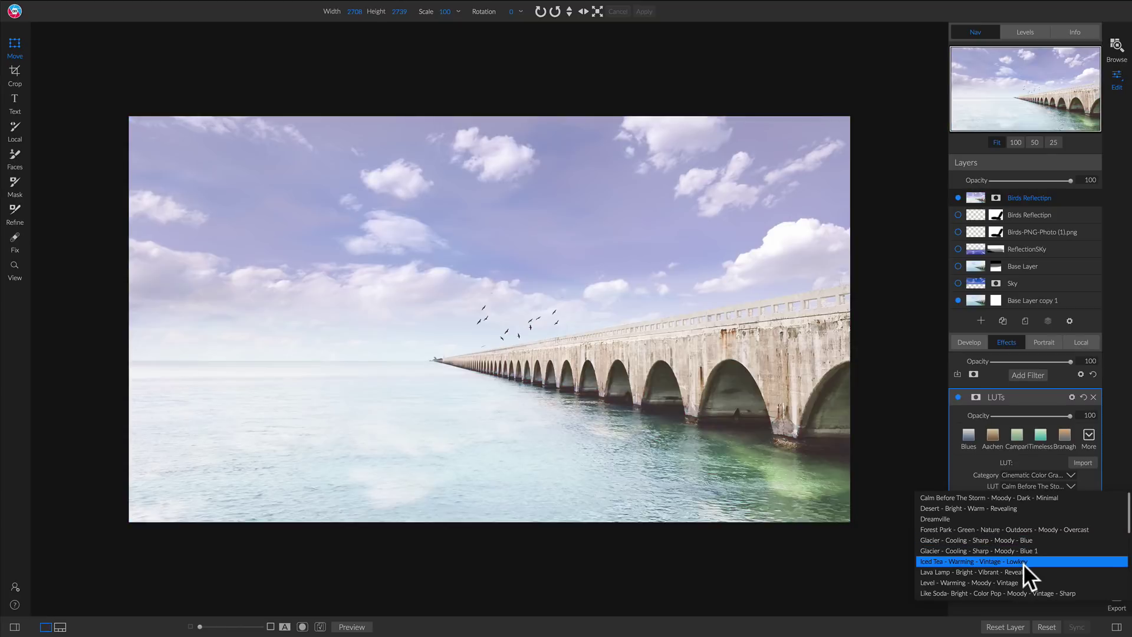
{"action": "scroll", "coordinate": [1023, 563], "scroll_direction": "down", "scroll_amount": 5}
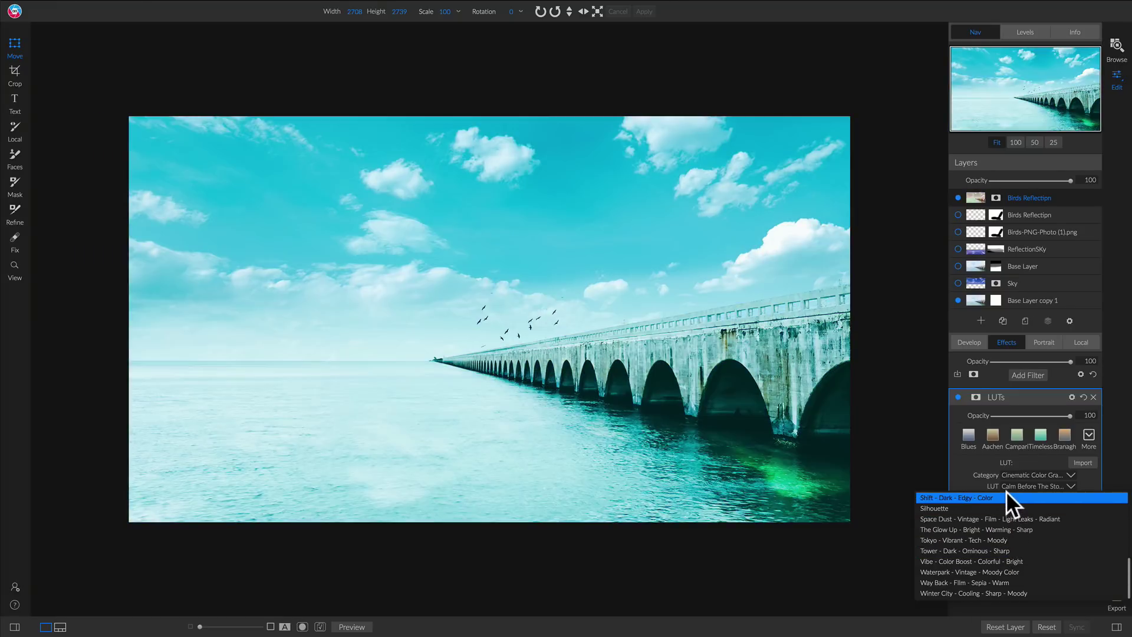
{"action": "left_click", "coordinate": [1006, 498]}
Switch the stamped layer's LUTs filter to the Black and White category and apply the Fixer LUT.
{"action": "left_click", "coordinate": [1050, 473]}
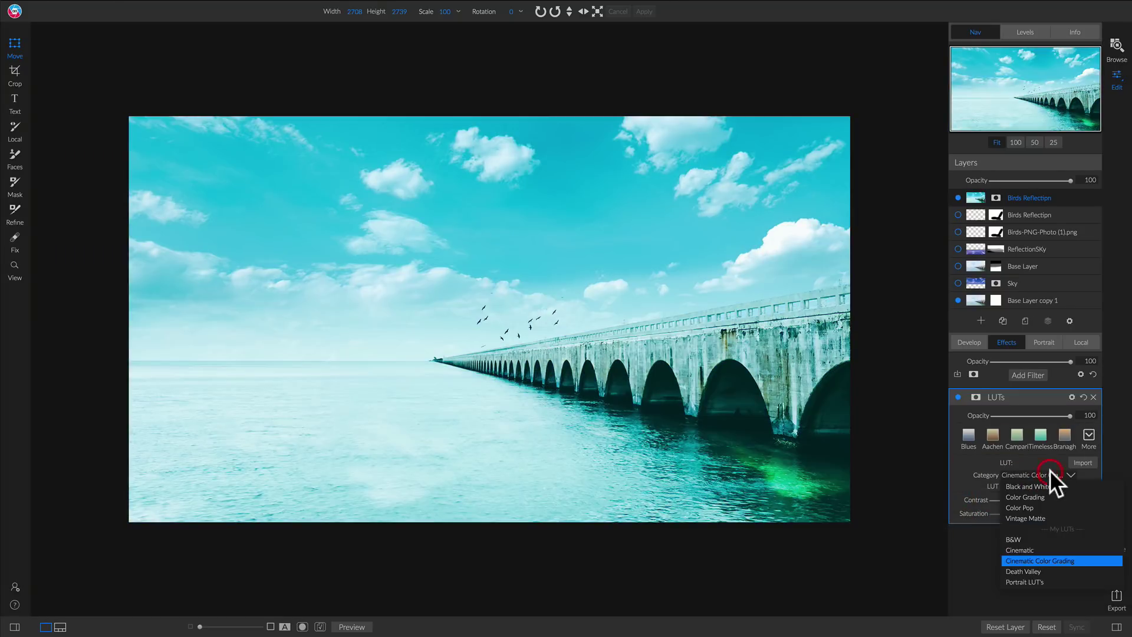
{"action": "left_click", "coordinate": [1044, 485]}
{"action": "left_click", "coordinate": [1042, 486]}
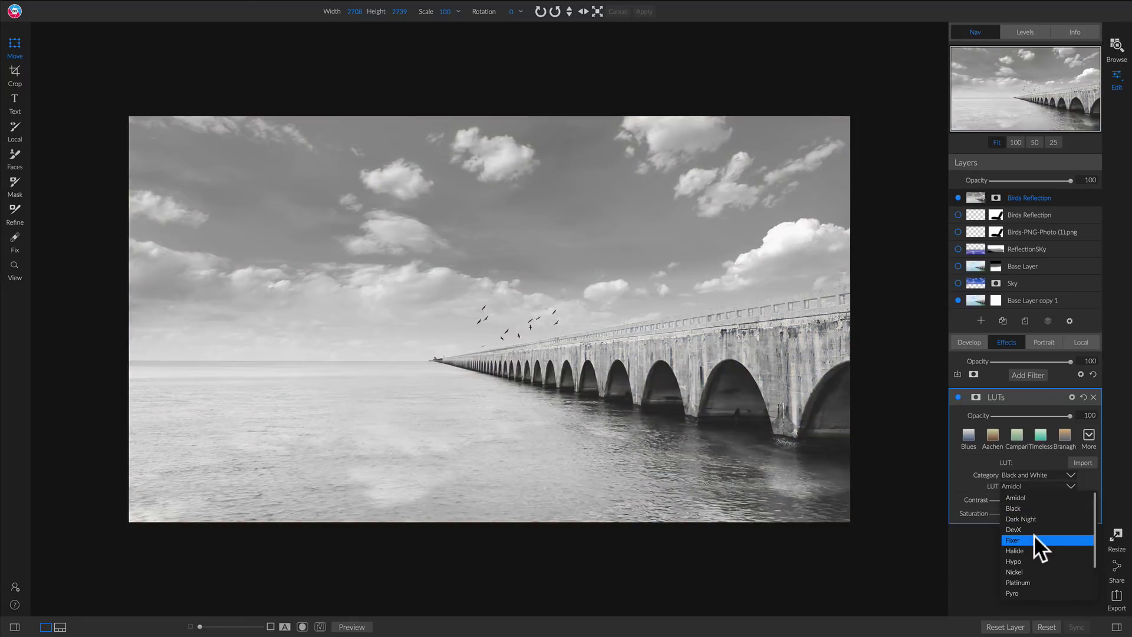
{"action": "left_click", "coordinate": [1035, 536]}
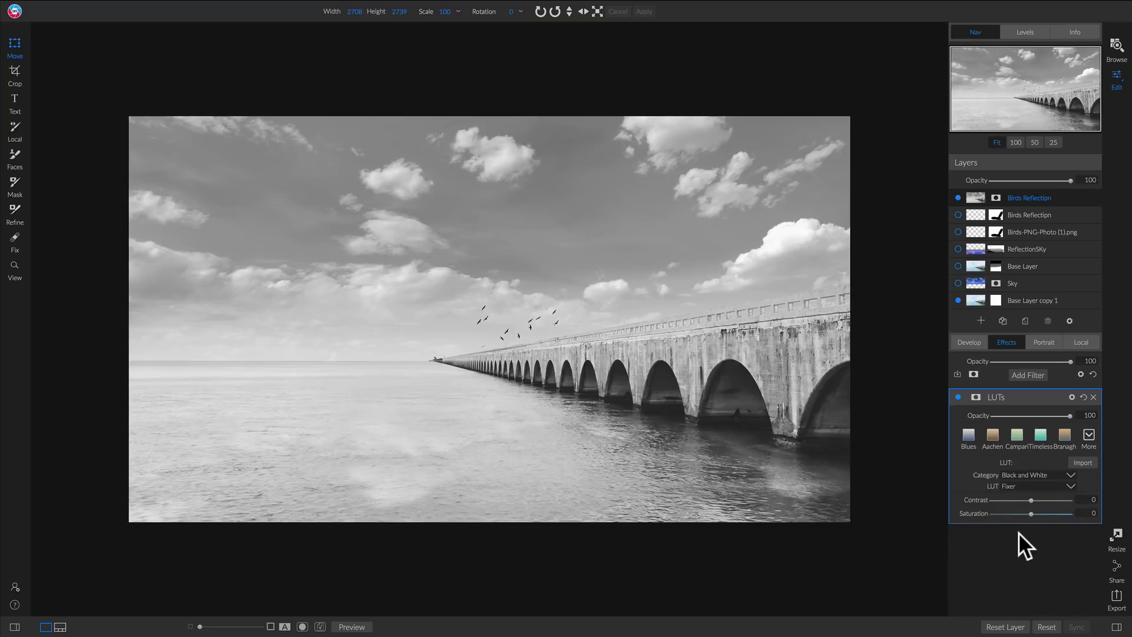
Add a Vignette filter to the stamped layer with the Big Softy preset.
{"action": "left_click", "coordinate": [1022, 374]}
{"action": "left_click", "coordinate": [912, 524]}
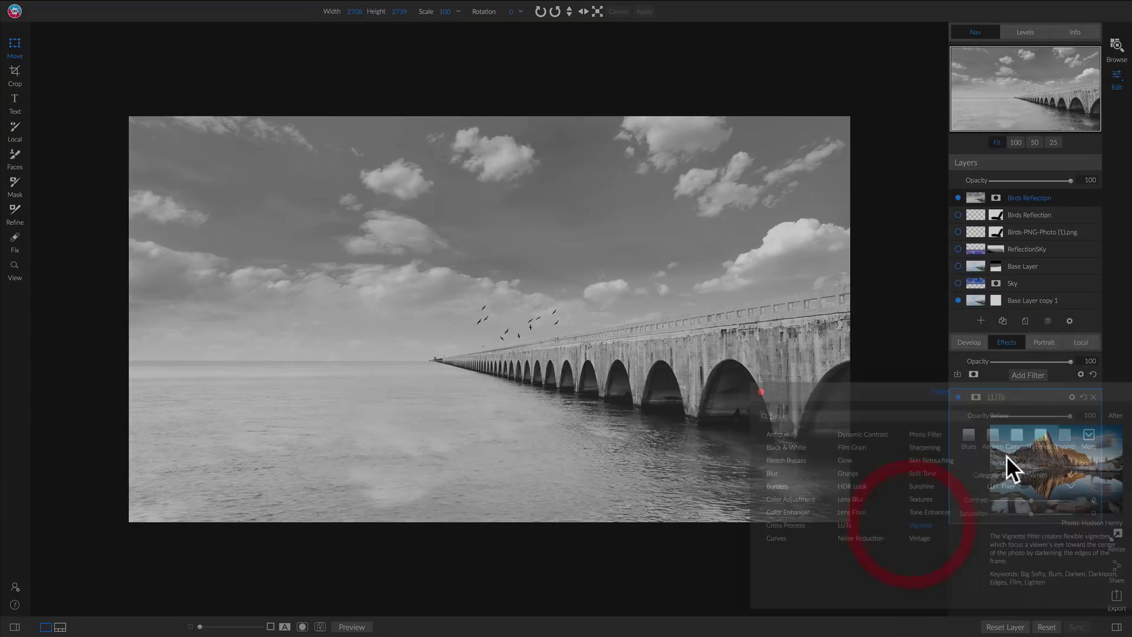
{"action": "left_click", "coordinate": [1023, 438]}
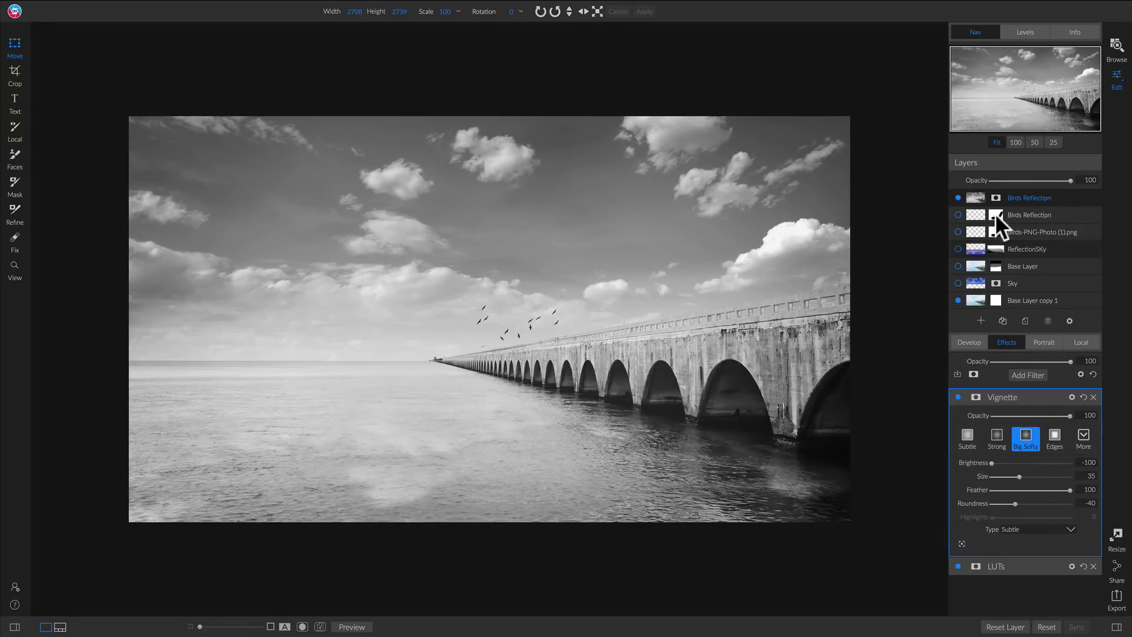
Toggle the stamped layer's visibility off and on twice to compare the finished composite with the original photo.
{"action": "left_click", "coordinate": [957, 197]}
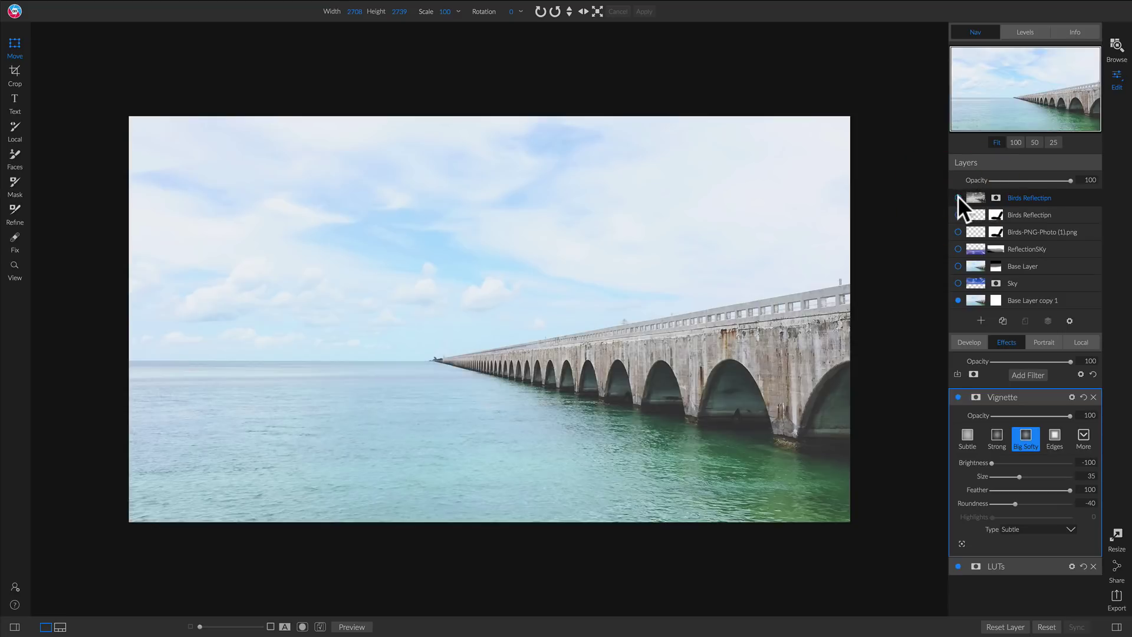
{"action": "left_click", "coordinate": [958, 196]}
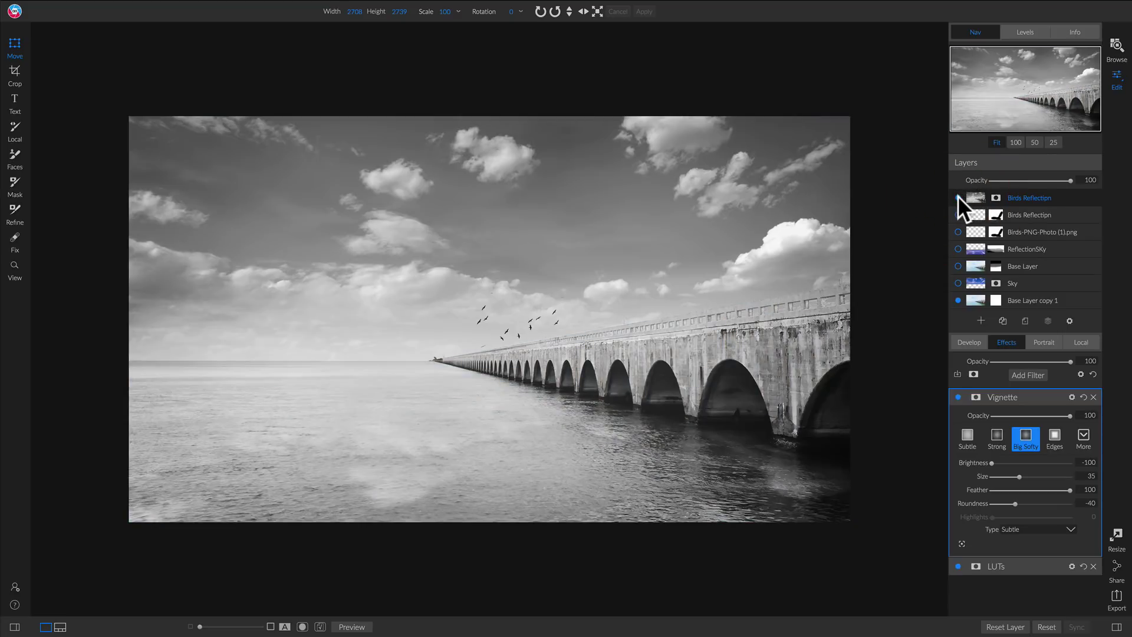
{"action": "left_click", "coordinate": [957, 197]}
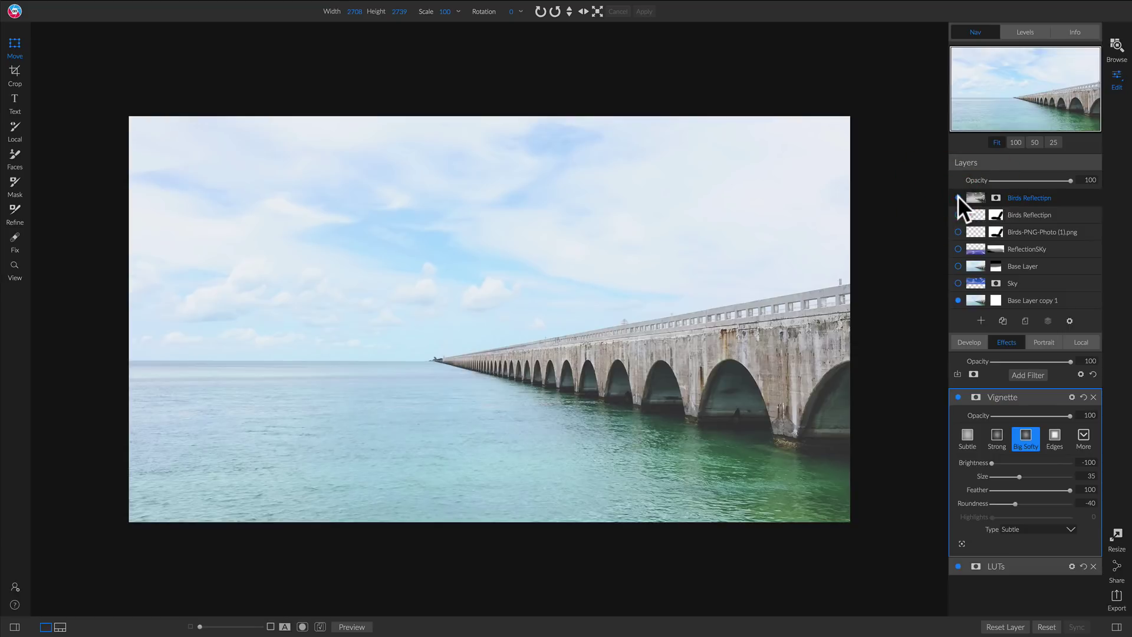
{"action": "left_click", "coordinate": [958, 197]}
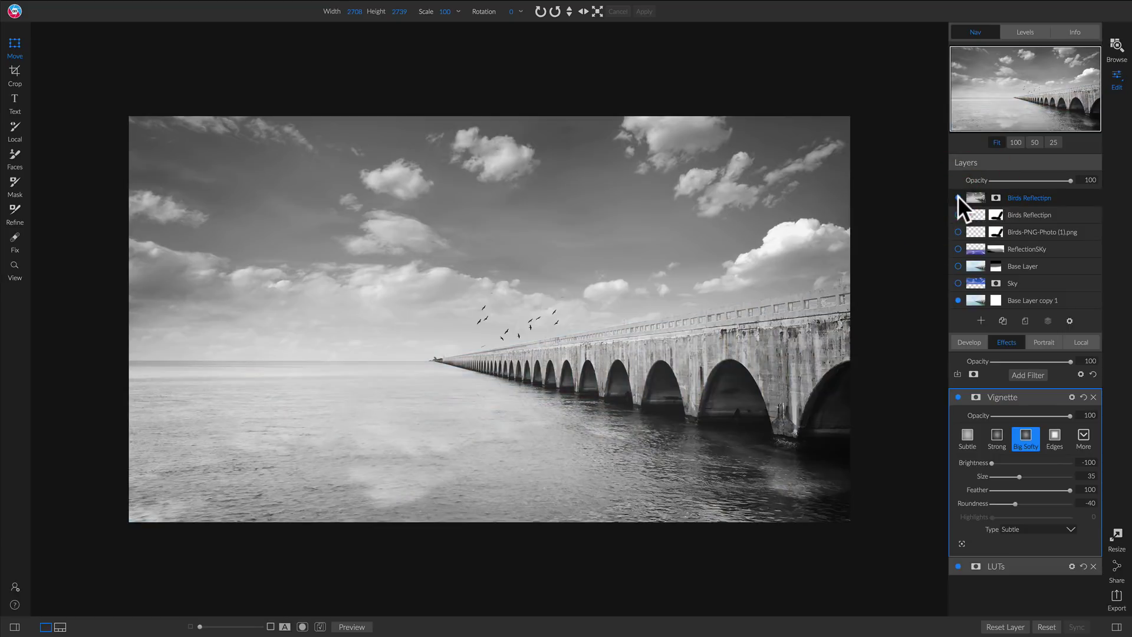